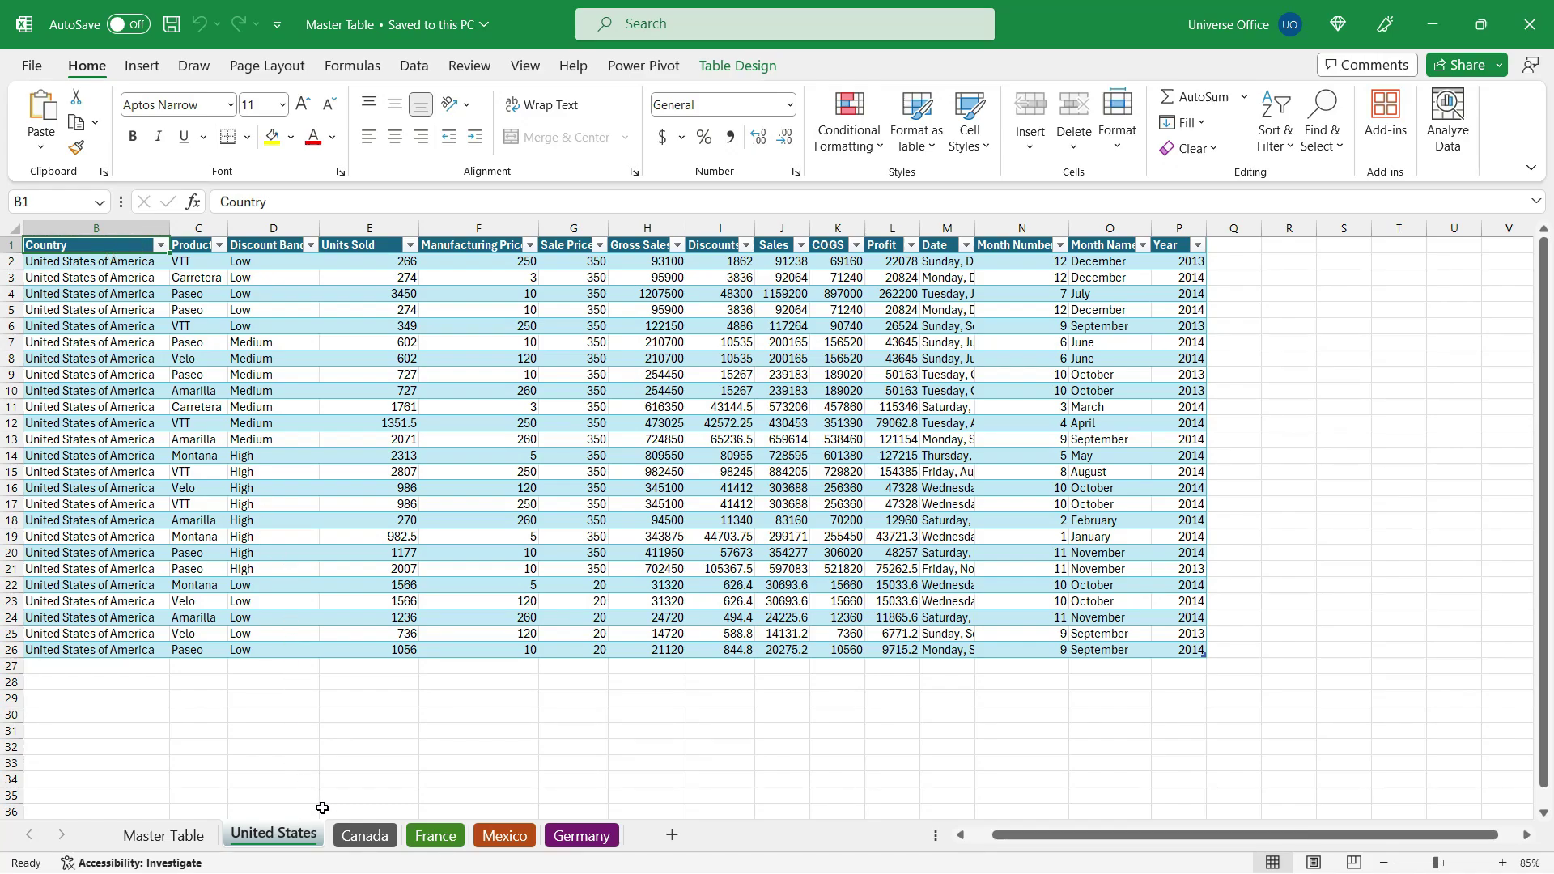
- Review the Canada, France, Mexico and Germany sheets, then return to United States
click(365, 836)
click(438, 837)
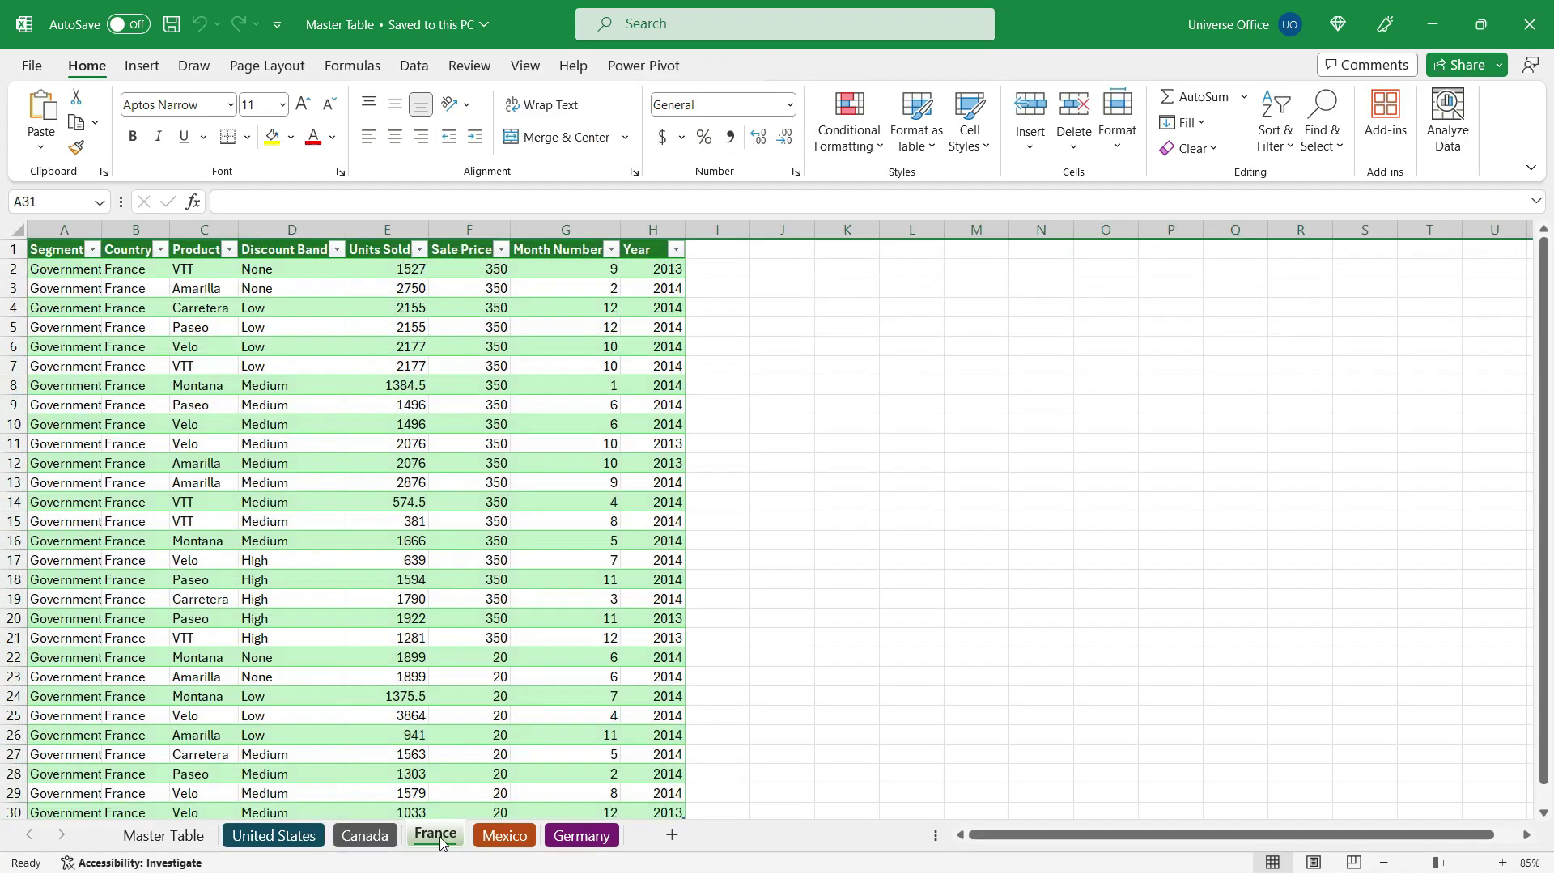
click(503, 836)
click(577, 836)
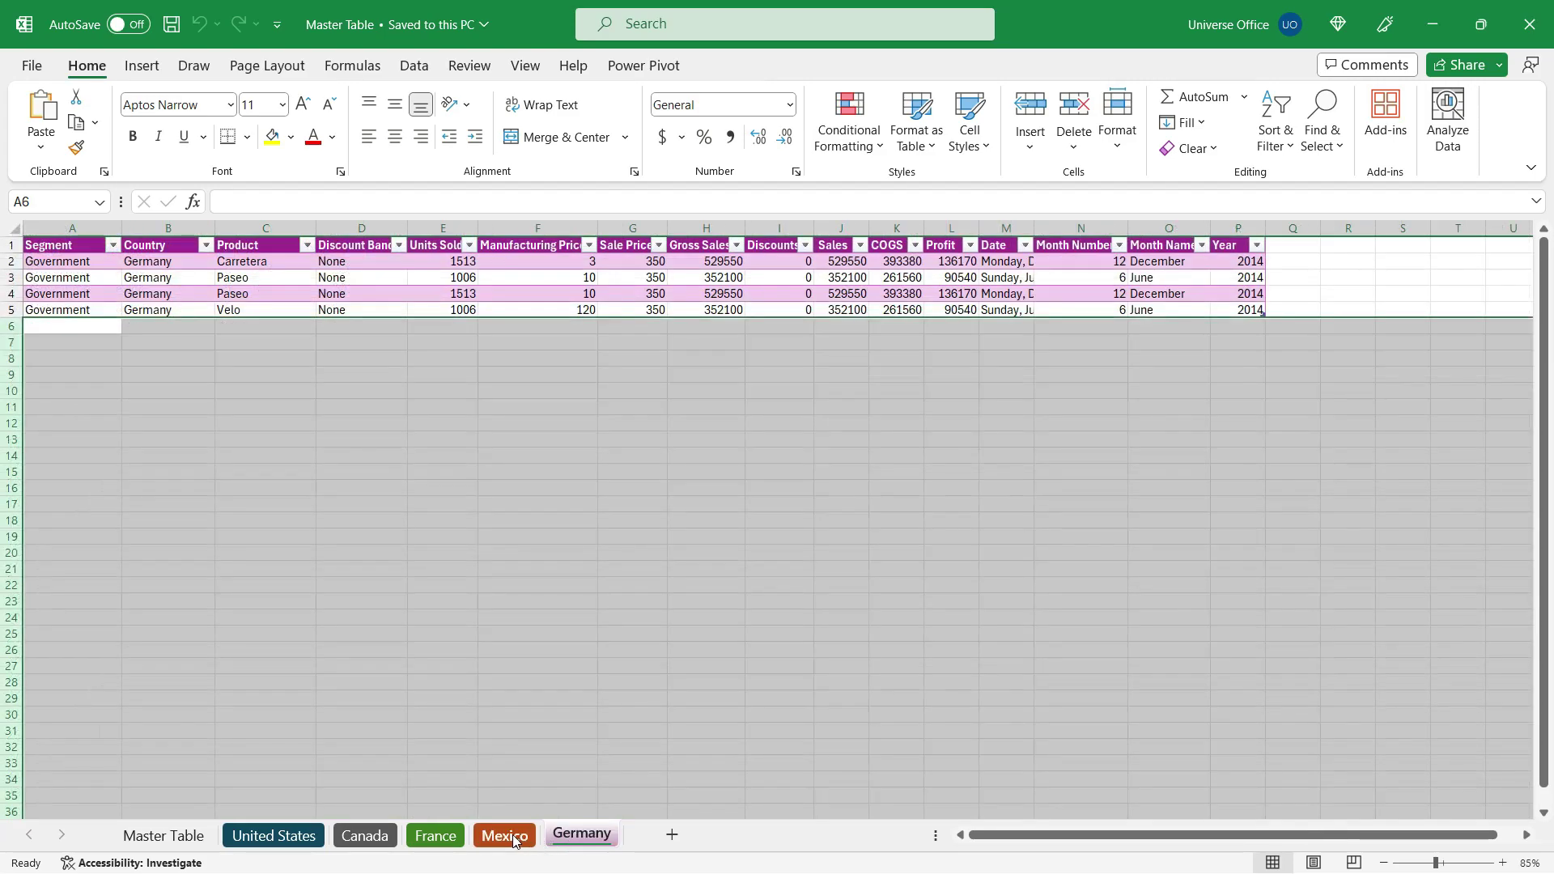
click(510, 838)
click(441, 838)
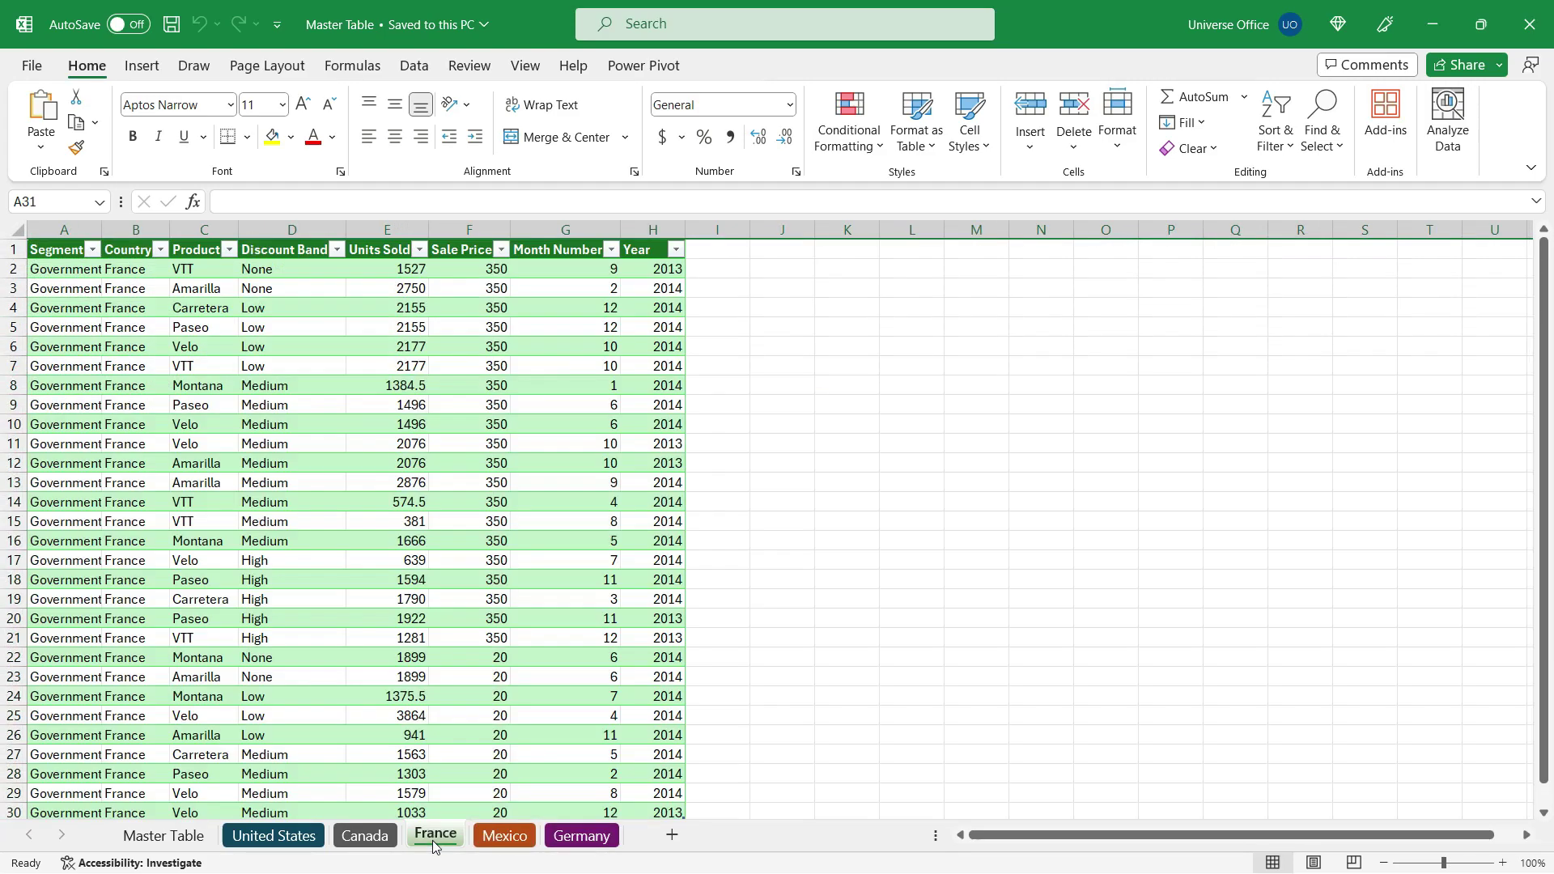
click(301, 839)
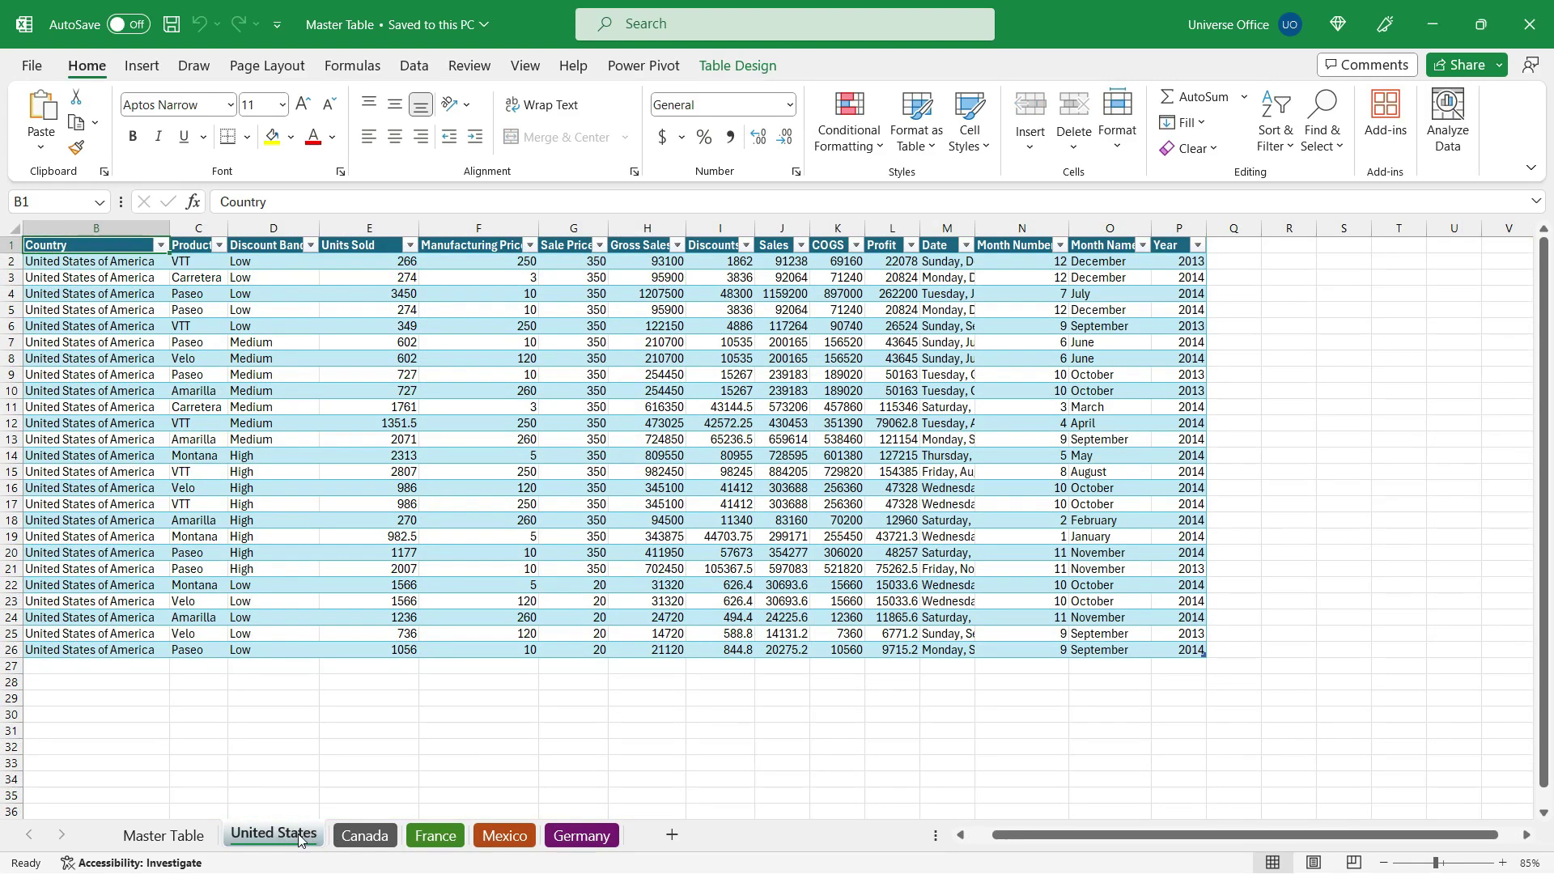
- Group the United States, Canada, France, Mexico and Germany sheets together
ctrl+click(365, 838)
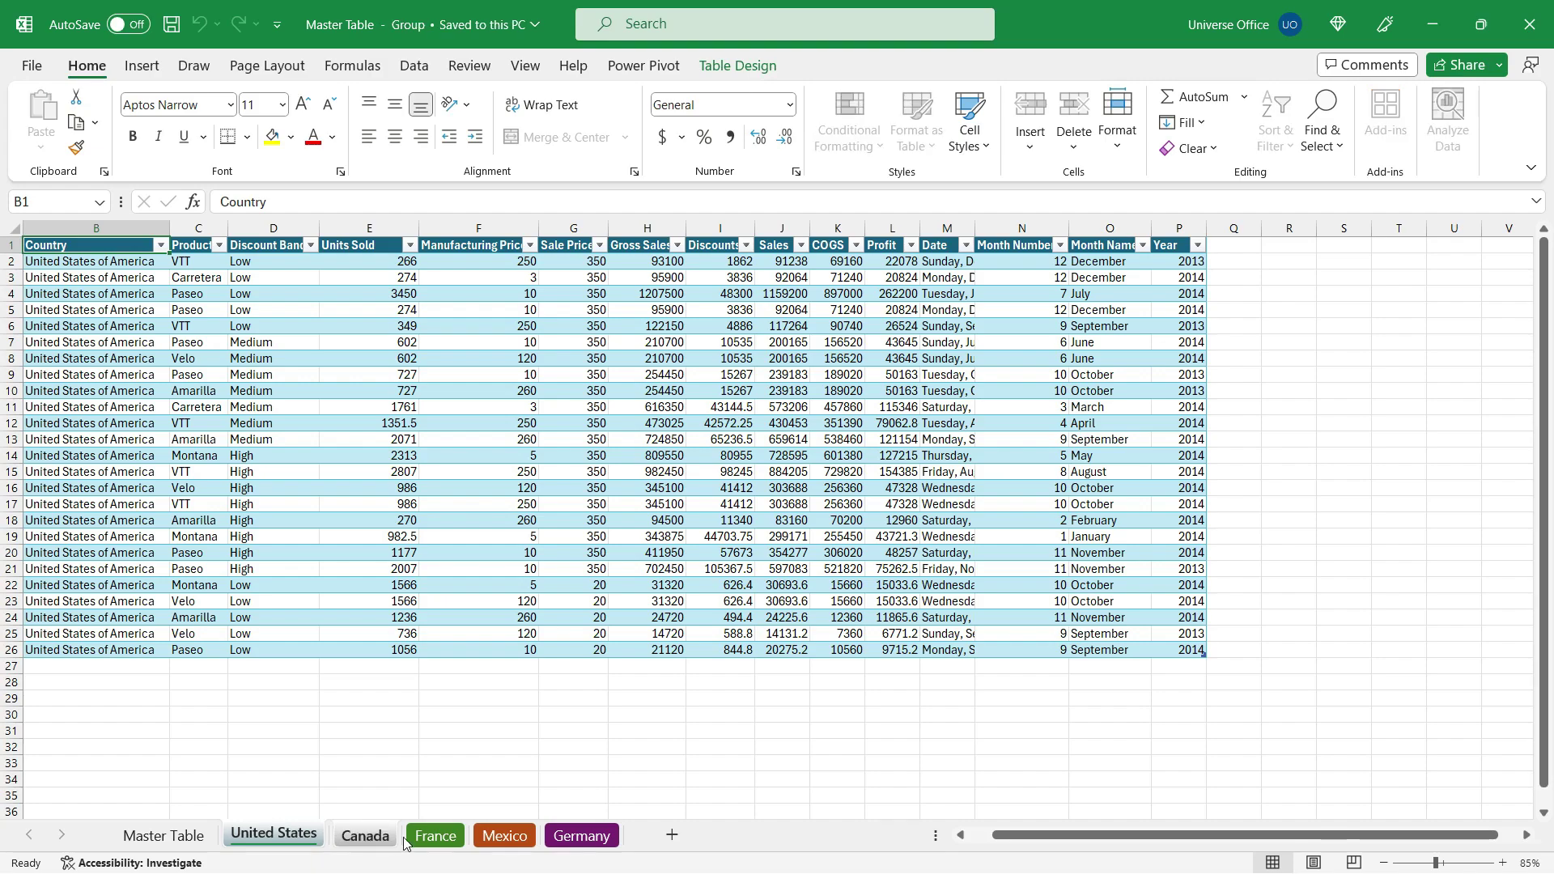
ctrl+click(436, 837)
ctrl+click(505, 837)
ctrl+click(579, 838)
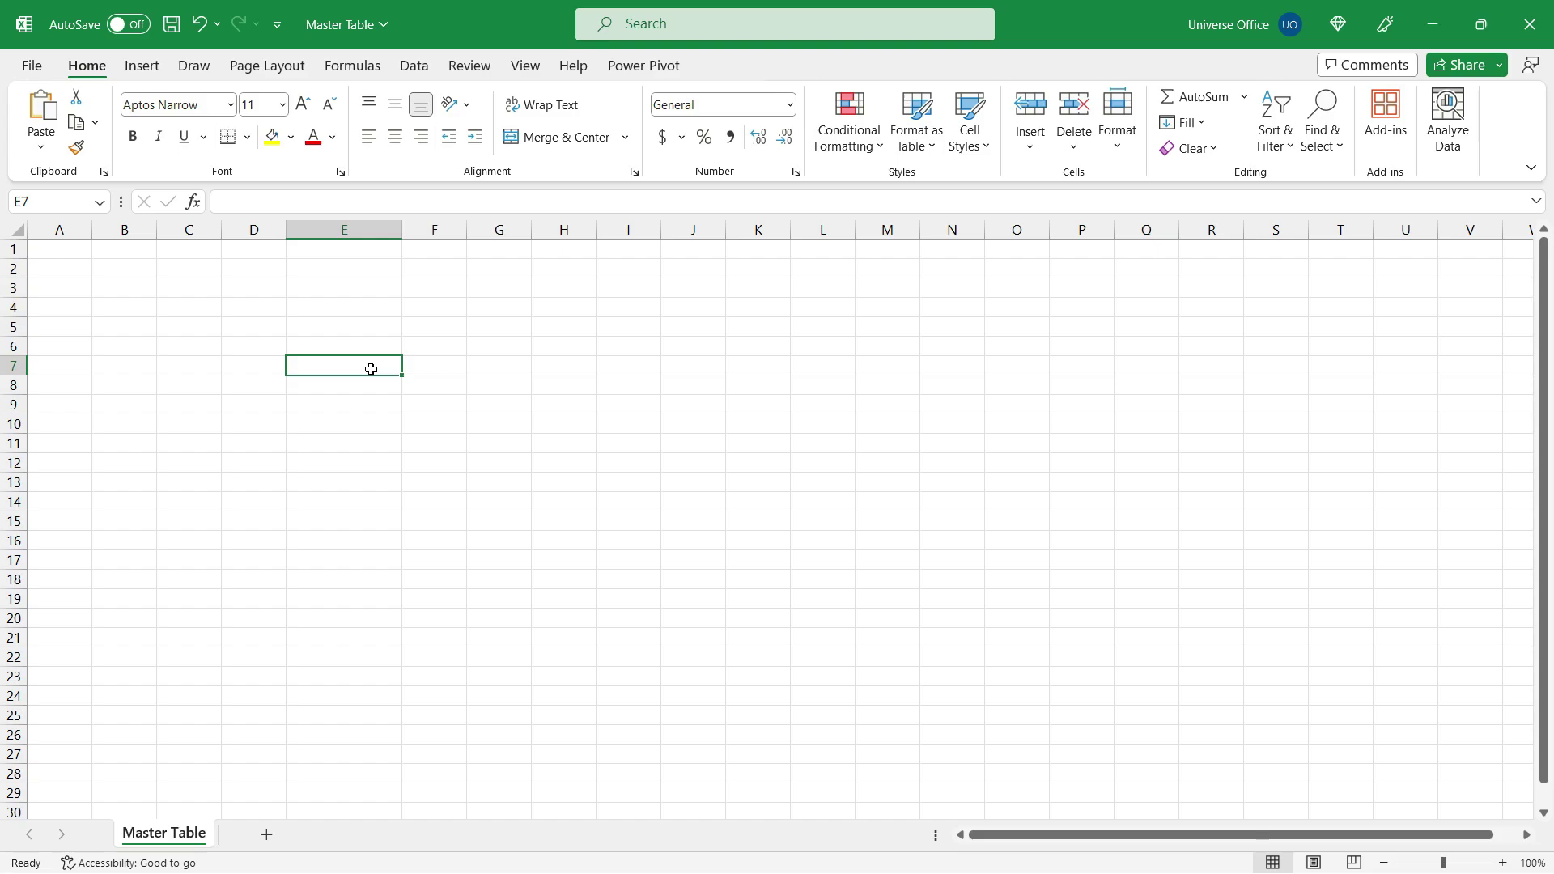
- Type the labels Country in E7 and Field in E8 on Master Table
text(Count)
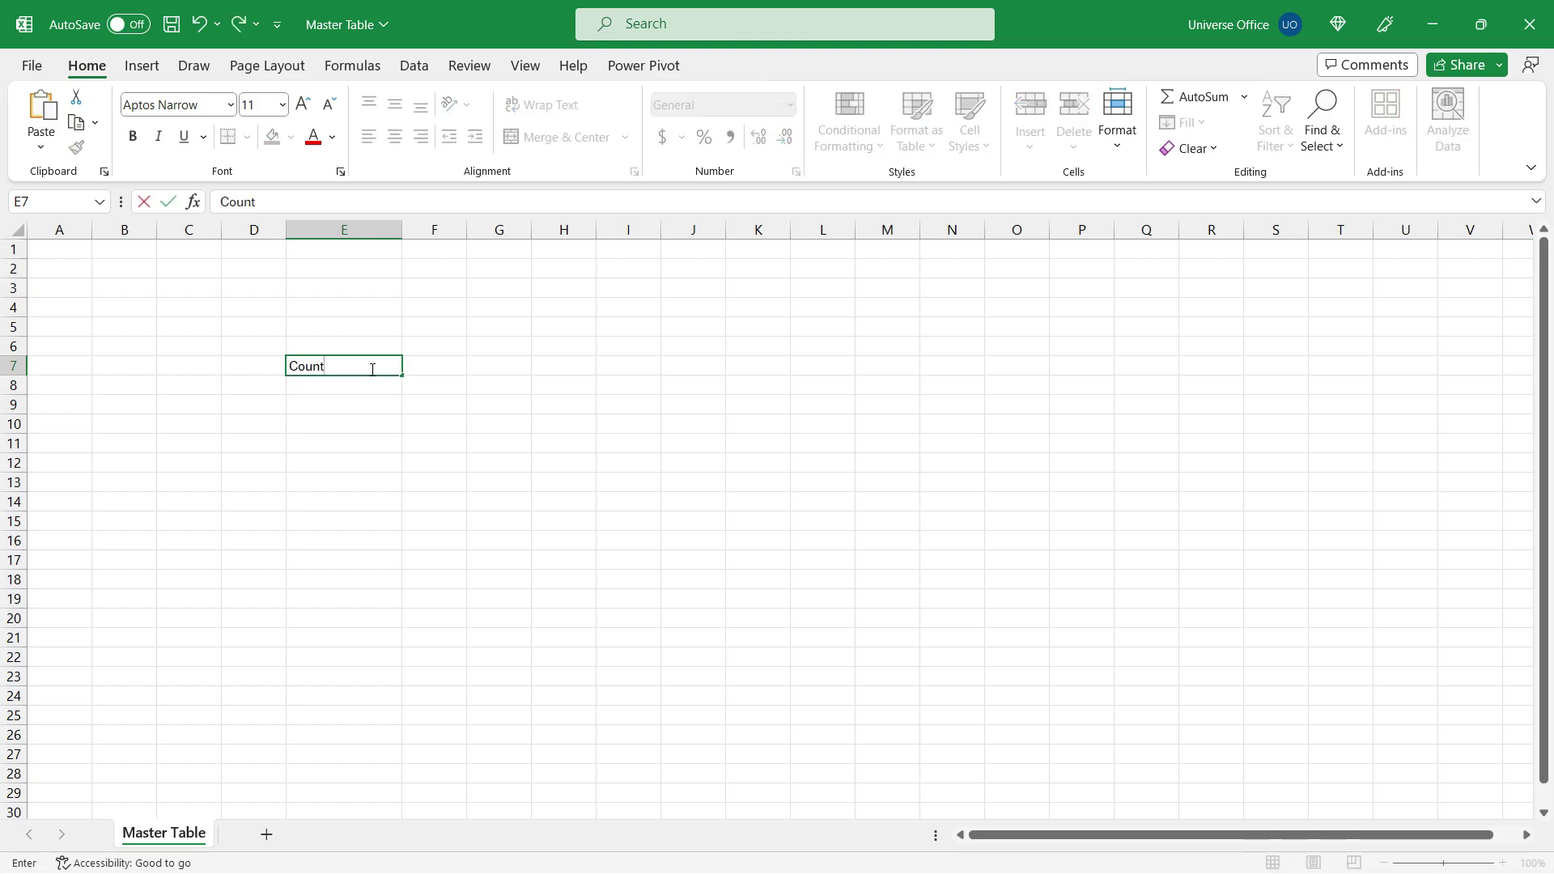
text(ry)
key(Return)
ctrl+scroll(759, 444, up, 4)
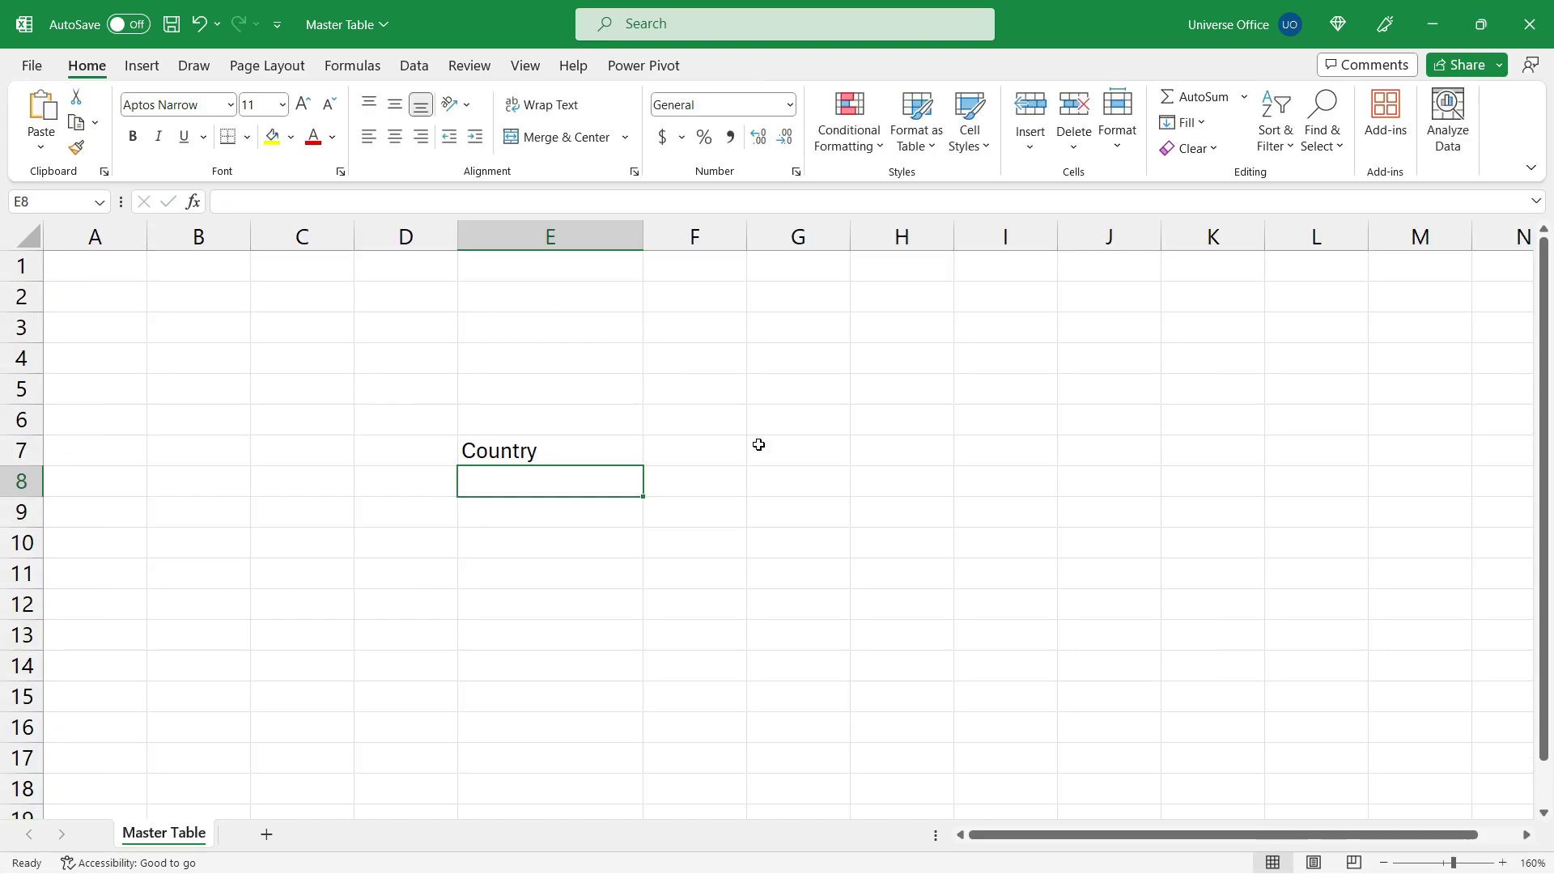
text(Field)
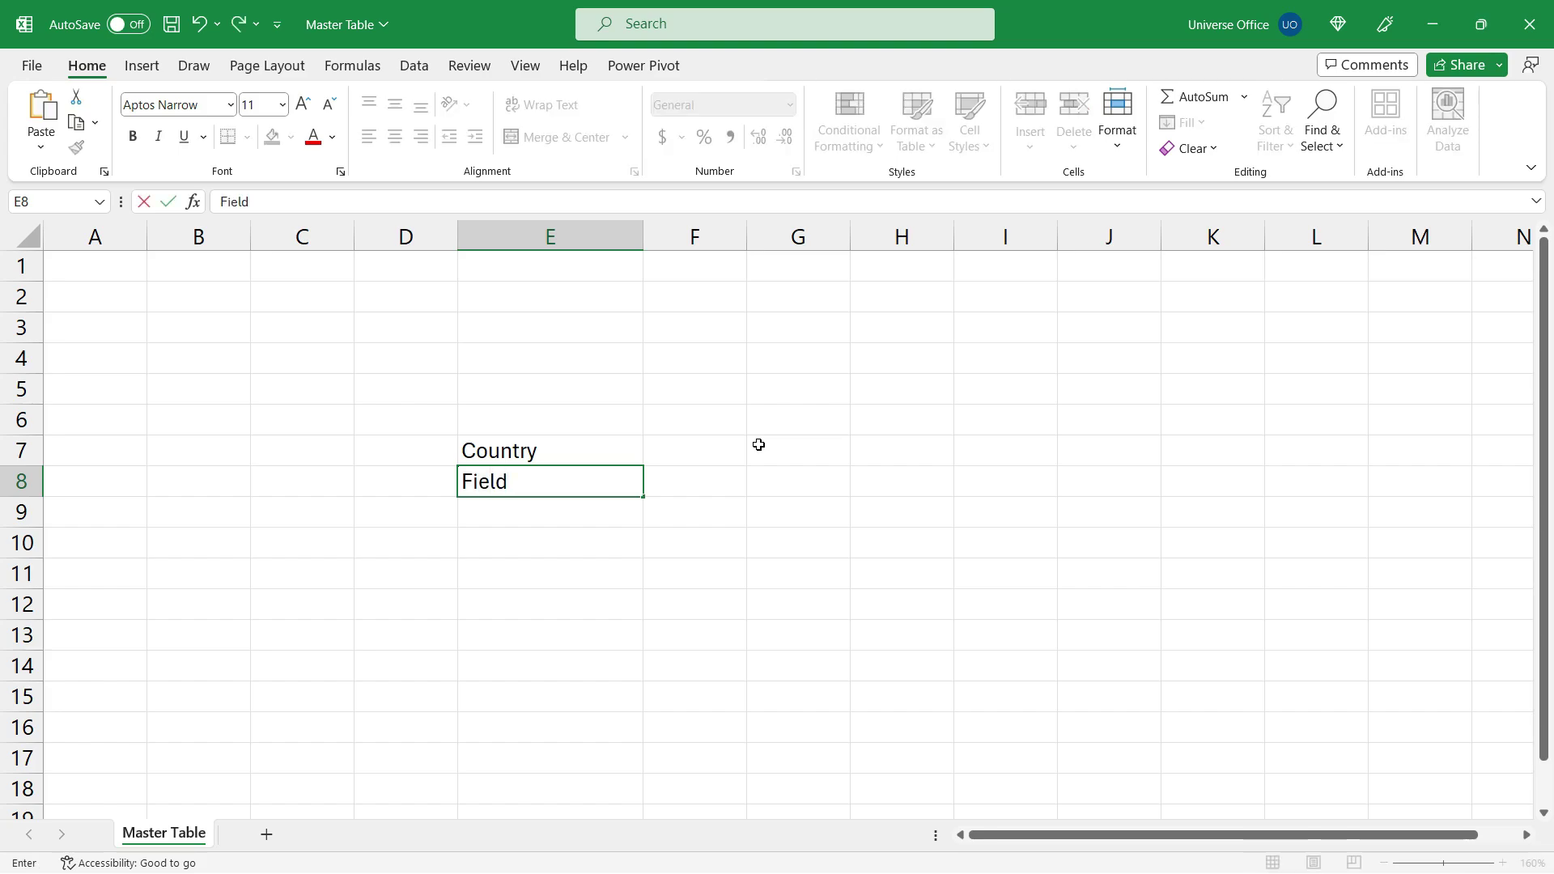
key(Return)
key(Up)
key(Down)
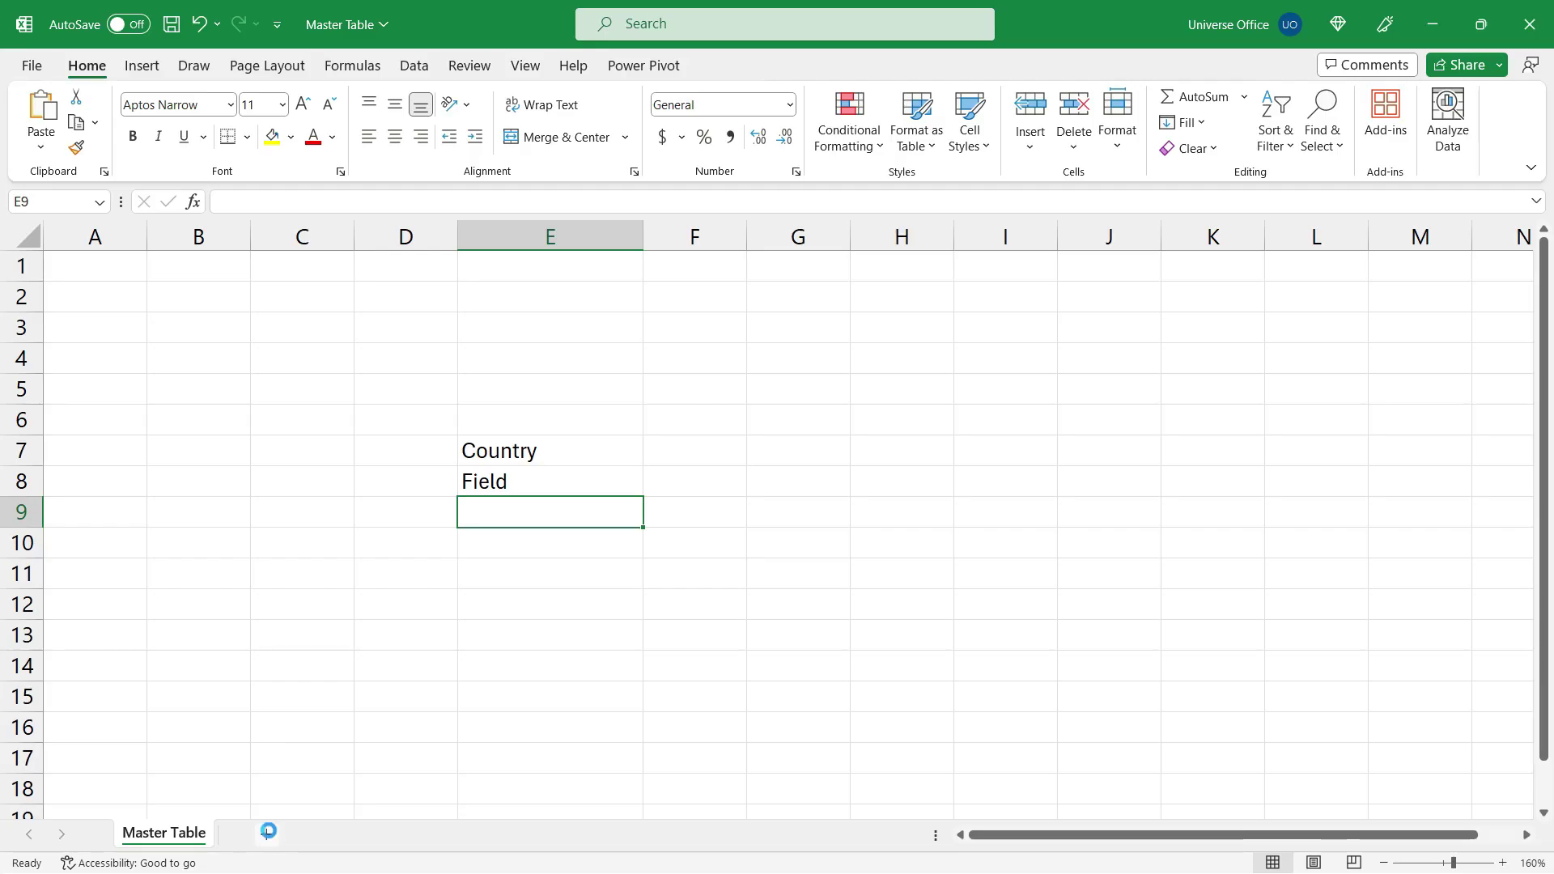
- Insert a new worksheet and rename it Support
click(266, 834)
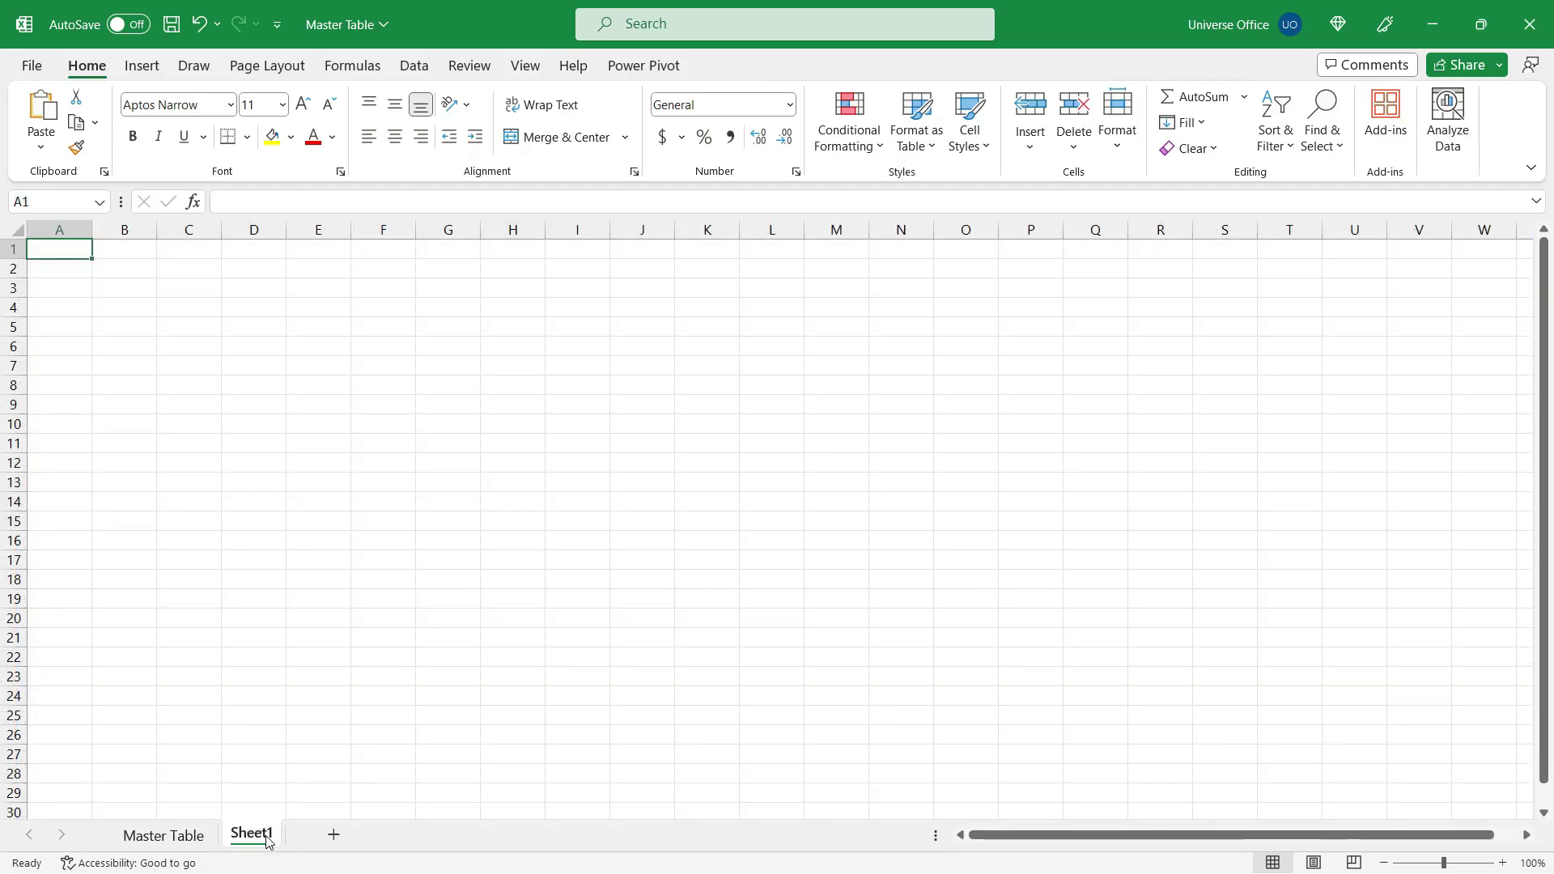
double_click(252, 833)
text(Support)
key(Return)
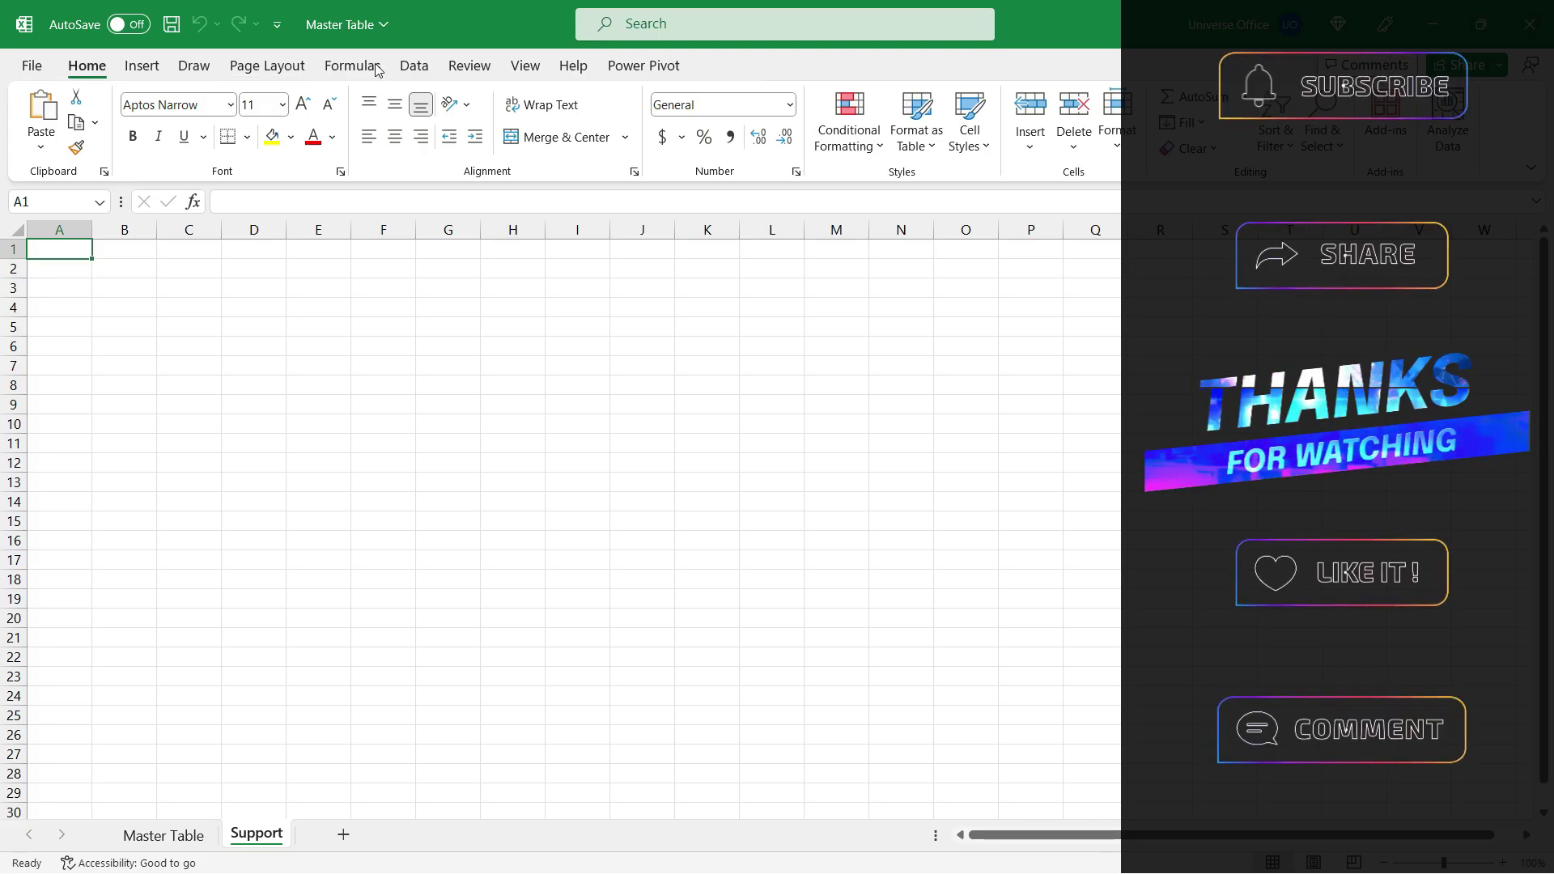
- Launch the Power Query Editor from Data > Get Data
click(411, 68)
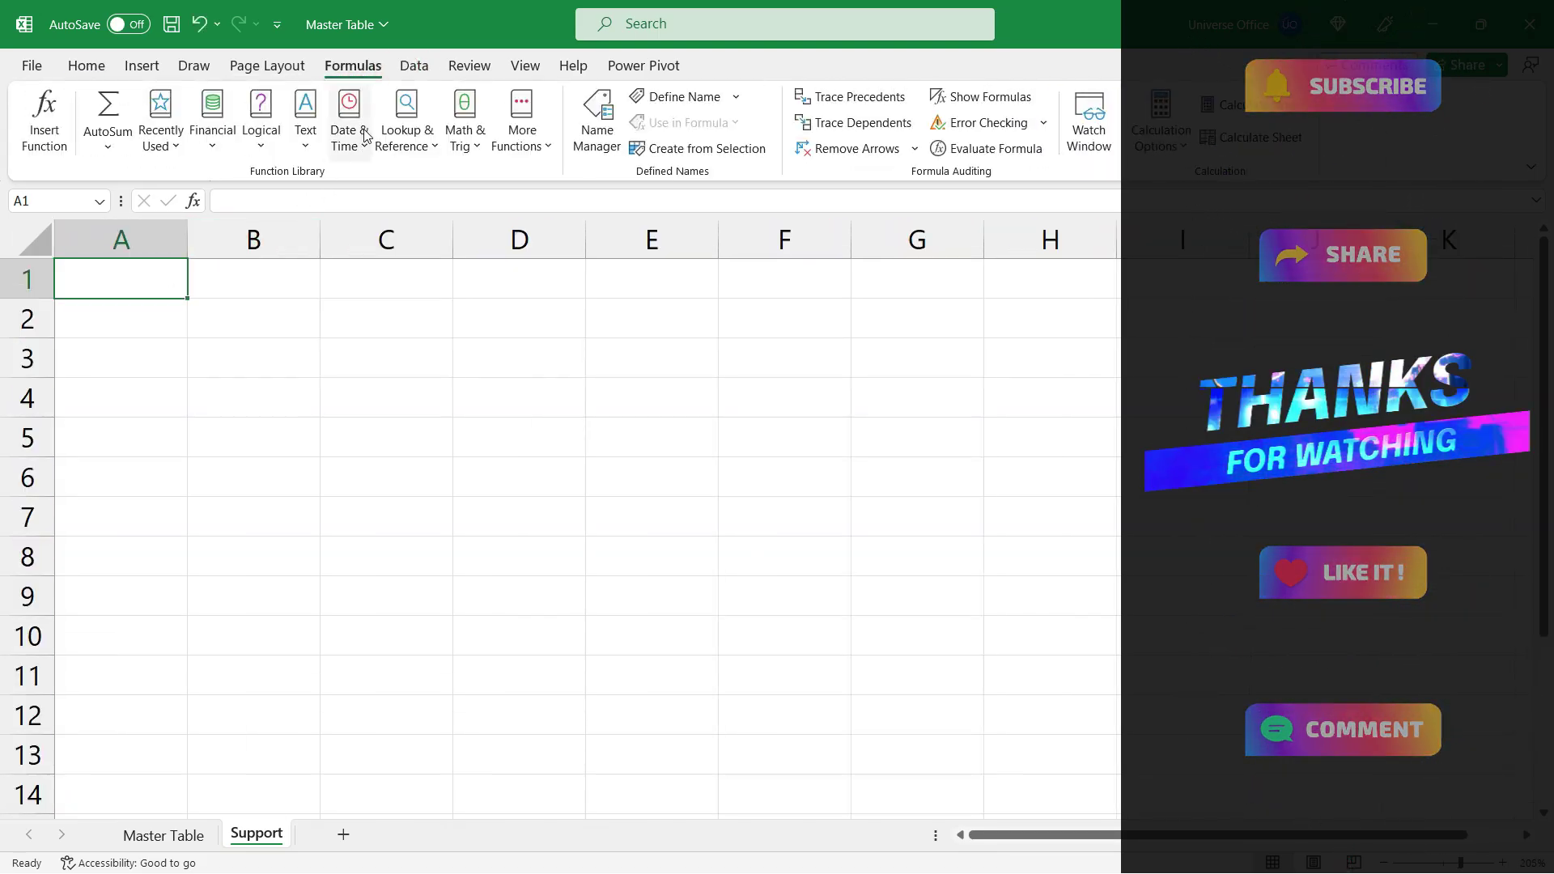
click(414, 65)
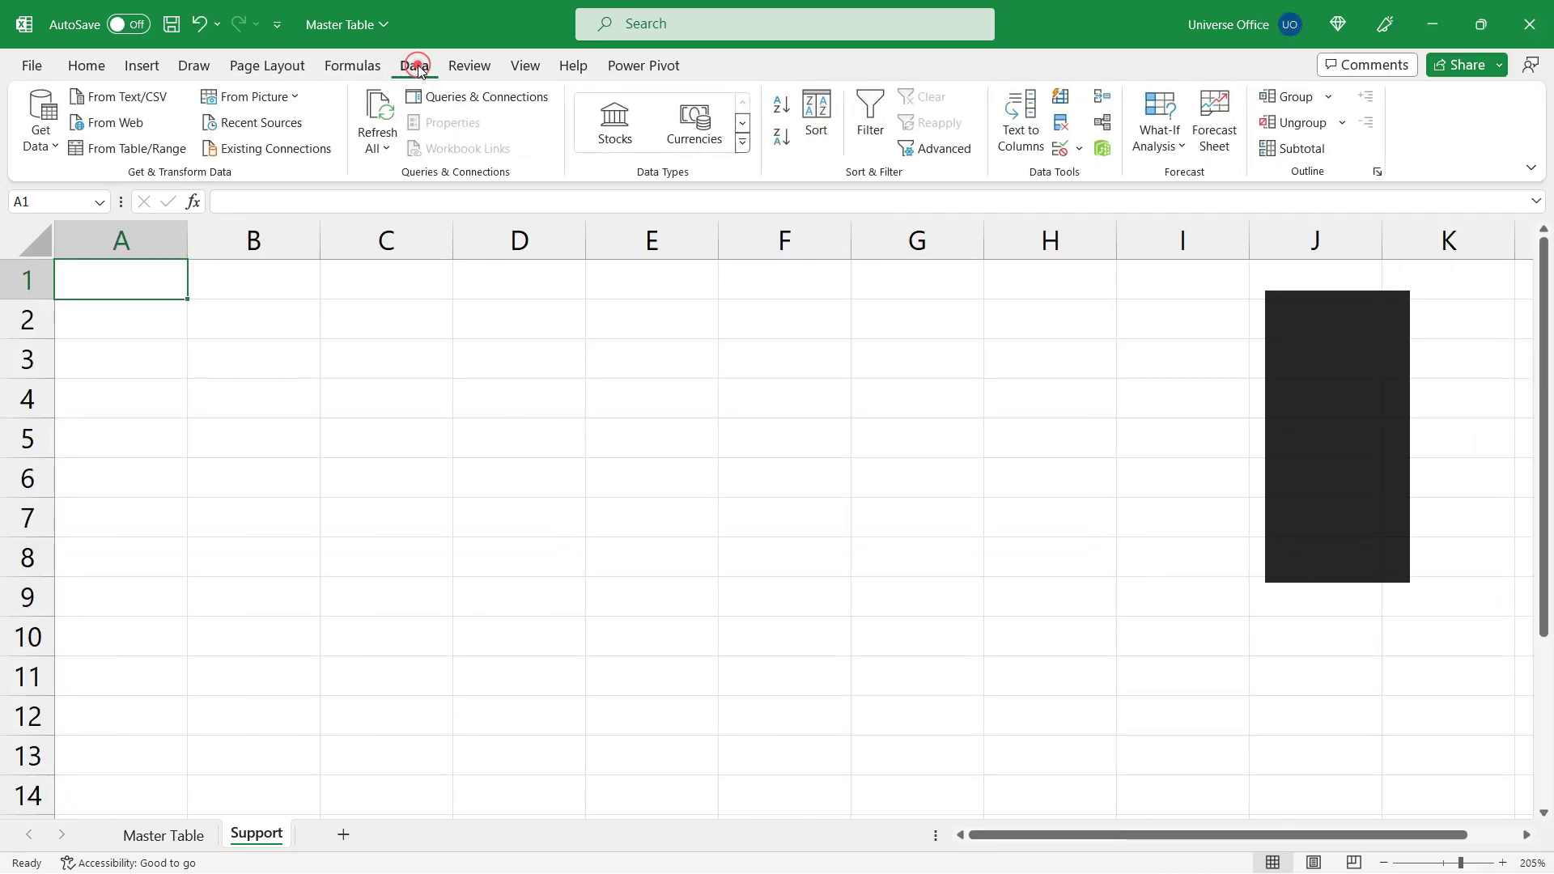
click(54, 150)
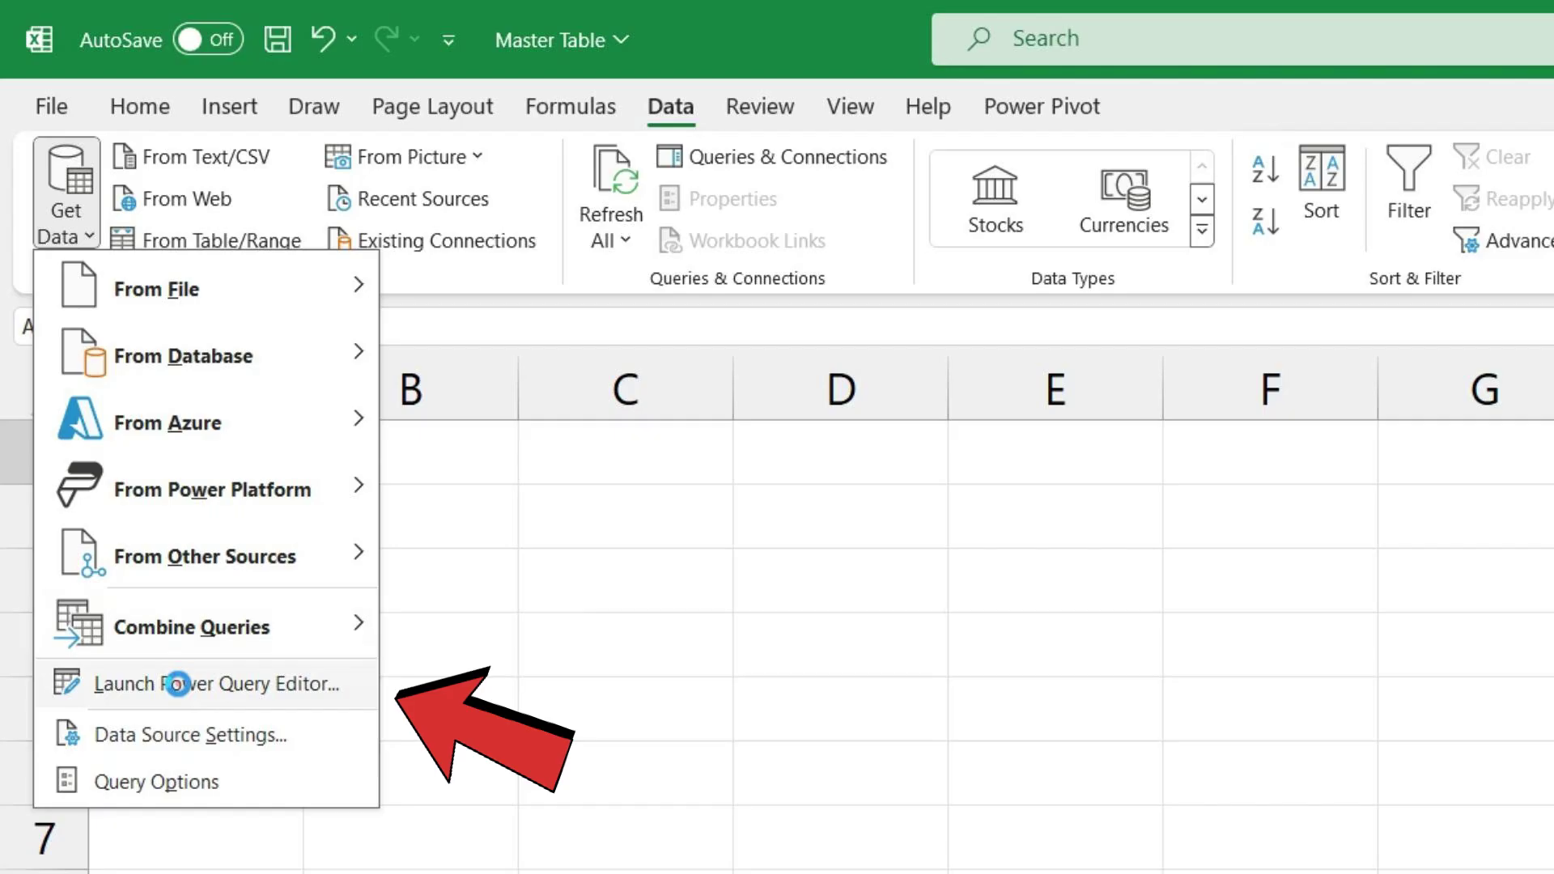
click(177, 684)
- Create a blank query with the formula =Excel.CurrentWorkbook() to list the workbook's tables
right_click(187, 441)
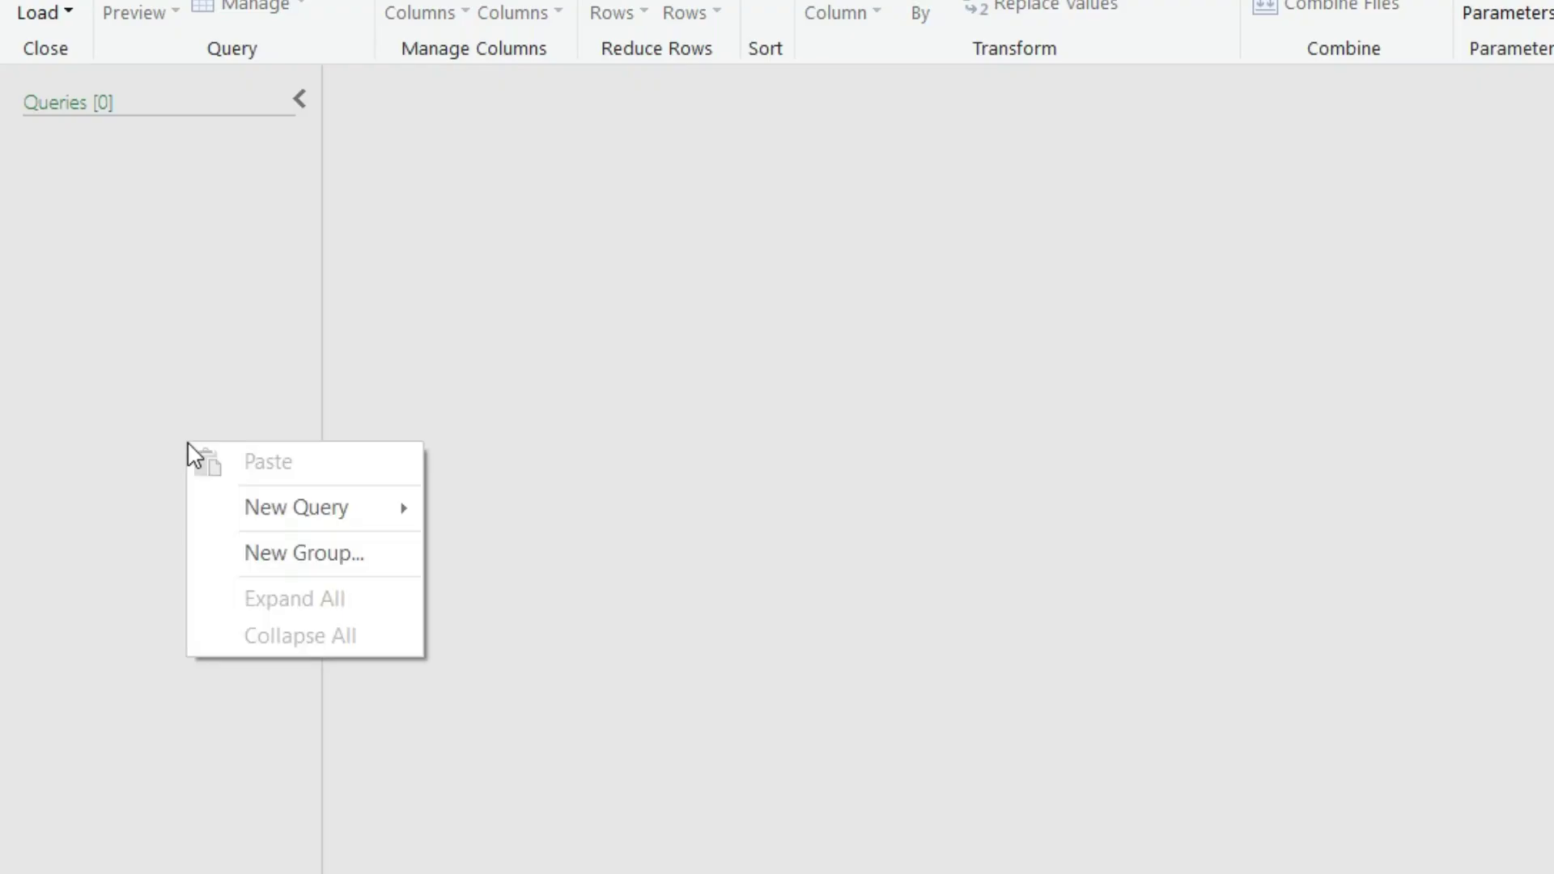
mouse_move(295, 508)
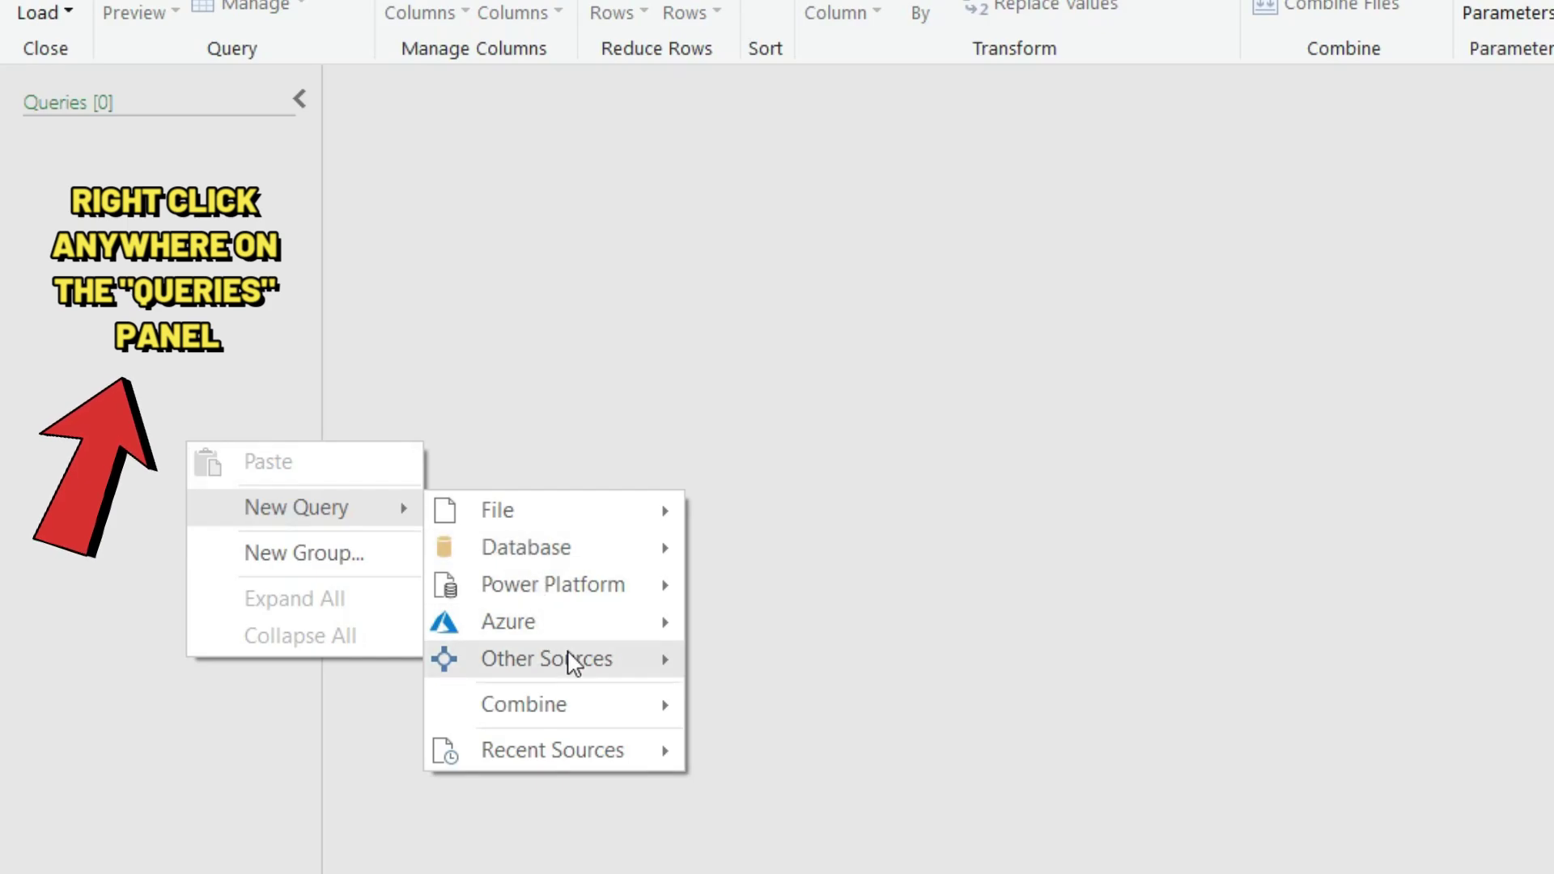
mouse_move(569, 659)
click(785, 538)
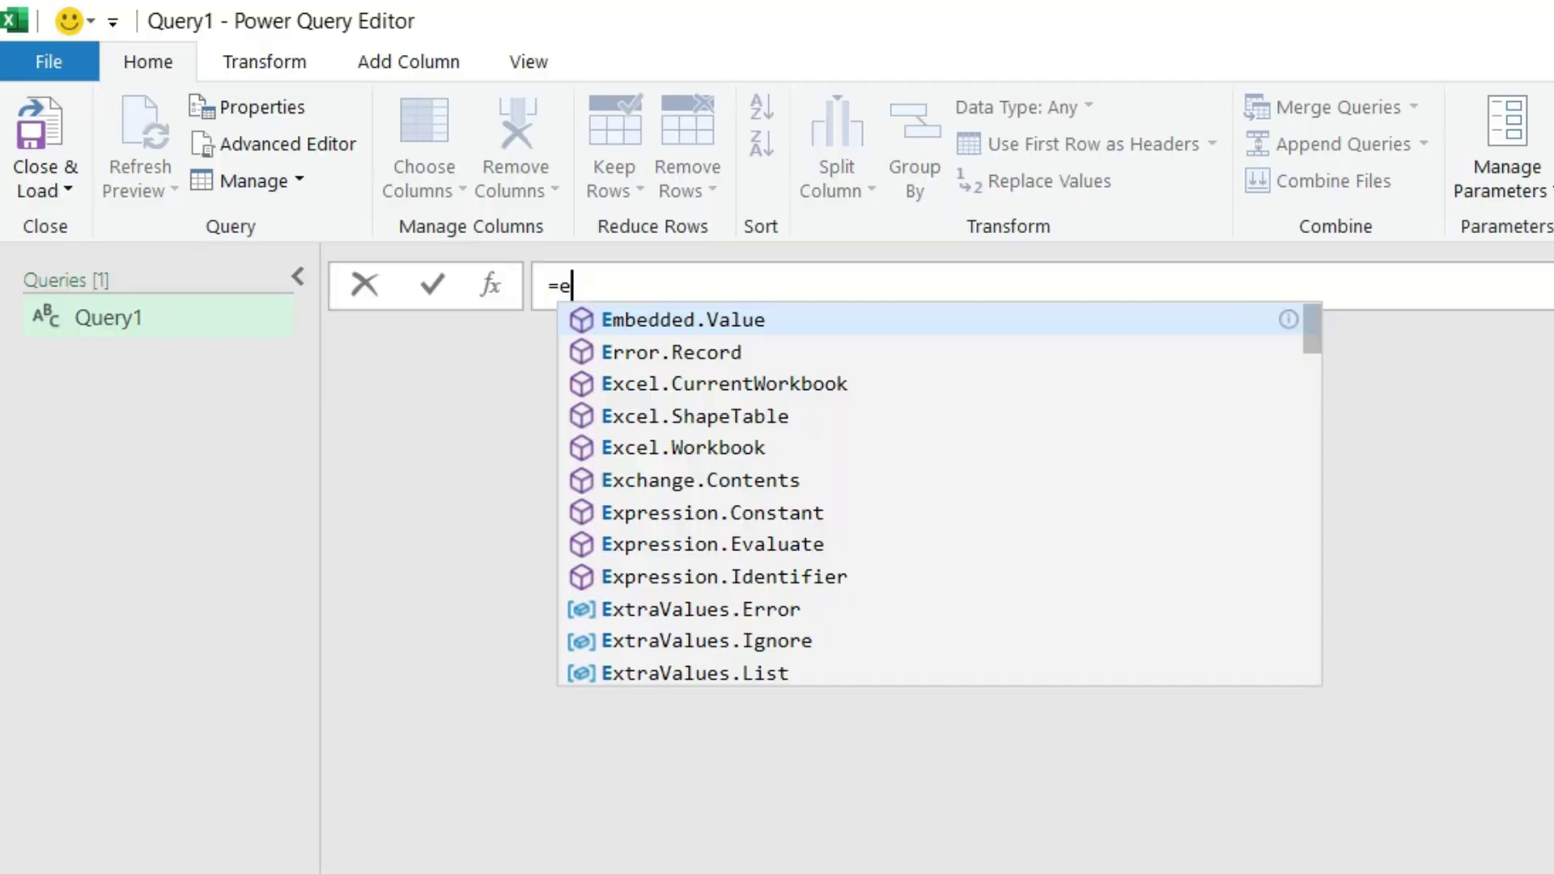
text(xcel)
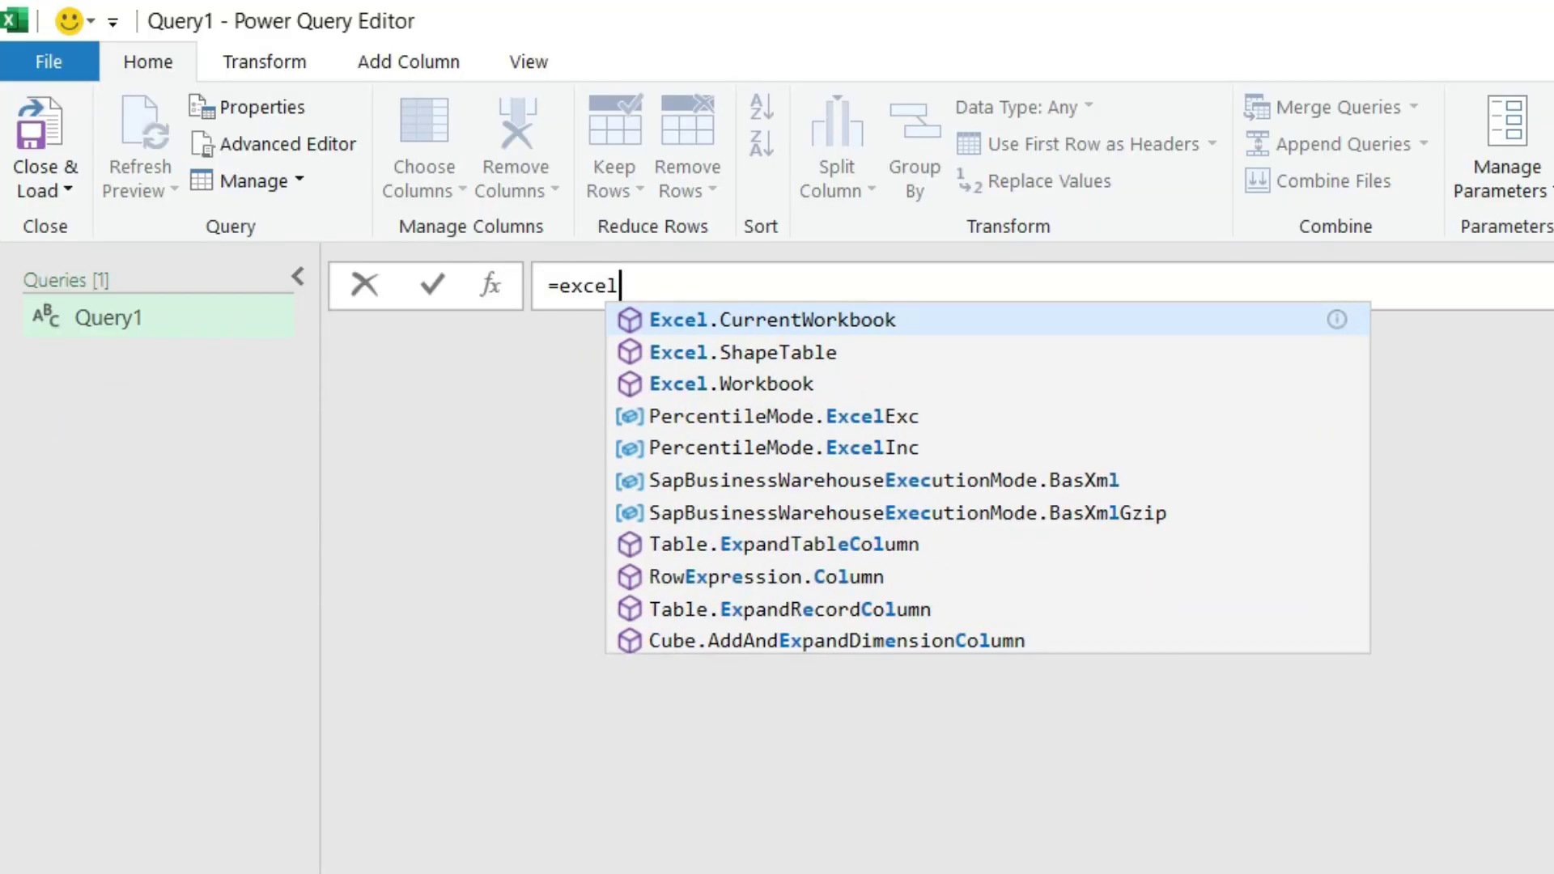
click(884, 322)
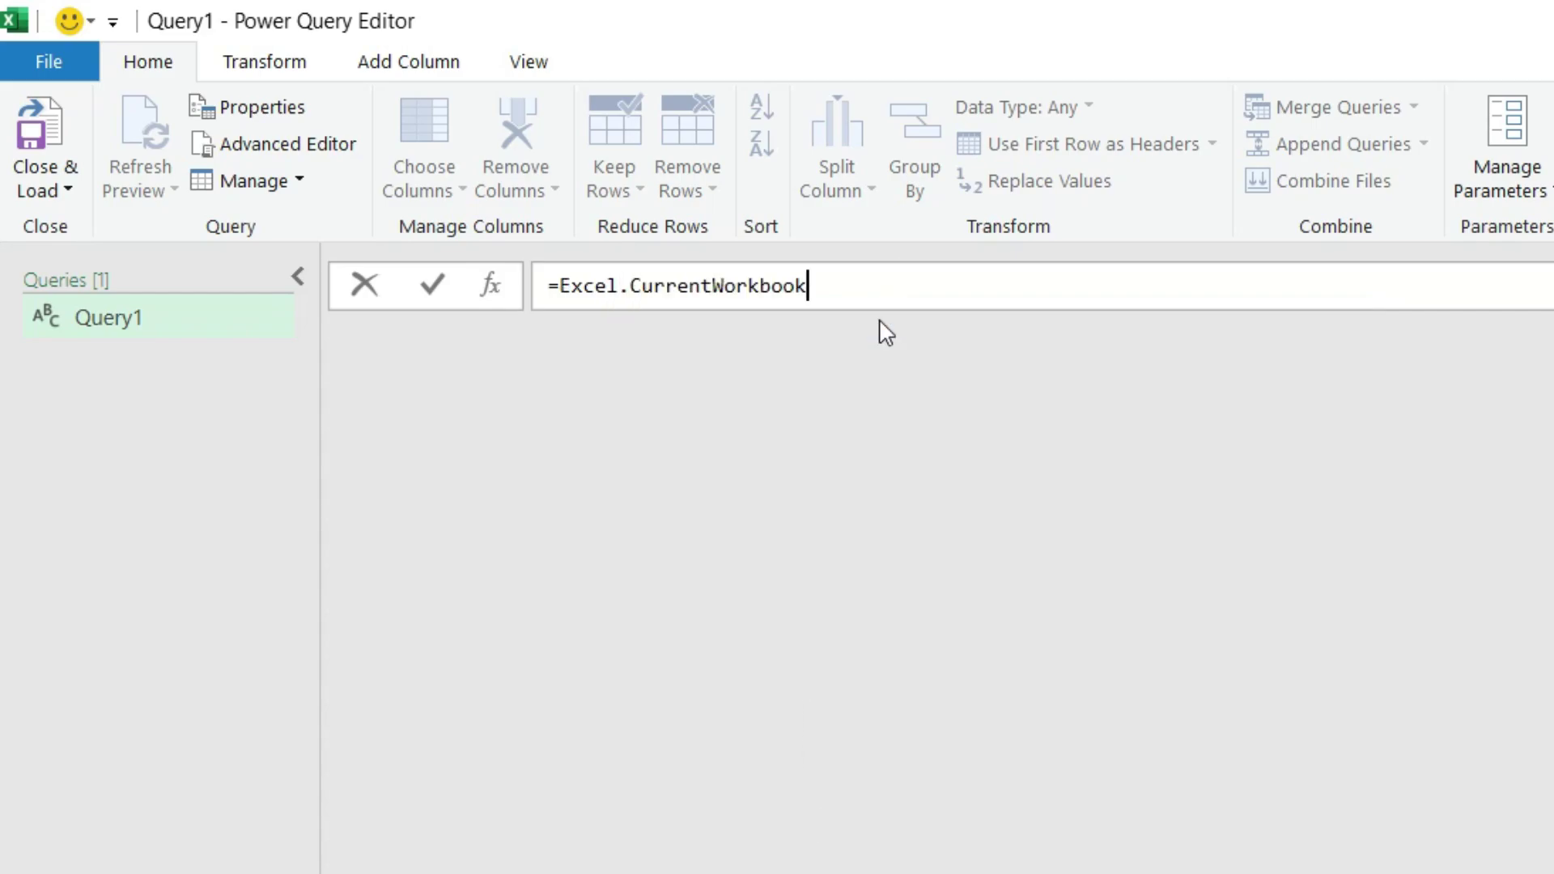
click(877, 316)
click(870, 291)
text(()
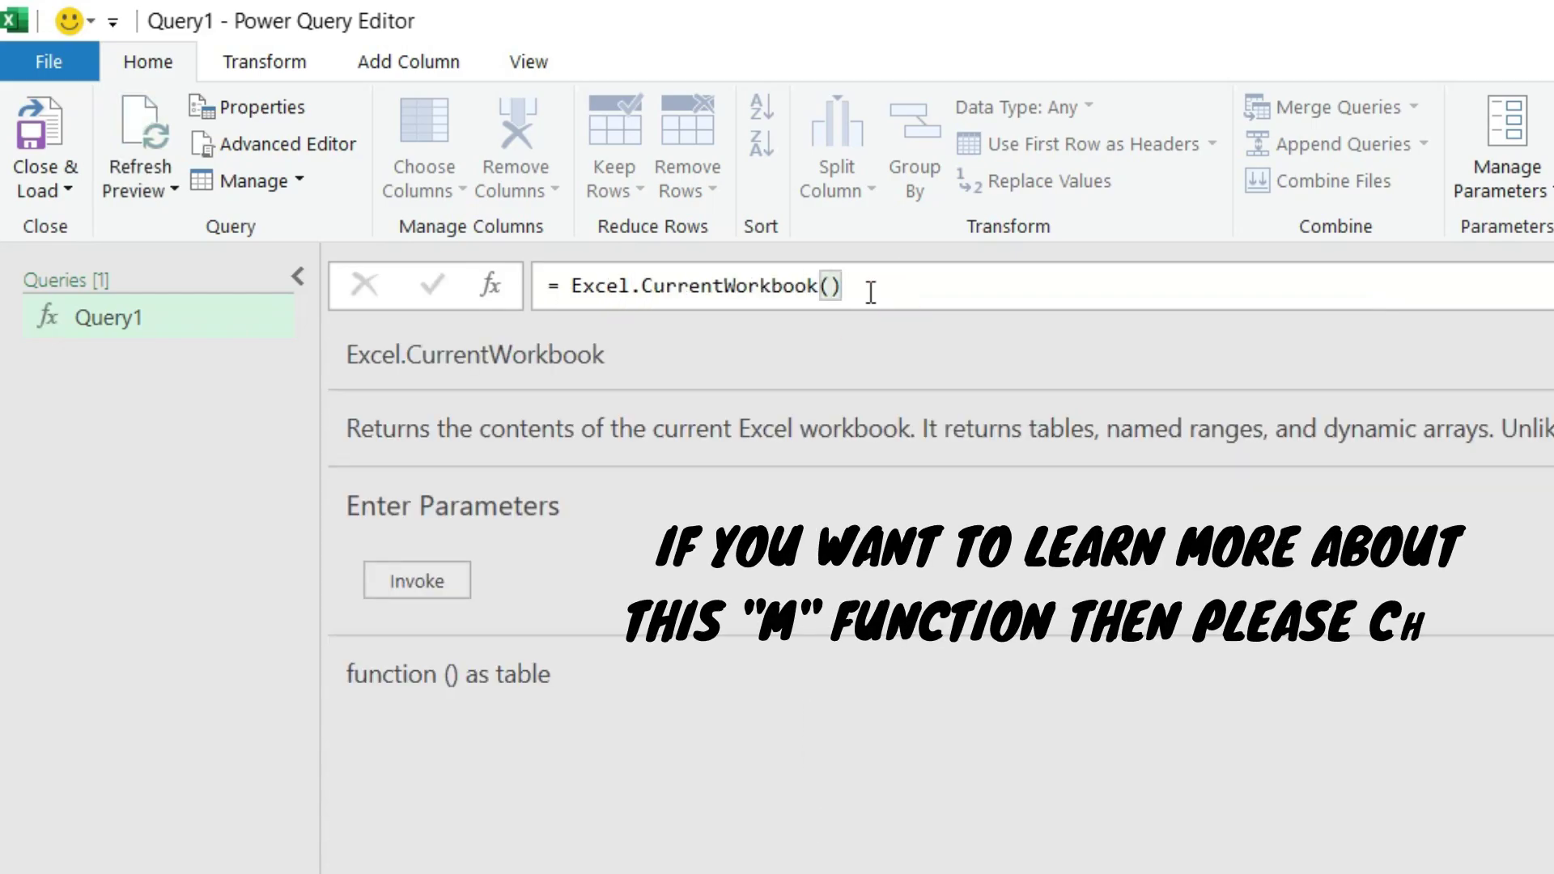
key(Return)
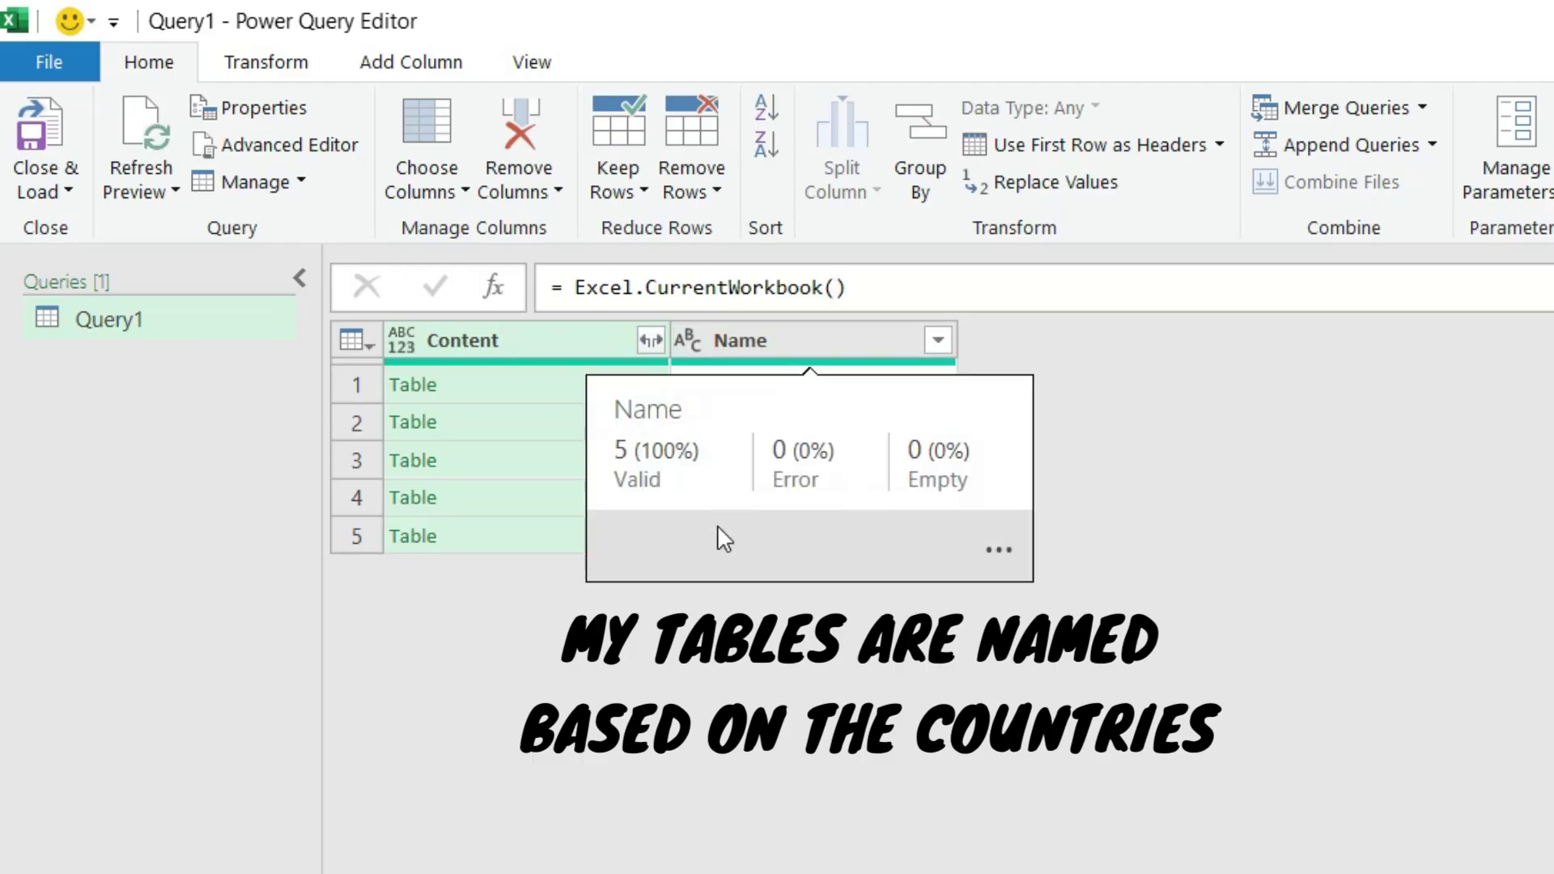
- Remove the Content column and rename Query1 to TableList
right_click(518, 351)
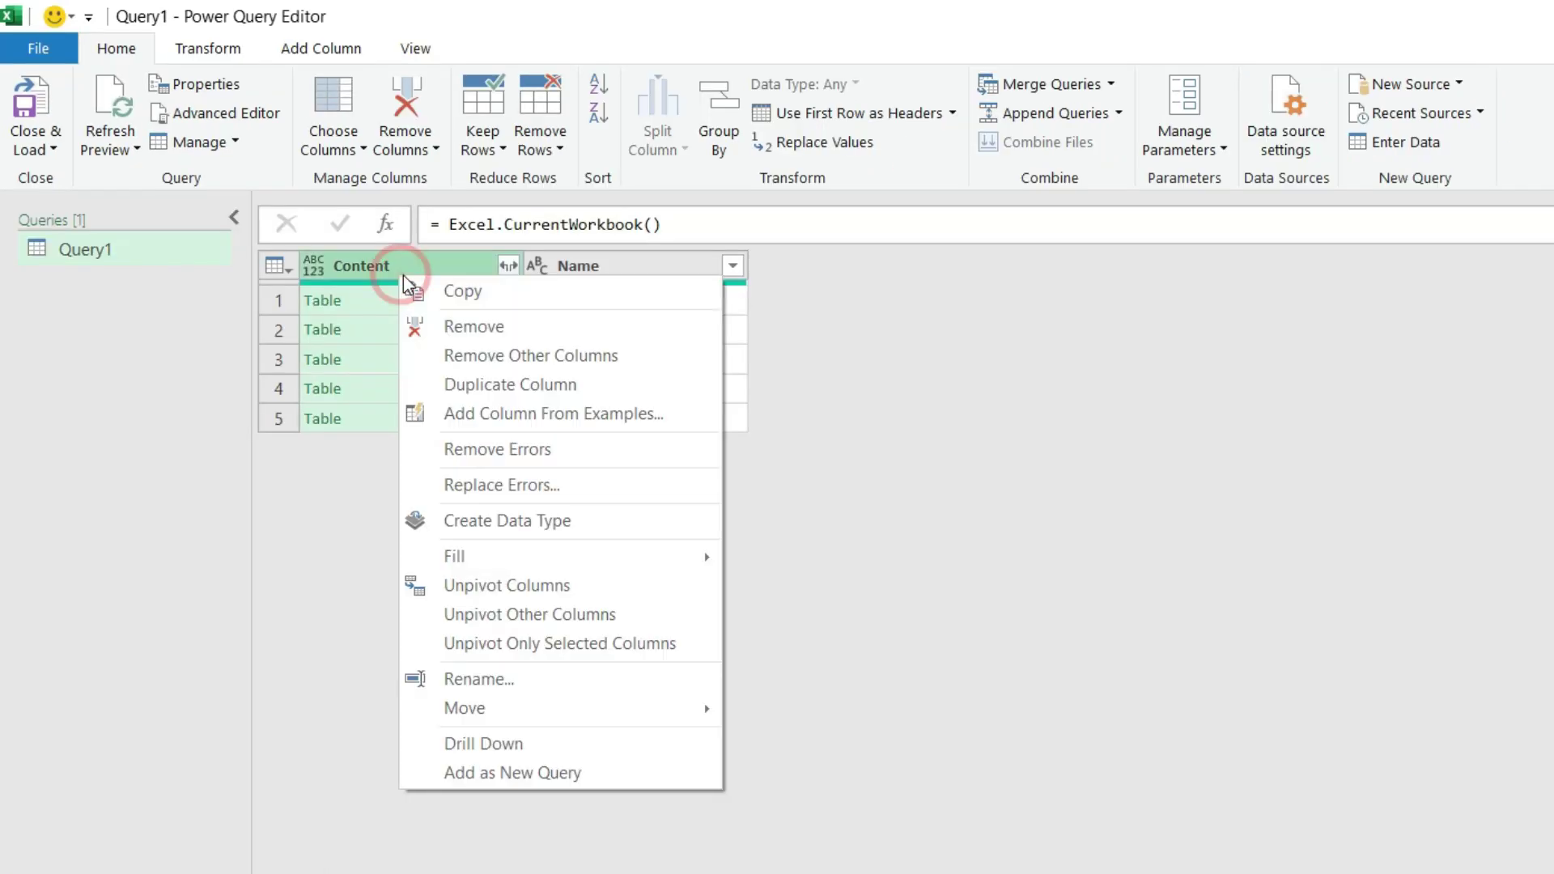
click(457, 326)
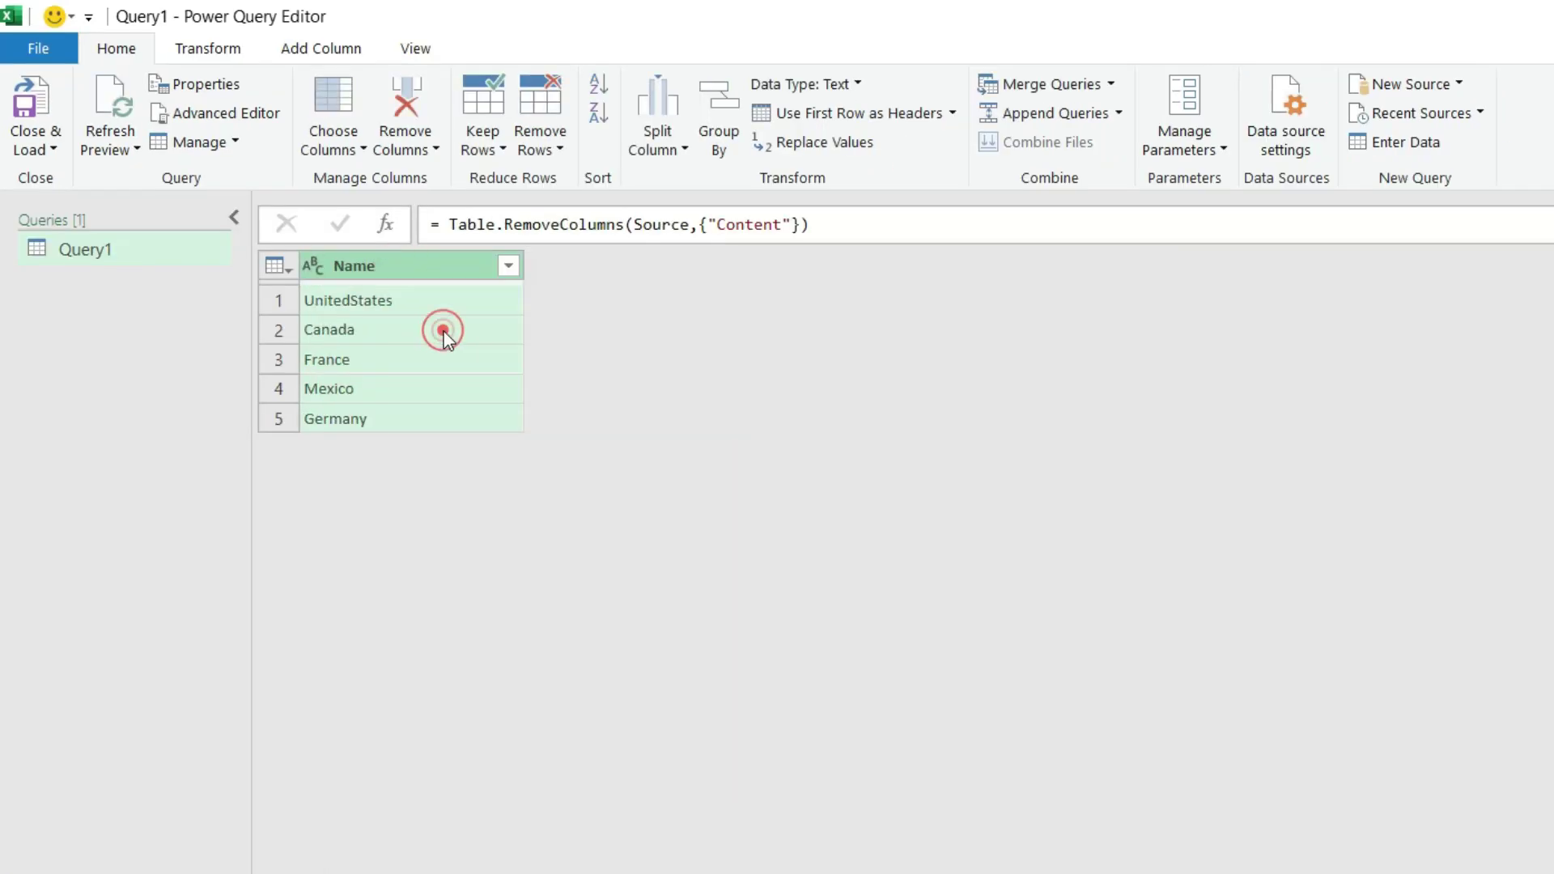
double_click(114, 251)
text(TableList)
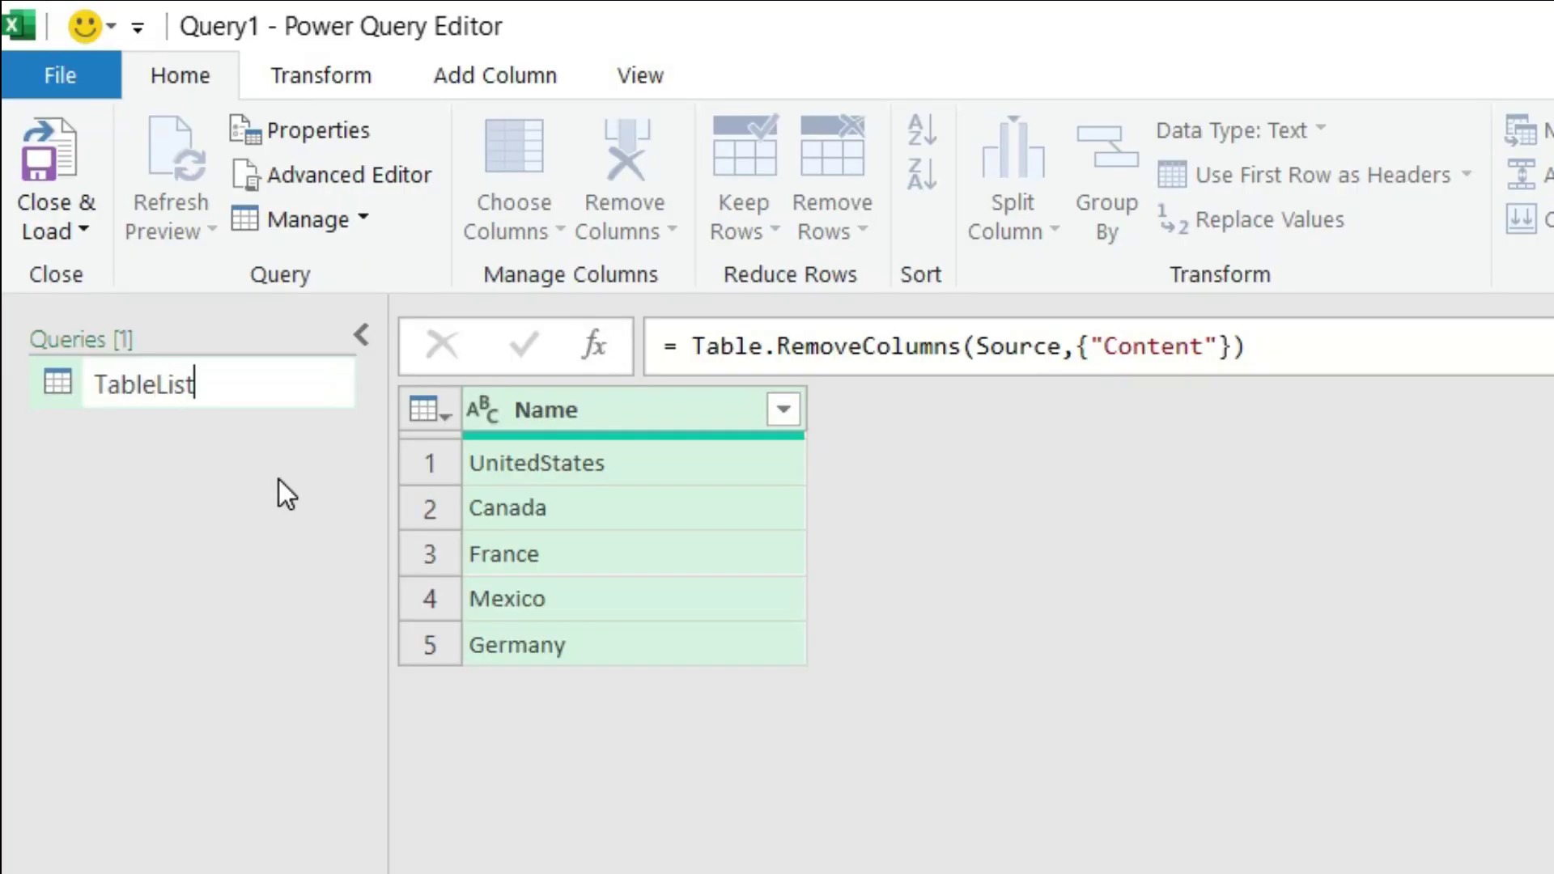
key(Return)
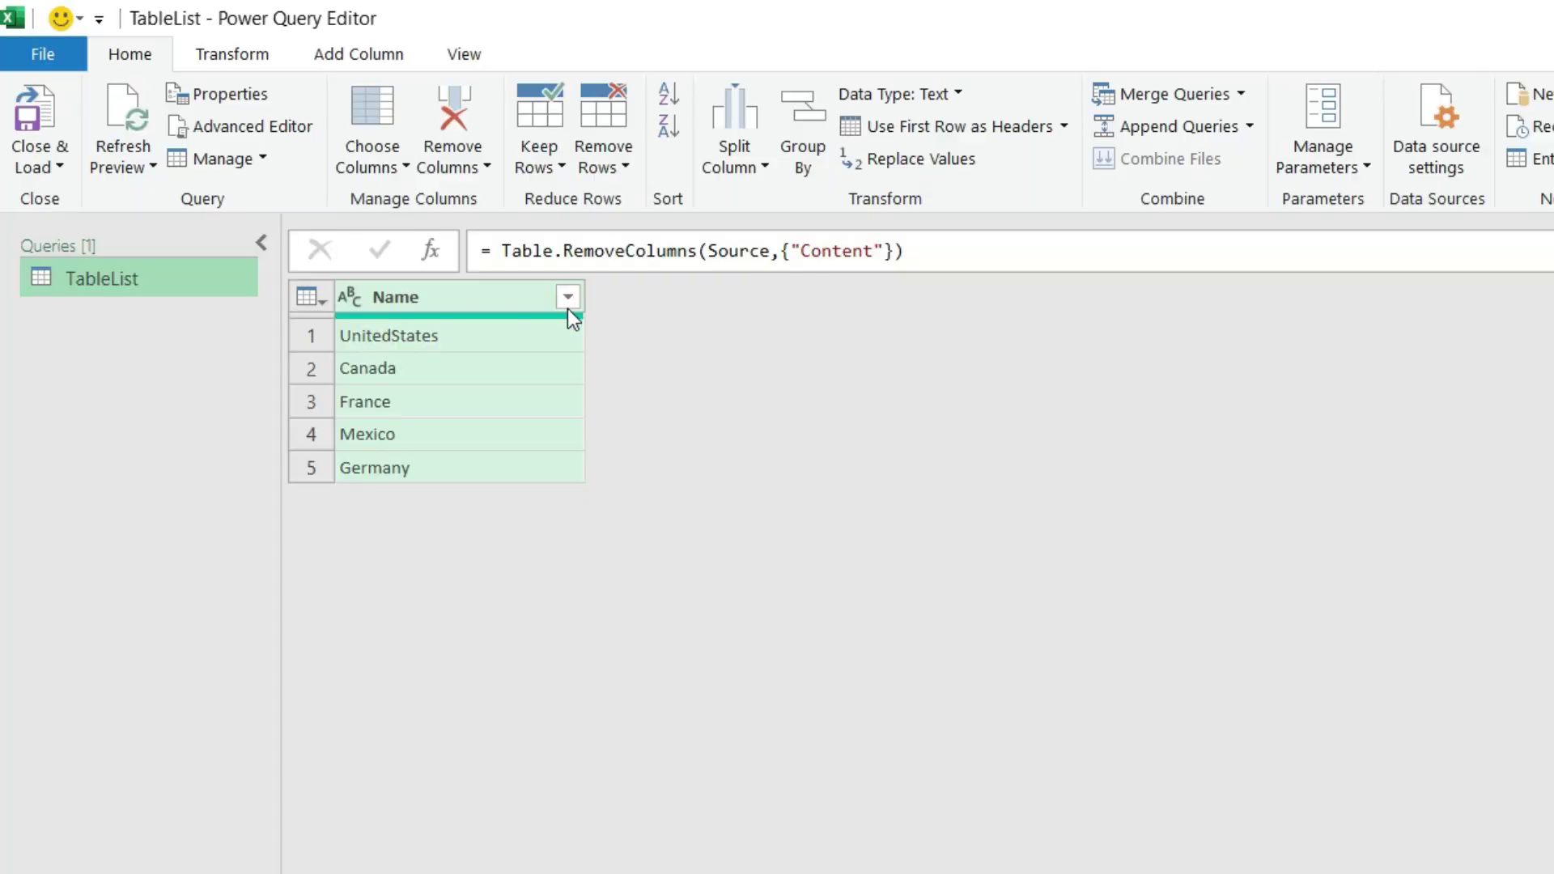
- Filter the Name column, then edit the filter formula to exclude "TableList" instead of France
click(568, 298)
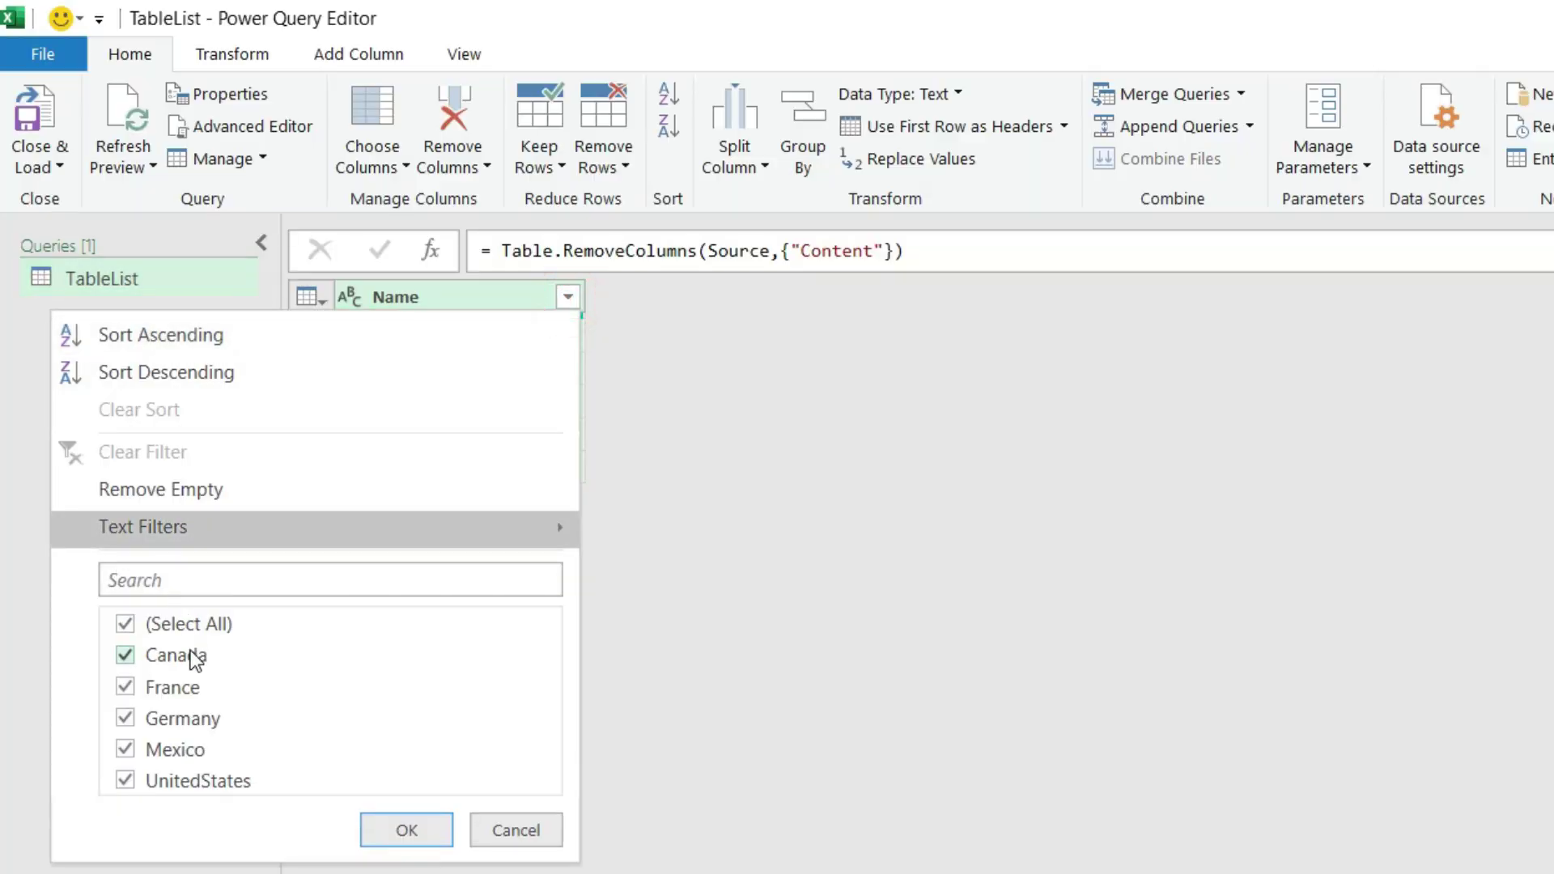
click(185, 689)
click(413, 825)
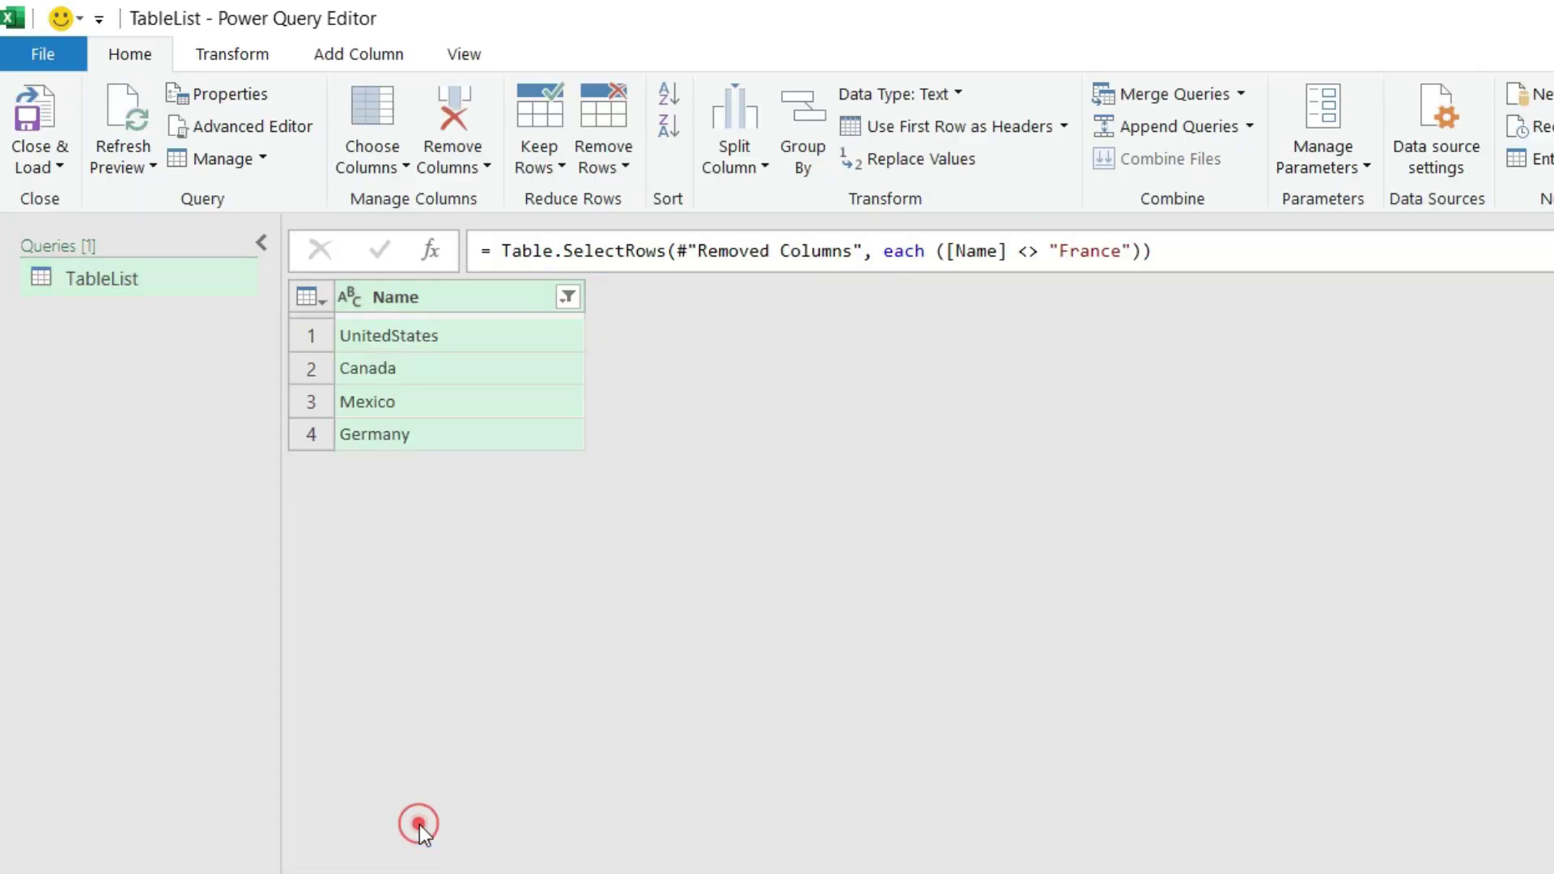
click(1118, 253)
key(BackSpace)
key(BackSpace)
key(BackSpace)
key(BackSpace)
key(BackSpace)
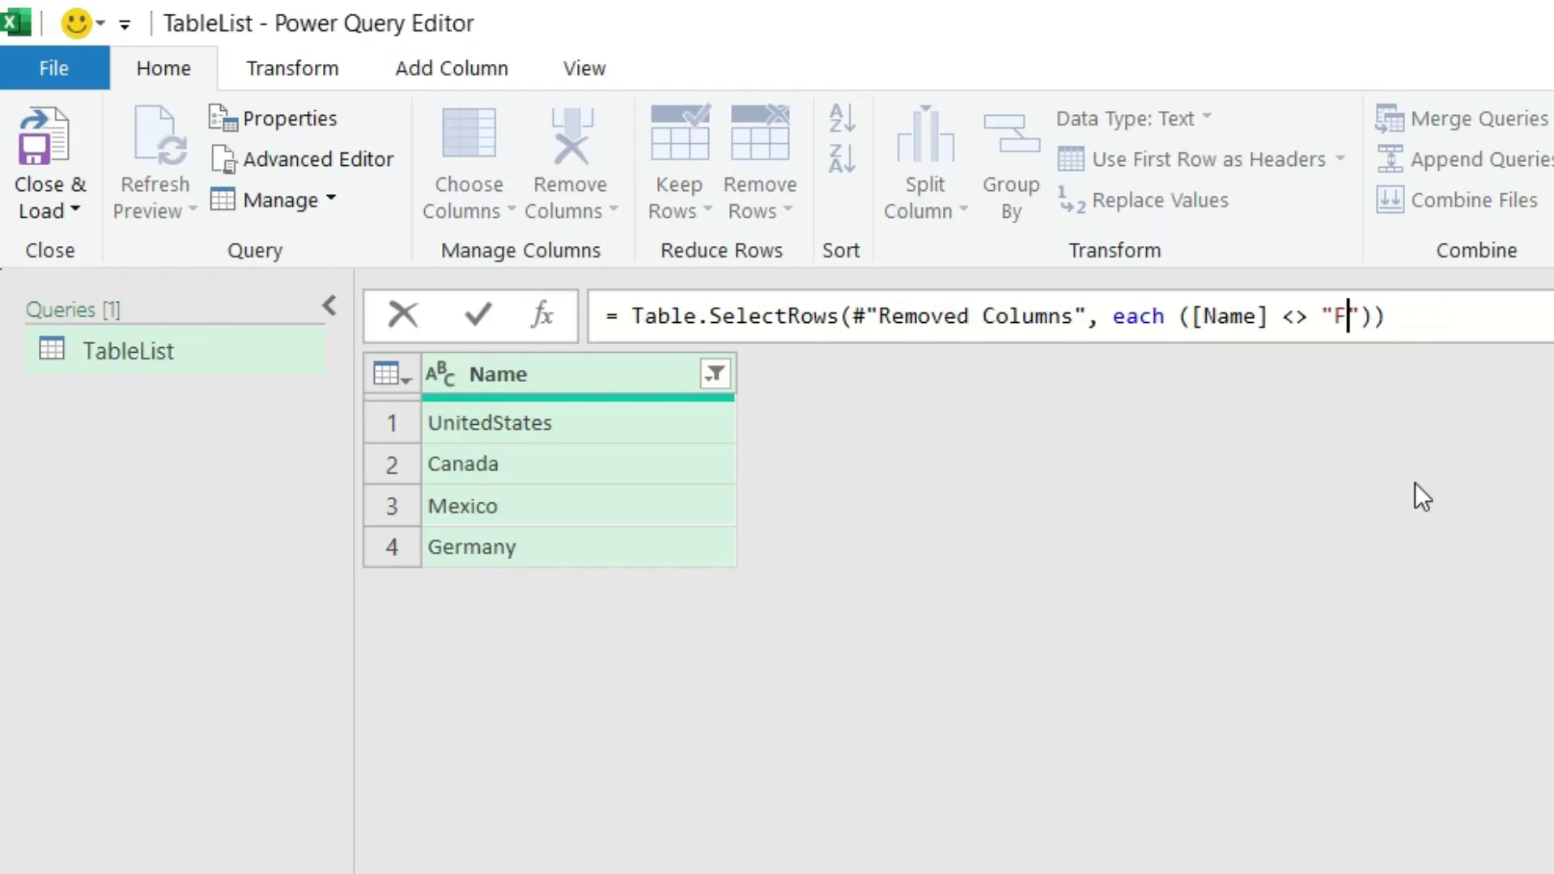
key(BackSpace)
text(Table)
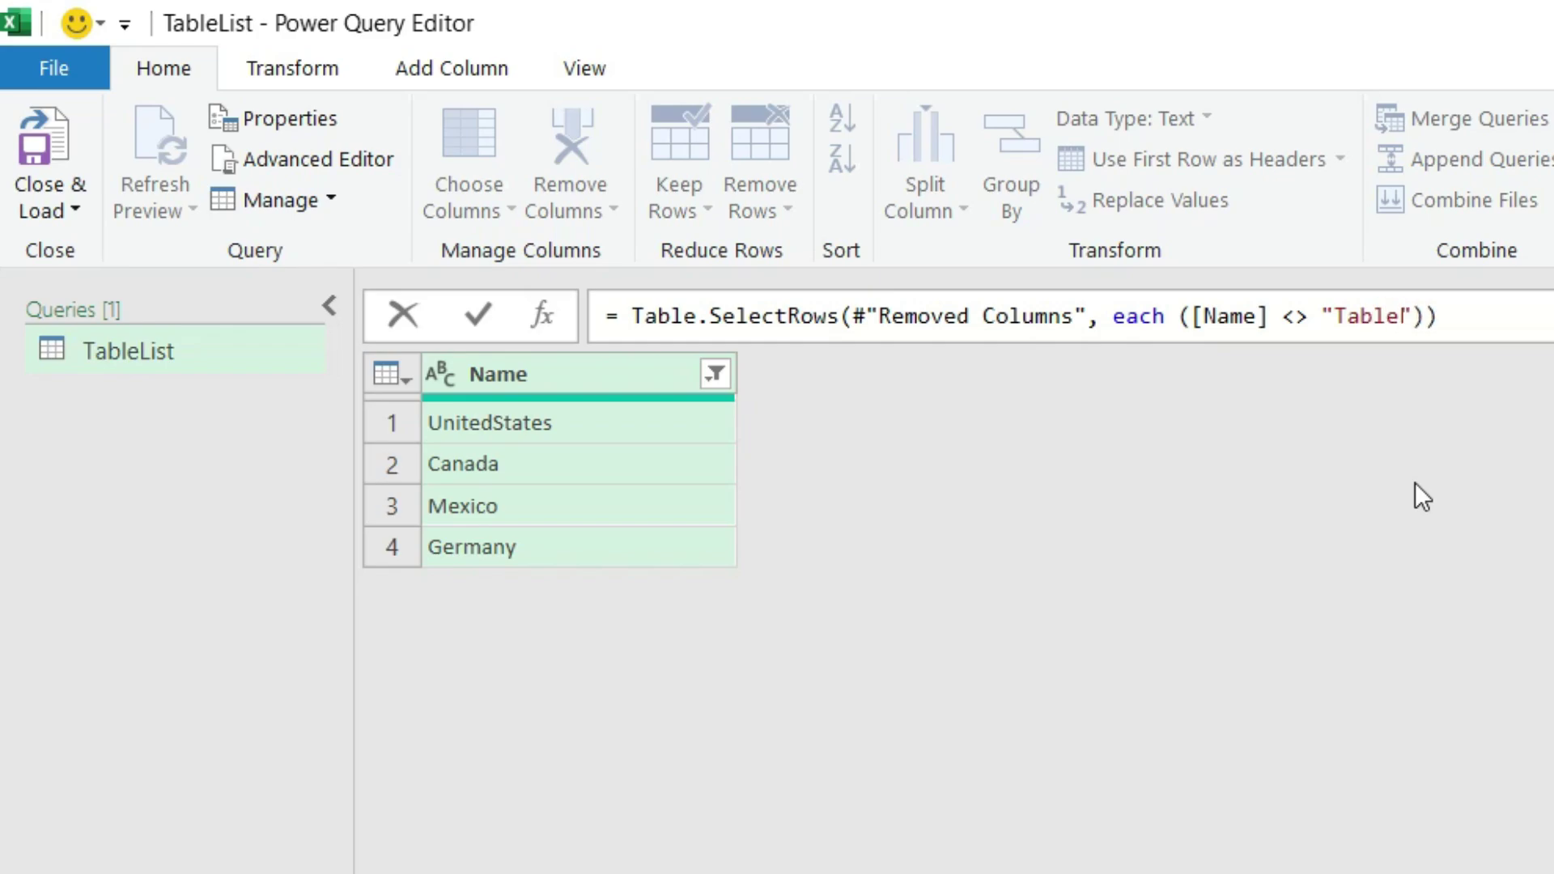
text(List)
key(Return)
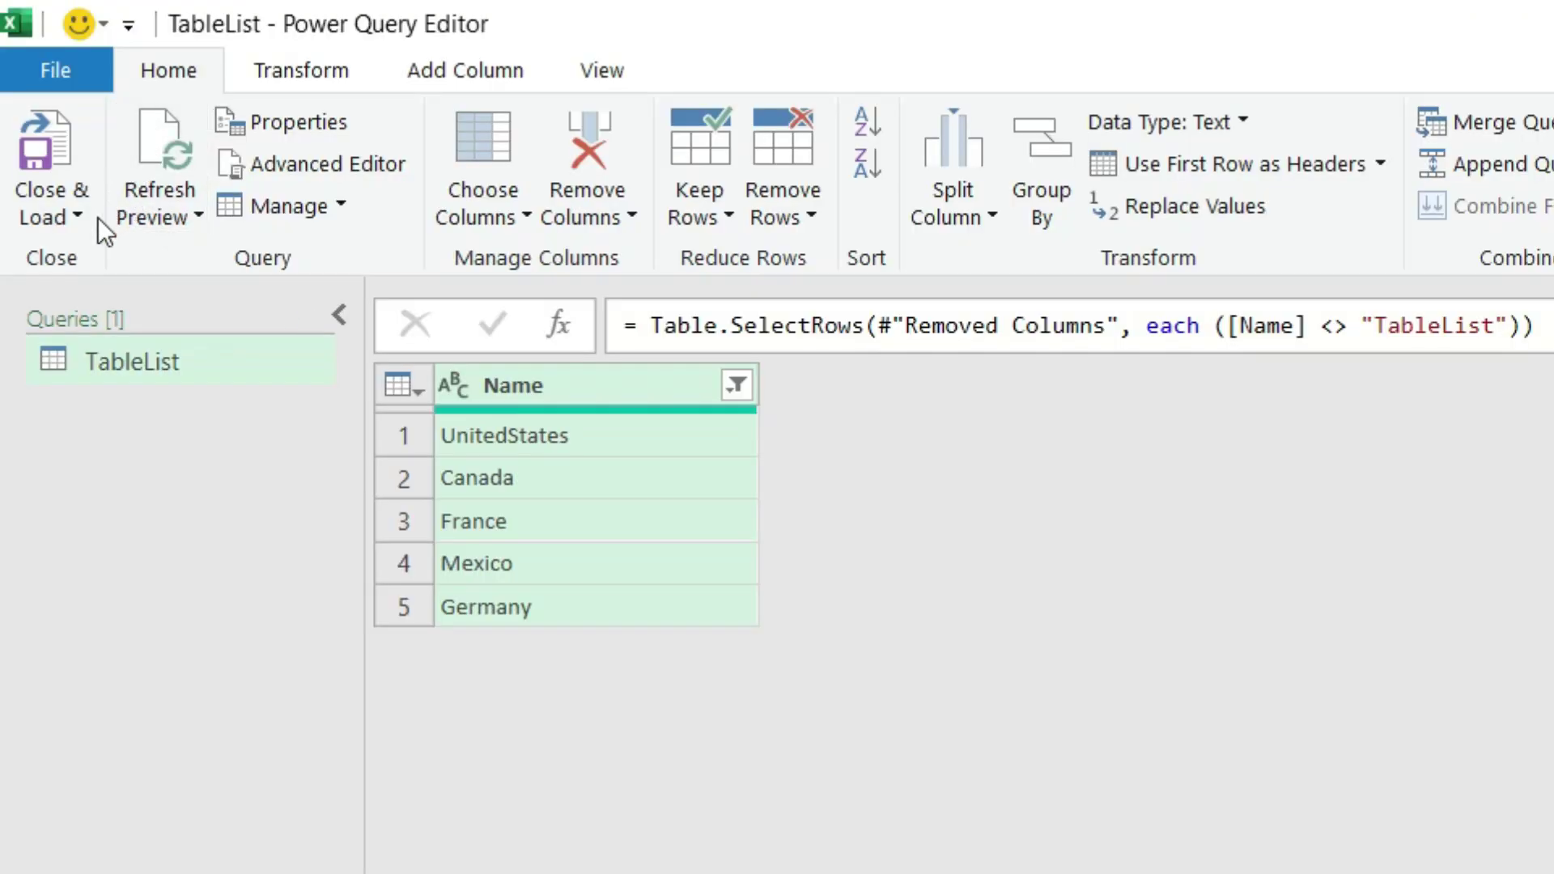
click(55, 225)
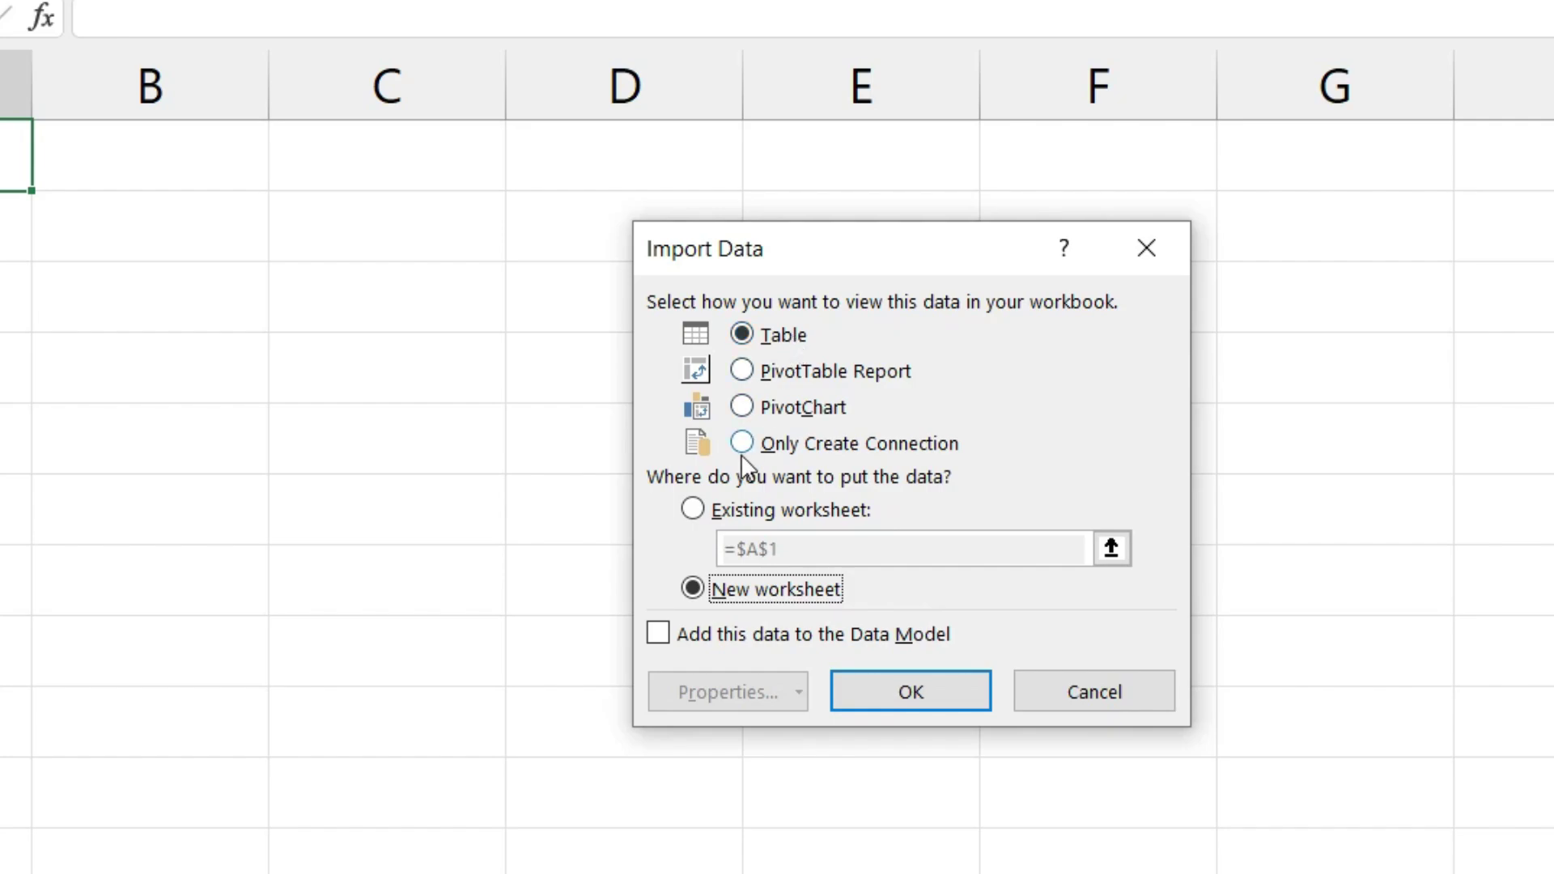
- Load TableList into the Support sheet at $A$1 and refresh it to drop the stray entry
click(731, 512)
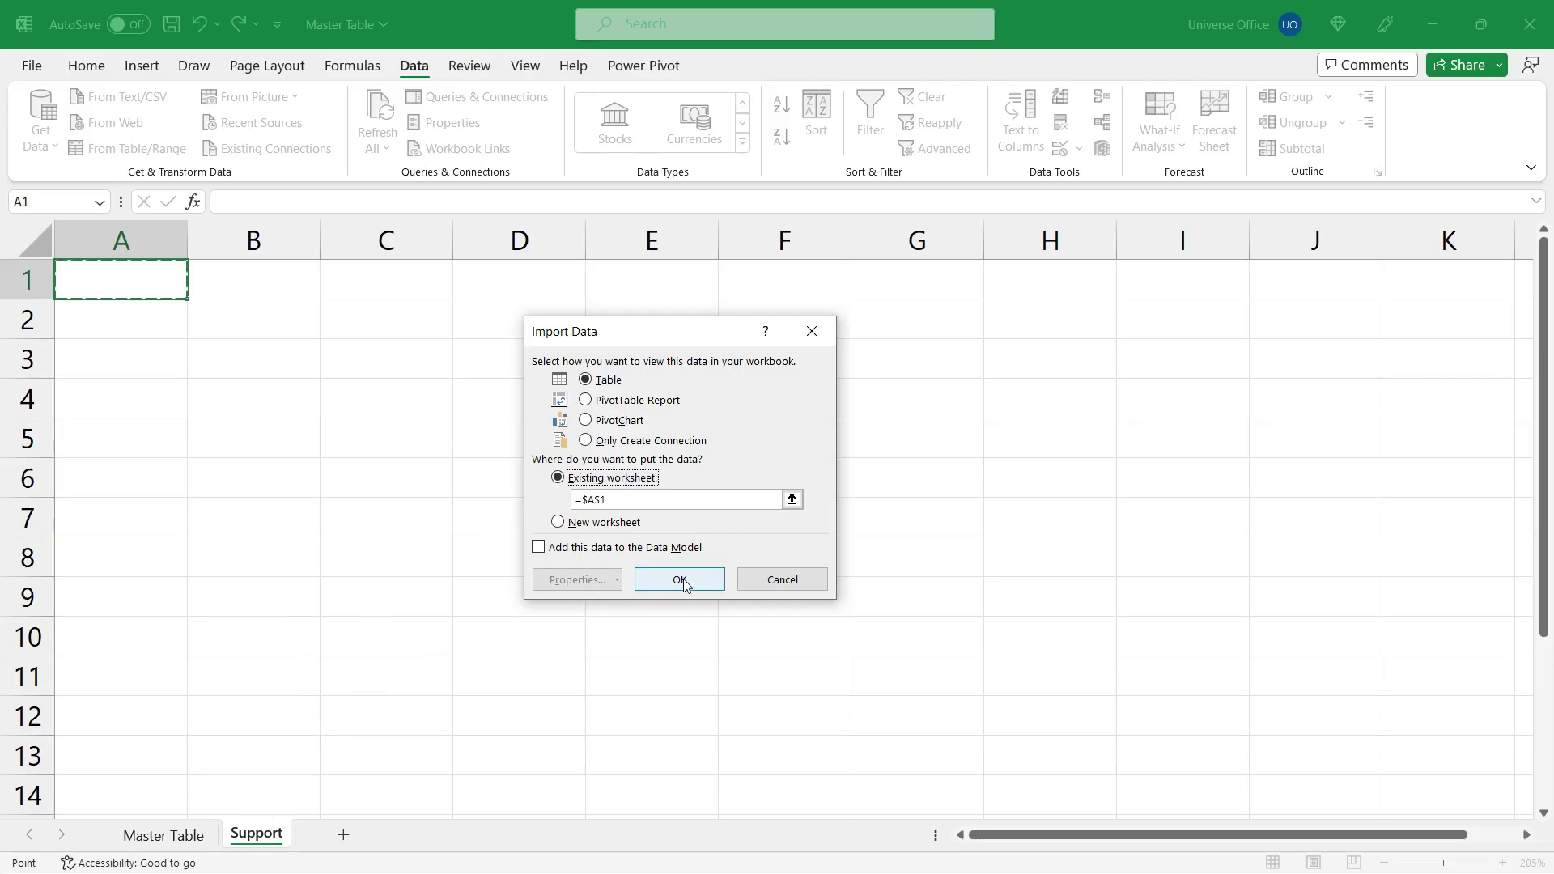
click(684, 579)
click(136, 520)
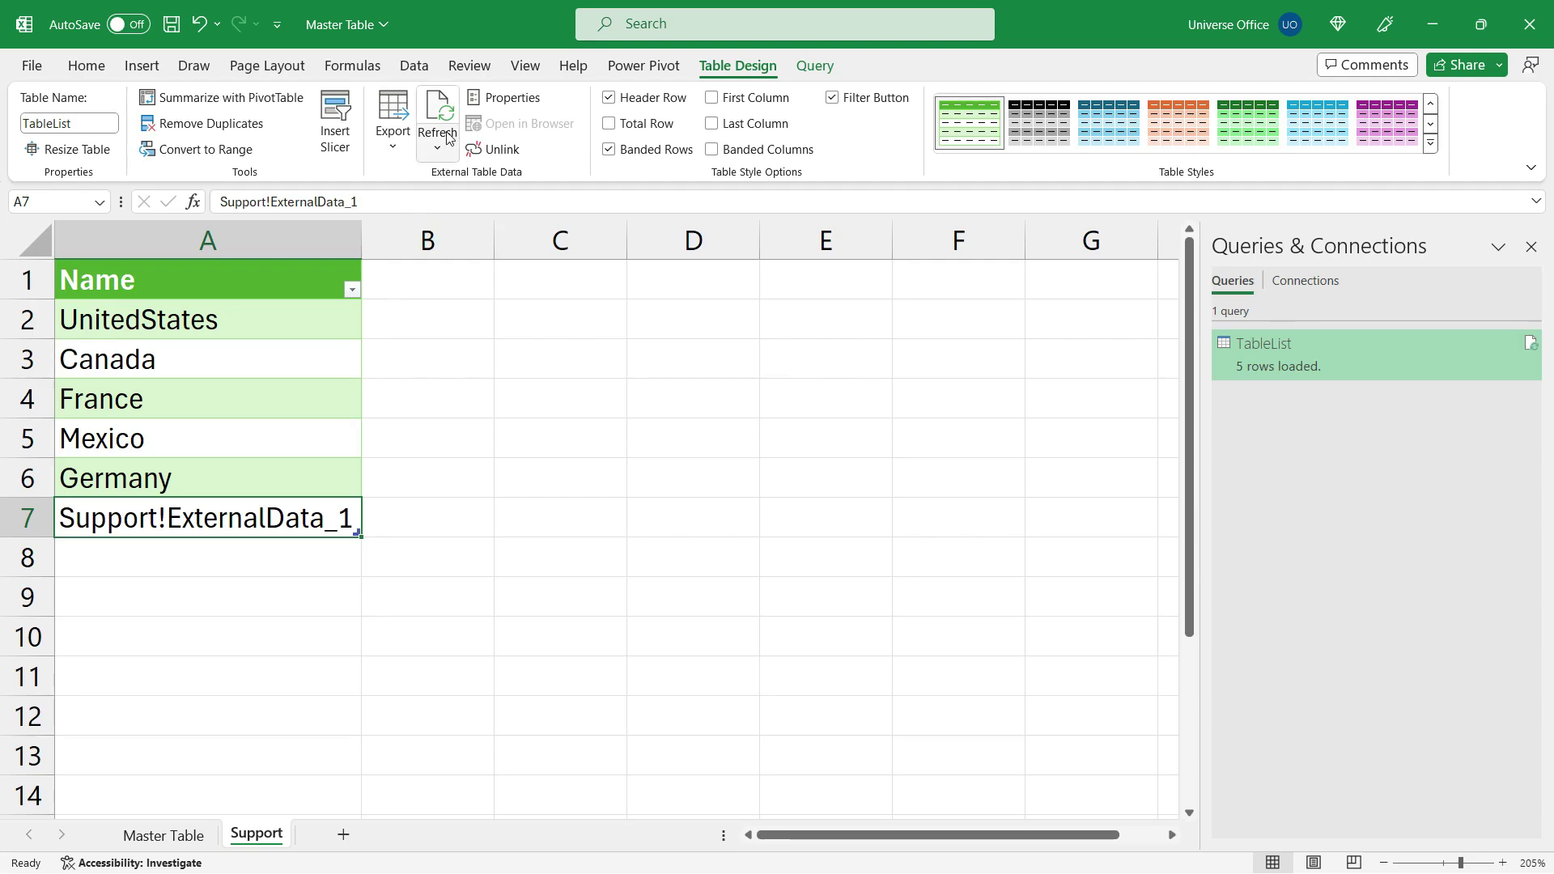
click(445, 111)
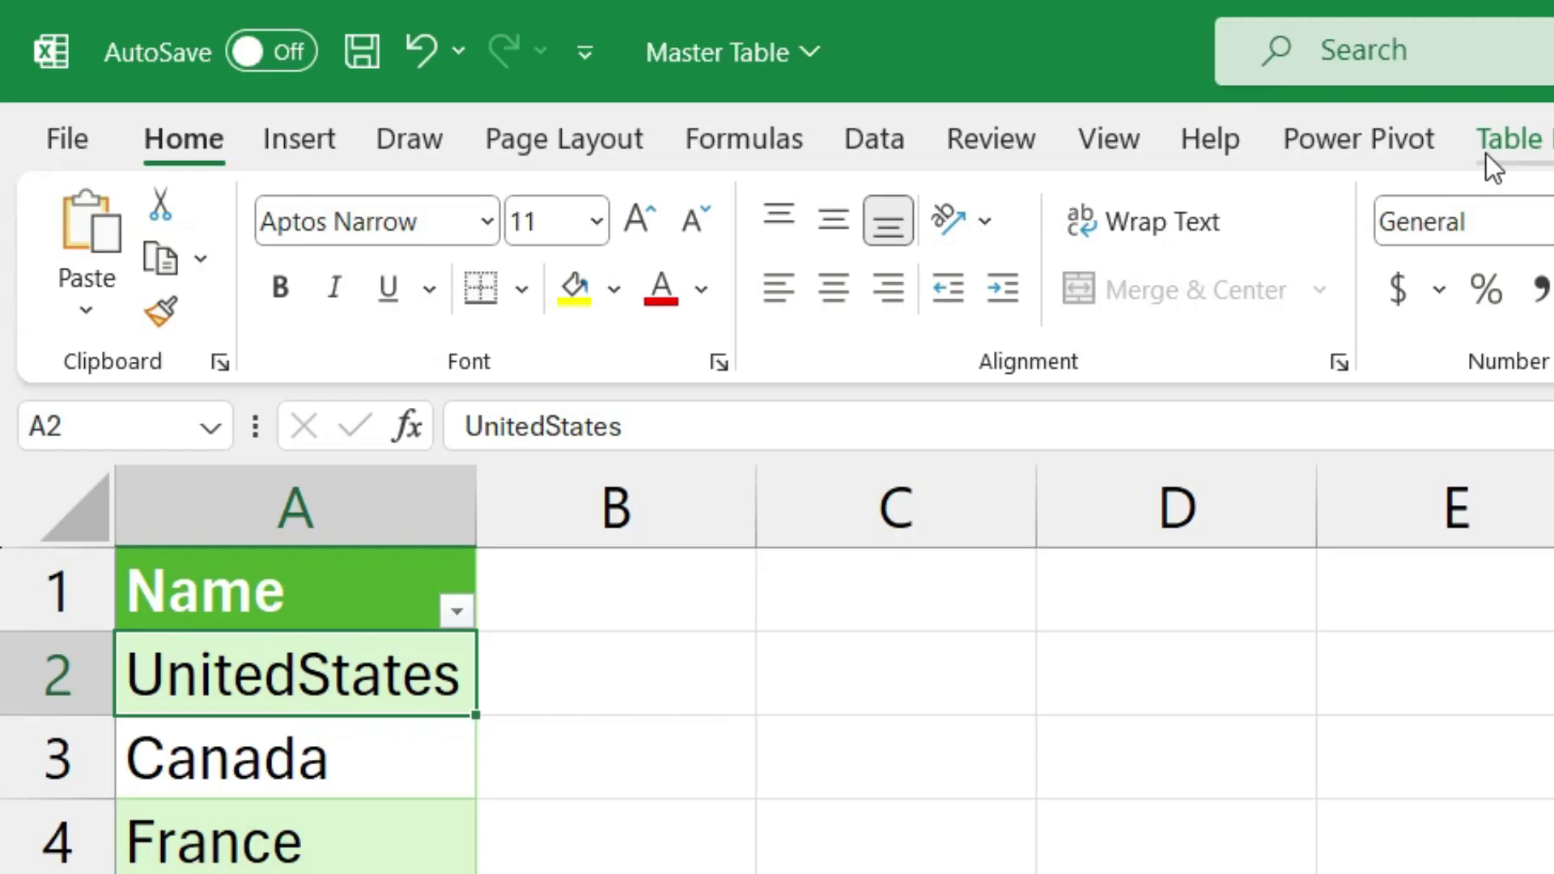
click(715, 68)
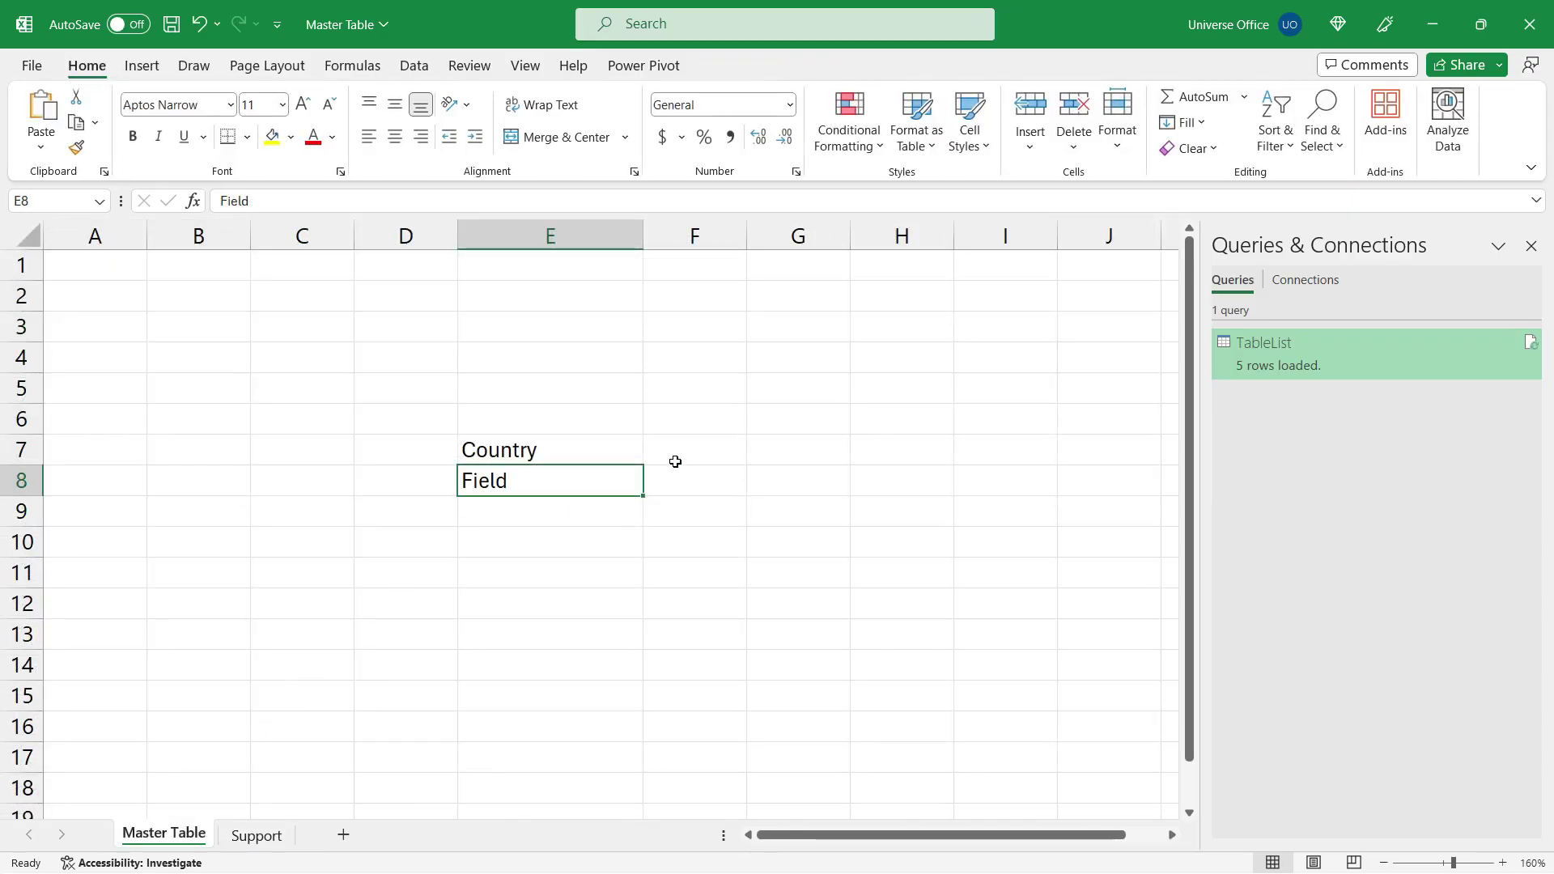
- Widen column F and give F7 a list validation with source =INDIRECT("TableList")
drag(746, 240, 854, 236)
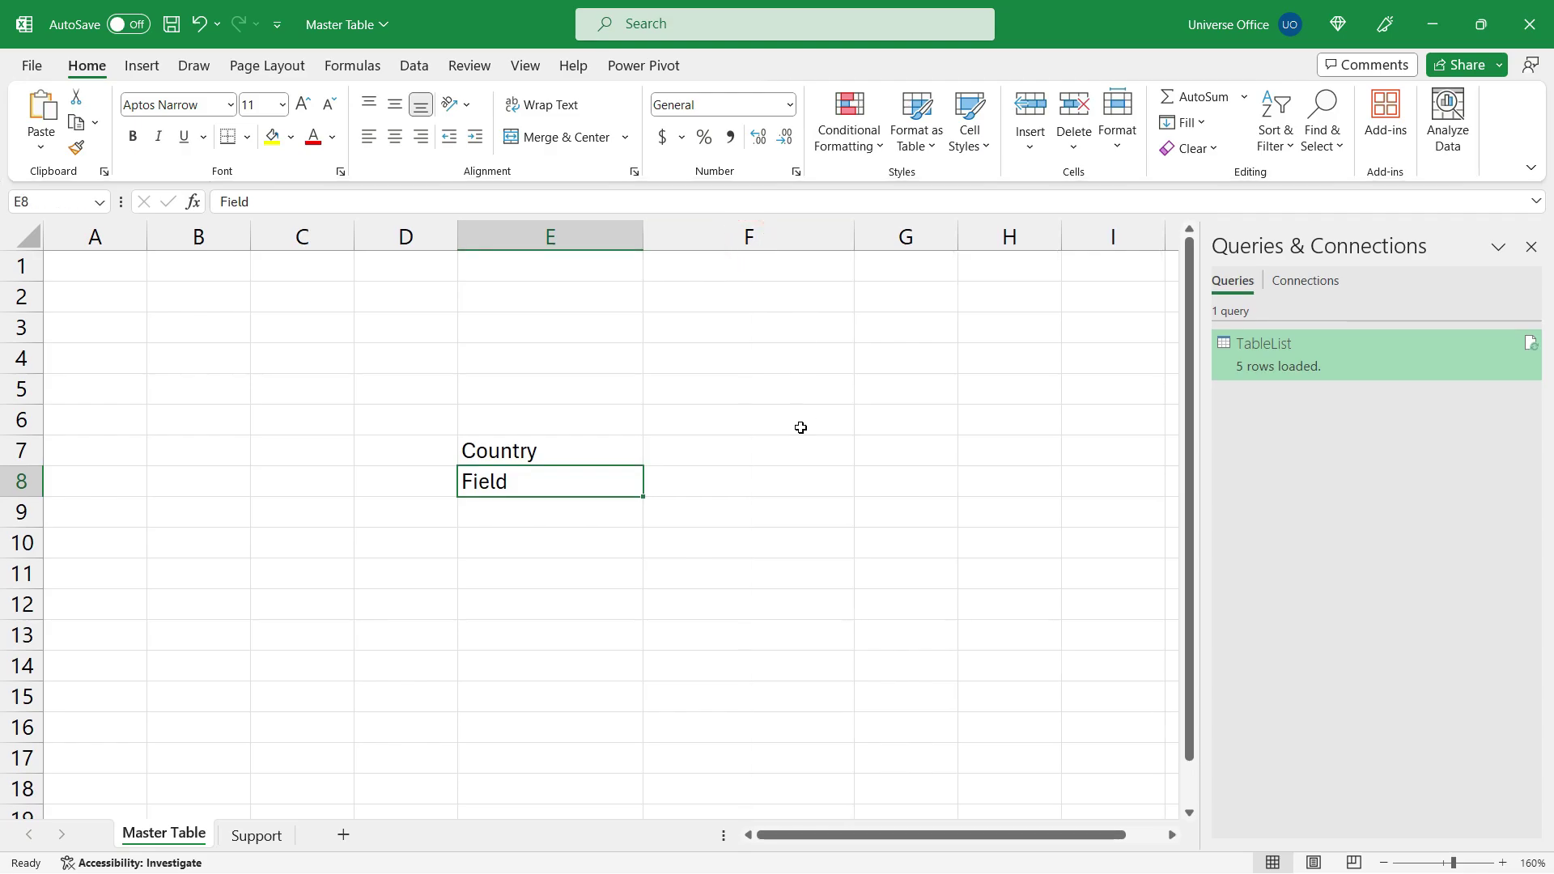
click(795, 454)
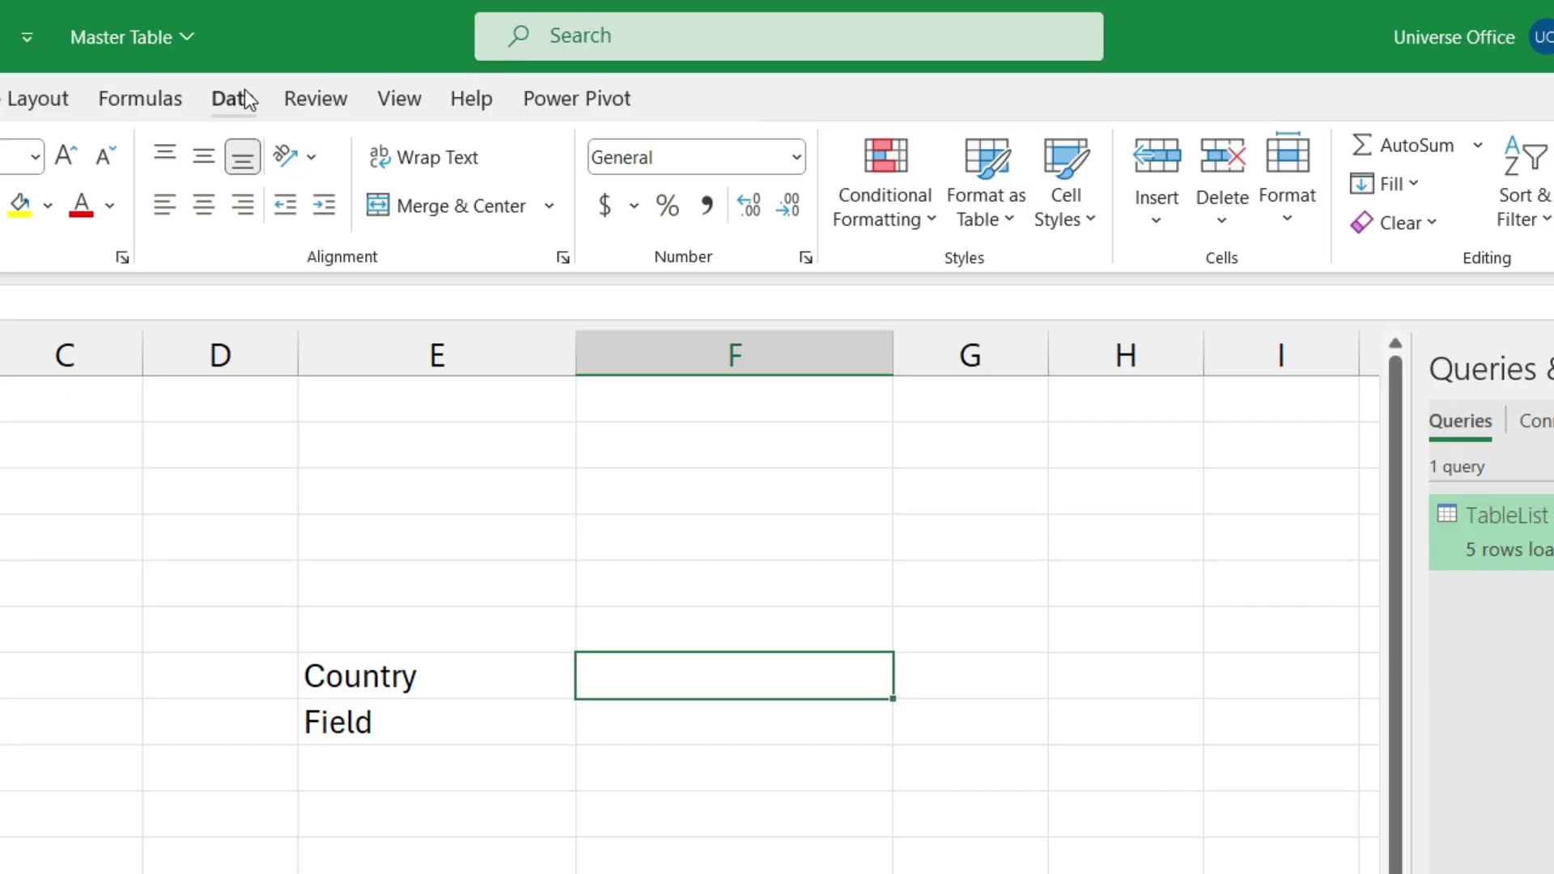
click(419, 64)
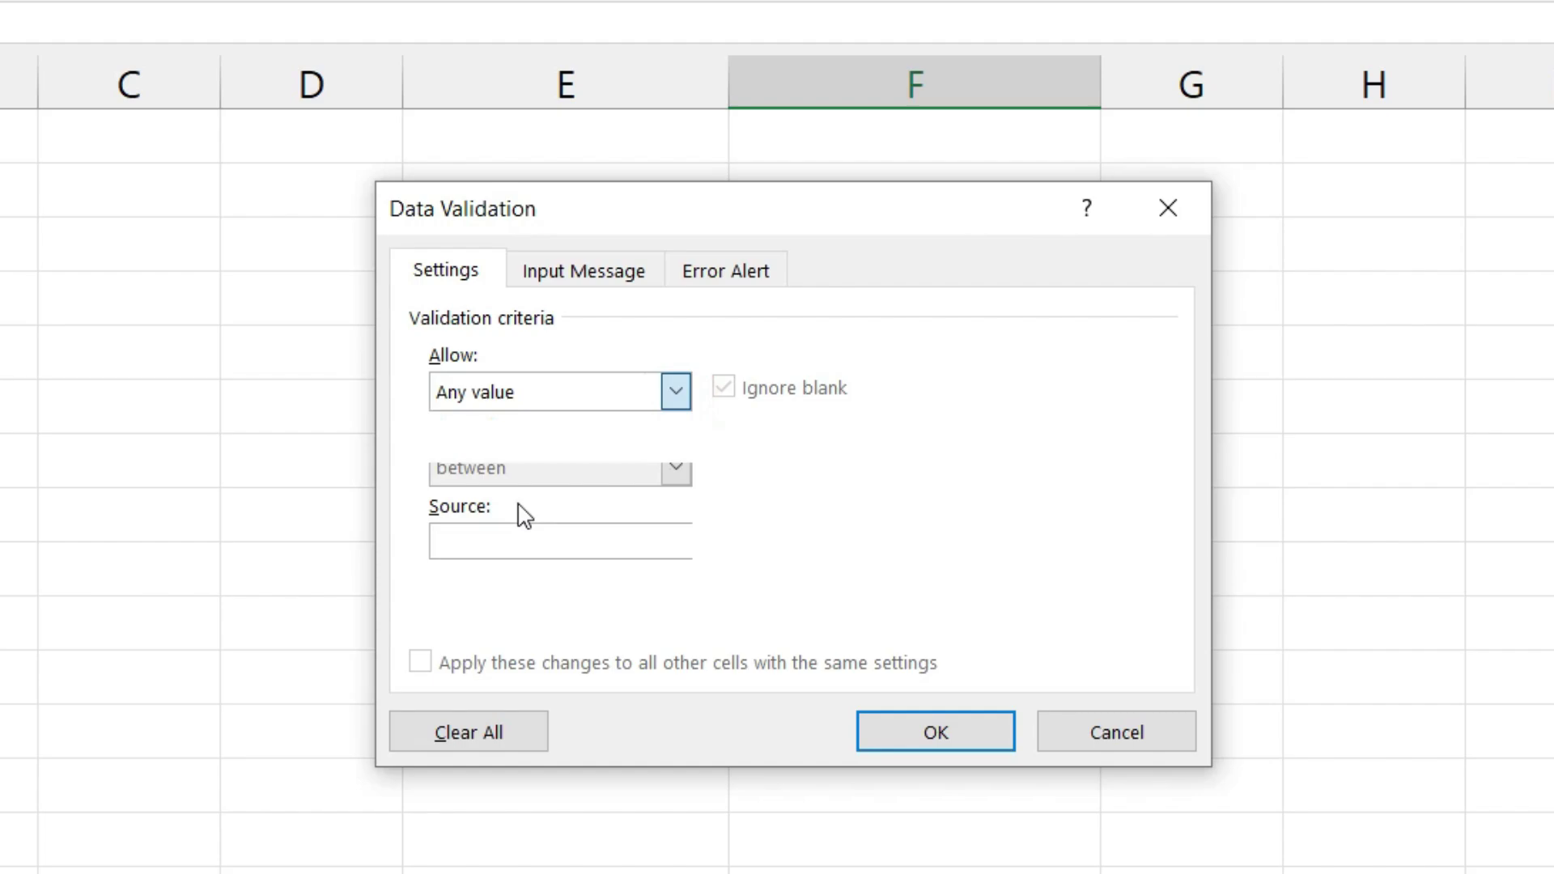
click(518, 510)
click(526, 538)
text(=l)
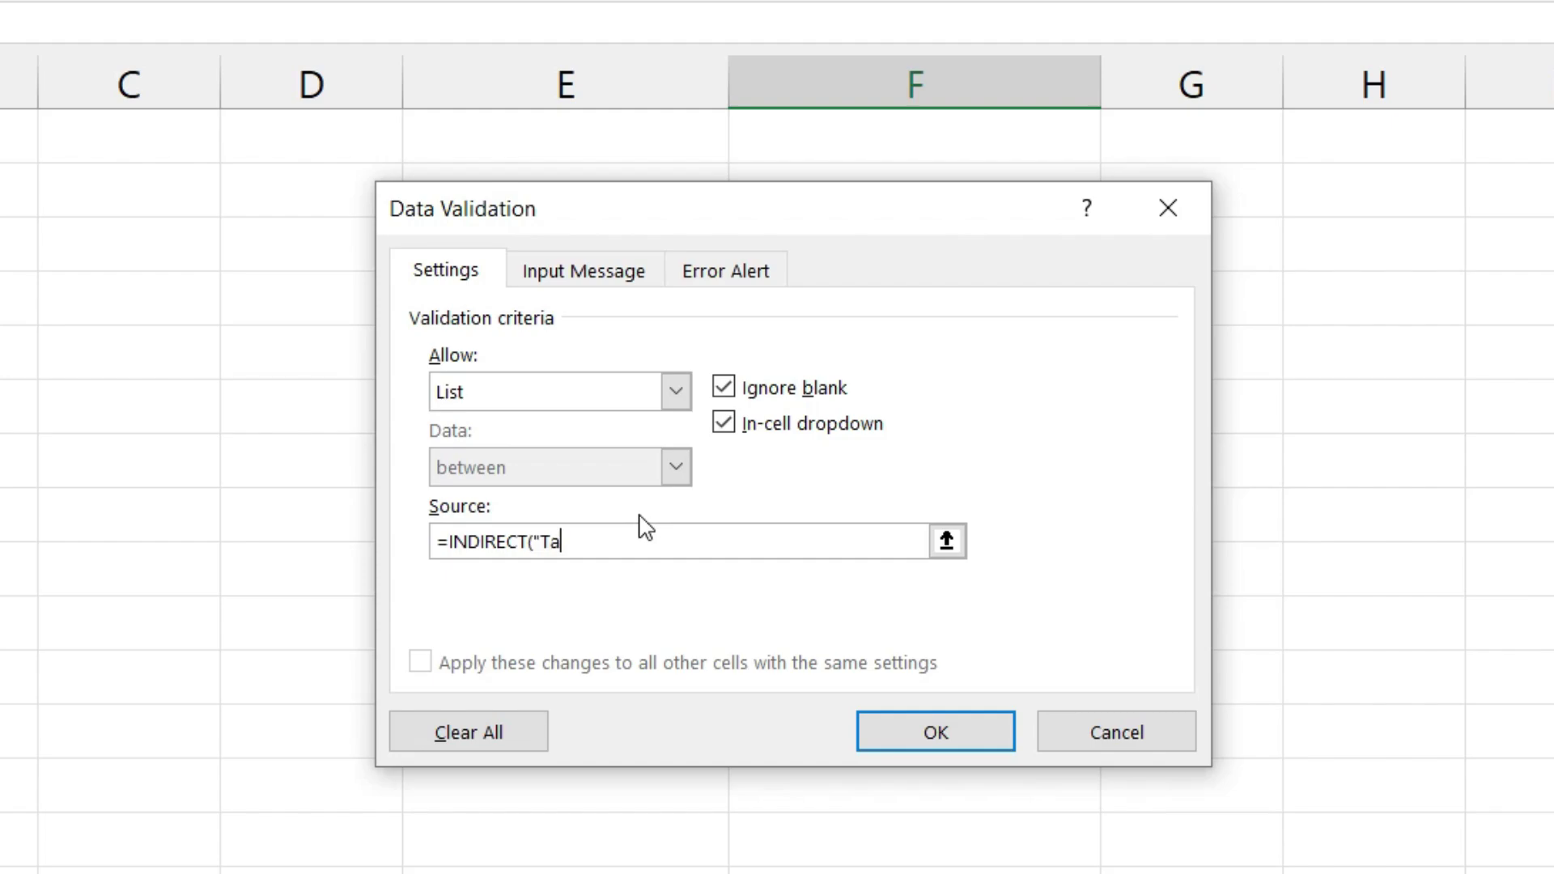
text(eList)
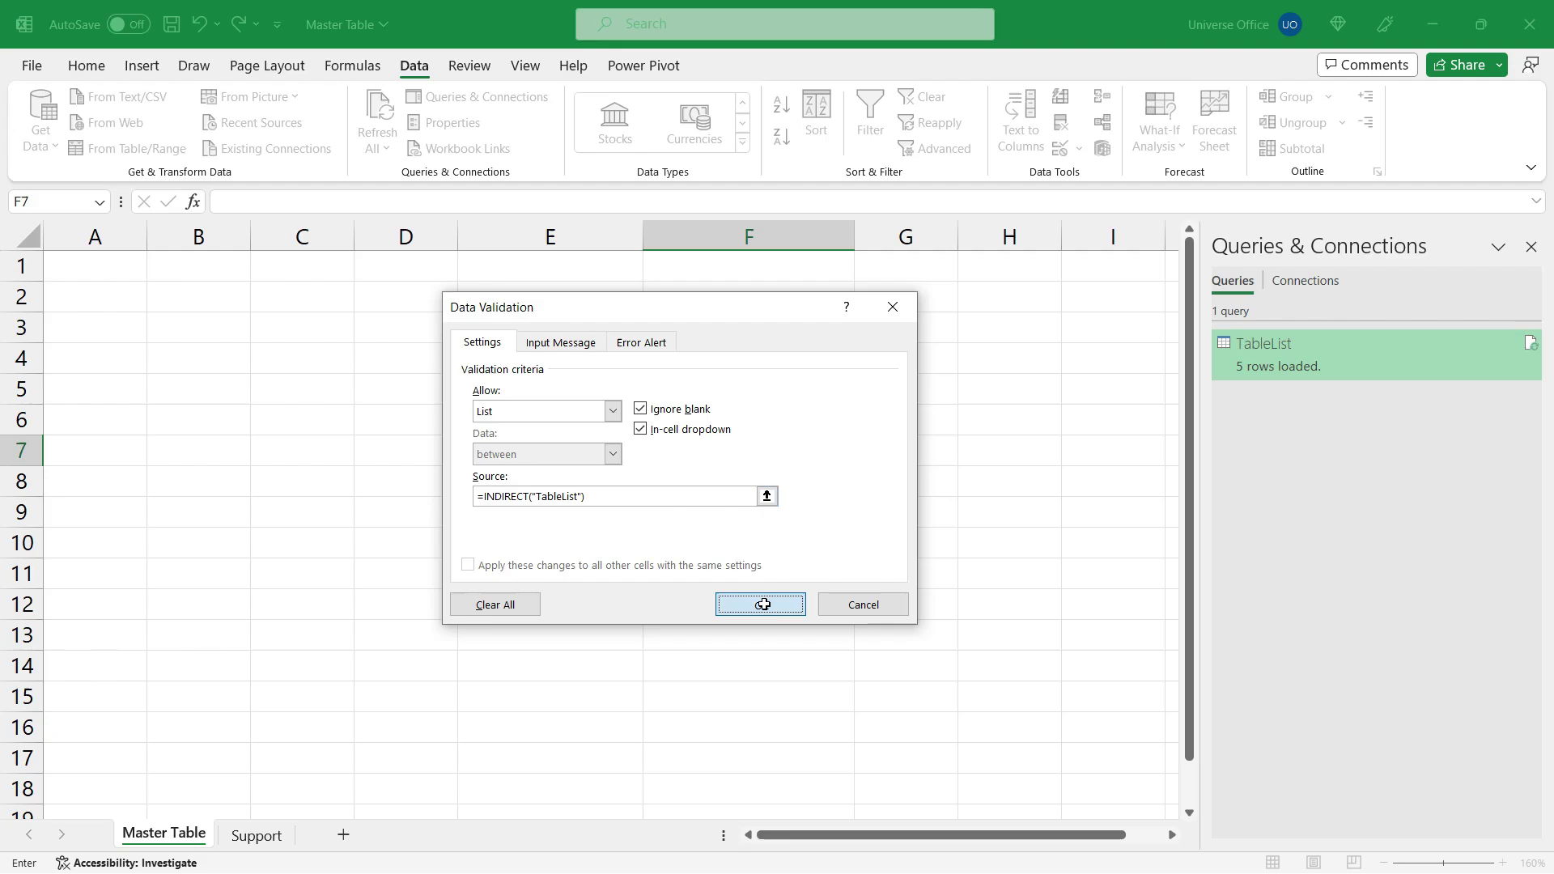
- Confirm F7's list validation and choose UnitedStates from its dropdown
click(936, 732)
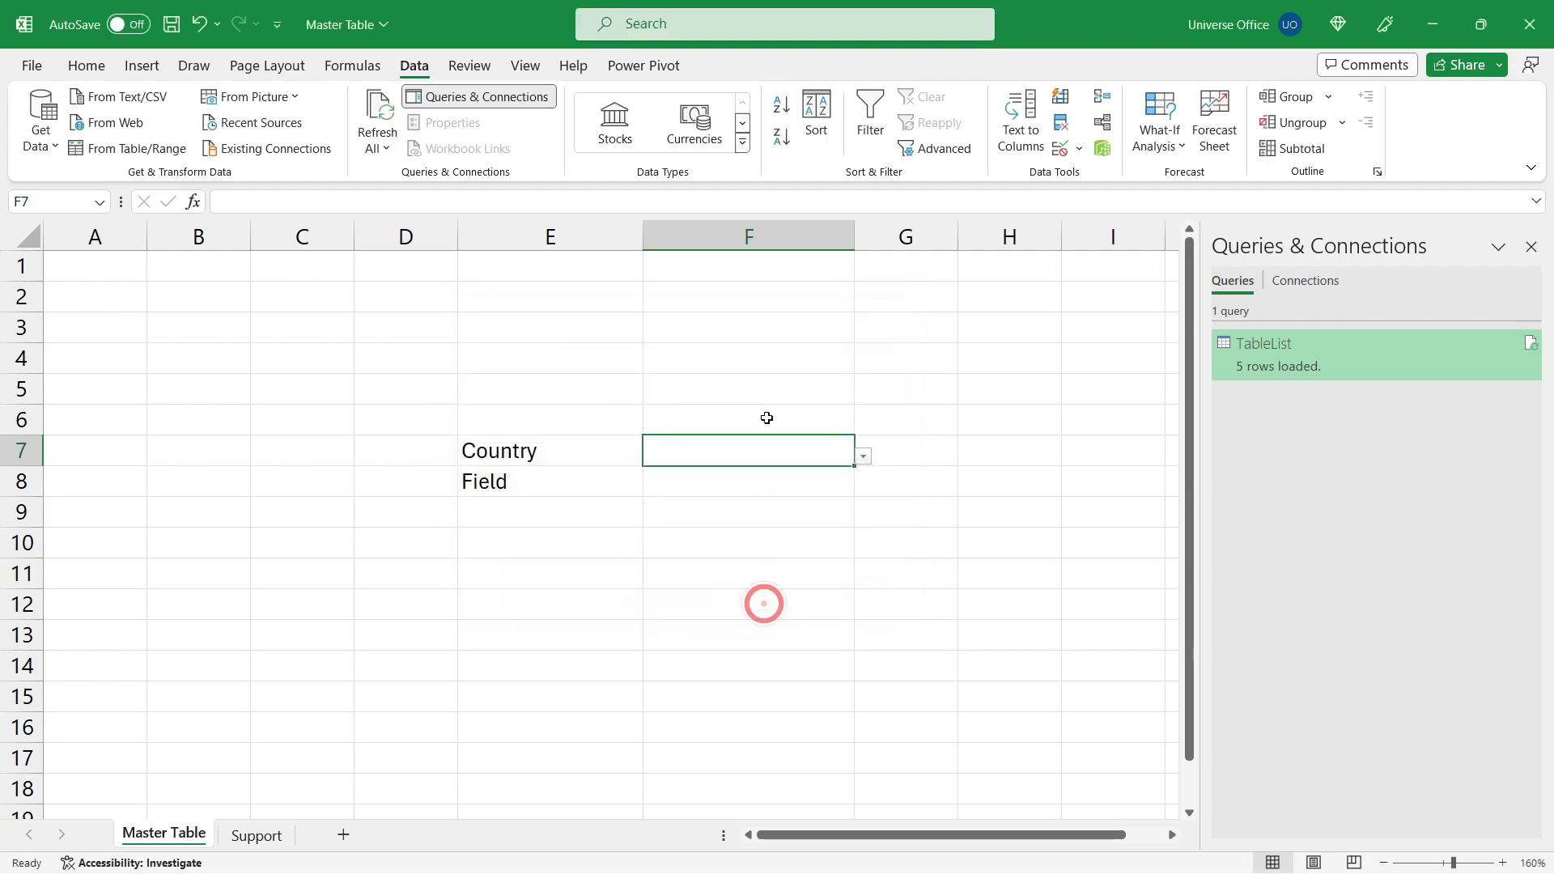
key(alt+Down)
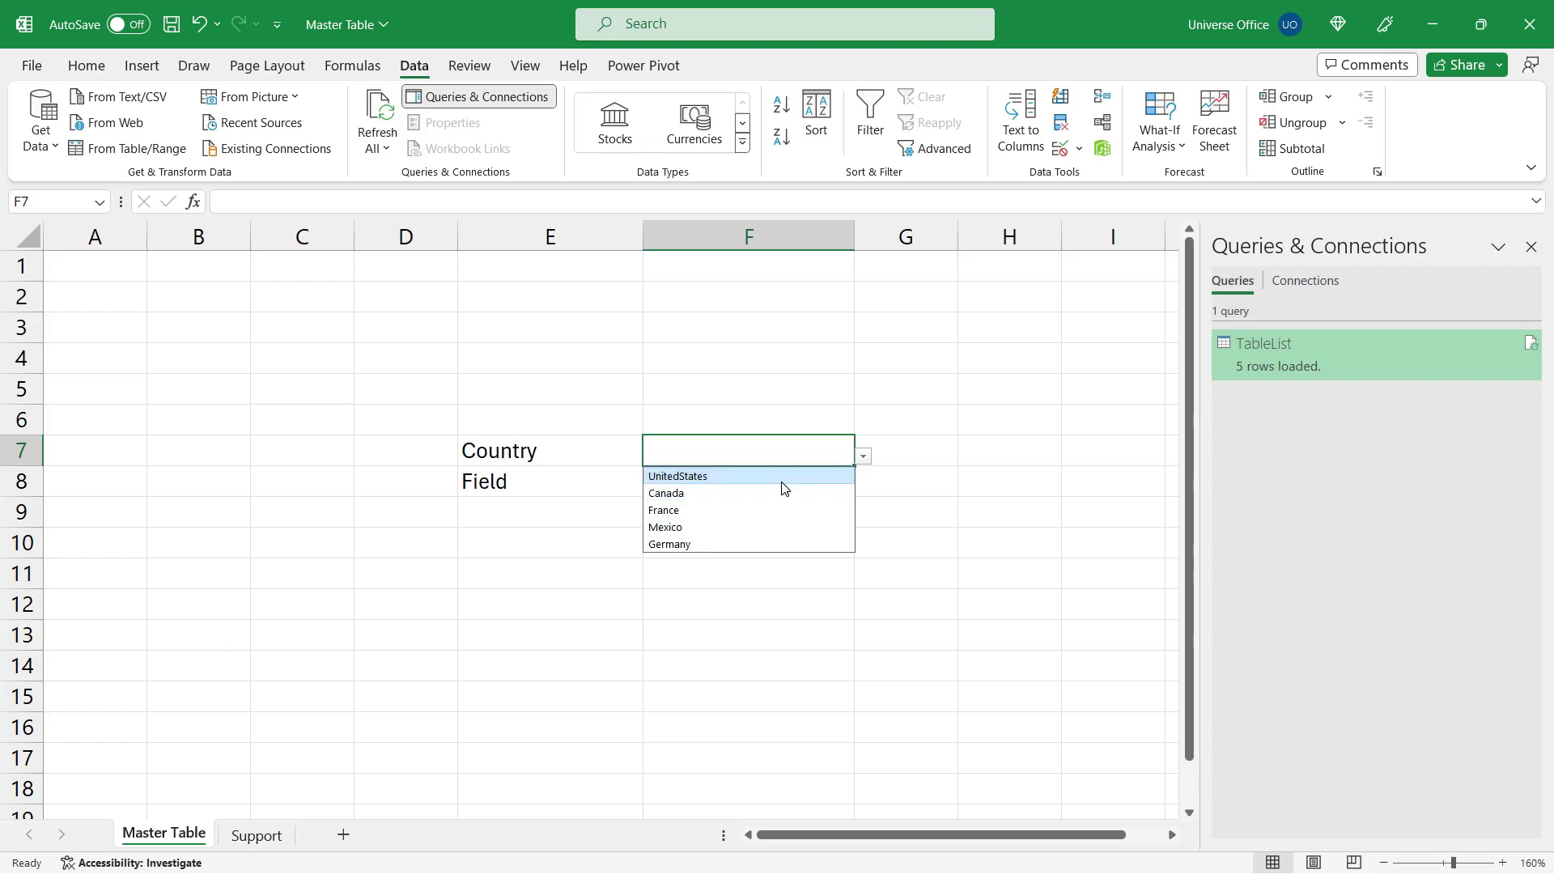
click(781, 480)
- Close the Queries & Connections panel and narrow columns A through D
click(1531, 246)
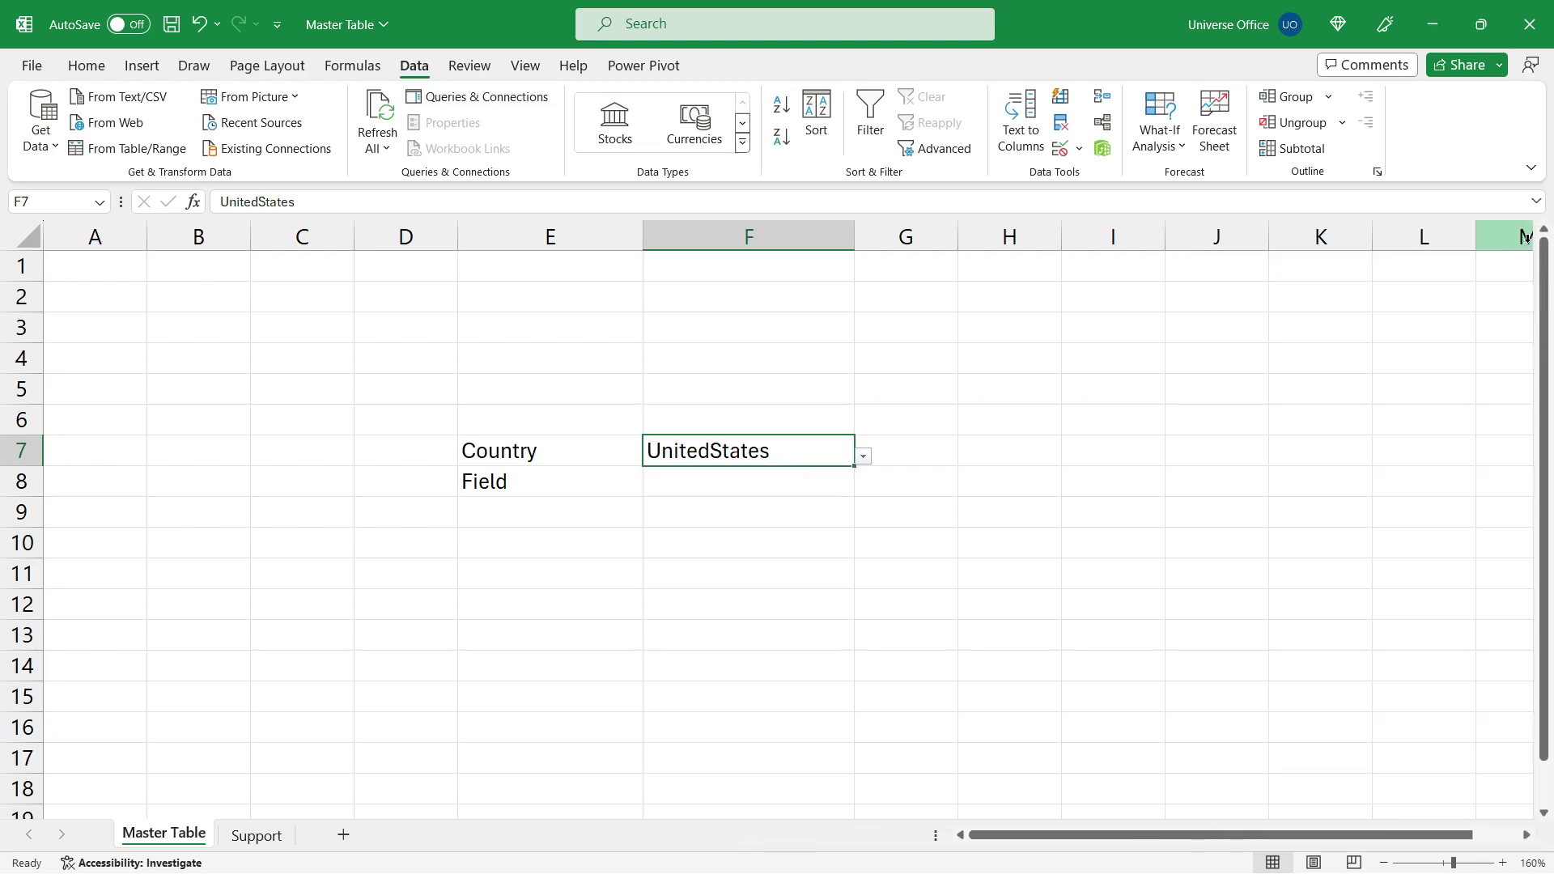
drag(415, 235, 85, 234)
click(317, 540)
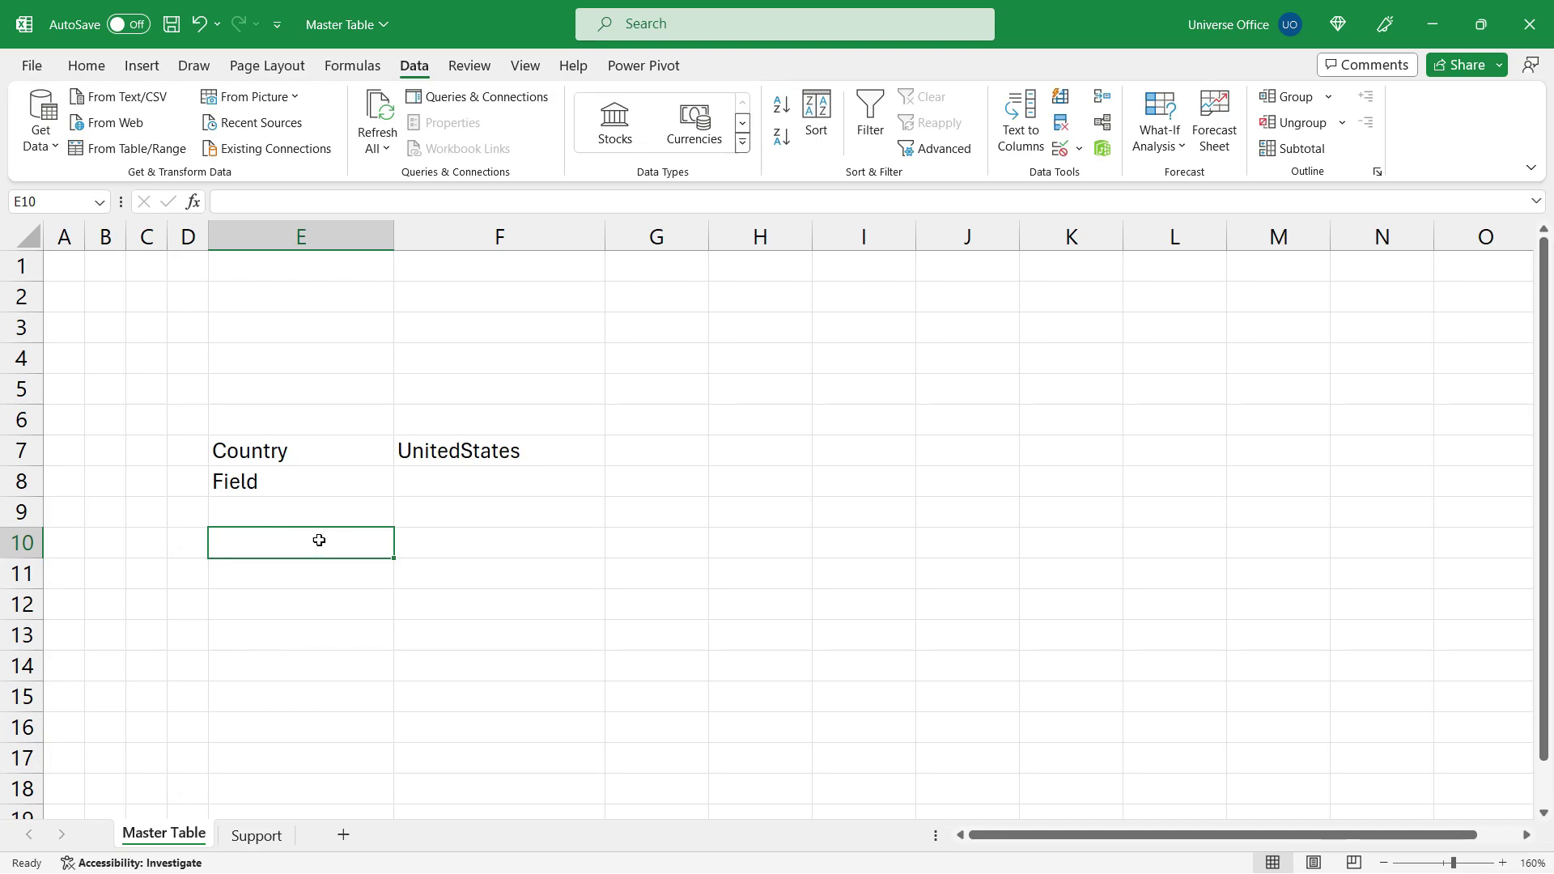
- Enter =UnitedStates in E10 to spill the United States table, then reopen it for editing
key(BackSpace)
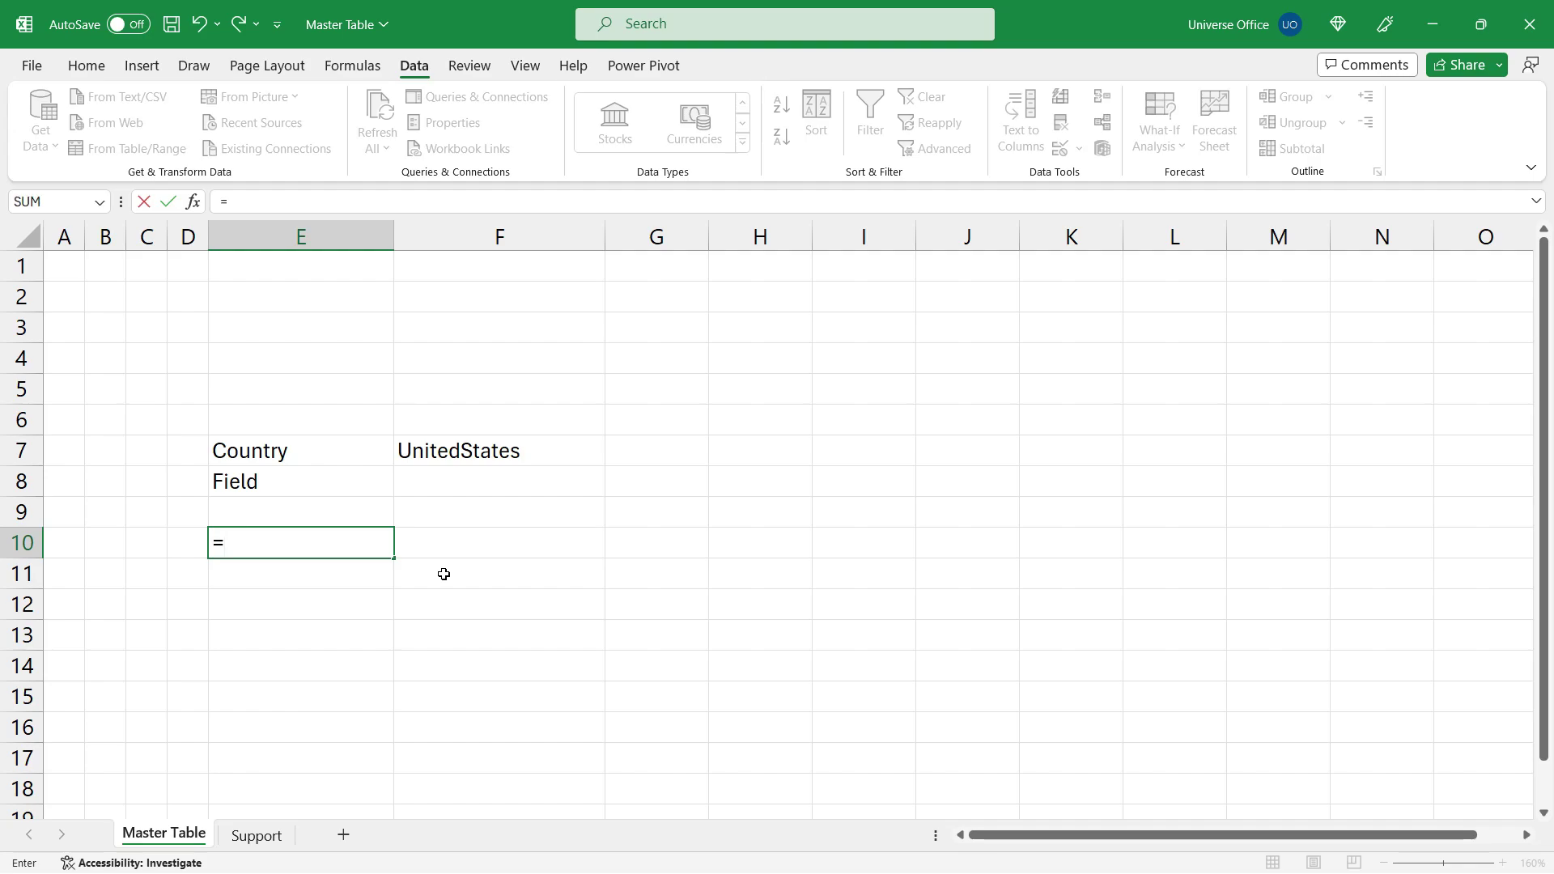
text(uni)
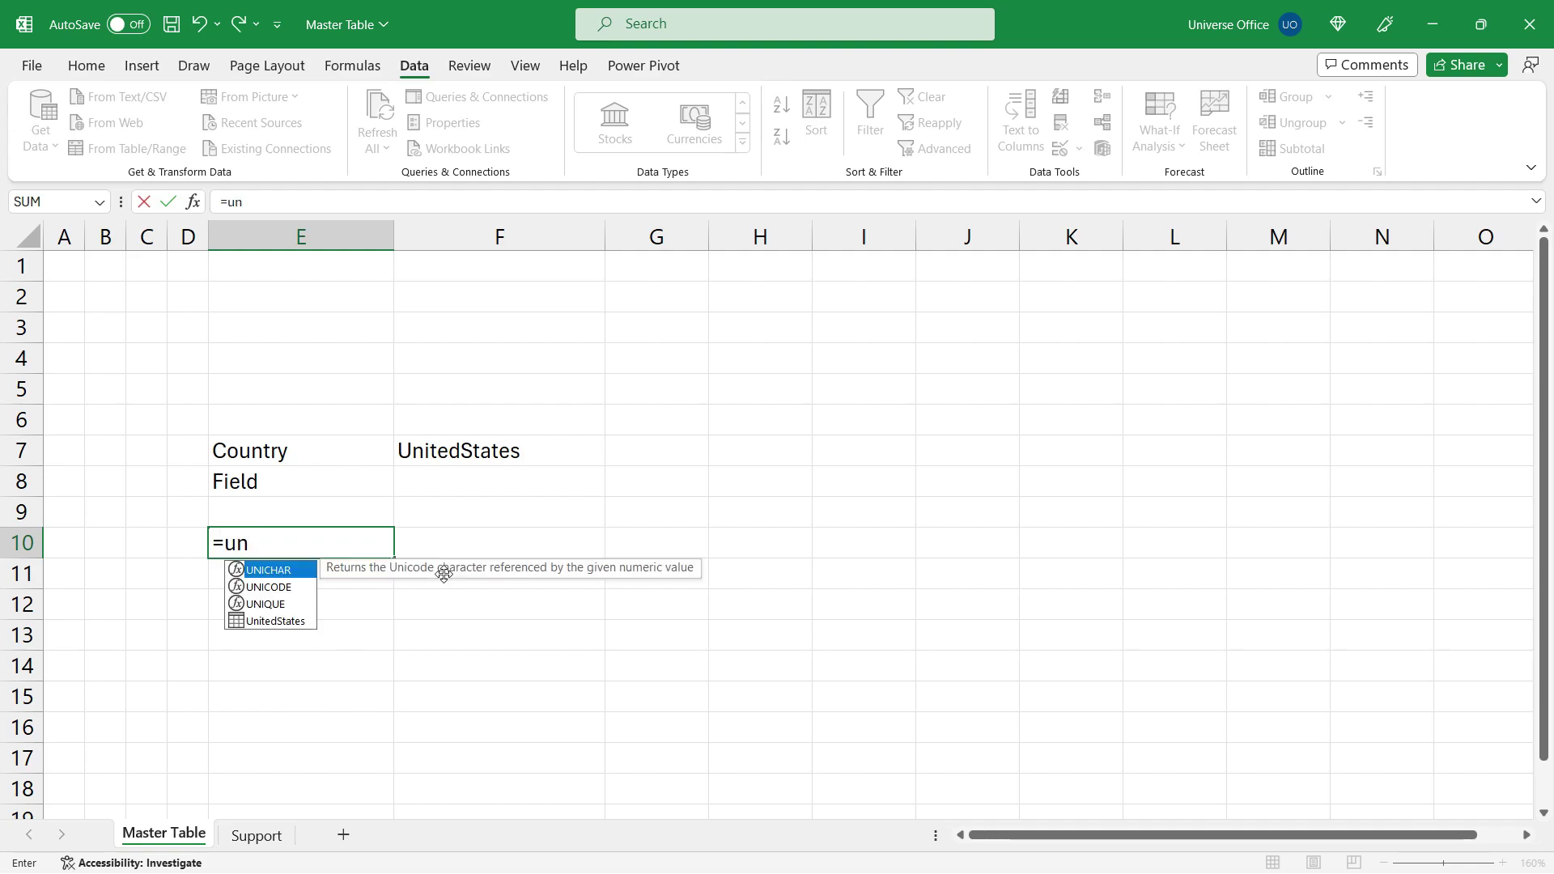
key(BackSpace)
key(BackSpace)
key(BackSpace)
text(Un)
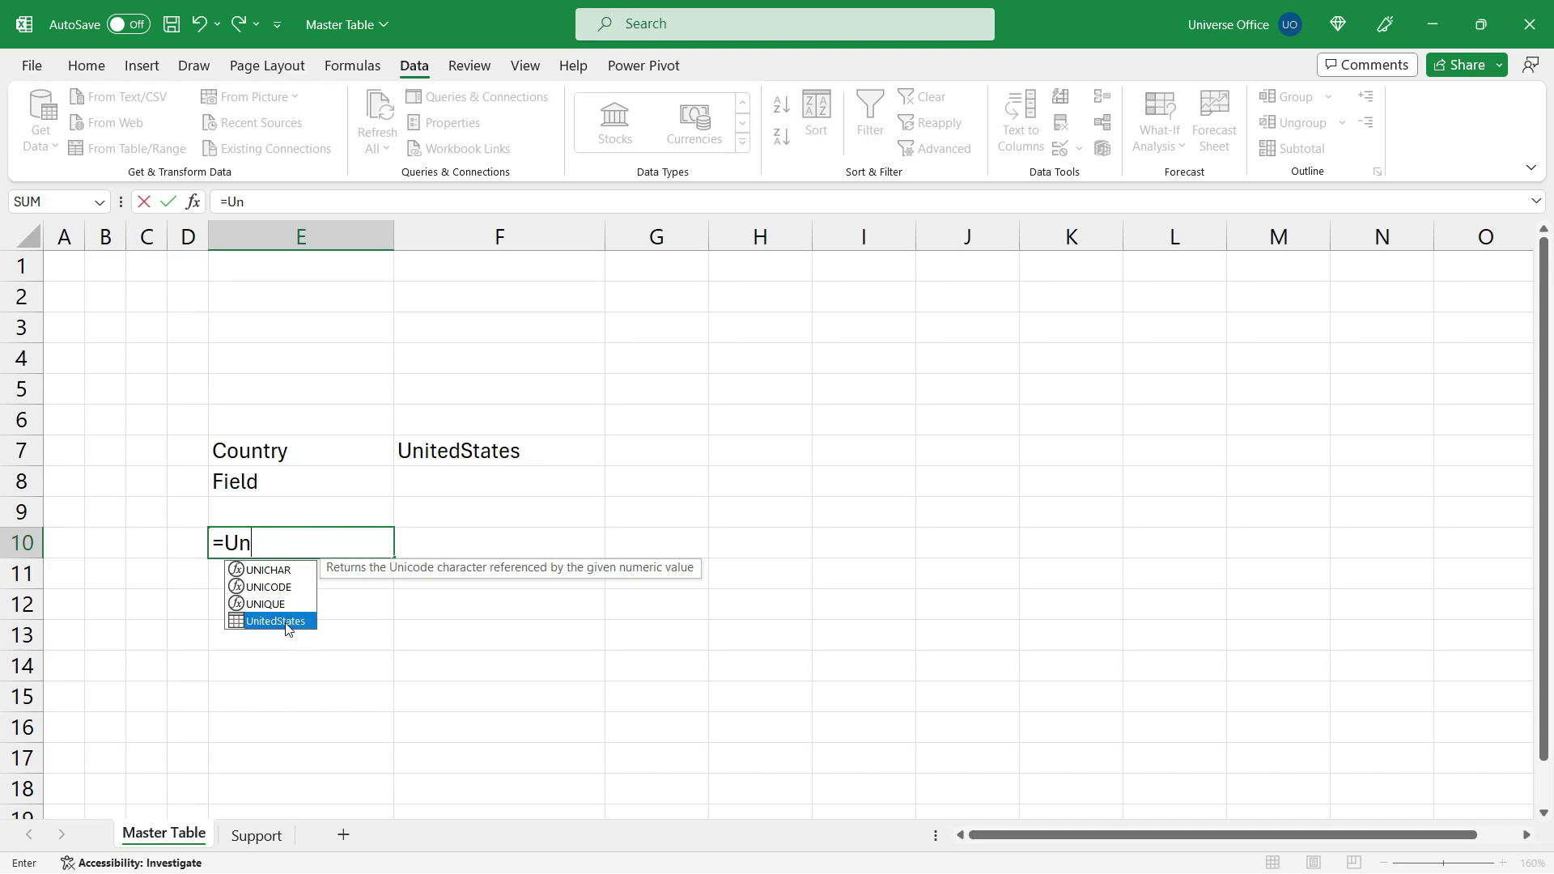
double_click(285, 622)
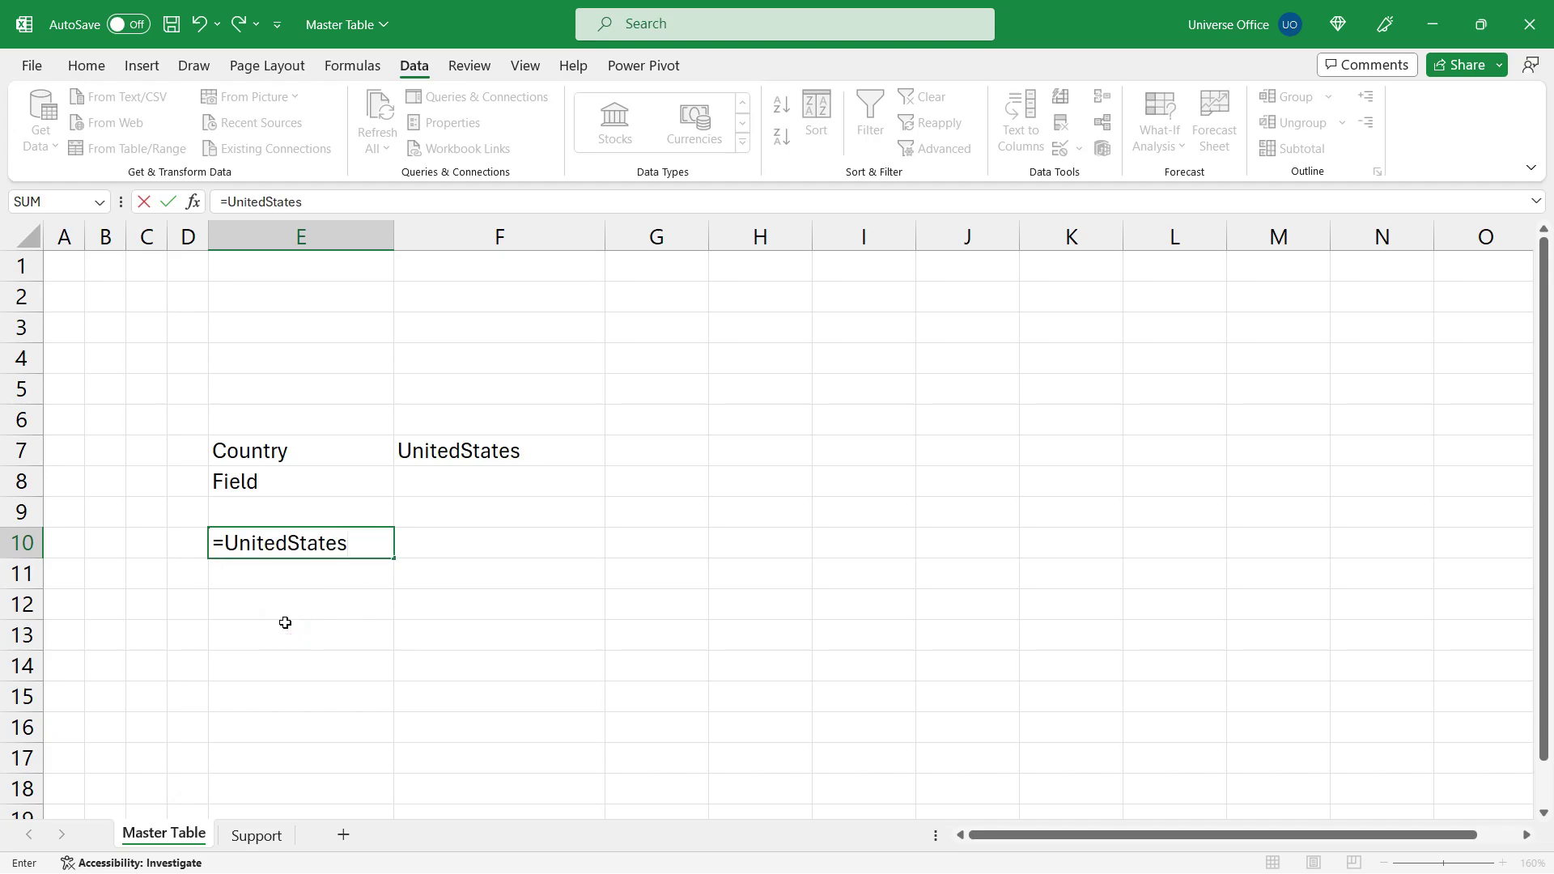
key(Return)
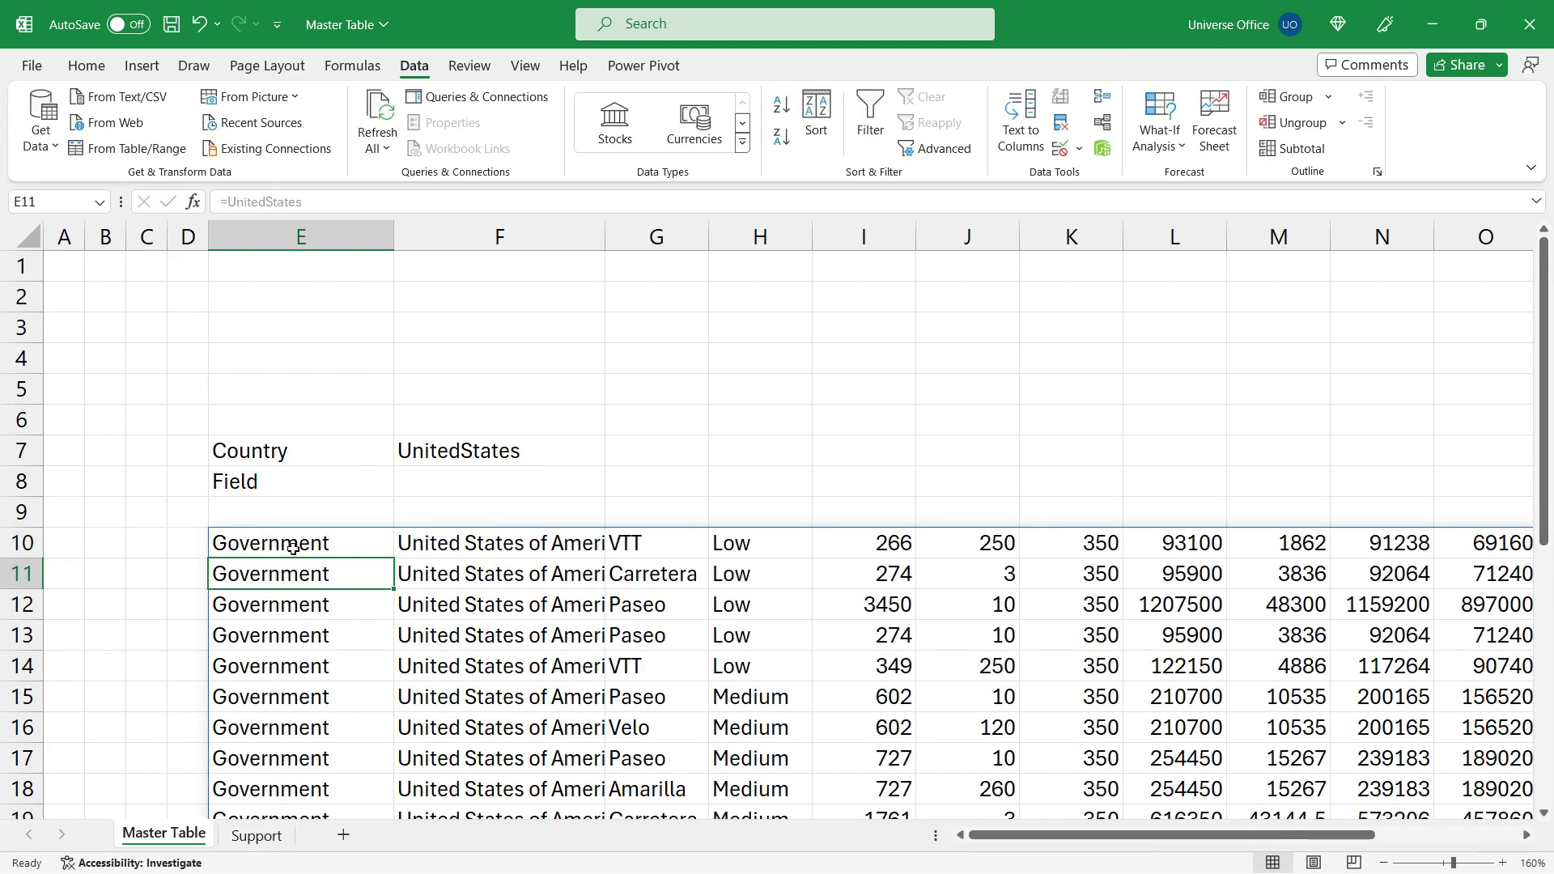
click(287, 547)
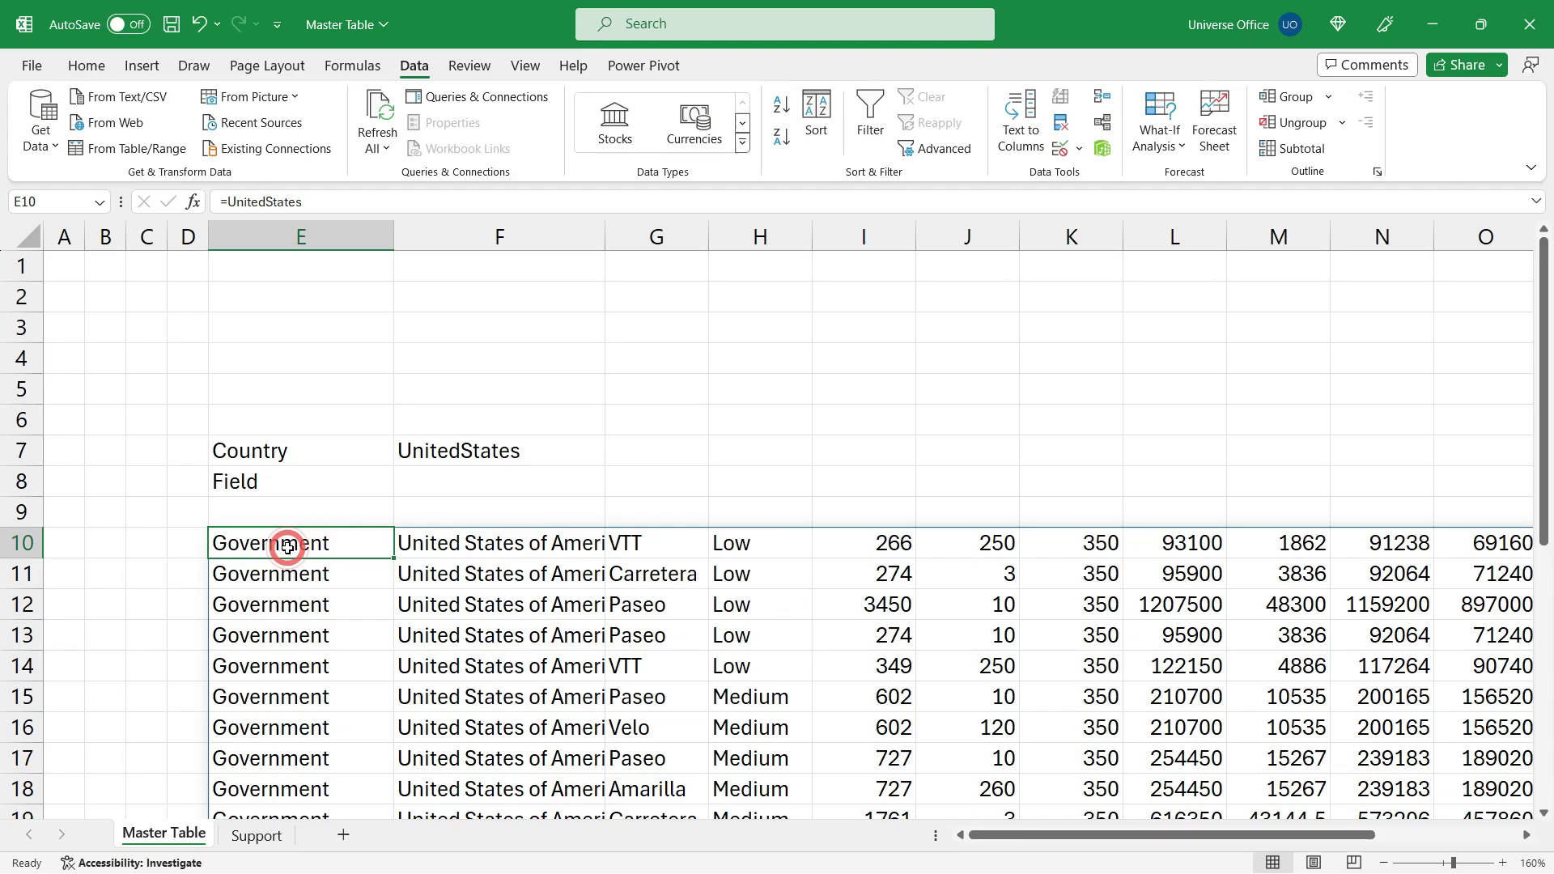
double_click(287, 547)
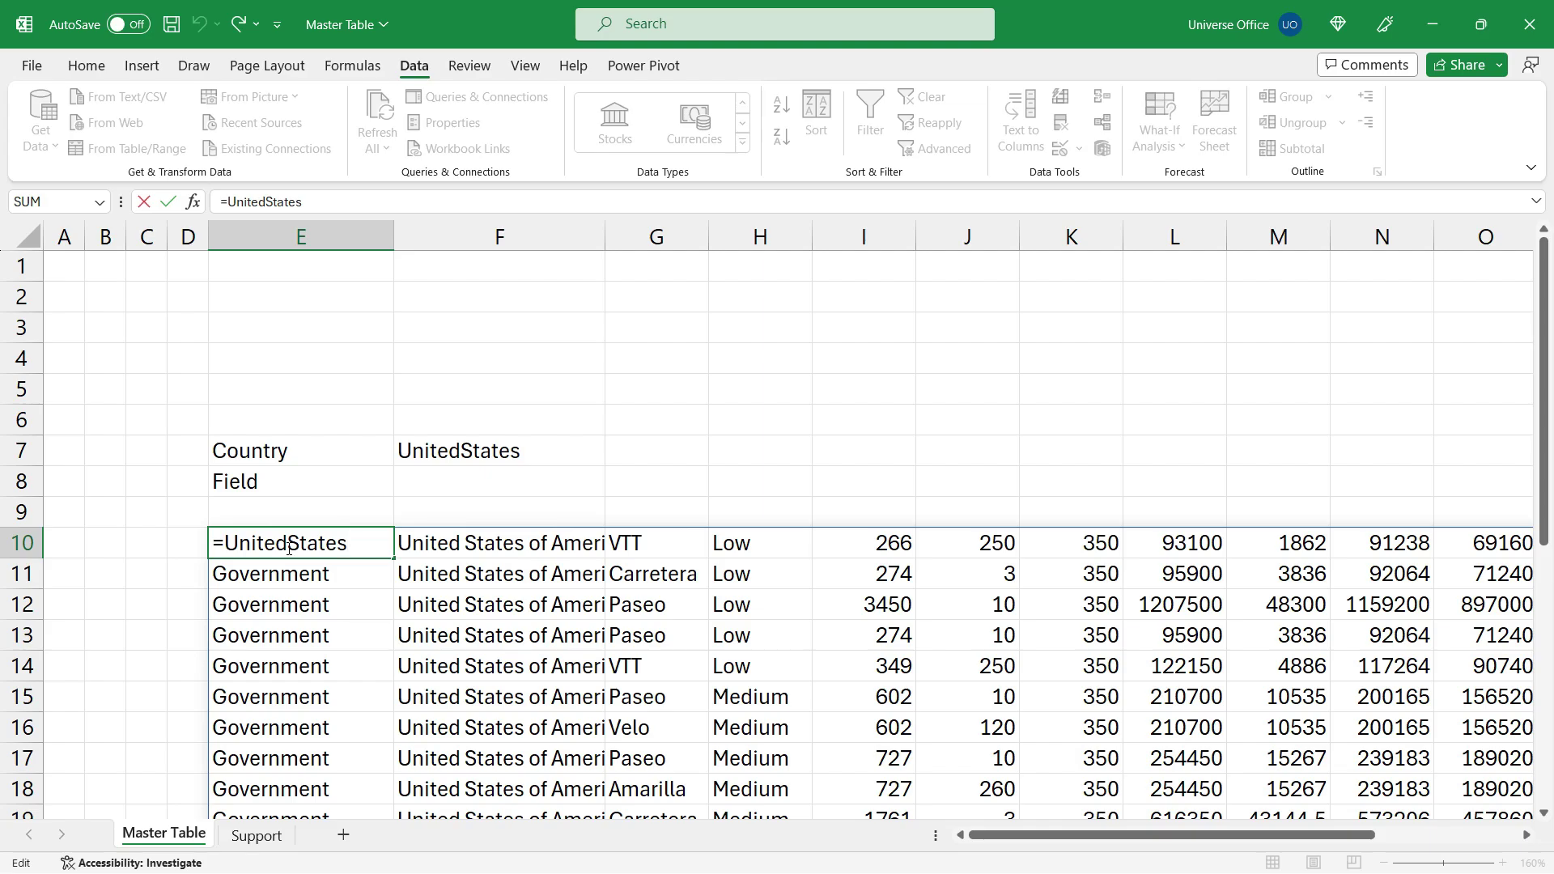
- Replace E10's formula with =INDIRECT(F7&"[#All]") to spill the chosen country's full table
key(BackSpace)
key(BackSpace)
key(BackSpace)
key(BackSpace)
key(BackSpace)
key(BackSpace)
key(BackSpace)
key(BackSpace)
key(BackSpace)
key(BackSpace)
key(BackSpace)
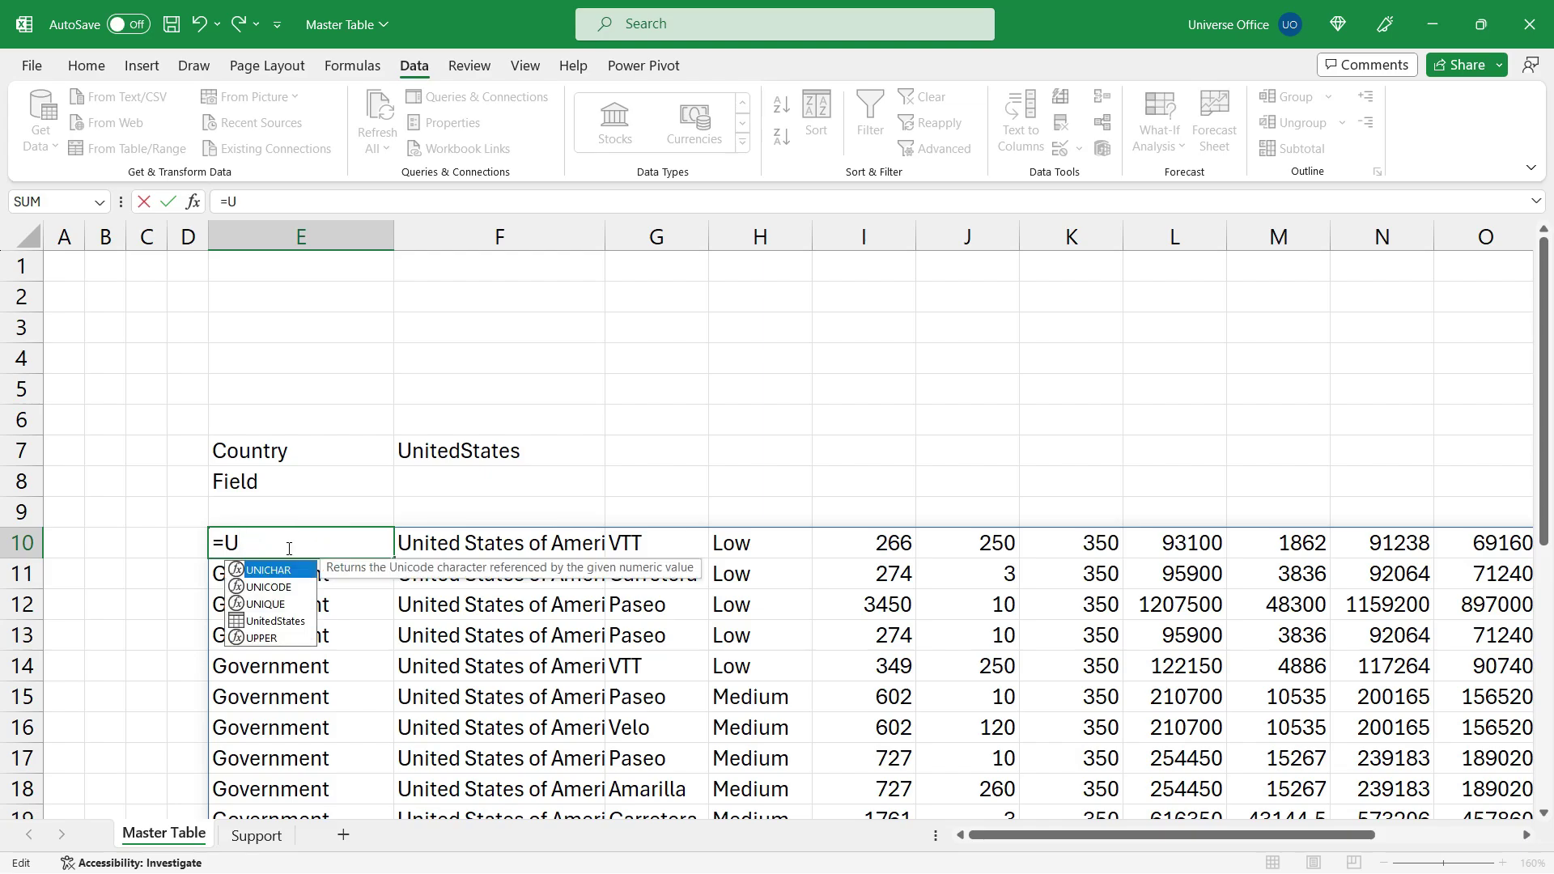
key(BackSpace)
text(IN)
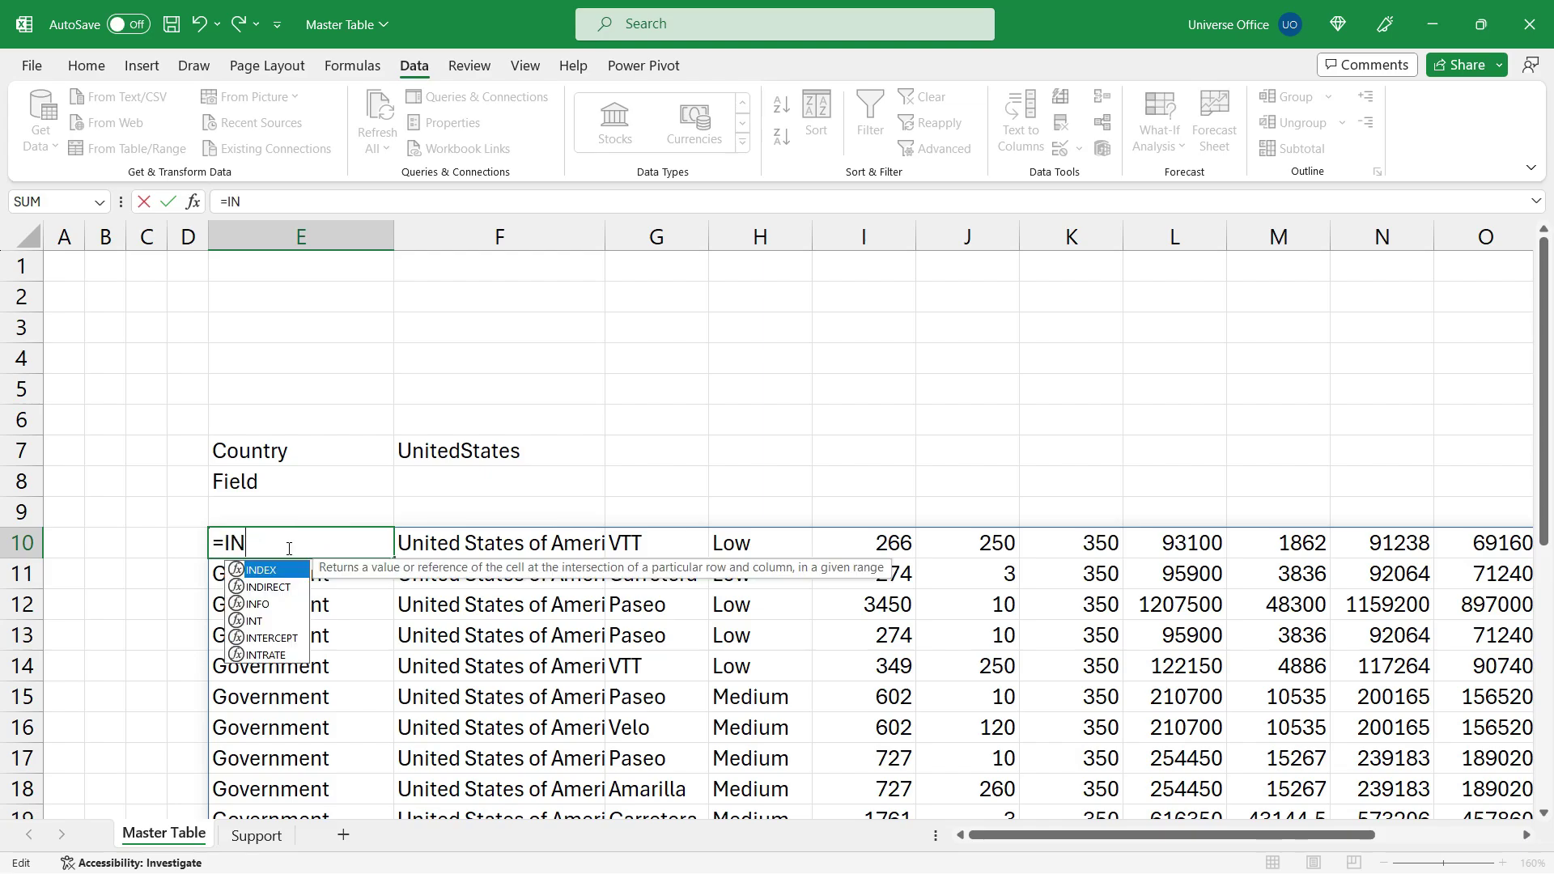
double_click(269, 587)
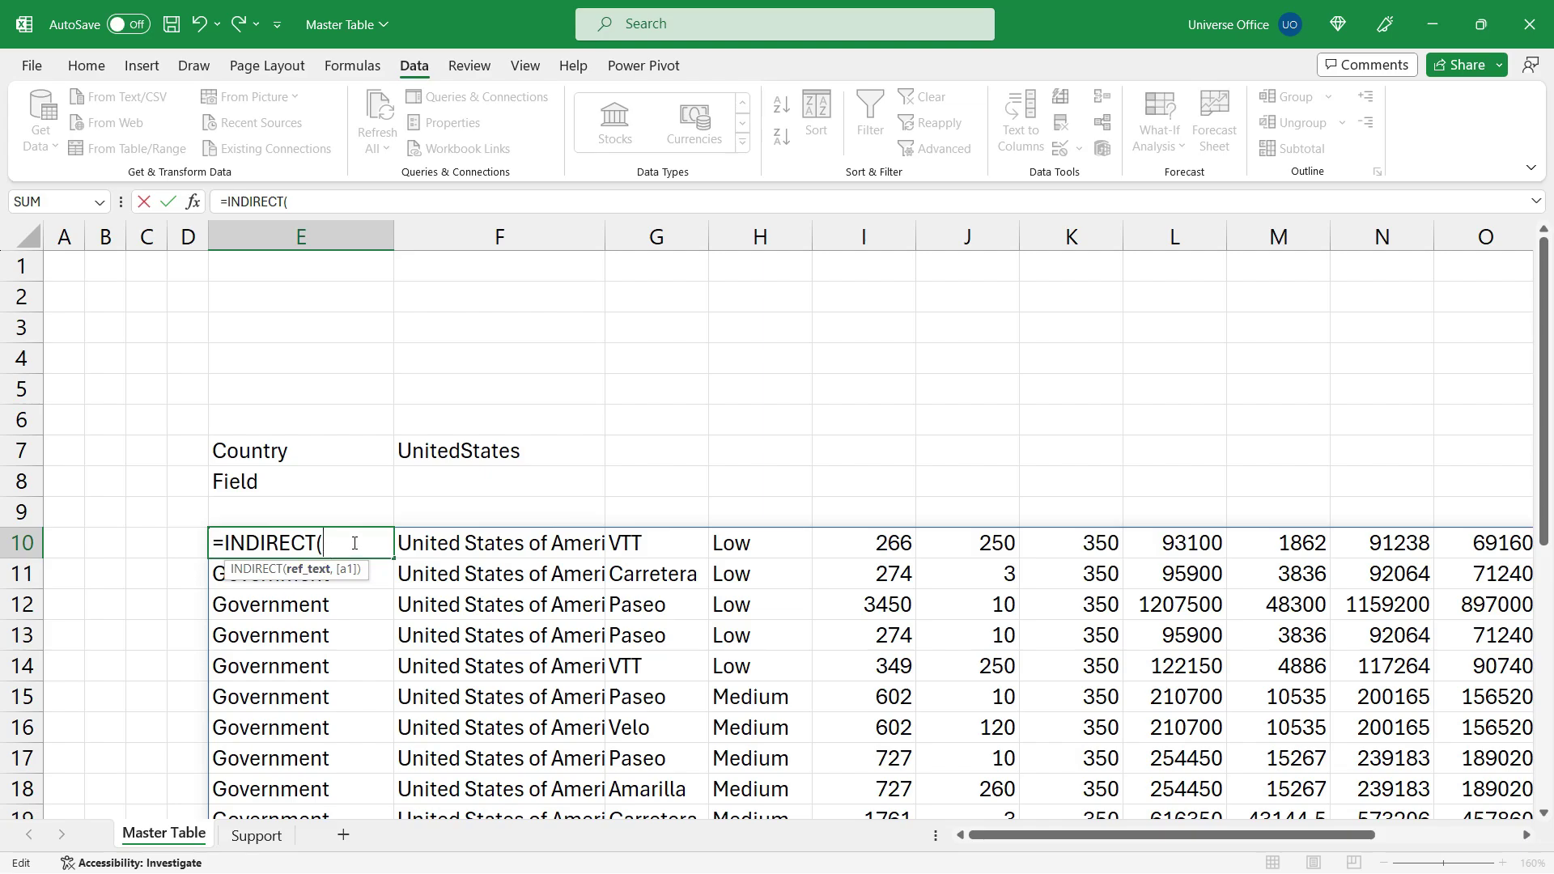
click(427, 455)
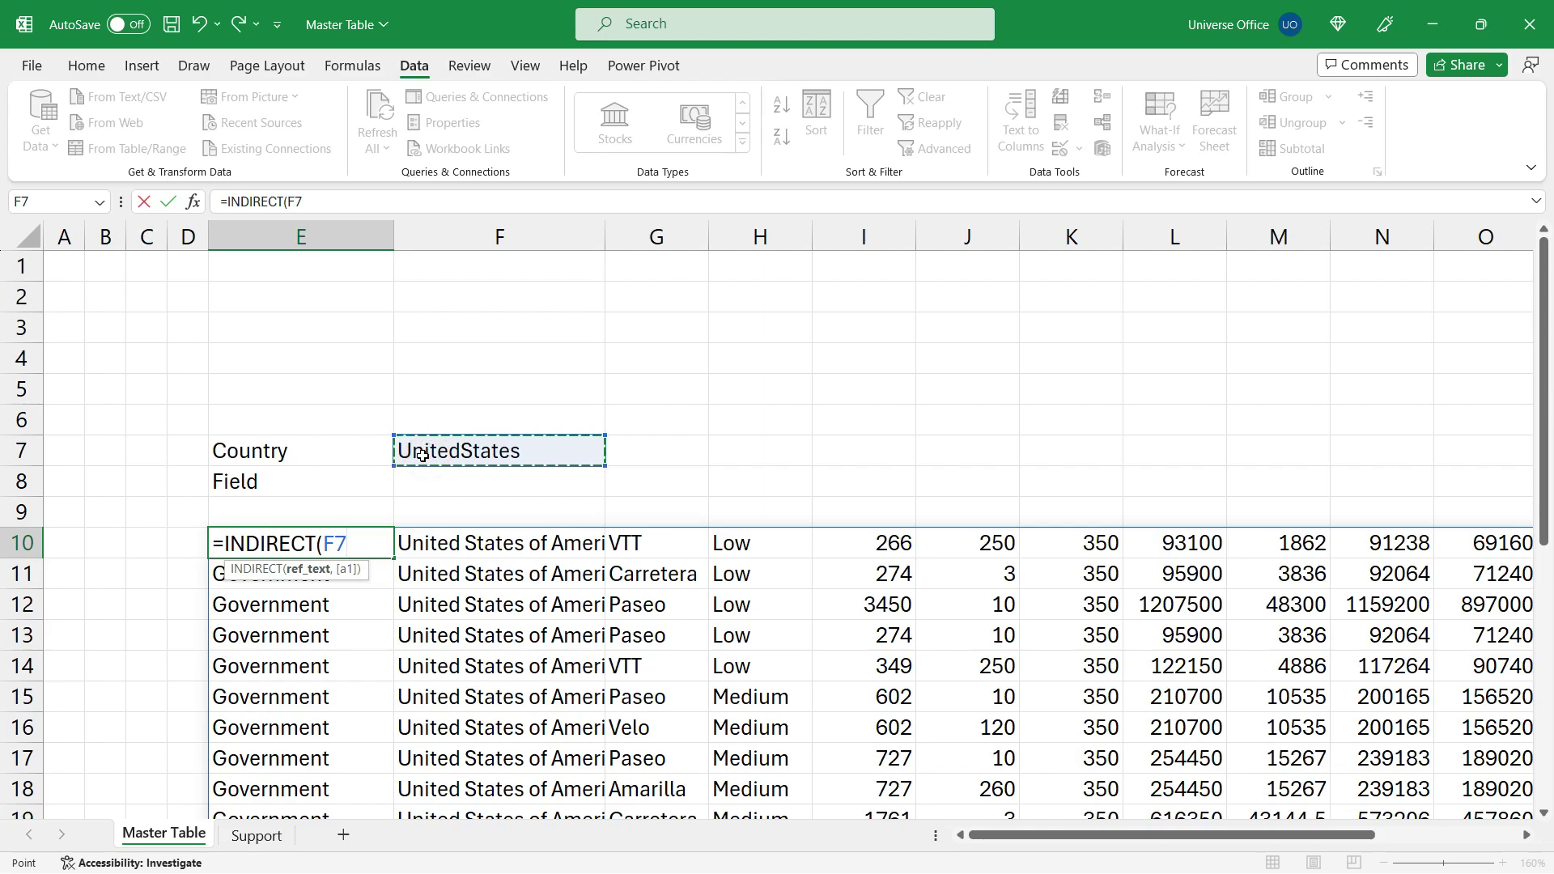
text(&)
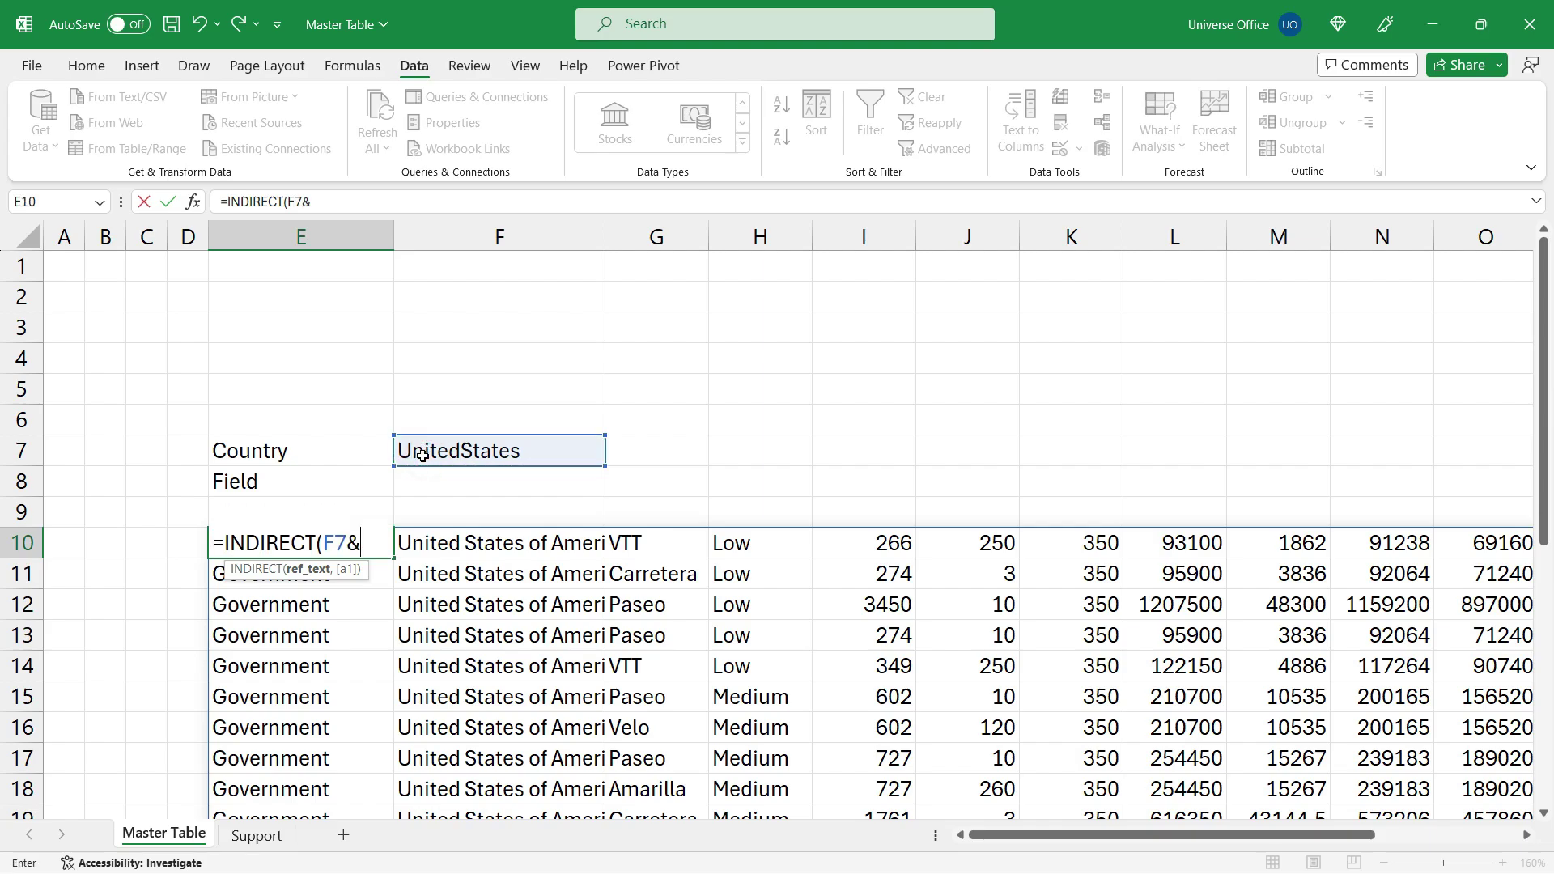
text("[#All])
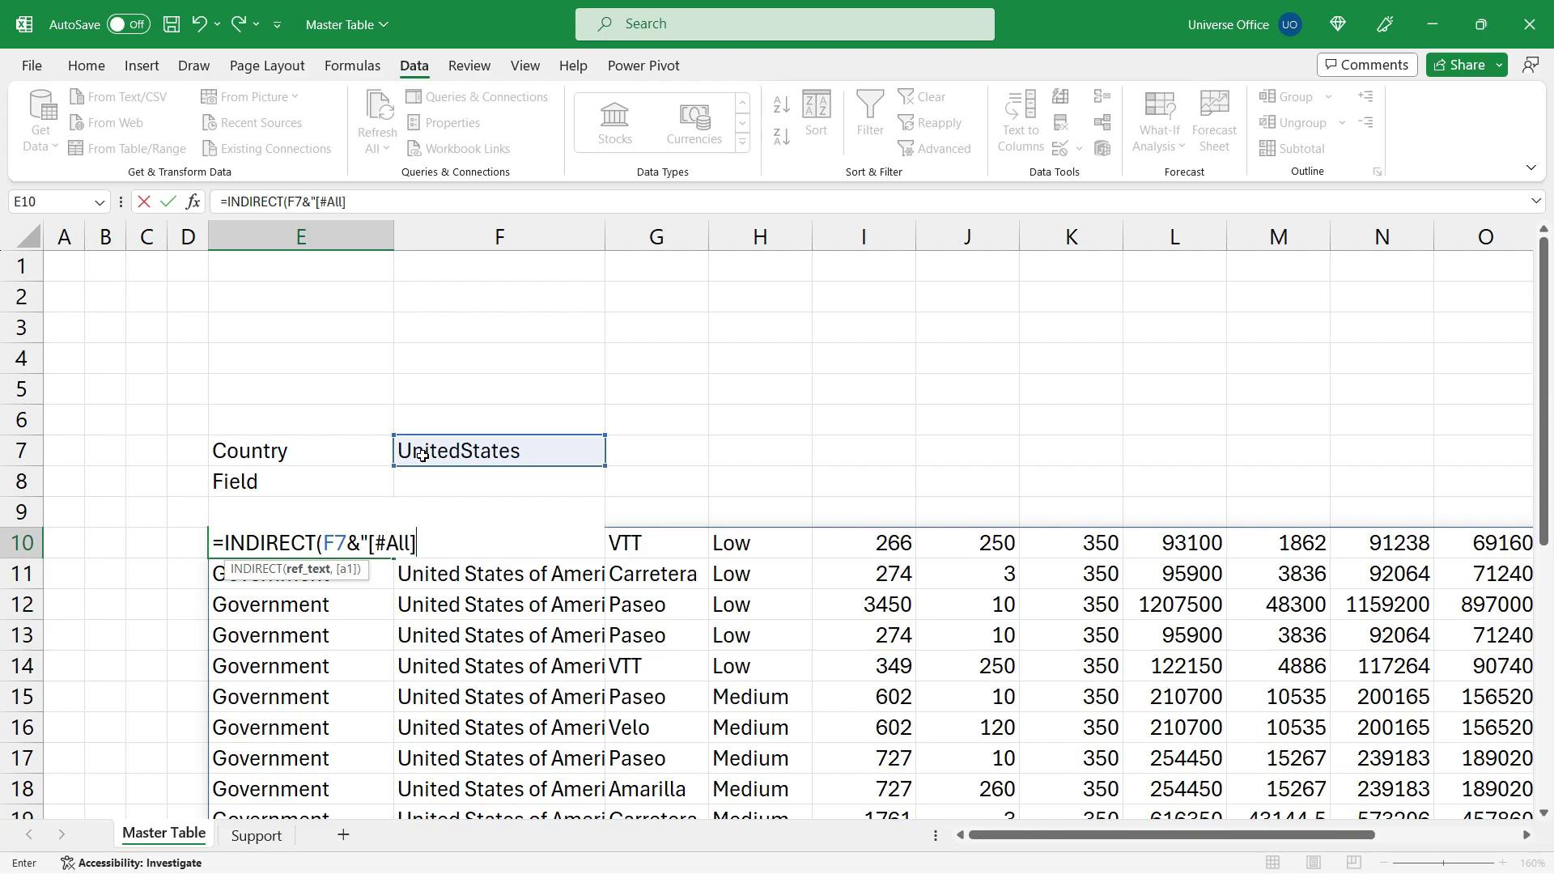
text("))
key(Return)
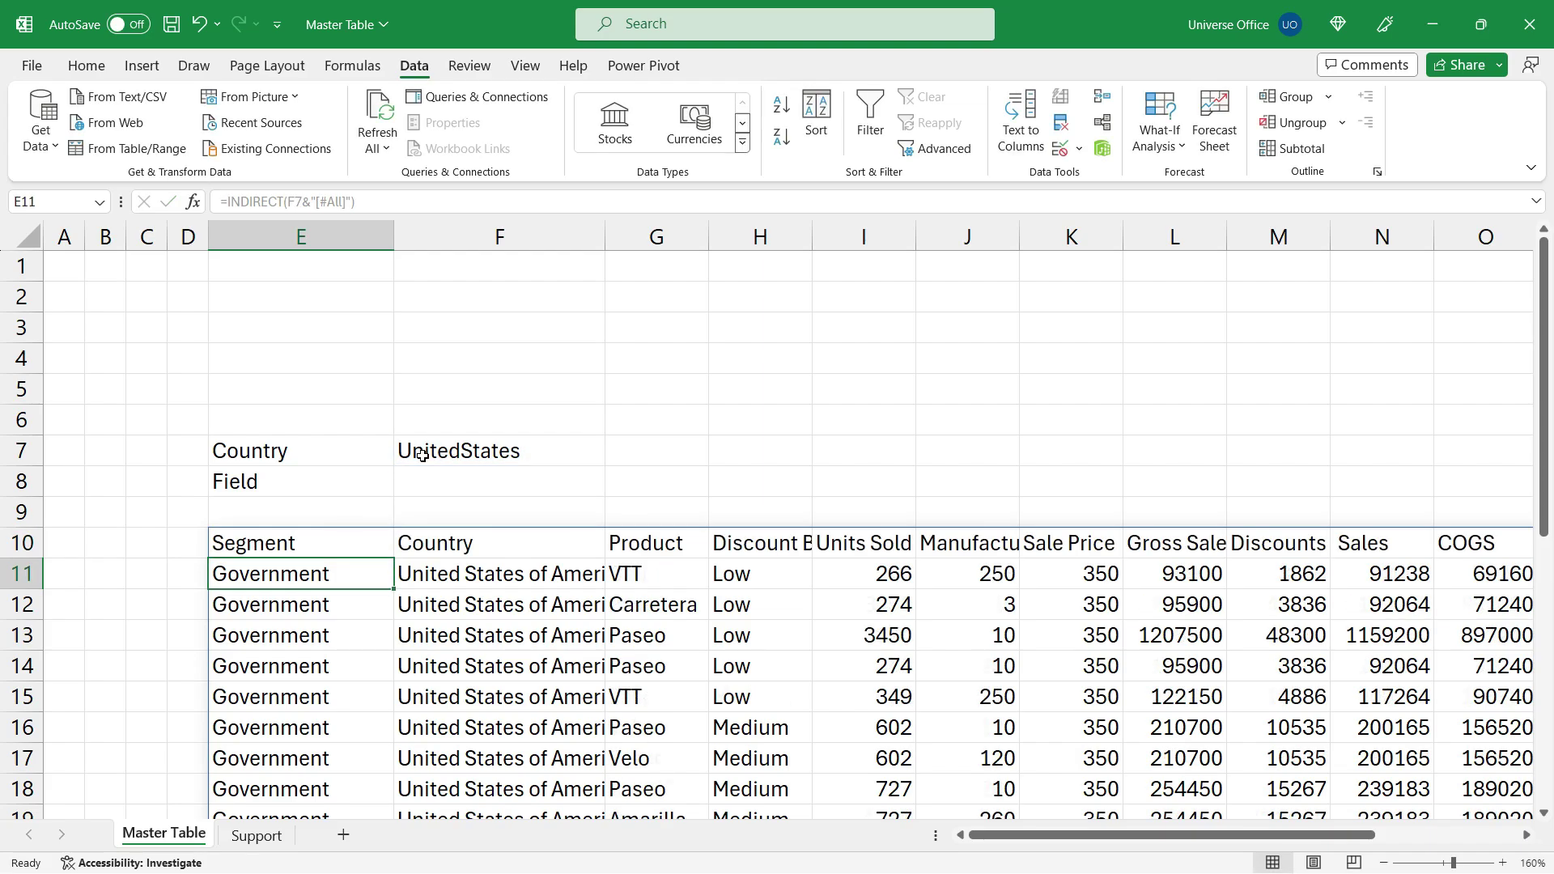
- Set the Country input F7 to Mexico and inspect the spilled Mexico table and its header row
drag(278, 548, 808, 541)
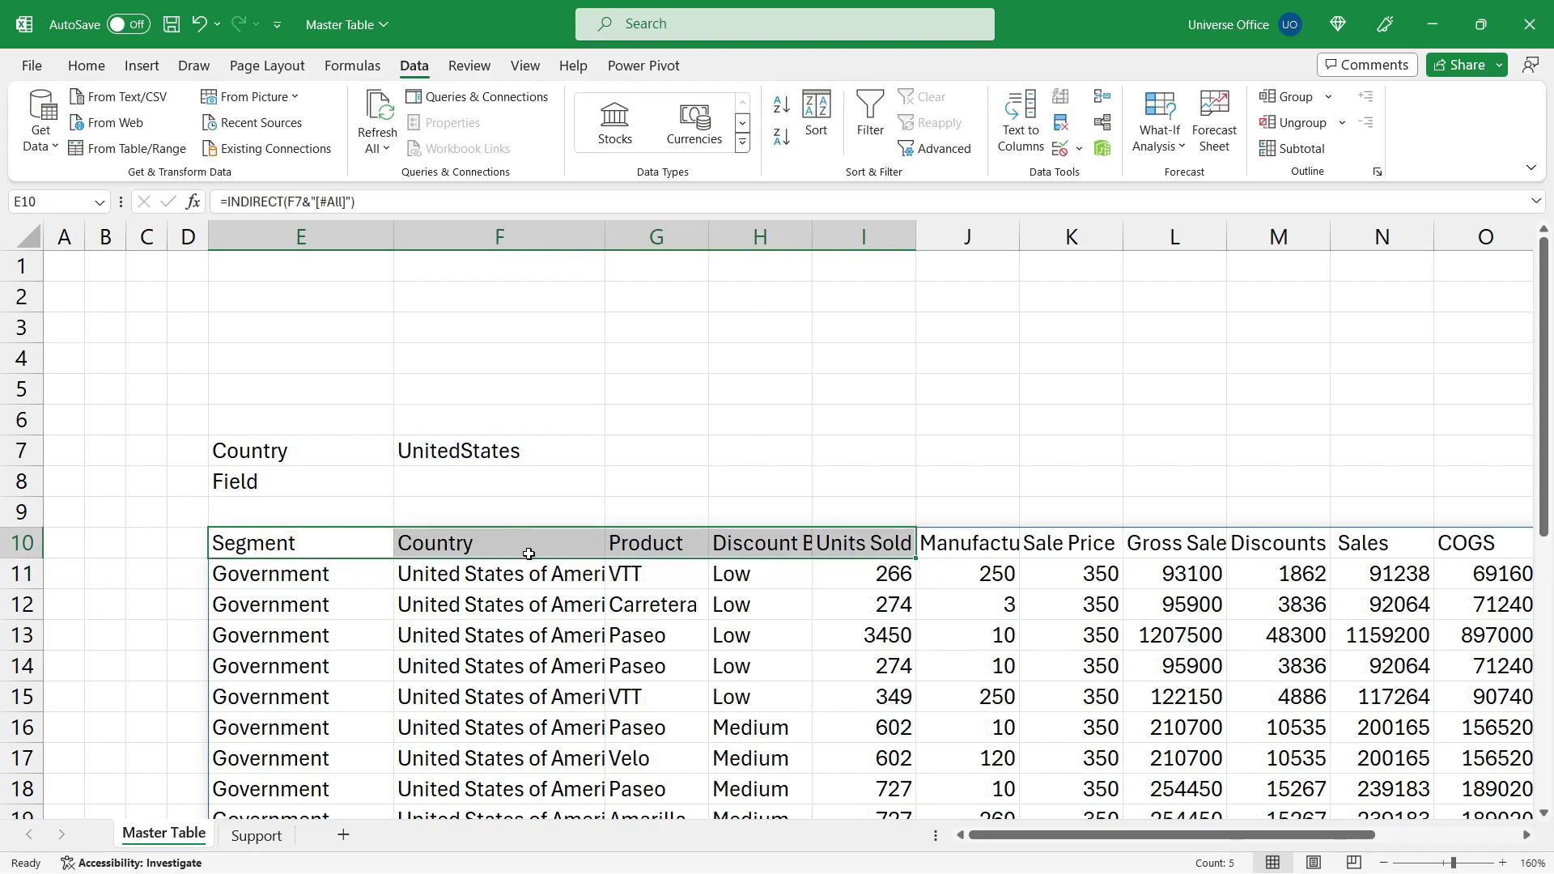
click(602, 456)
click(613, 457)
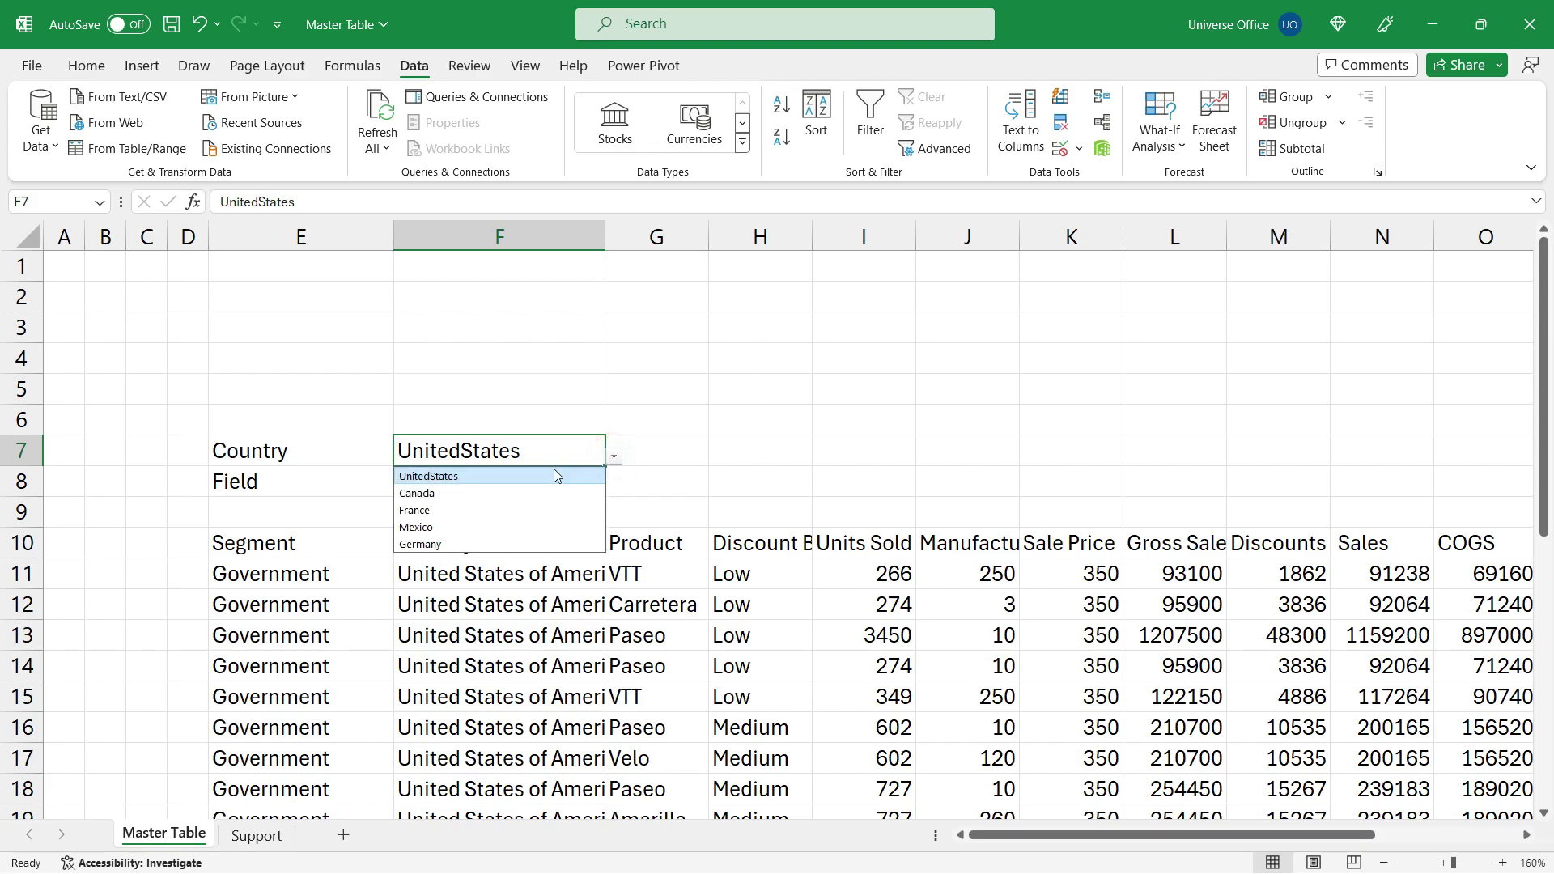
click(479, 527)
drag(333, 544, 851, 728)
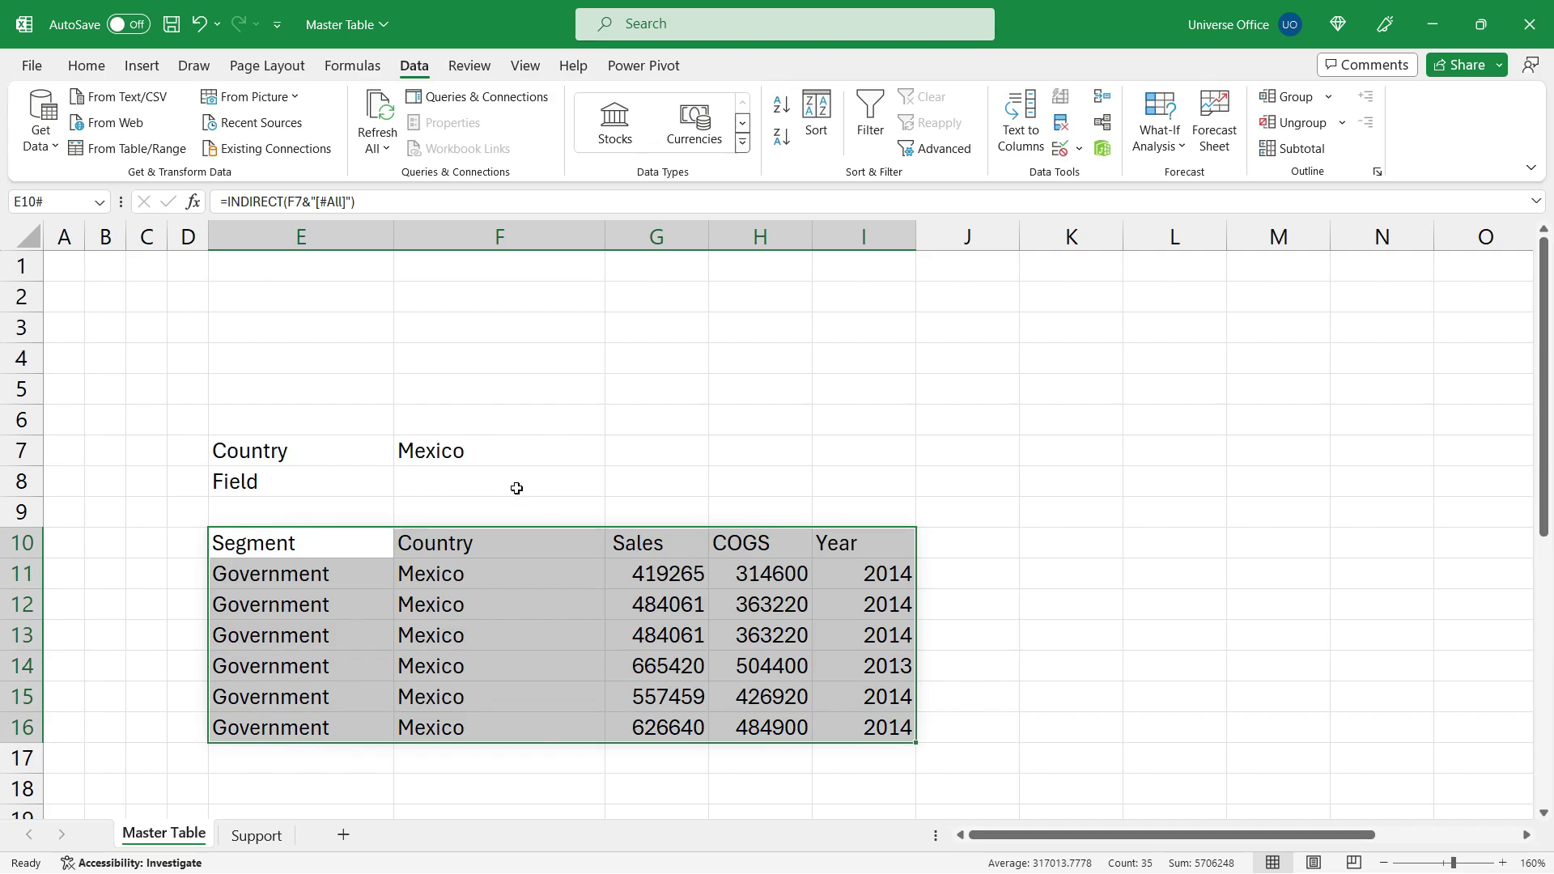
click(517, 488)
click(338, 545)
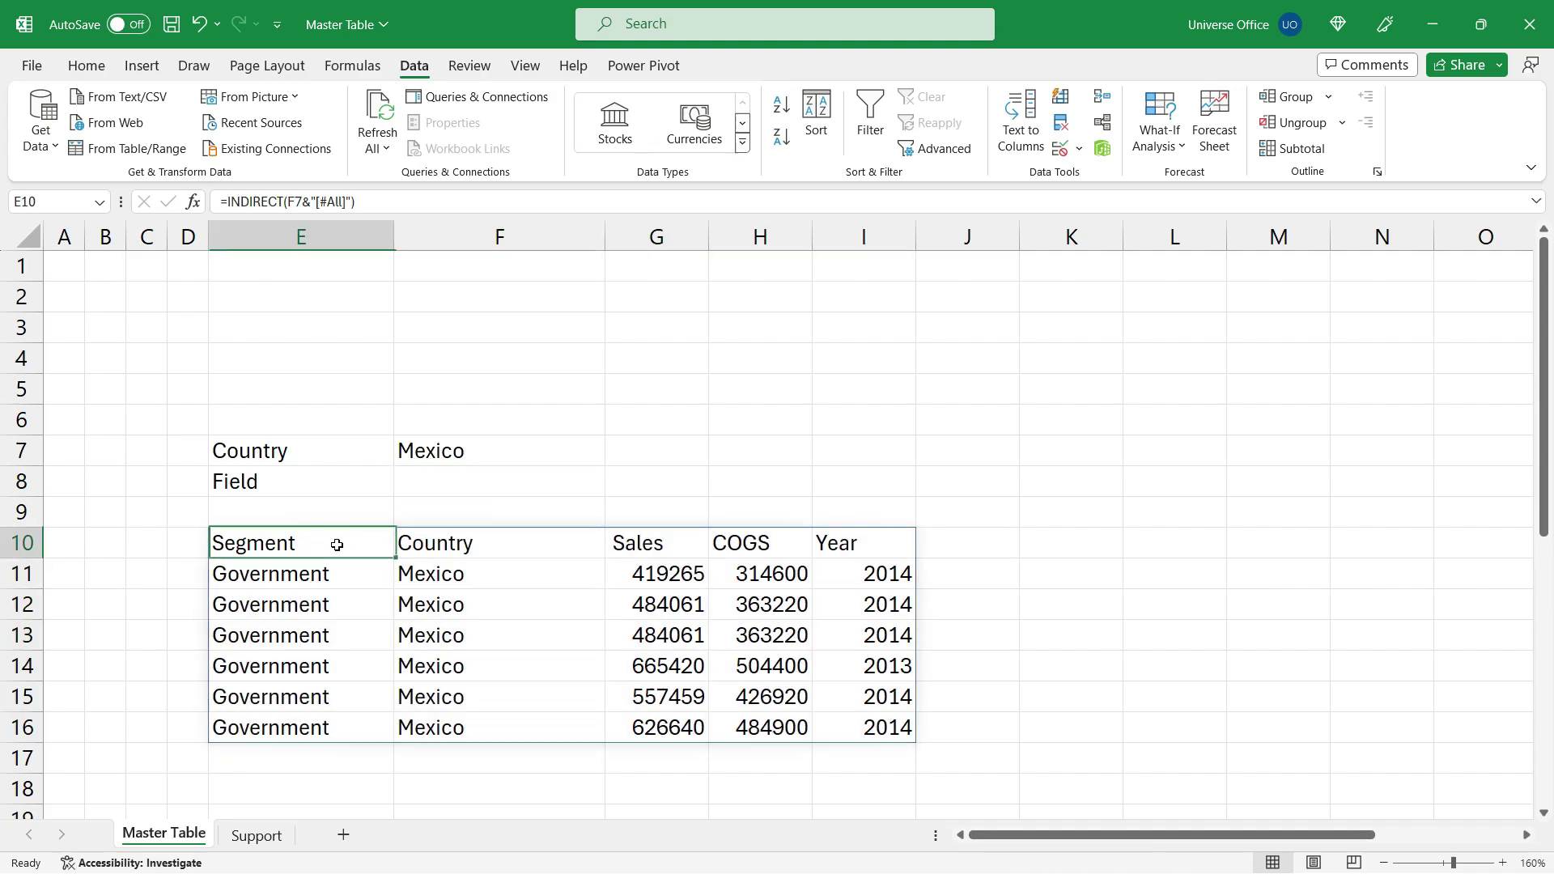
drag(339, 545, 1033, 548)
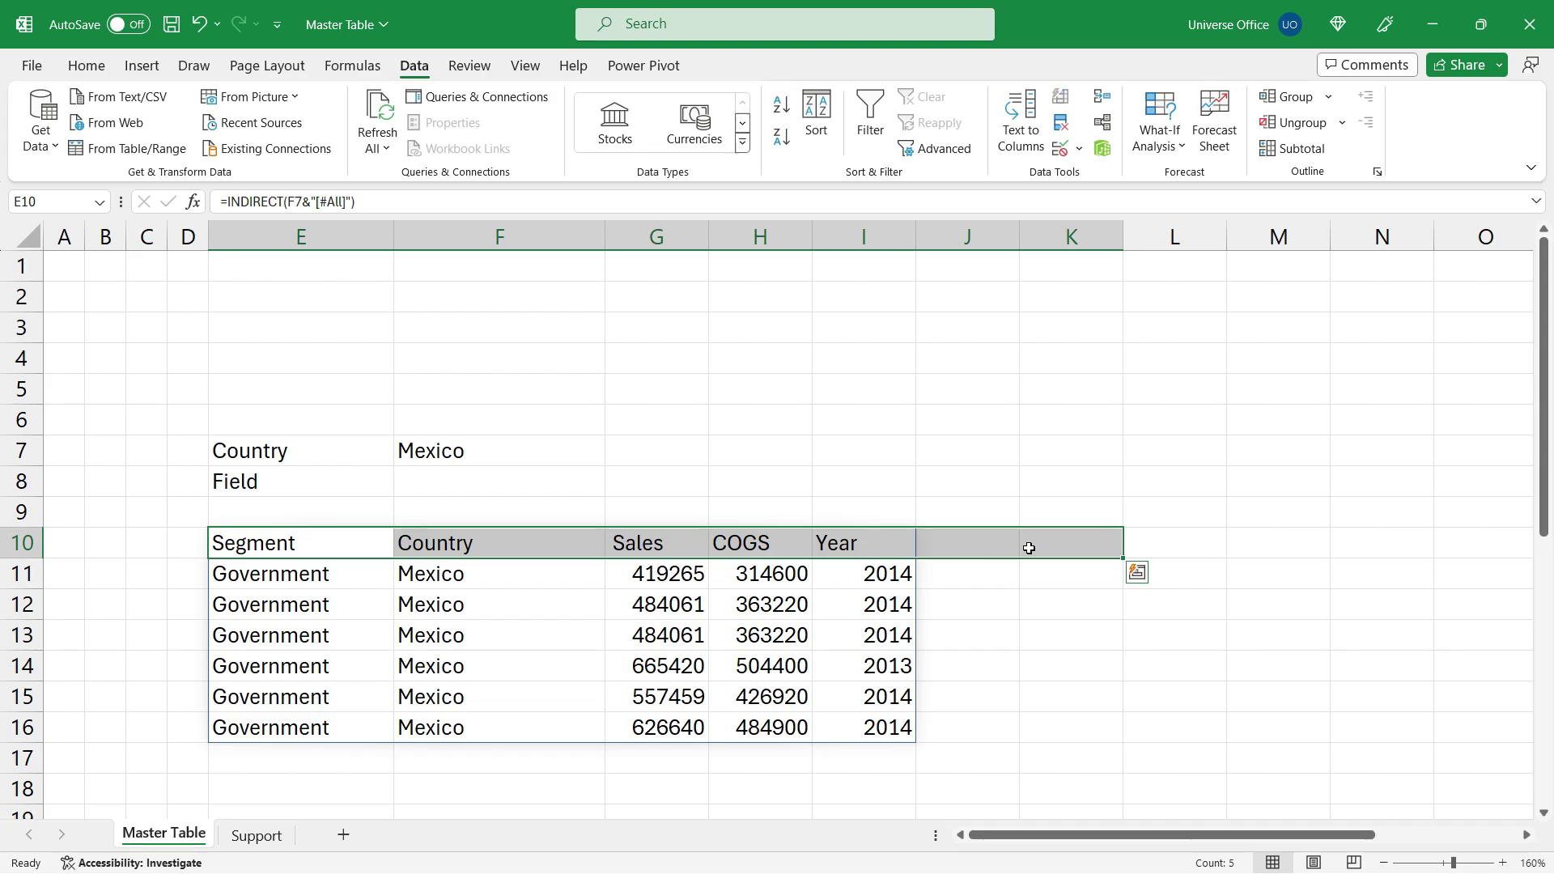
- Switch the Country to Canada, then France, and select header row 10
click(576, 445)
click(611, 457)
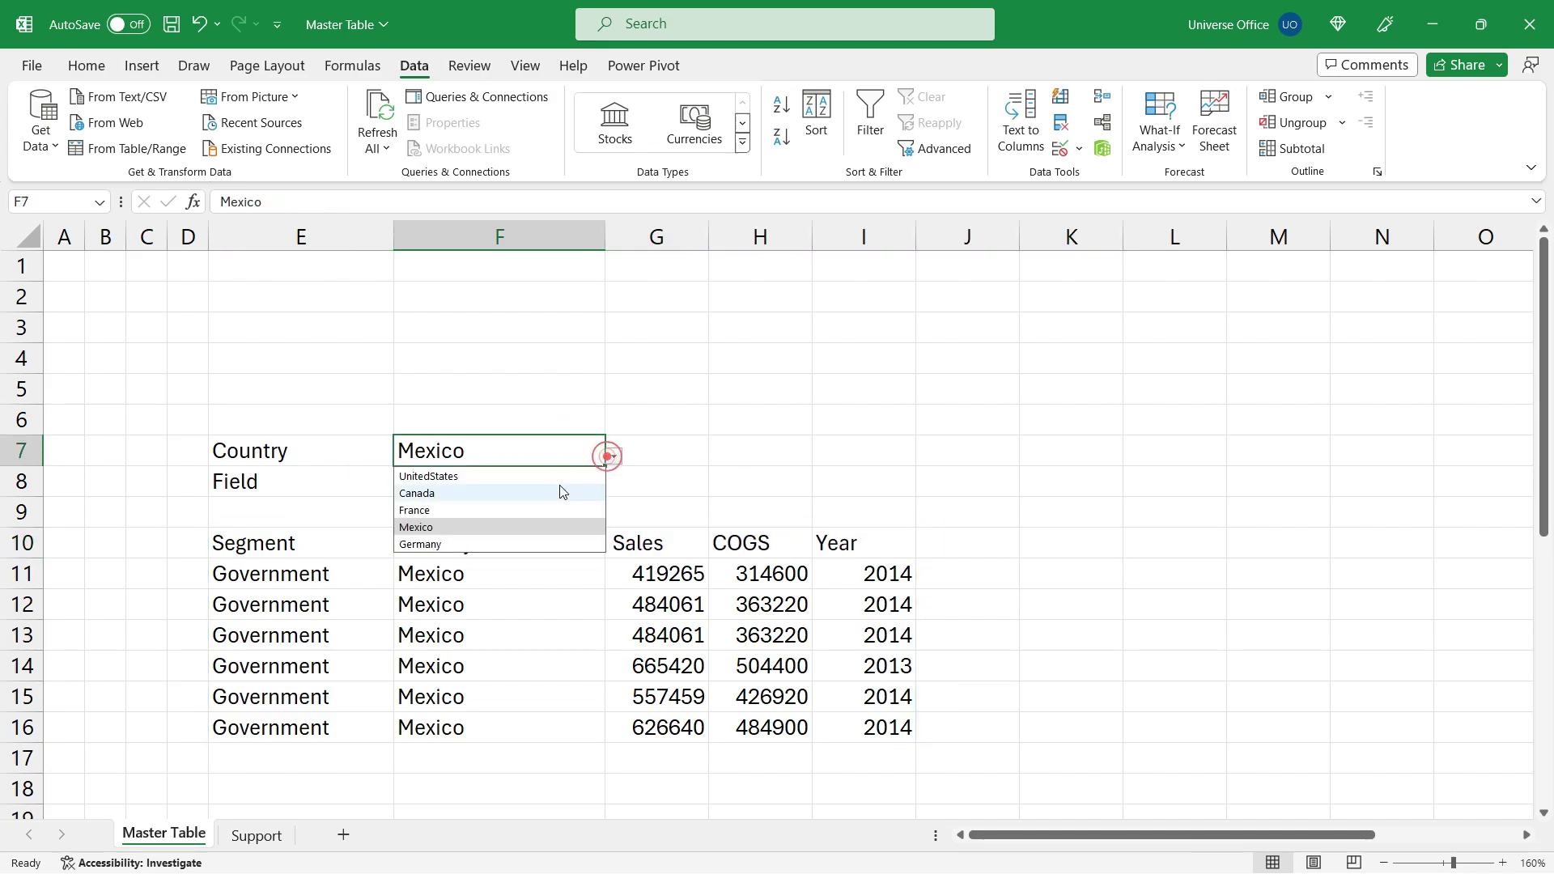
click(546, 493)
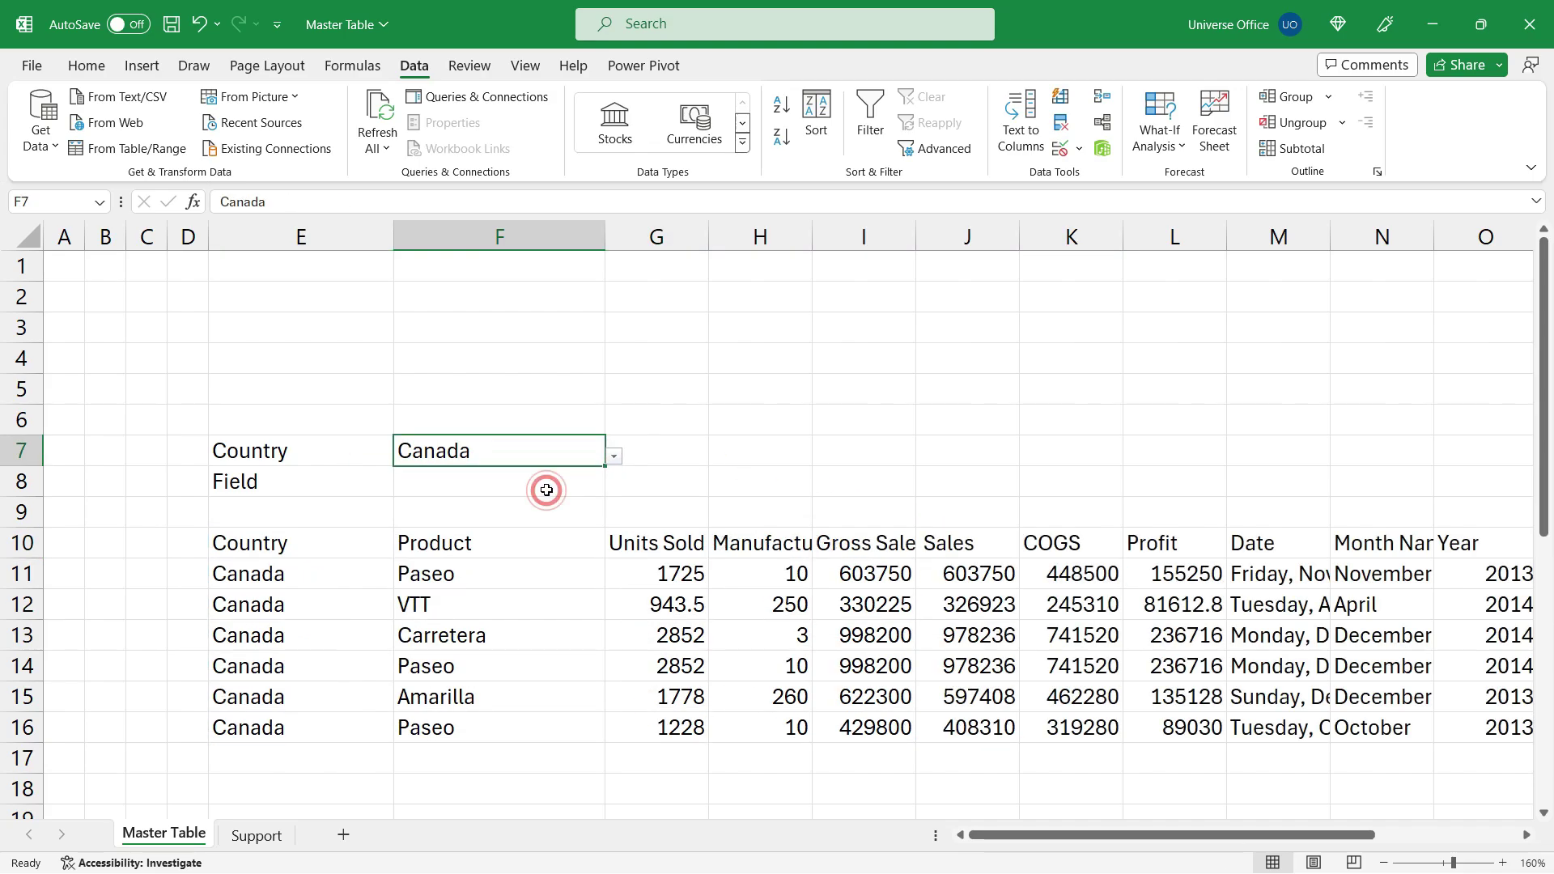
click(614, 456)
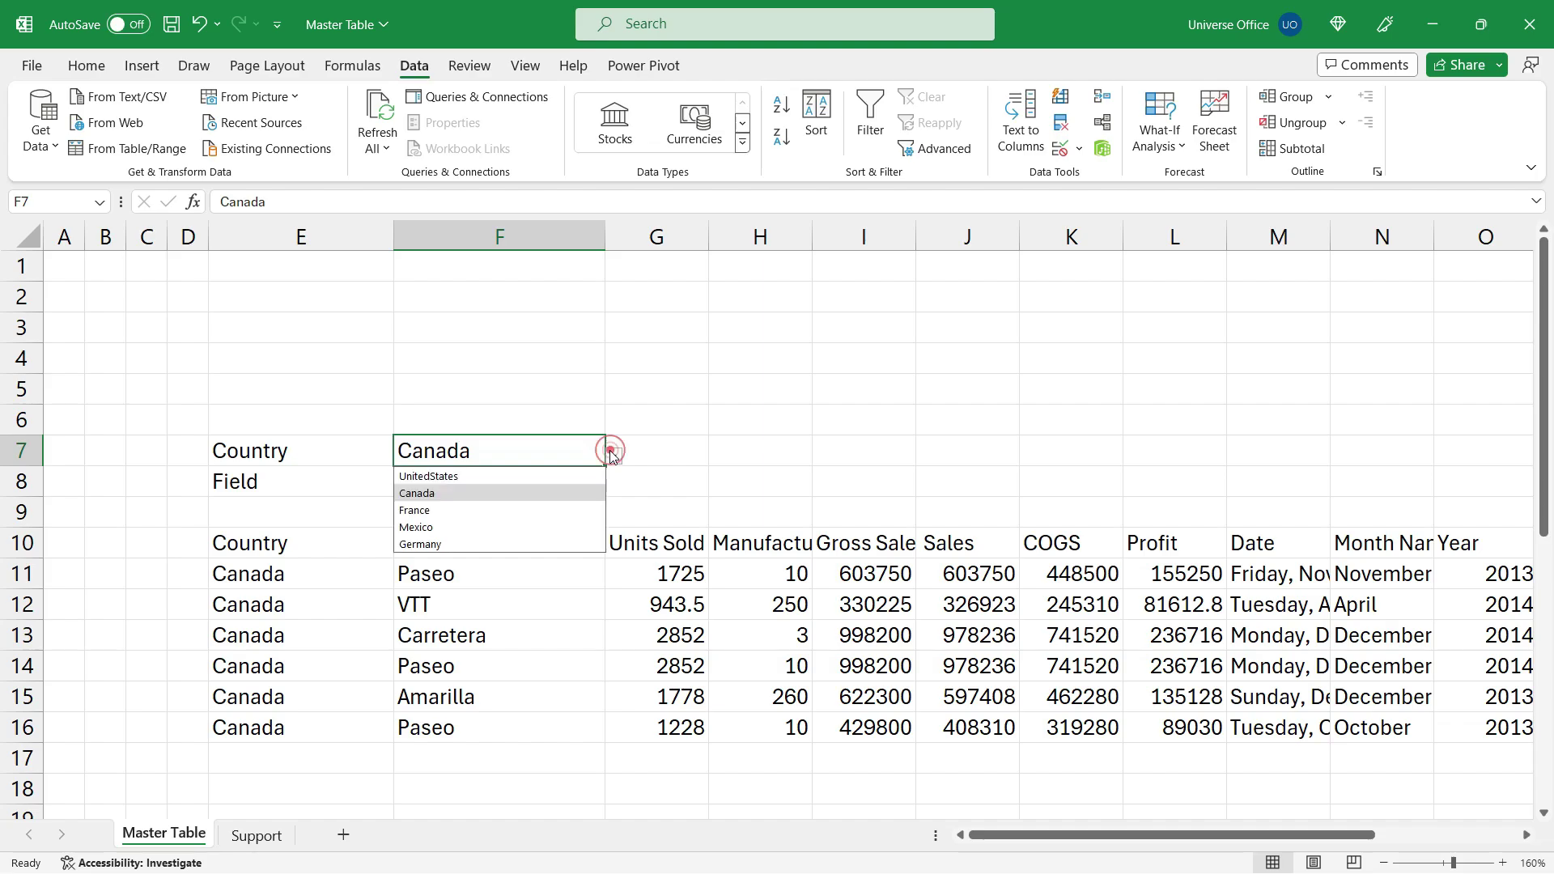
click(523, 511)
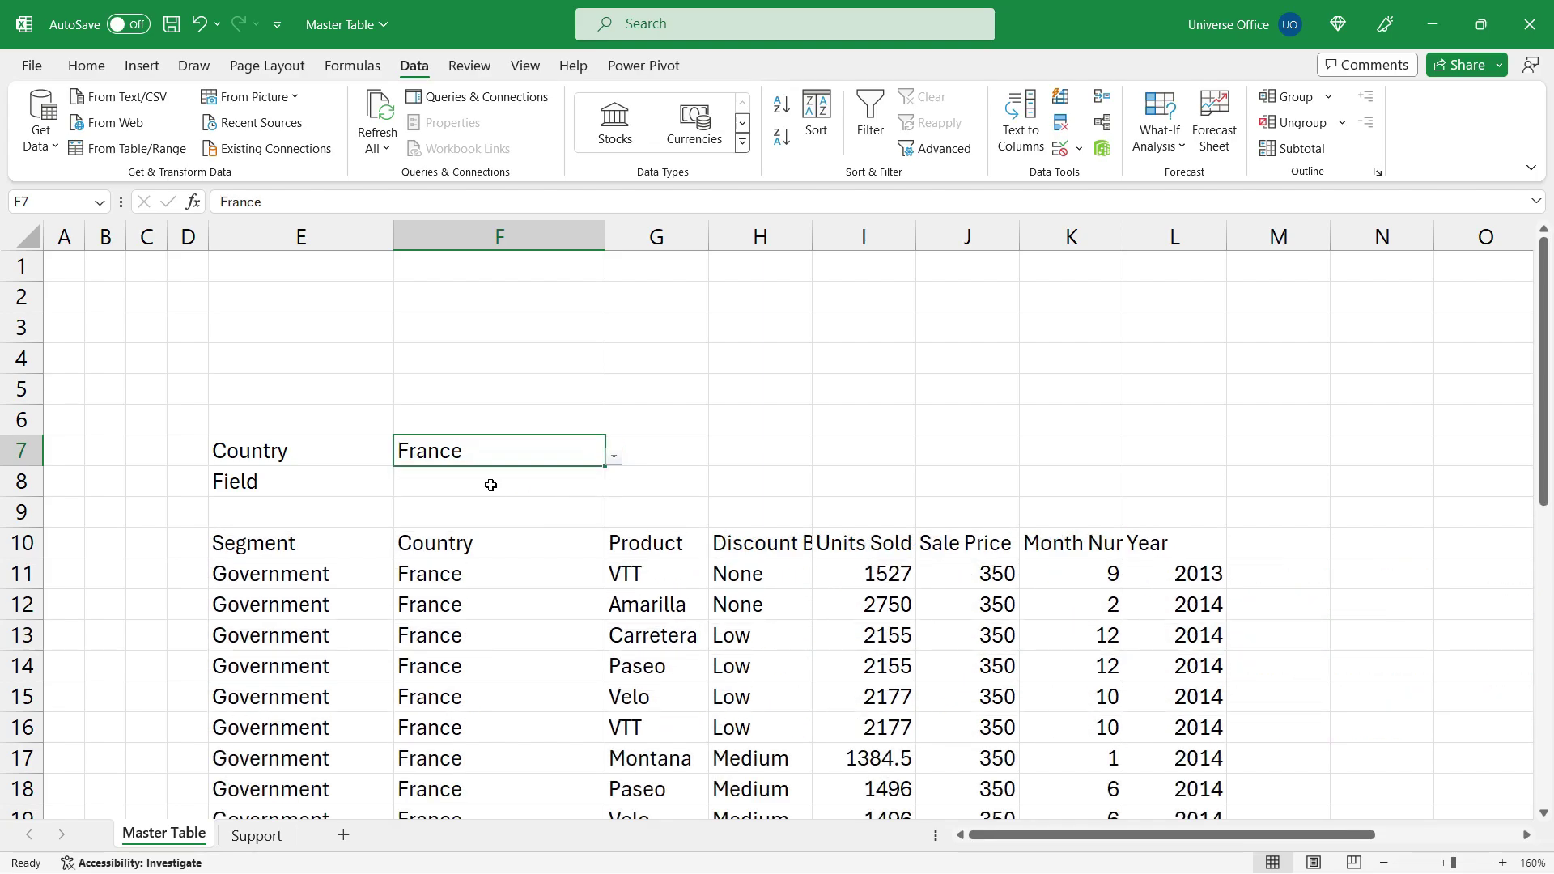
click(489, 484)
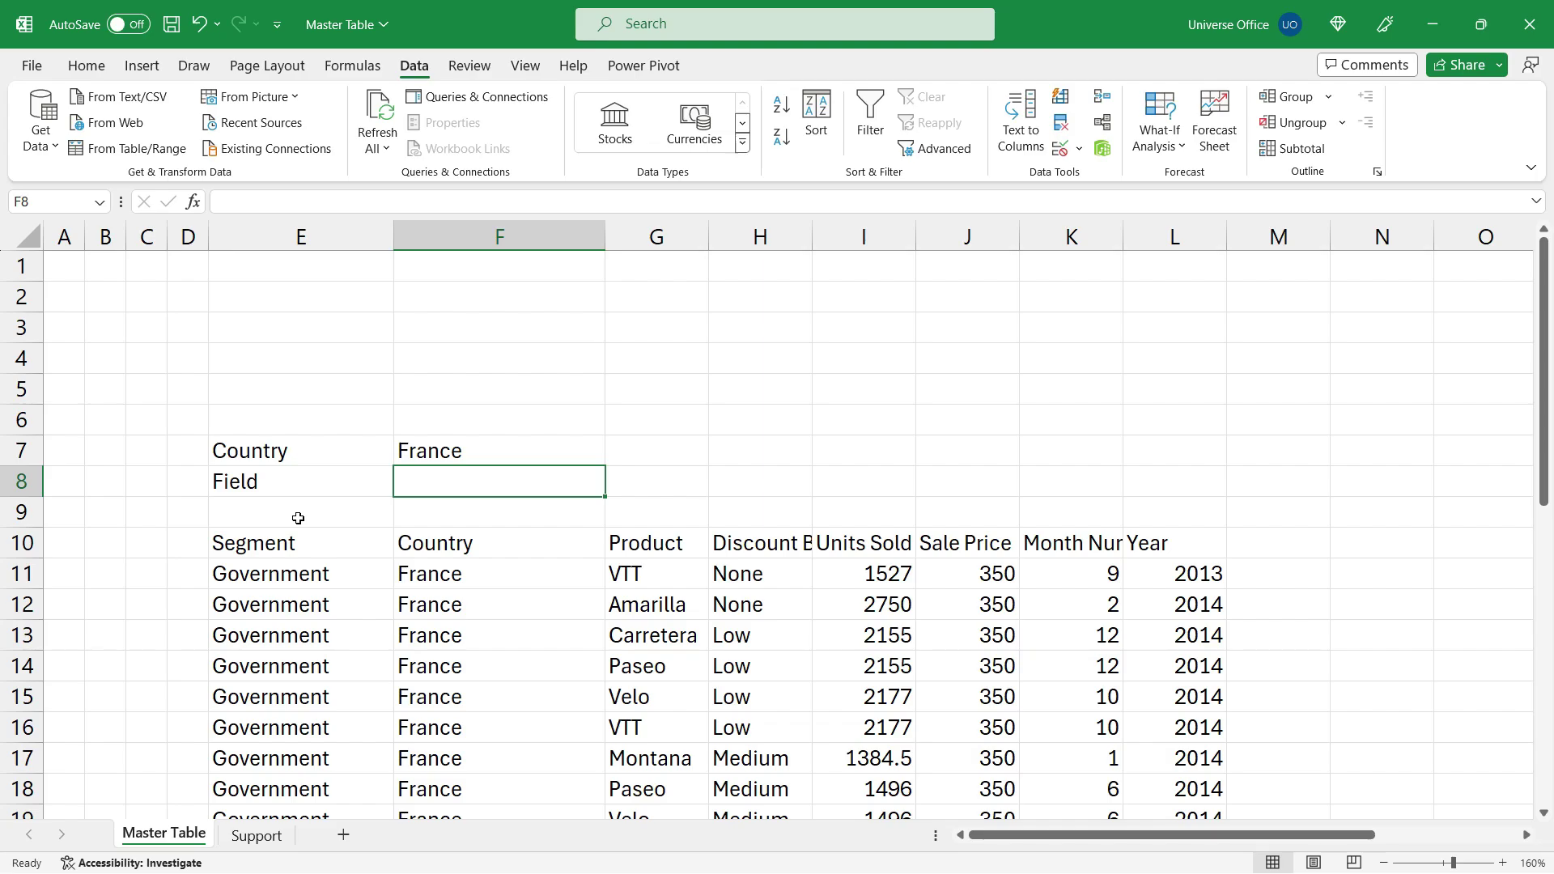
click(15, 544)
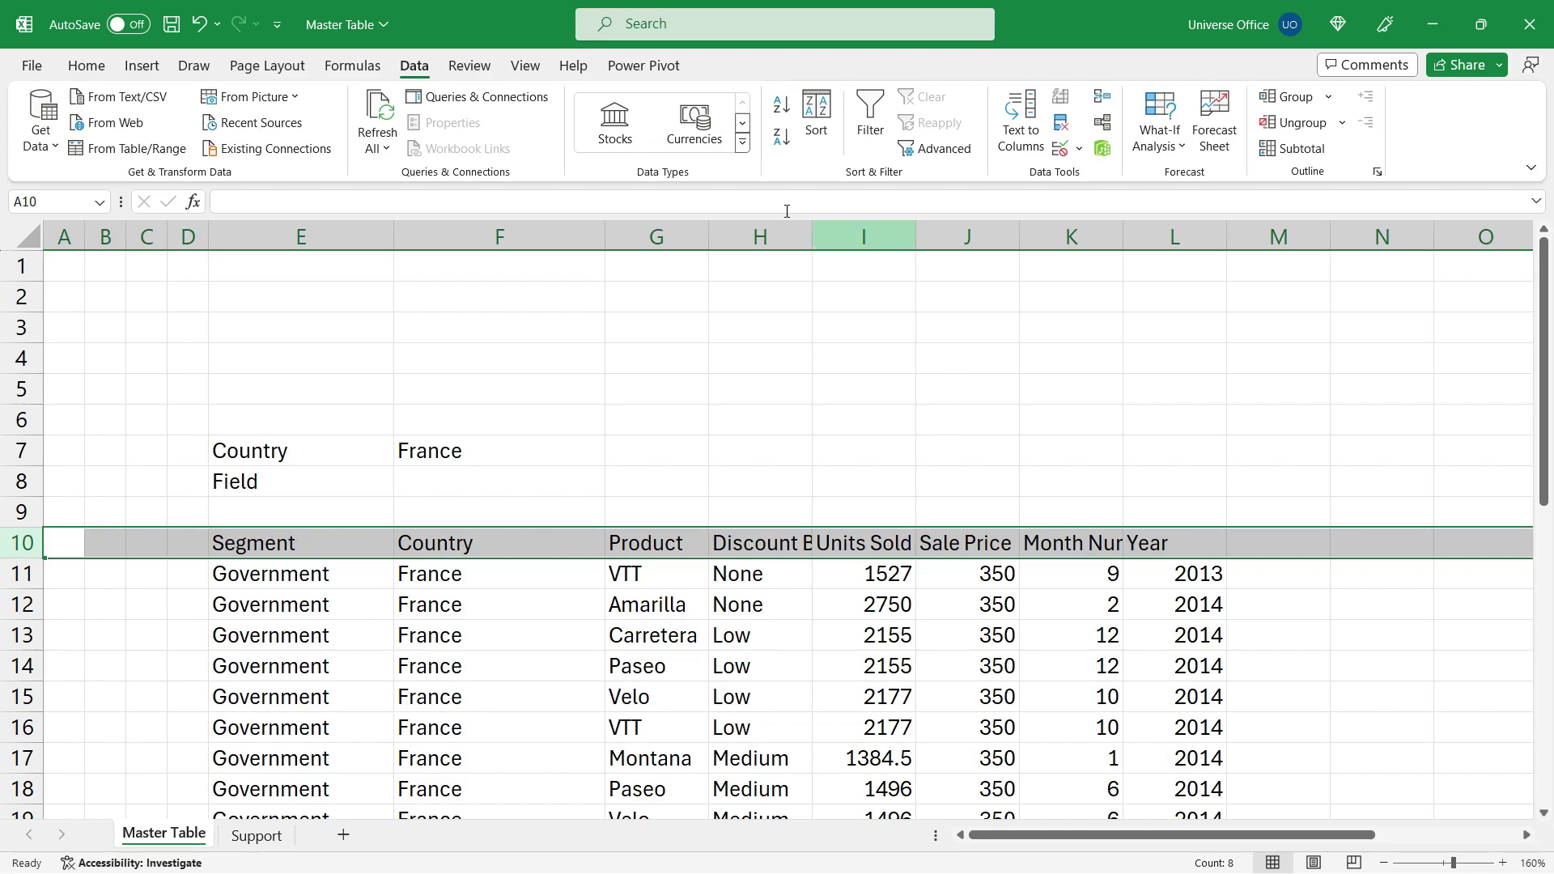
- Define a workbook-scoped name 'Header' referring to row 10 in the Name Manager
click(352, 64)
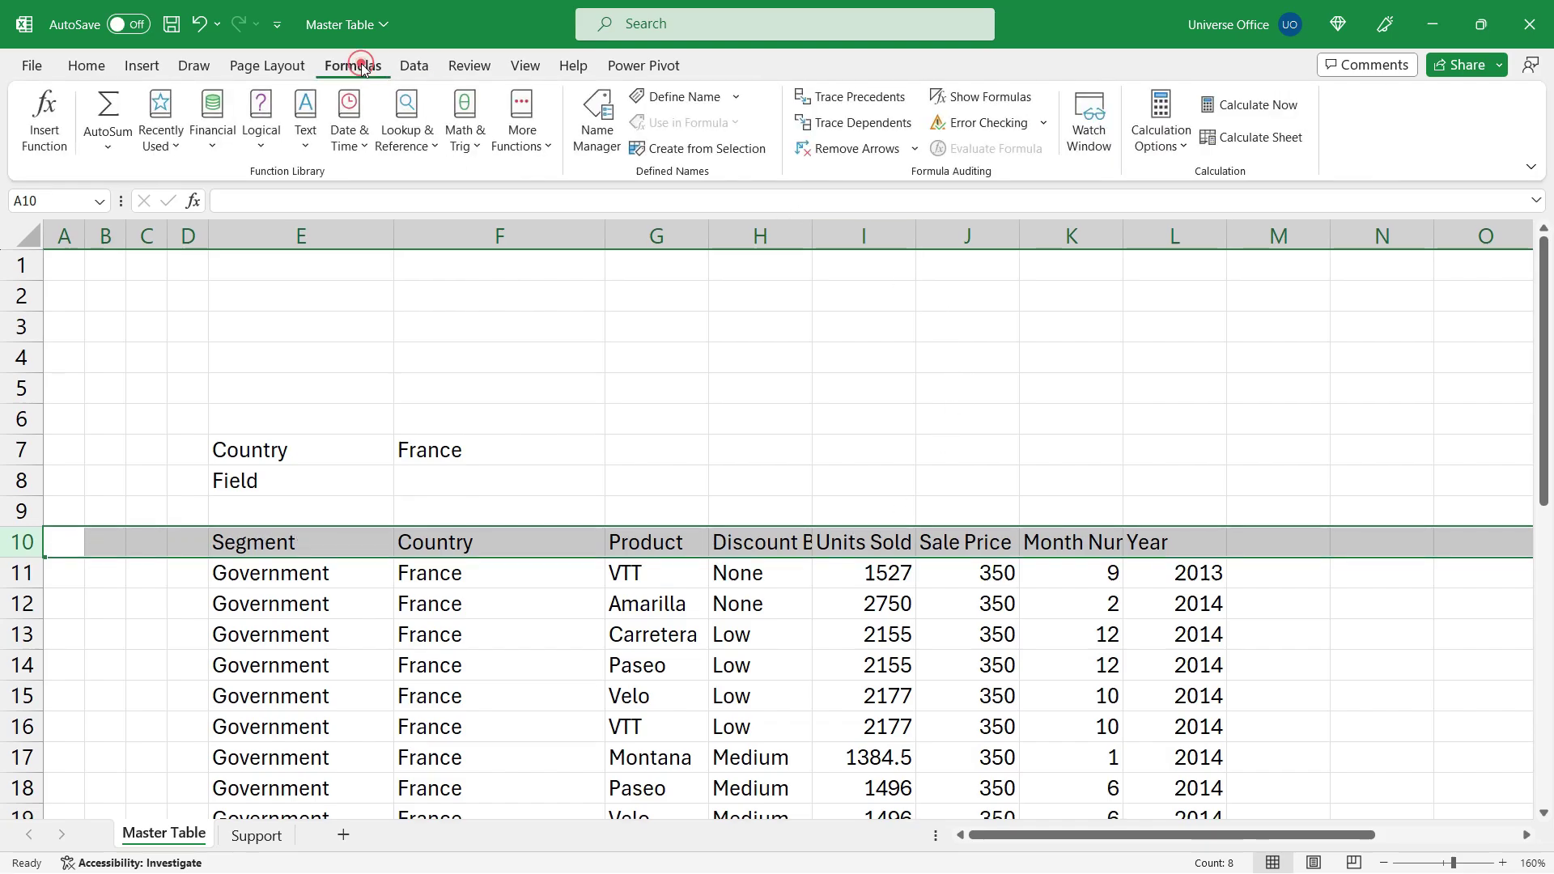
click(596, 121)
click(477, 290)
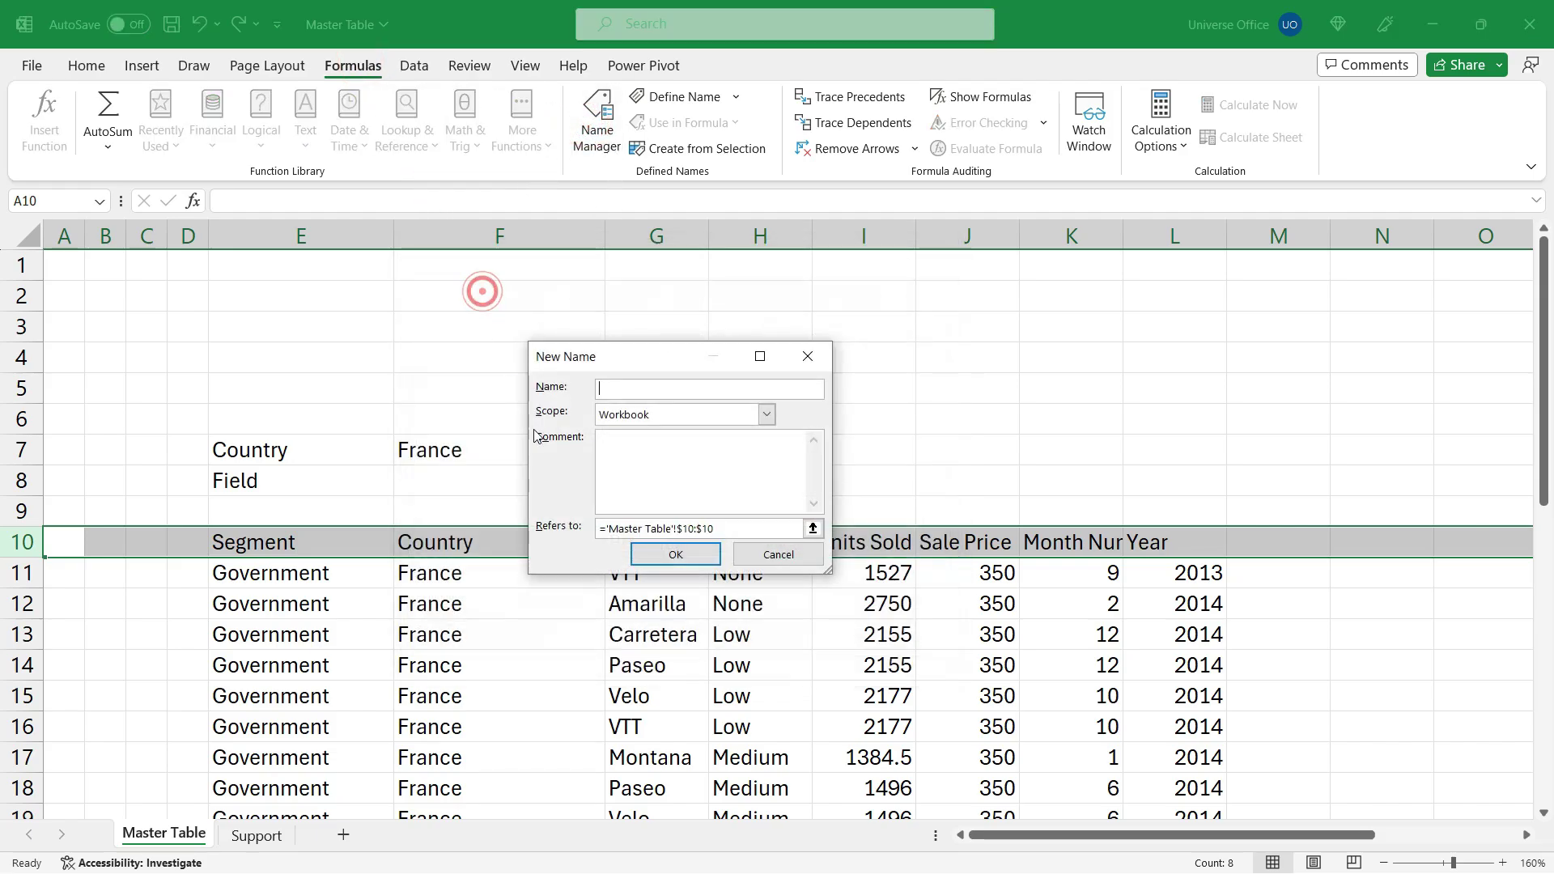
text(Header)
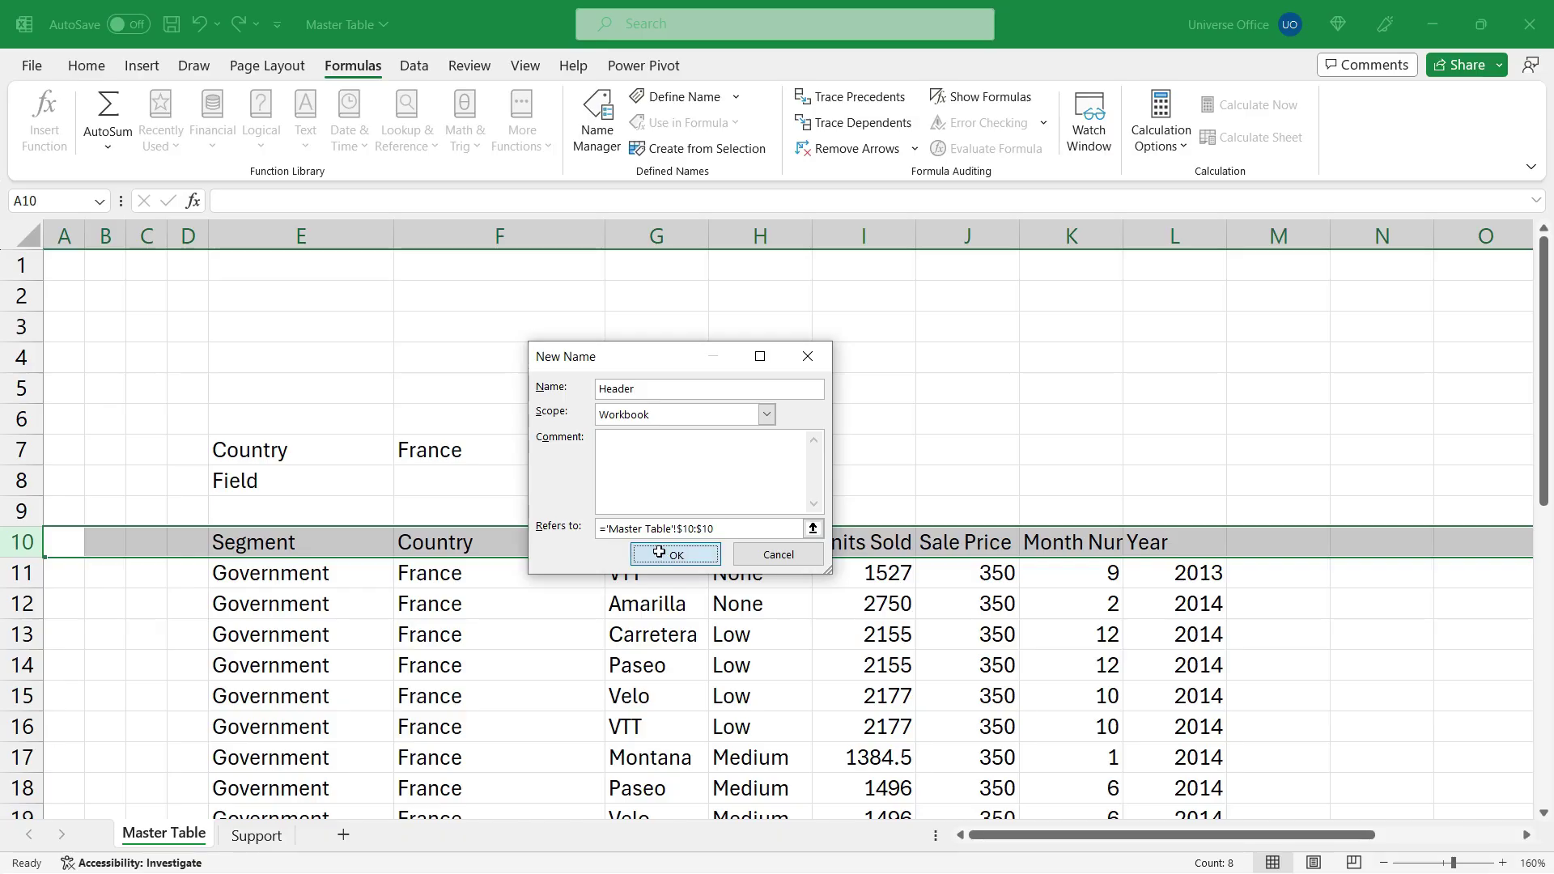
click(659, 552)
click(904, 660)
click(518, 484)
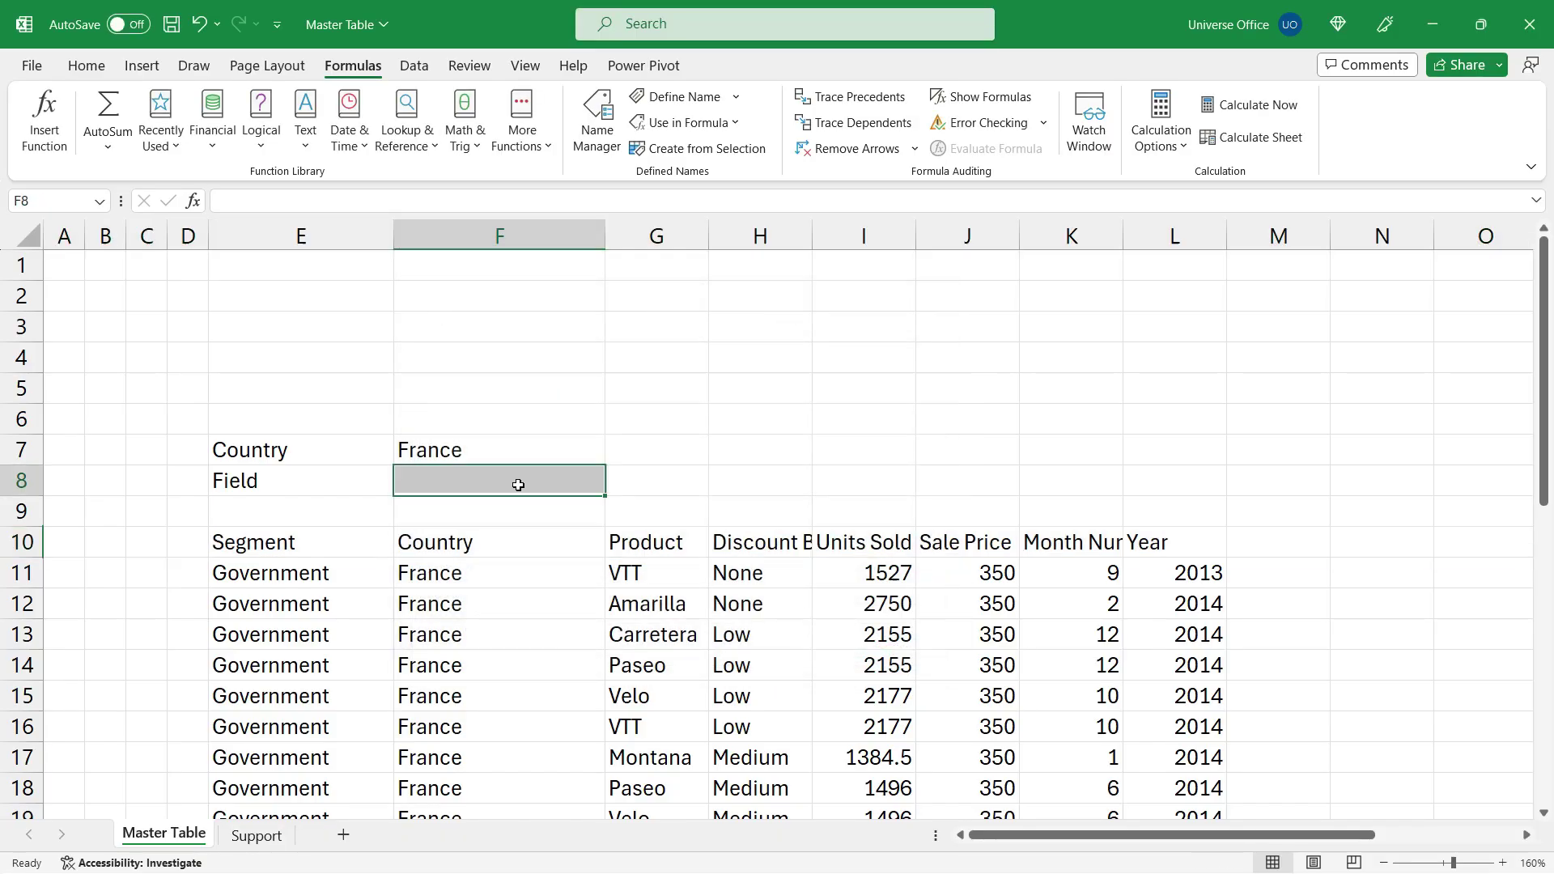
click(414, 64)
- Give F8 a List validation with source =INDIRECT("Header") and test the new dropdown
click(1060, 148)
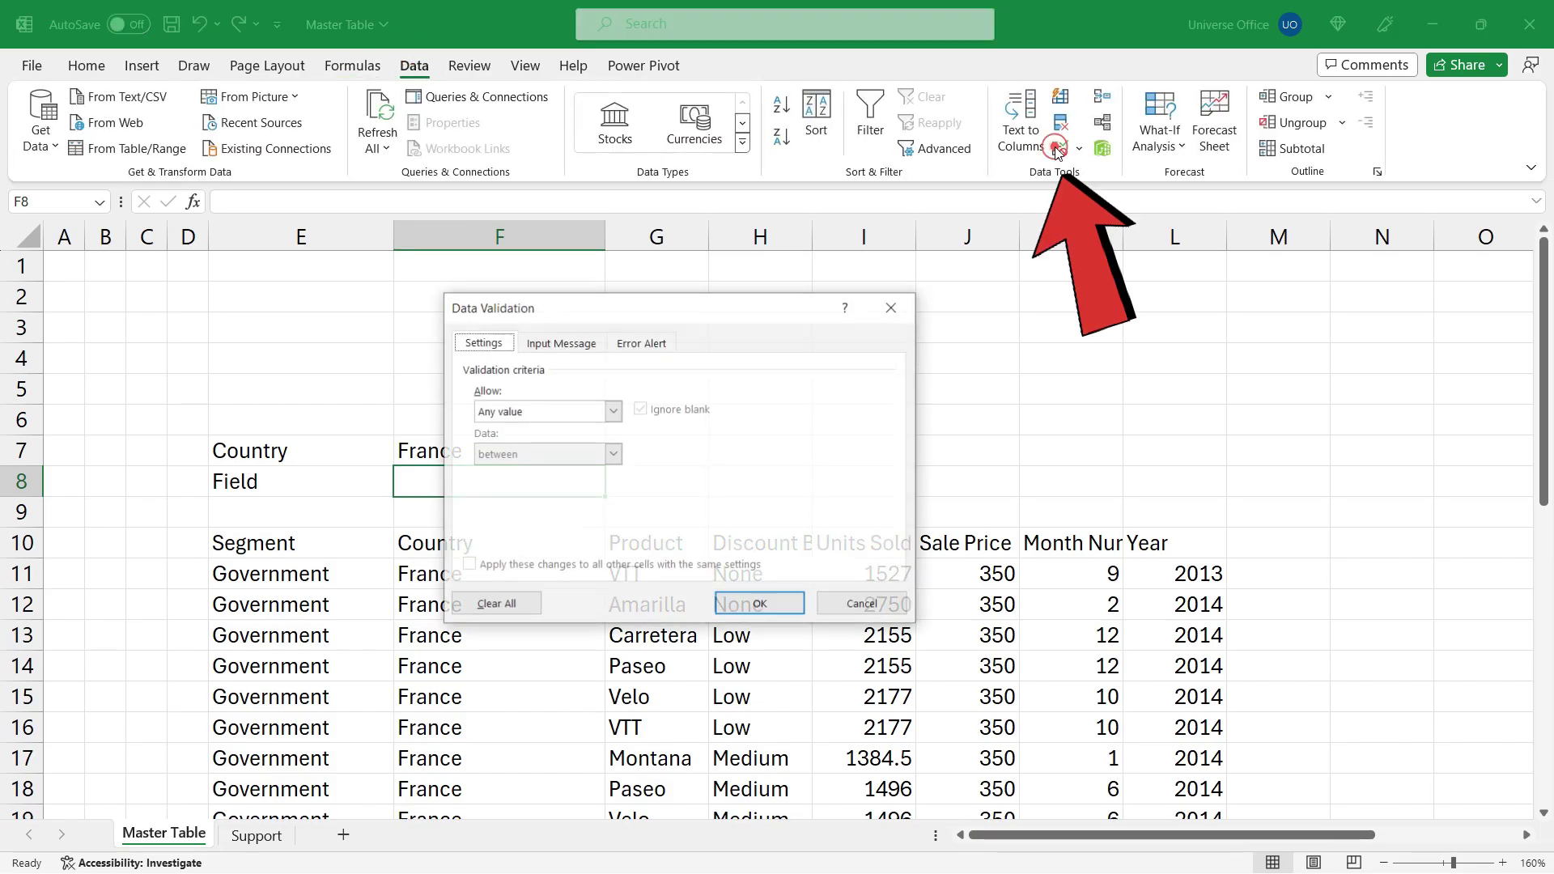
click(613, 410)
click(565, 474)
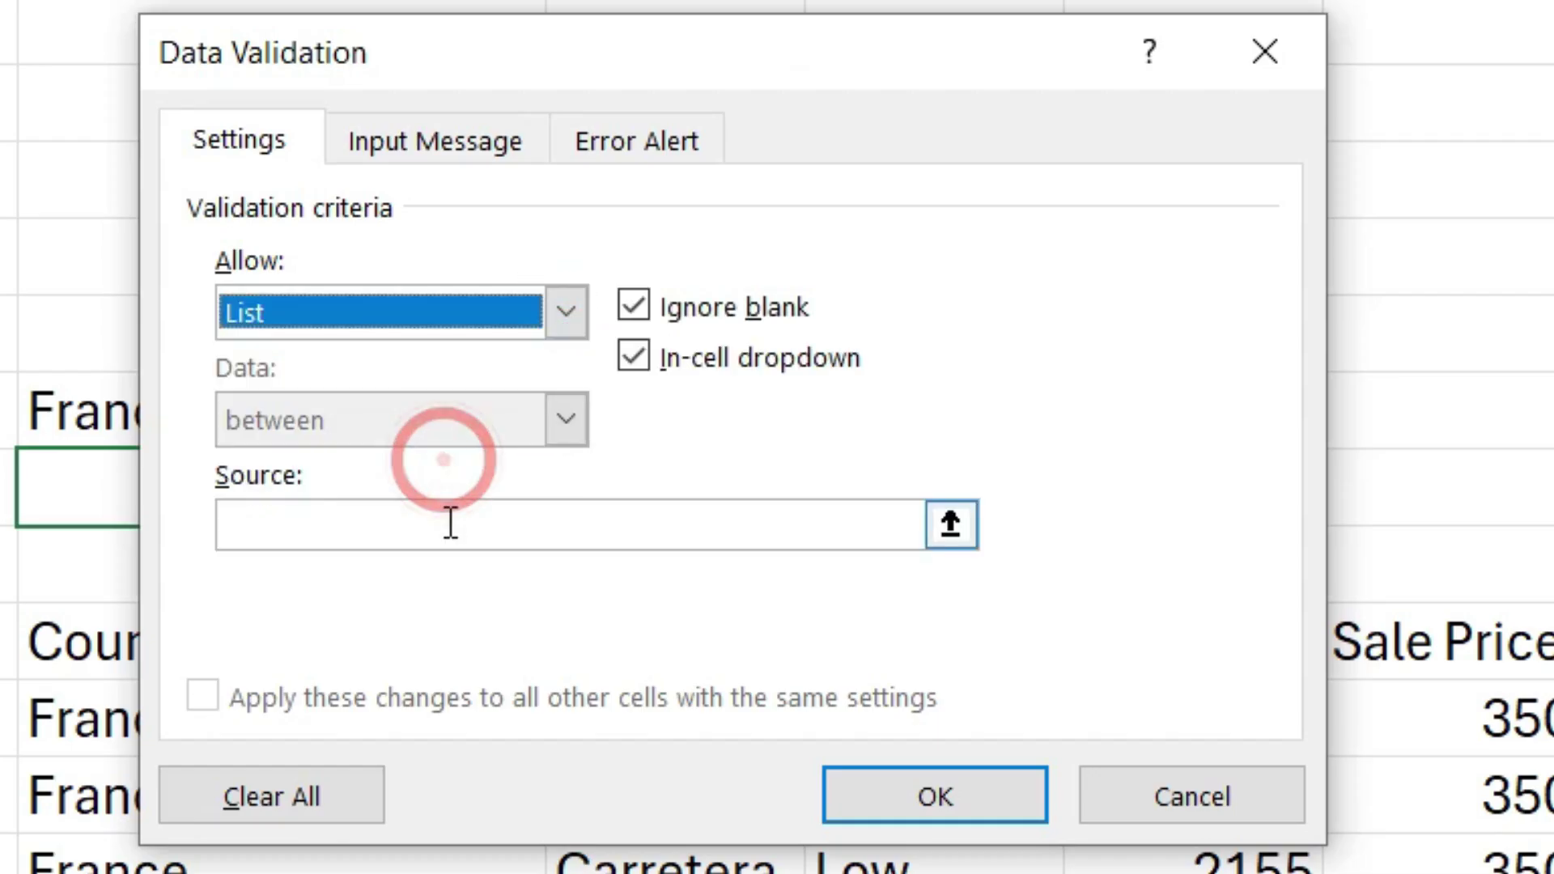
click(450, 523)
text(=INDIREC)
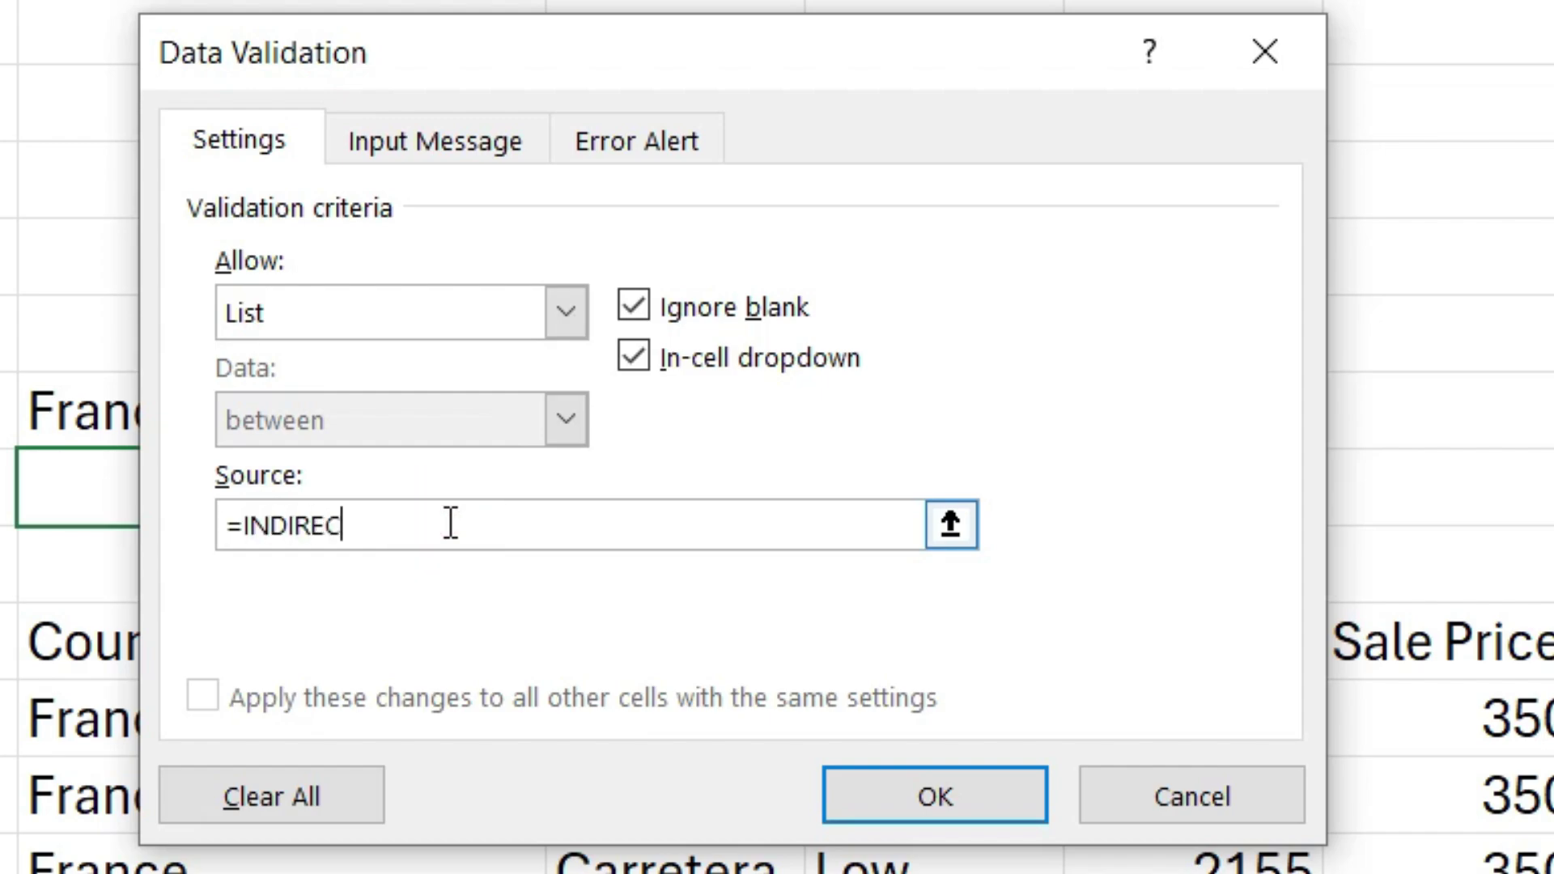
text(T("Header")
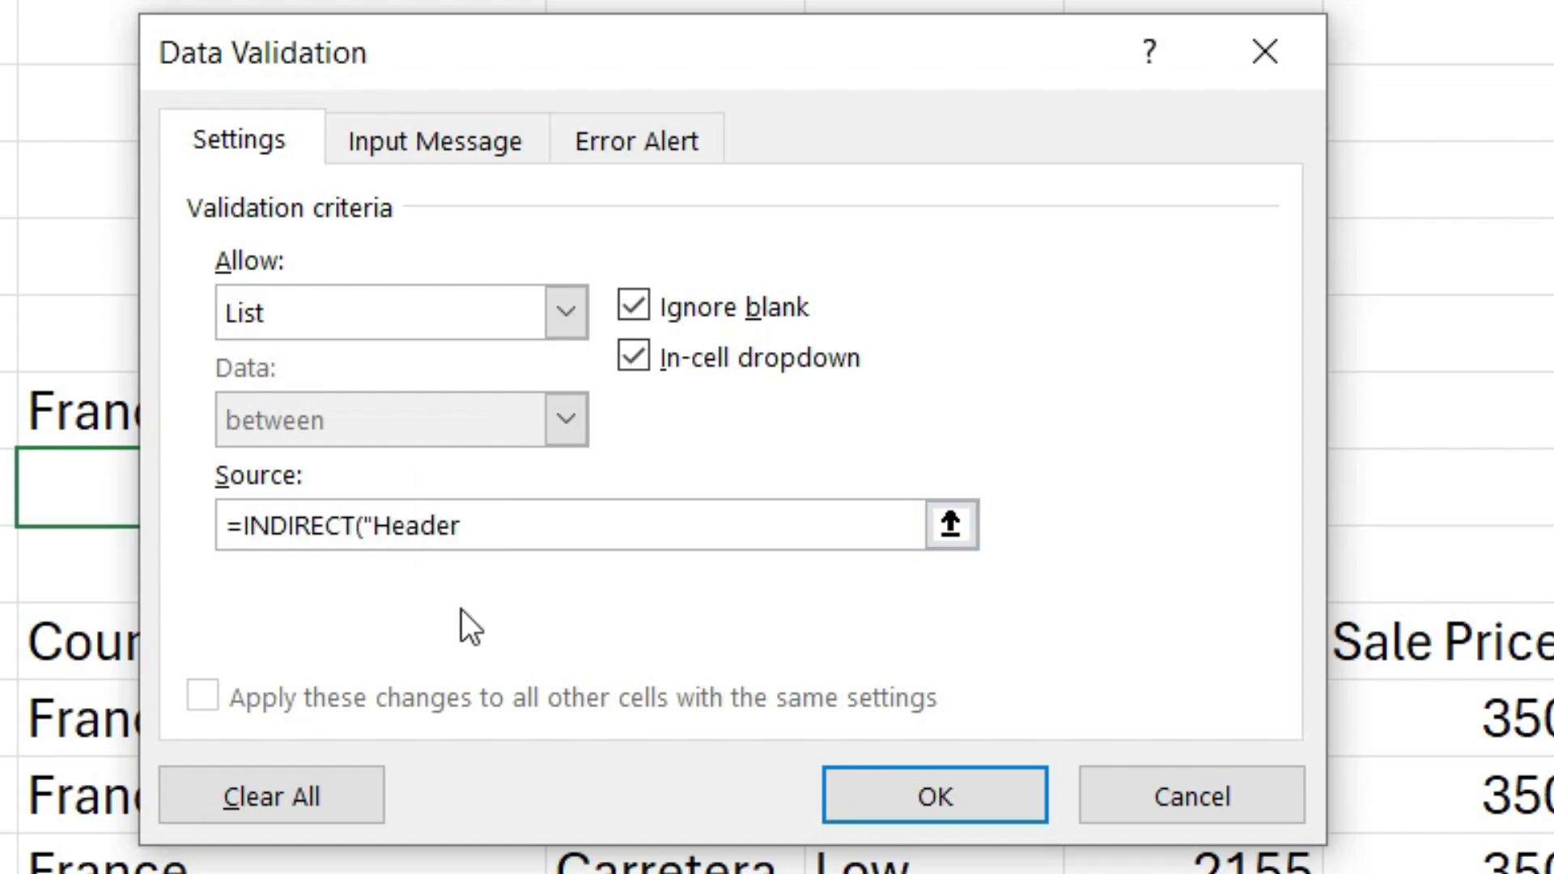
text())
click(935, 795)
click(870, 449)
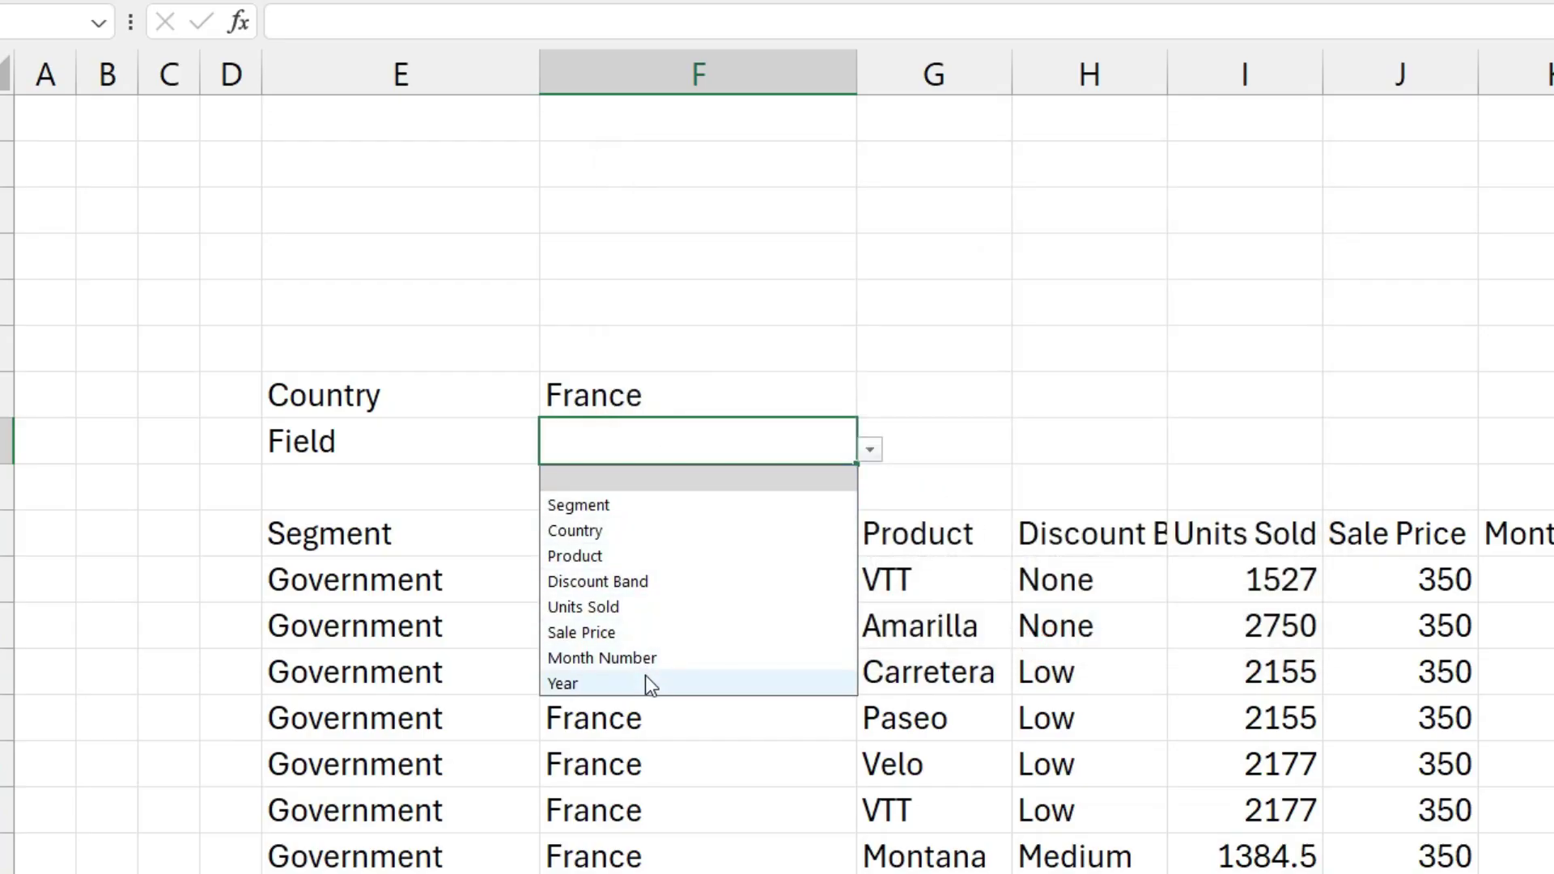
click(782, 385)
click(874, 401)
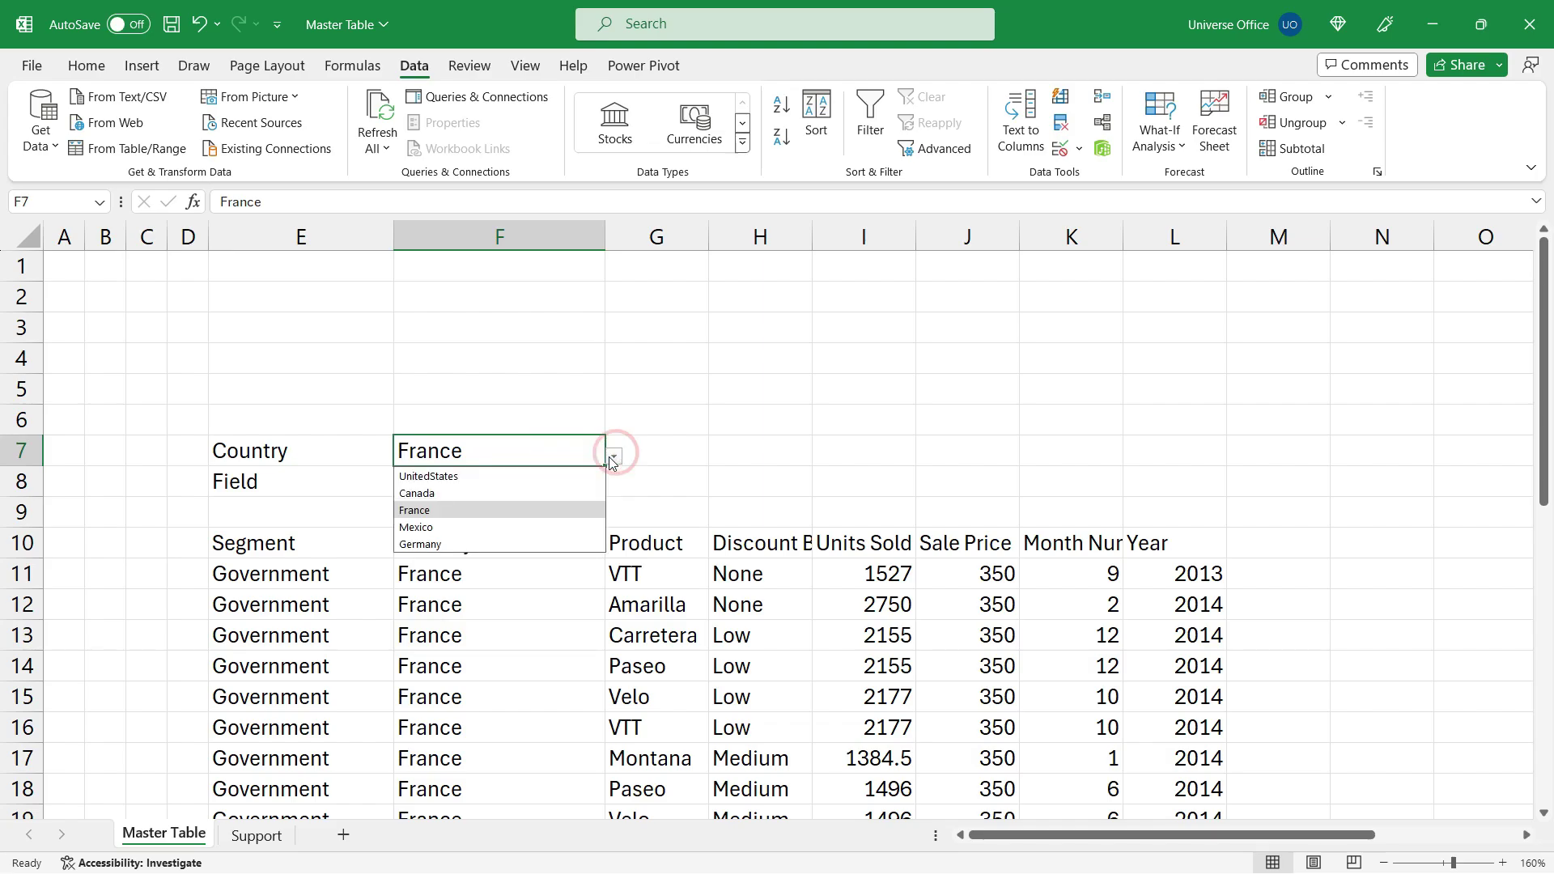
- Set the Country to Mexico and the Field to Segment
click(513, 527)
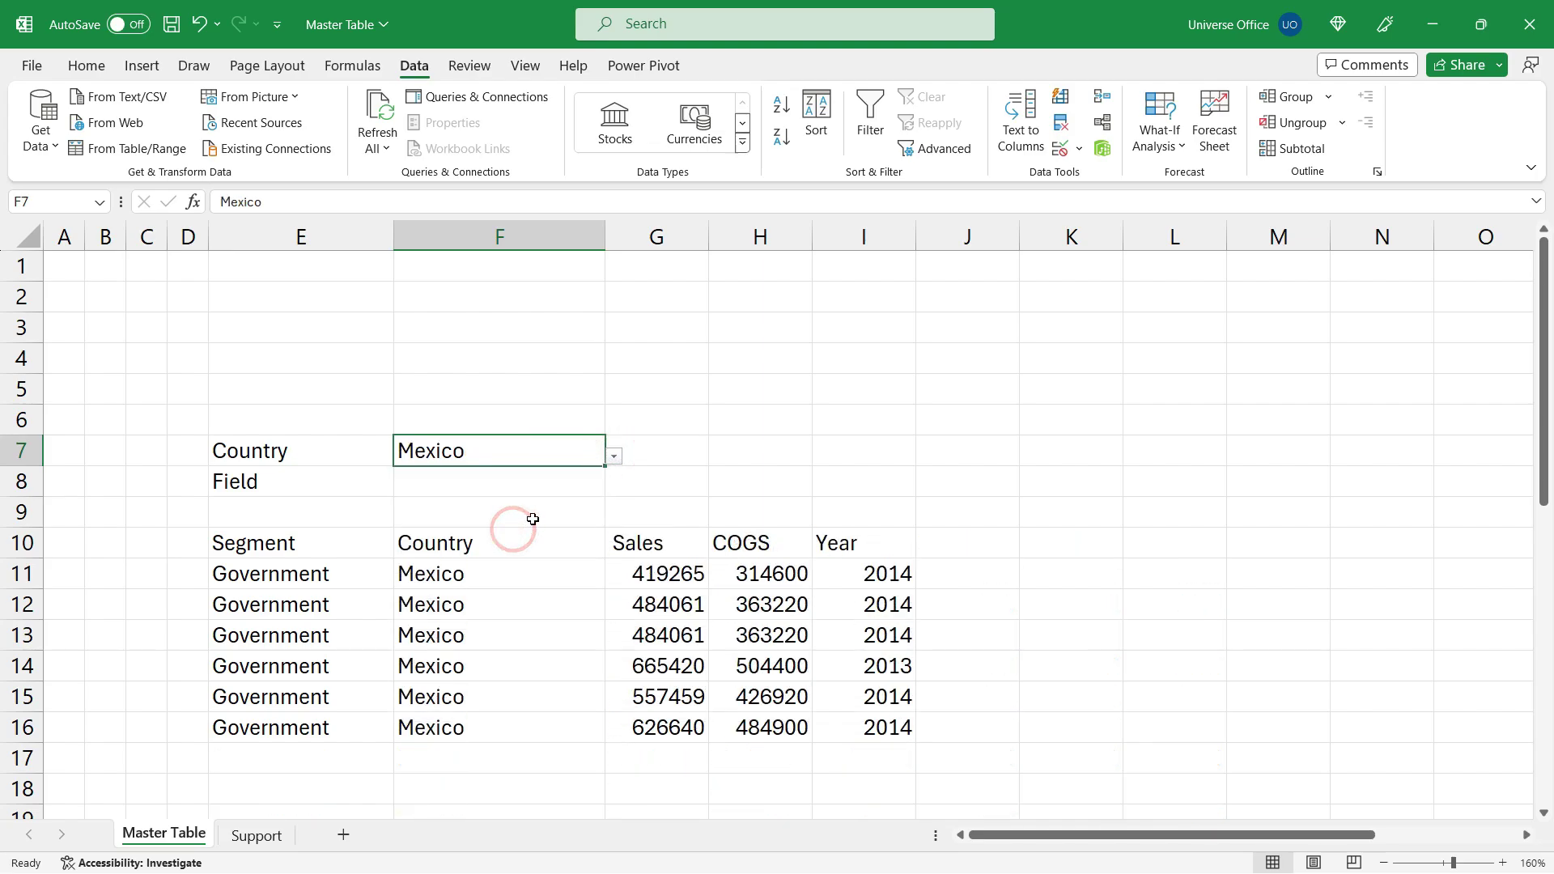
drag(332, 548, 814, 547)
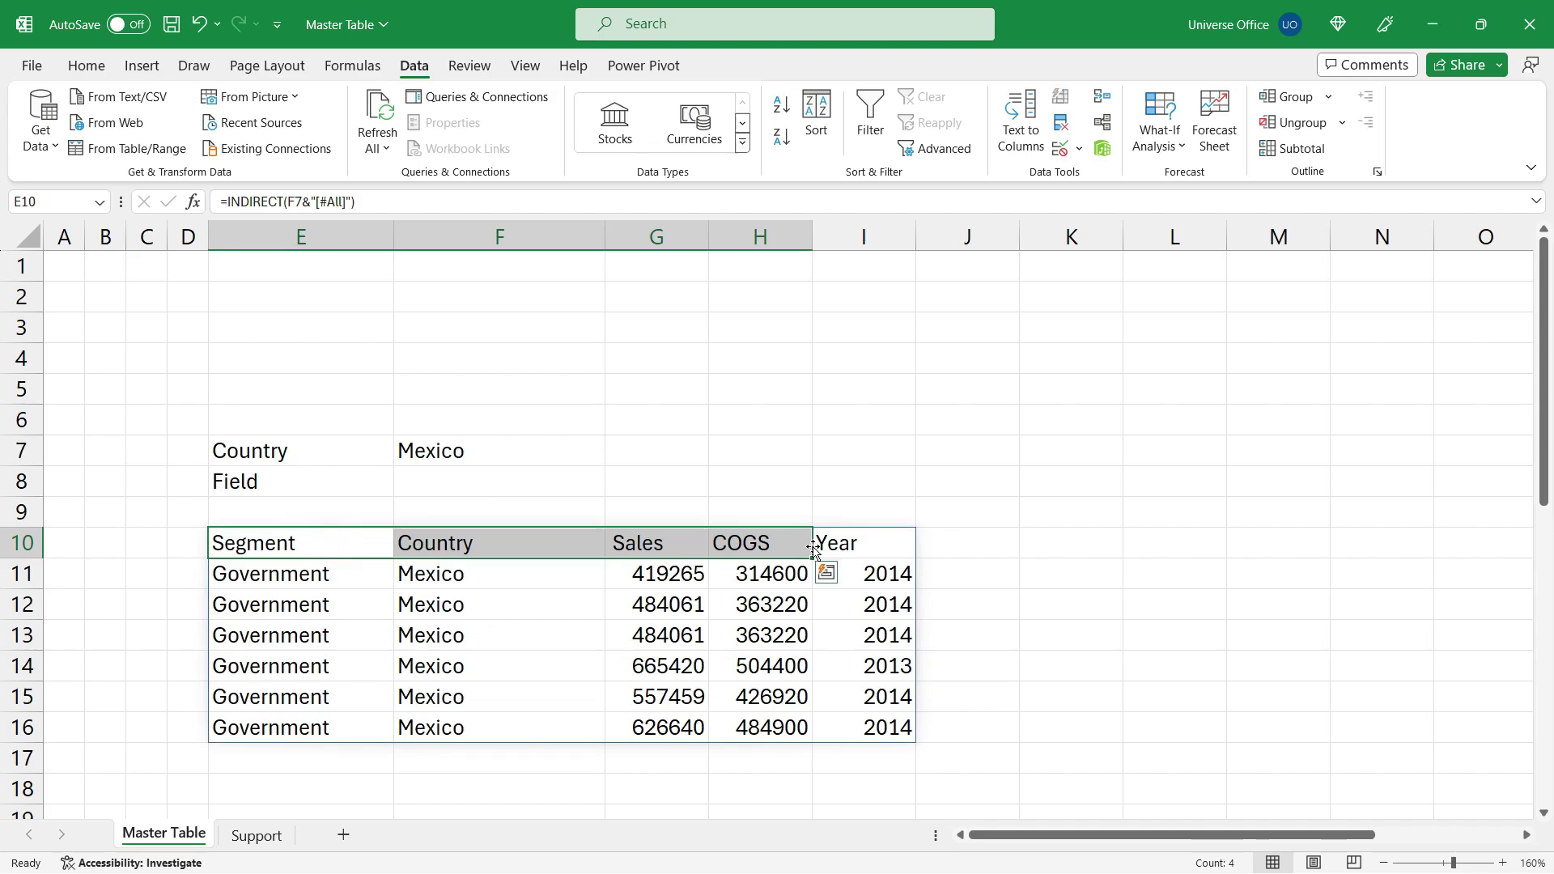
click(591, 485)
click(612, 489)
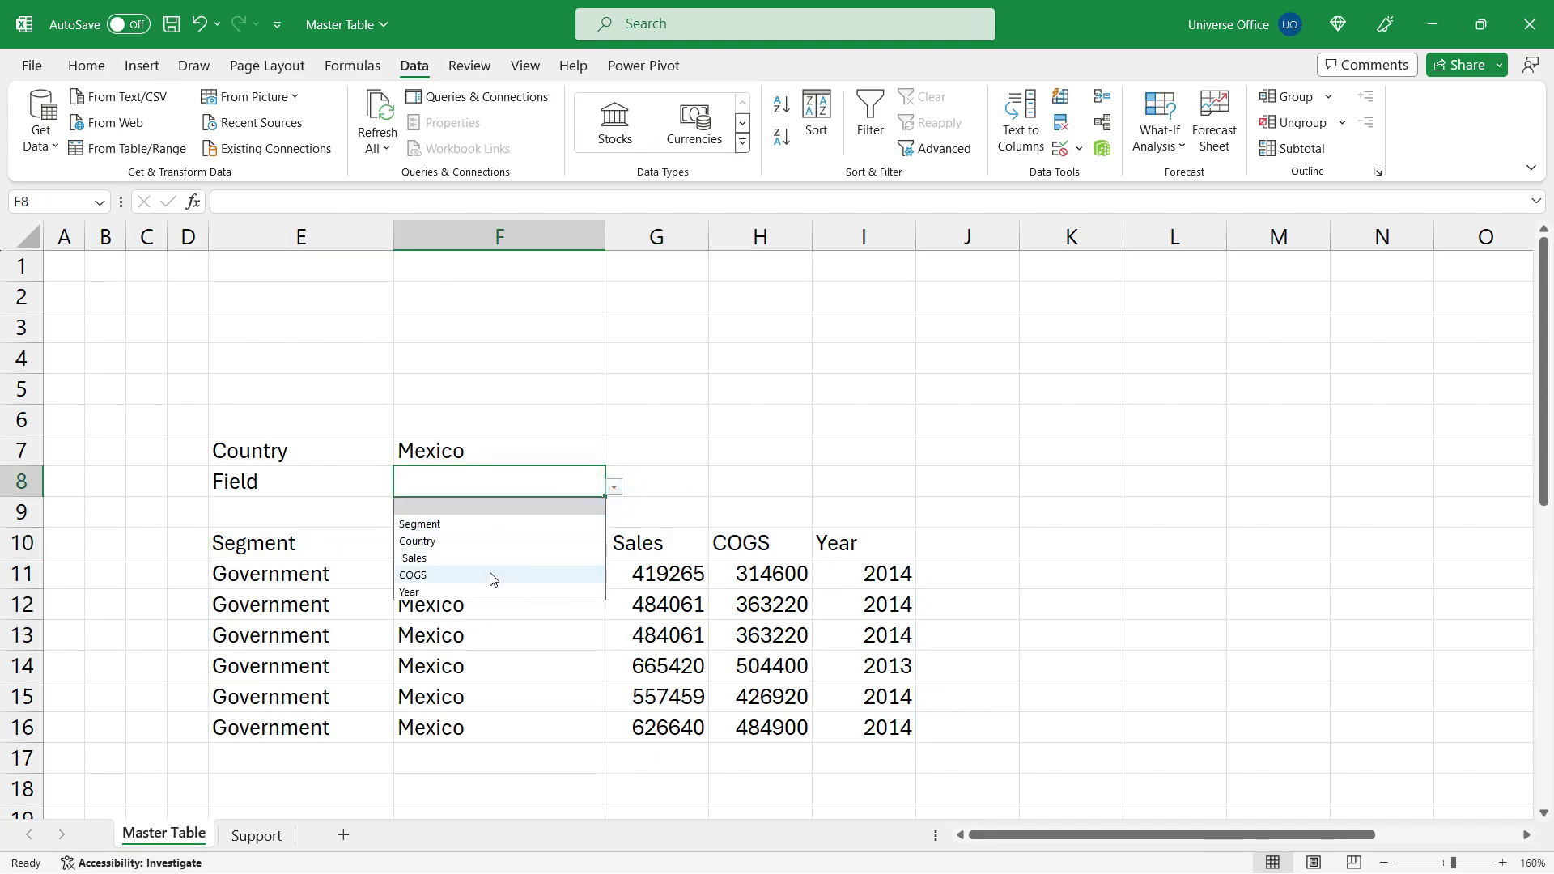
click(420, 524)
click(733, 452)
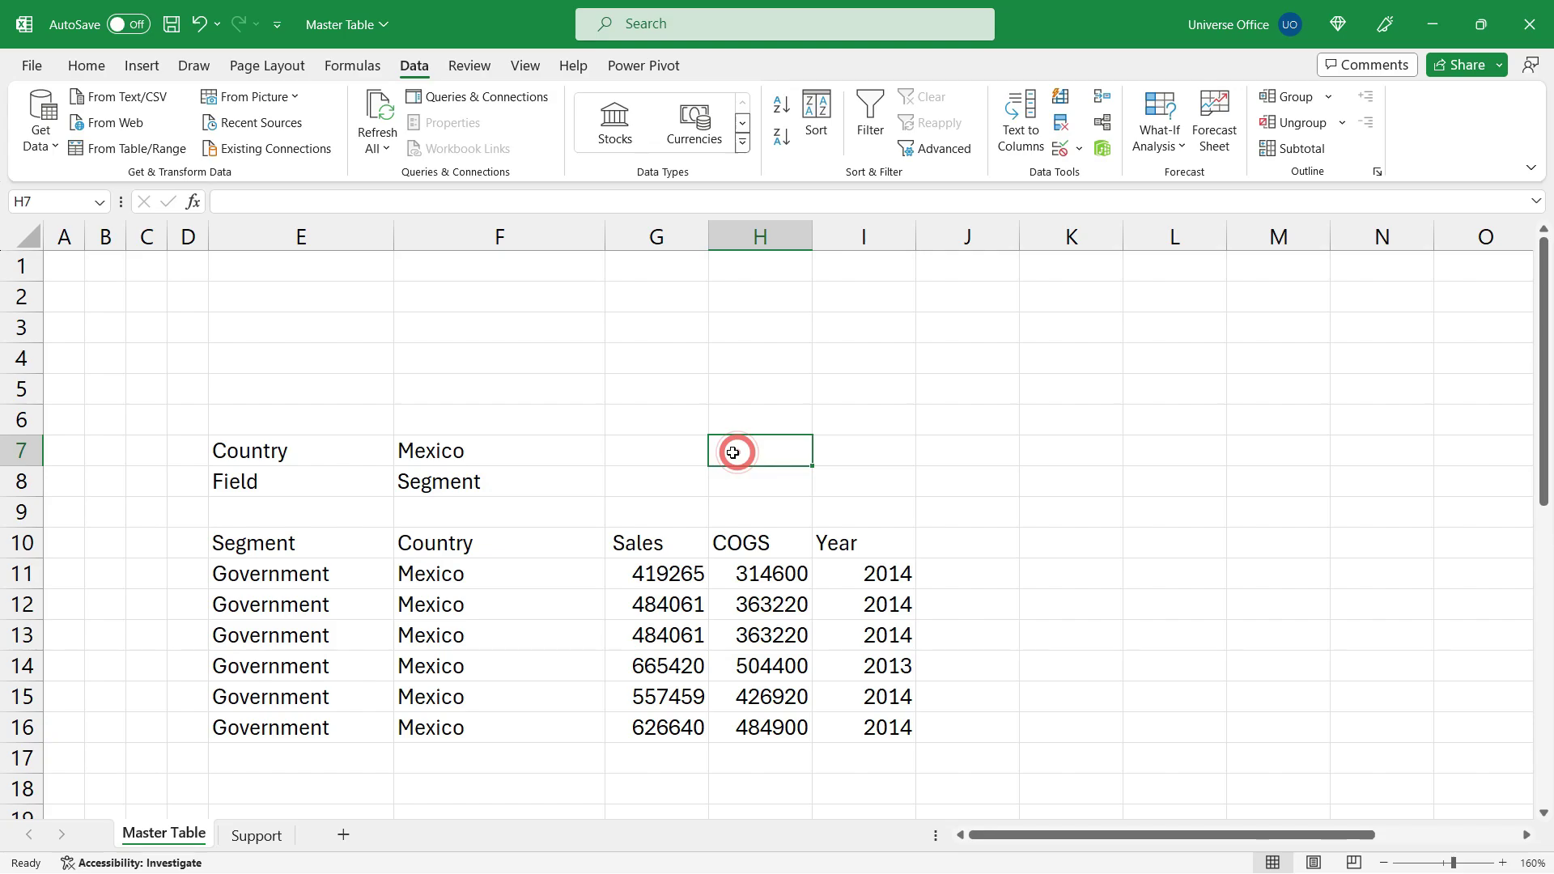
click(594, 483)
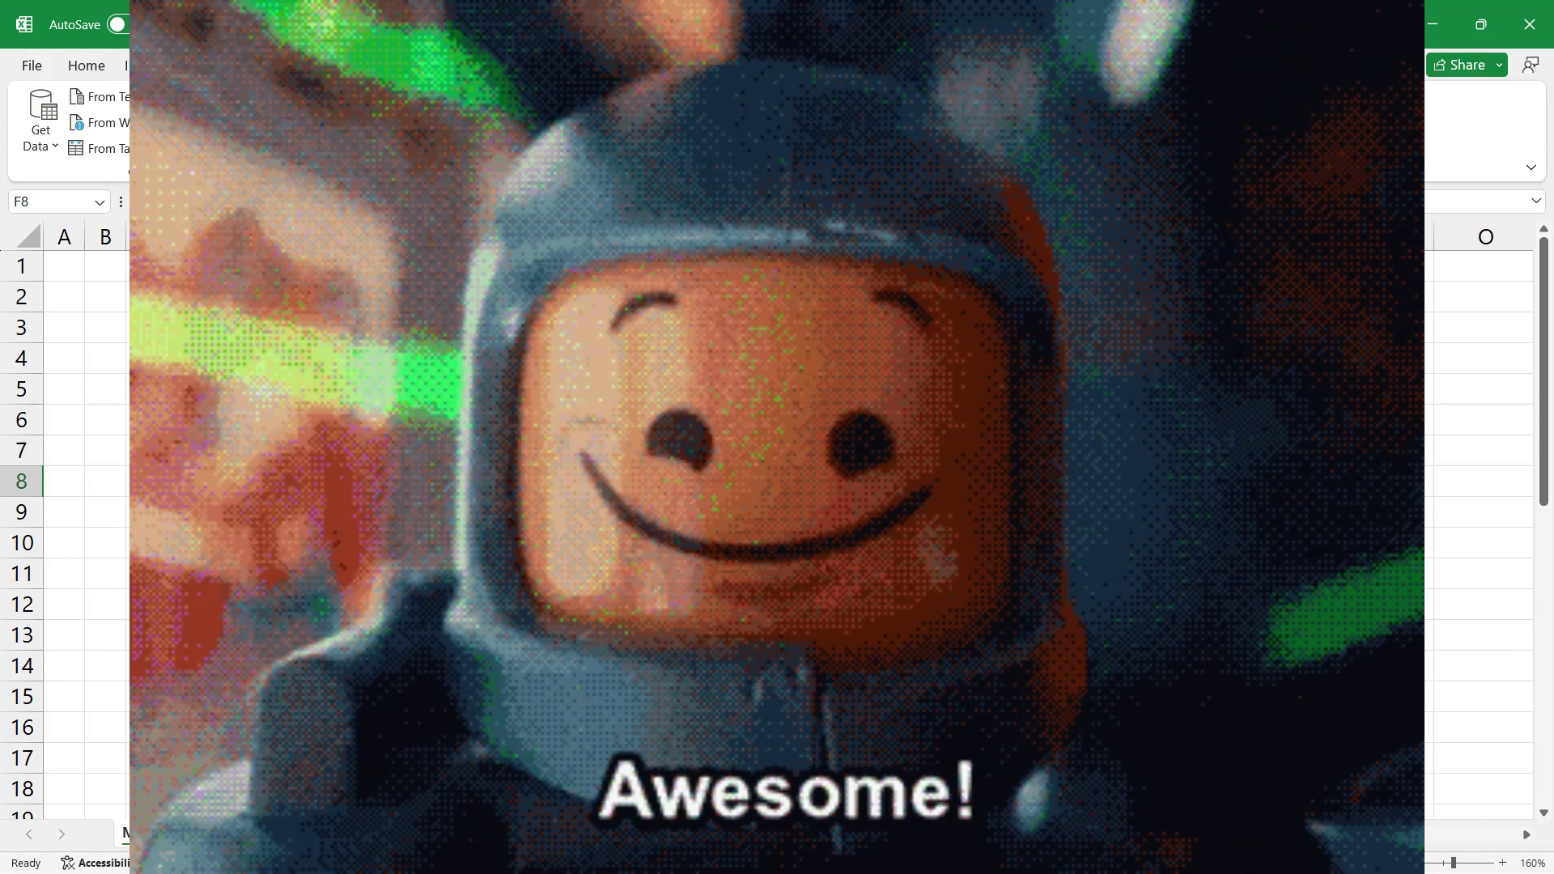
- Merge and centre H7:I8 and begin typing =mat into it
drag(742, 444, 826, 475)
click(103, 62)
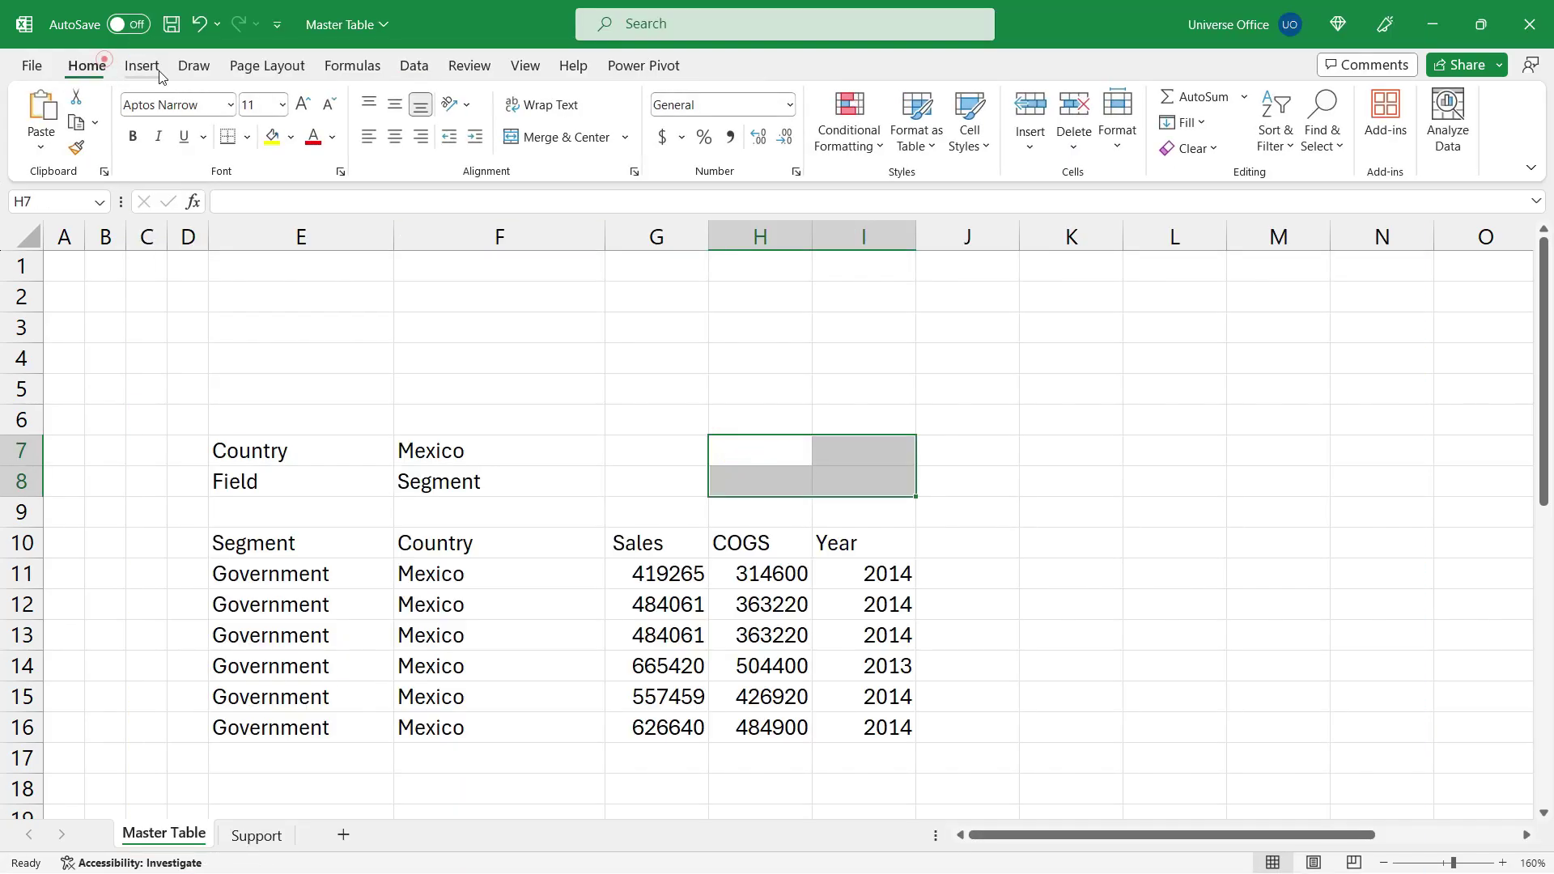
click(544, 138)
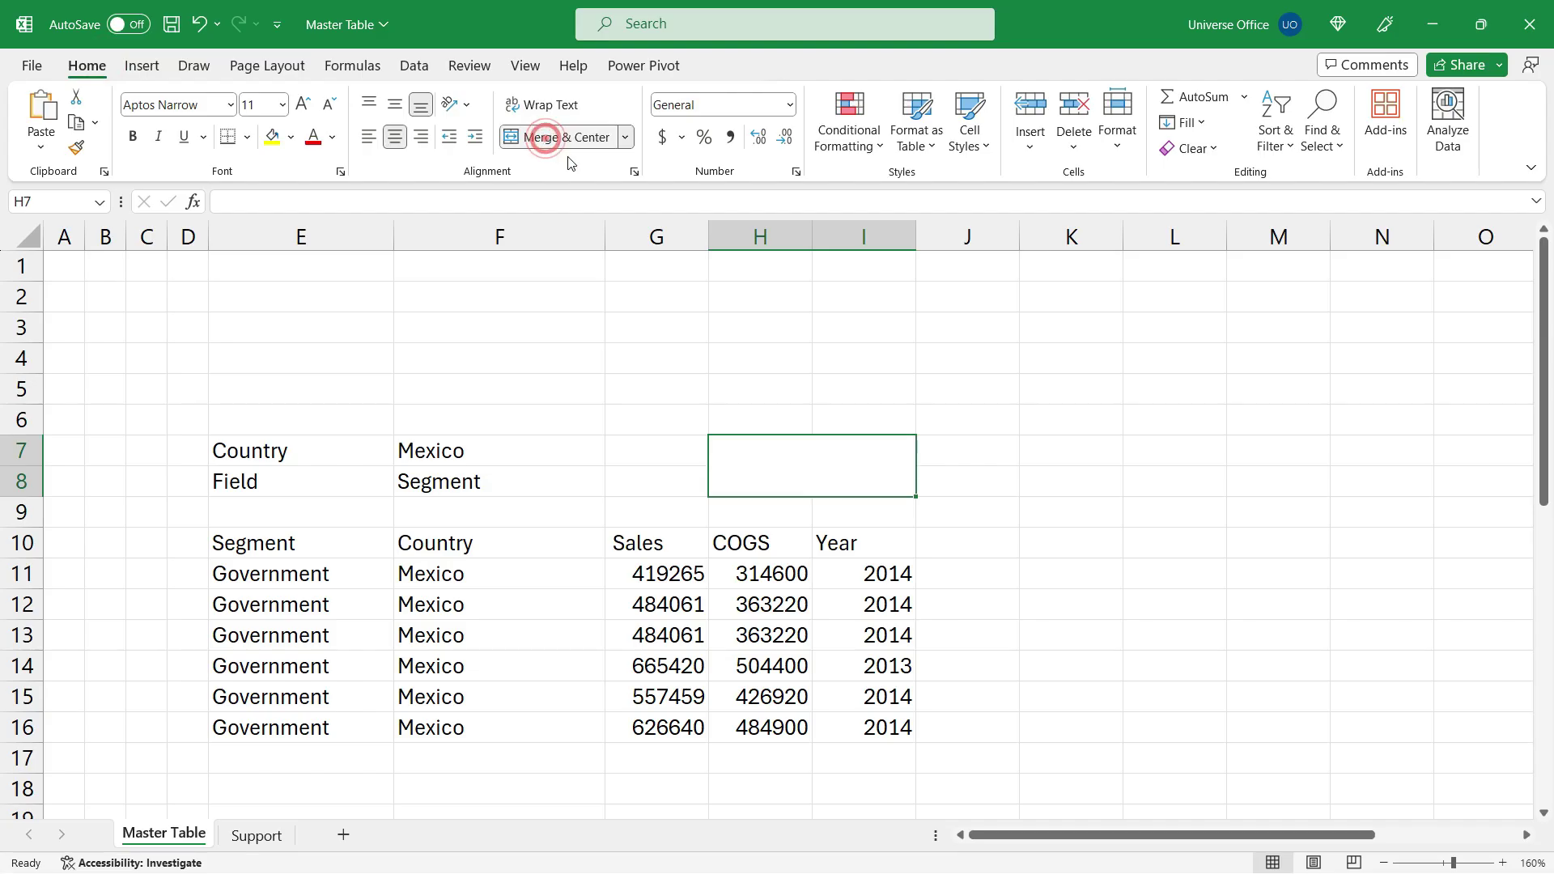
text(=)
text(mat)
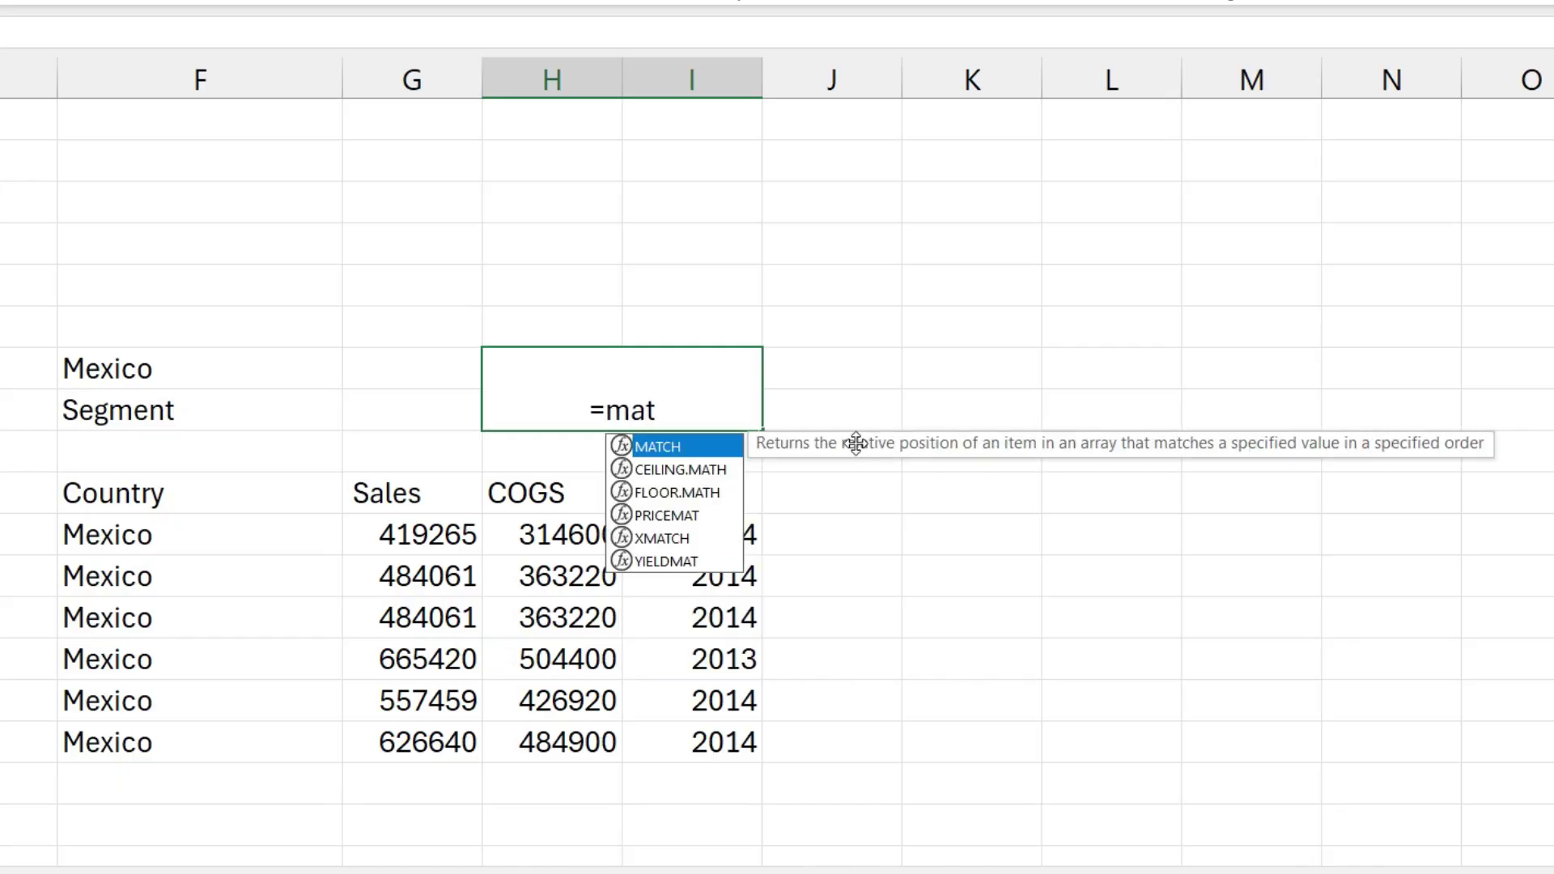
- Enter =MATCH(F8,Header,0) with exact match in H7, returning 5 for Segment
double_click(736, 449)
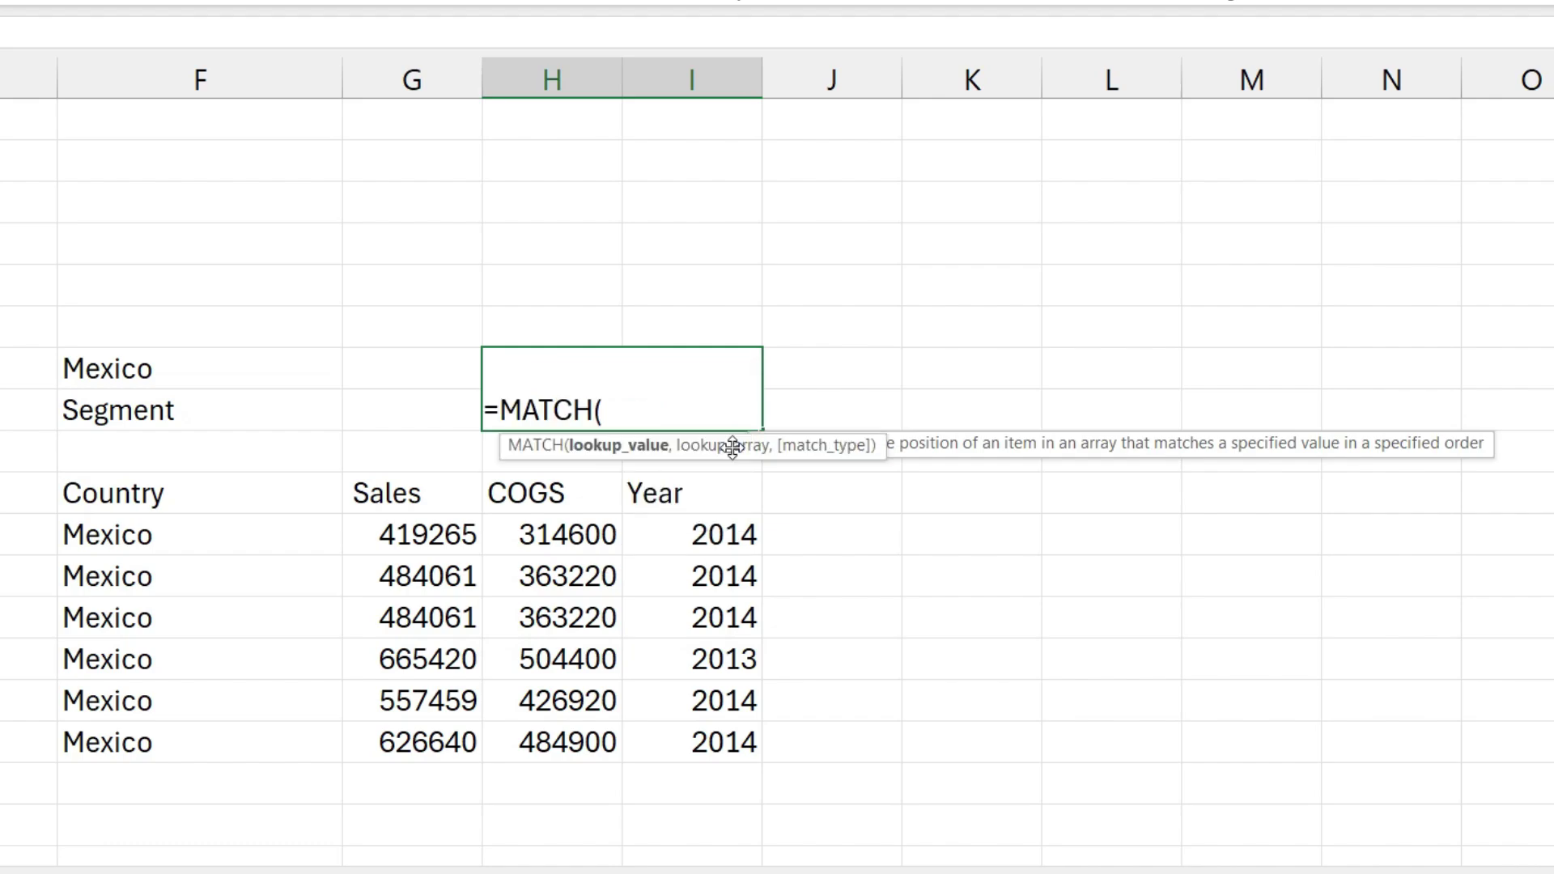
click(208, 413)
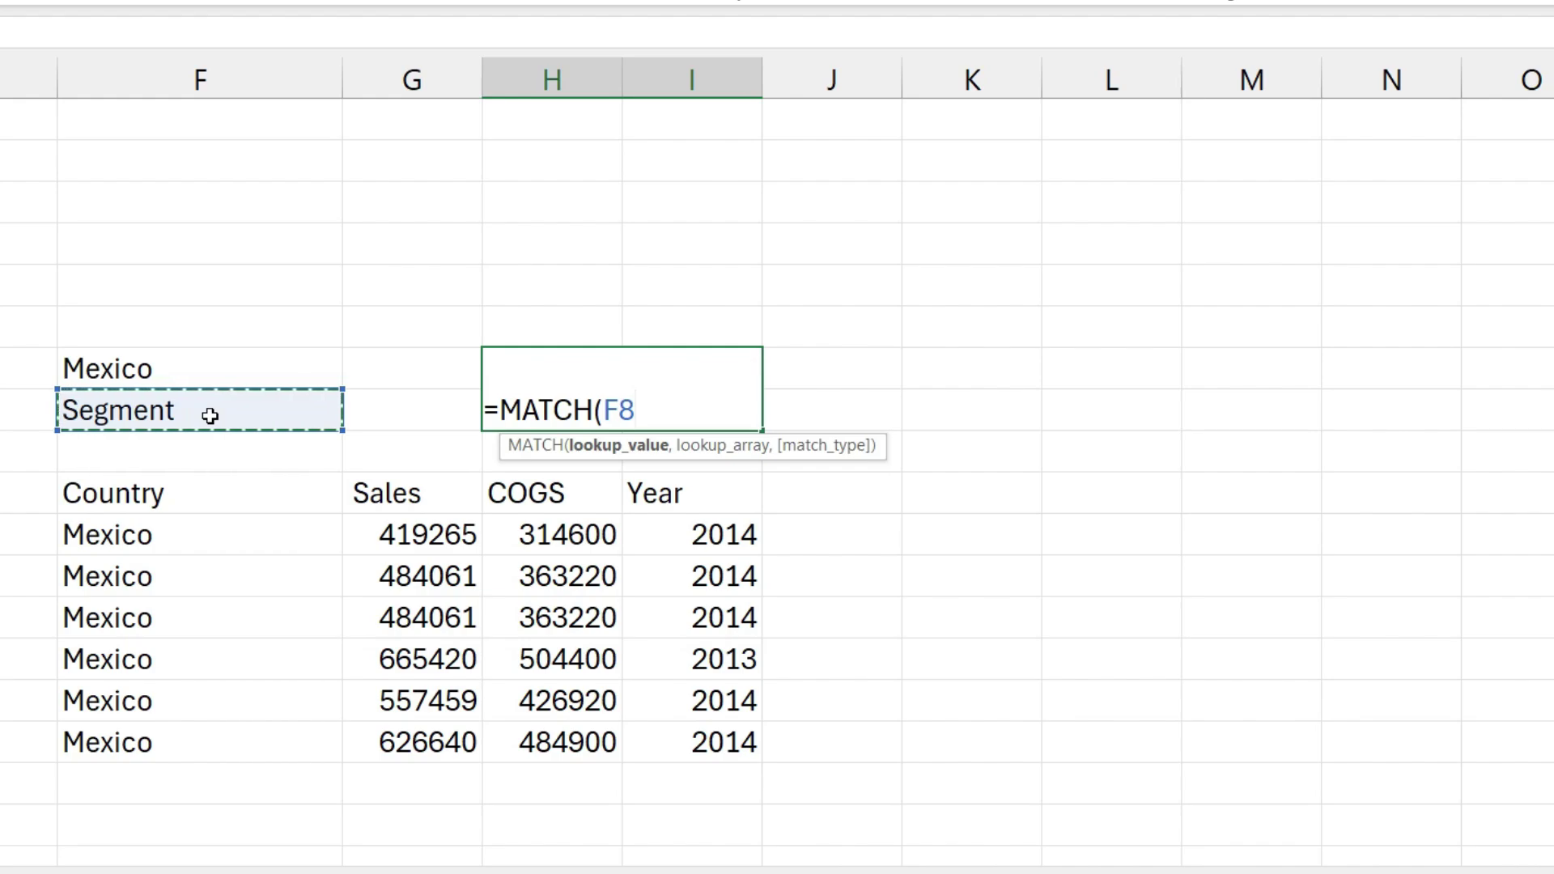
text(,)
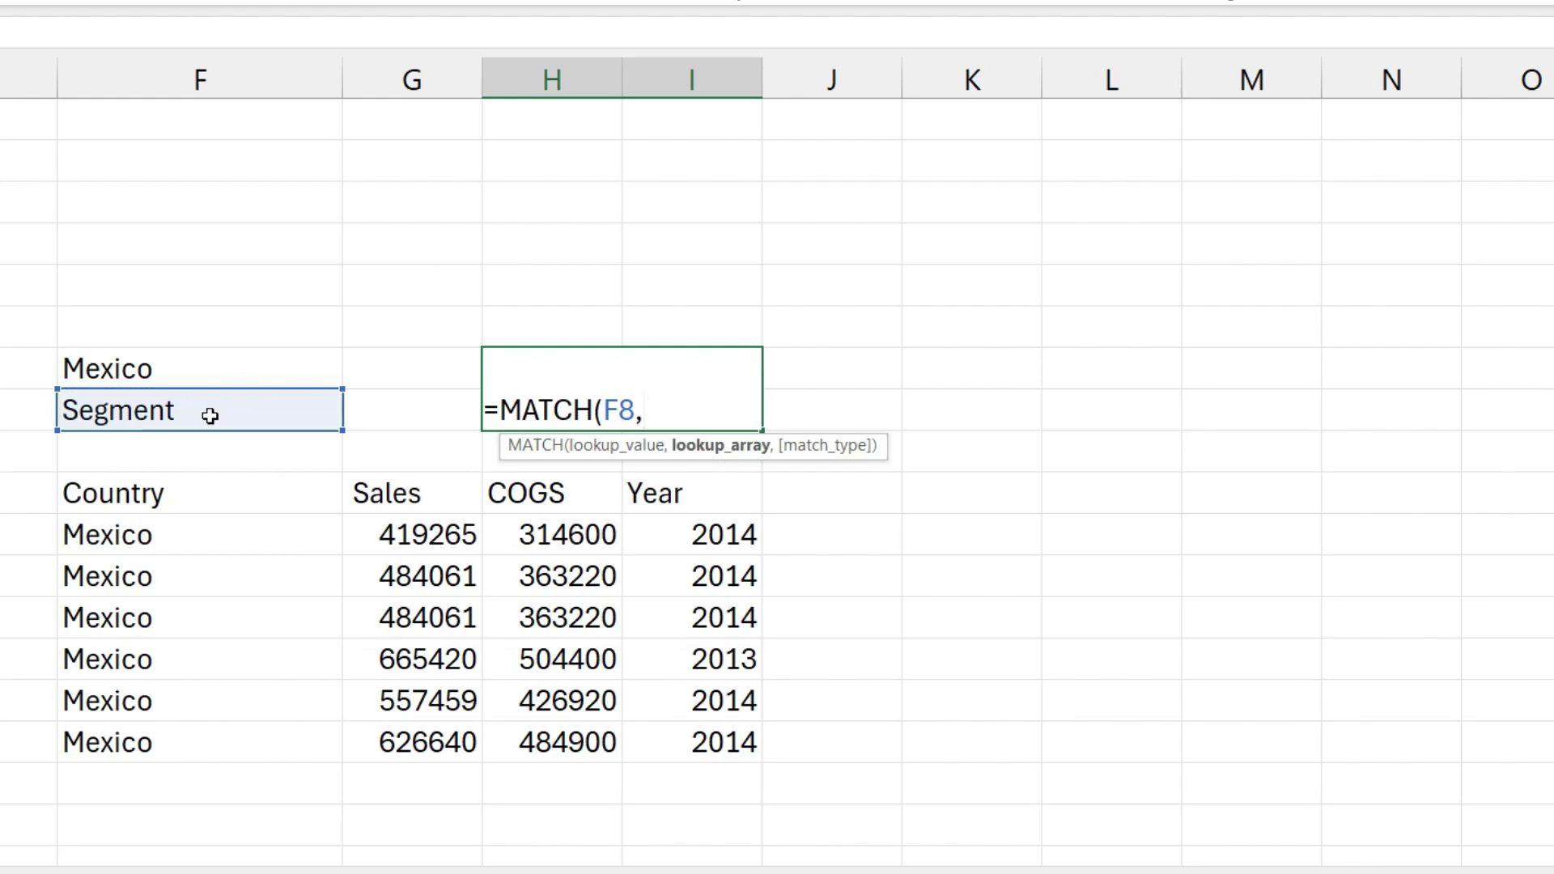
text(head)
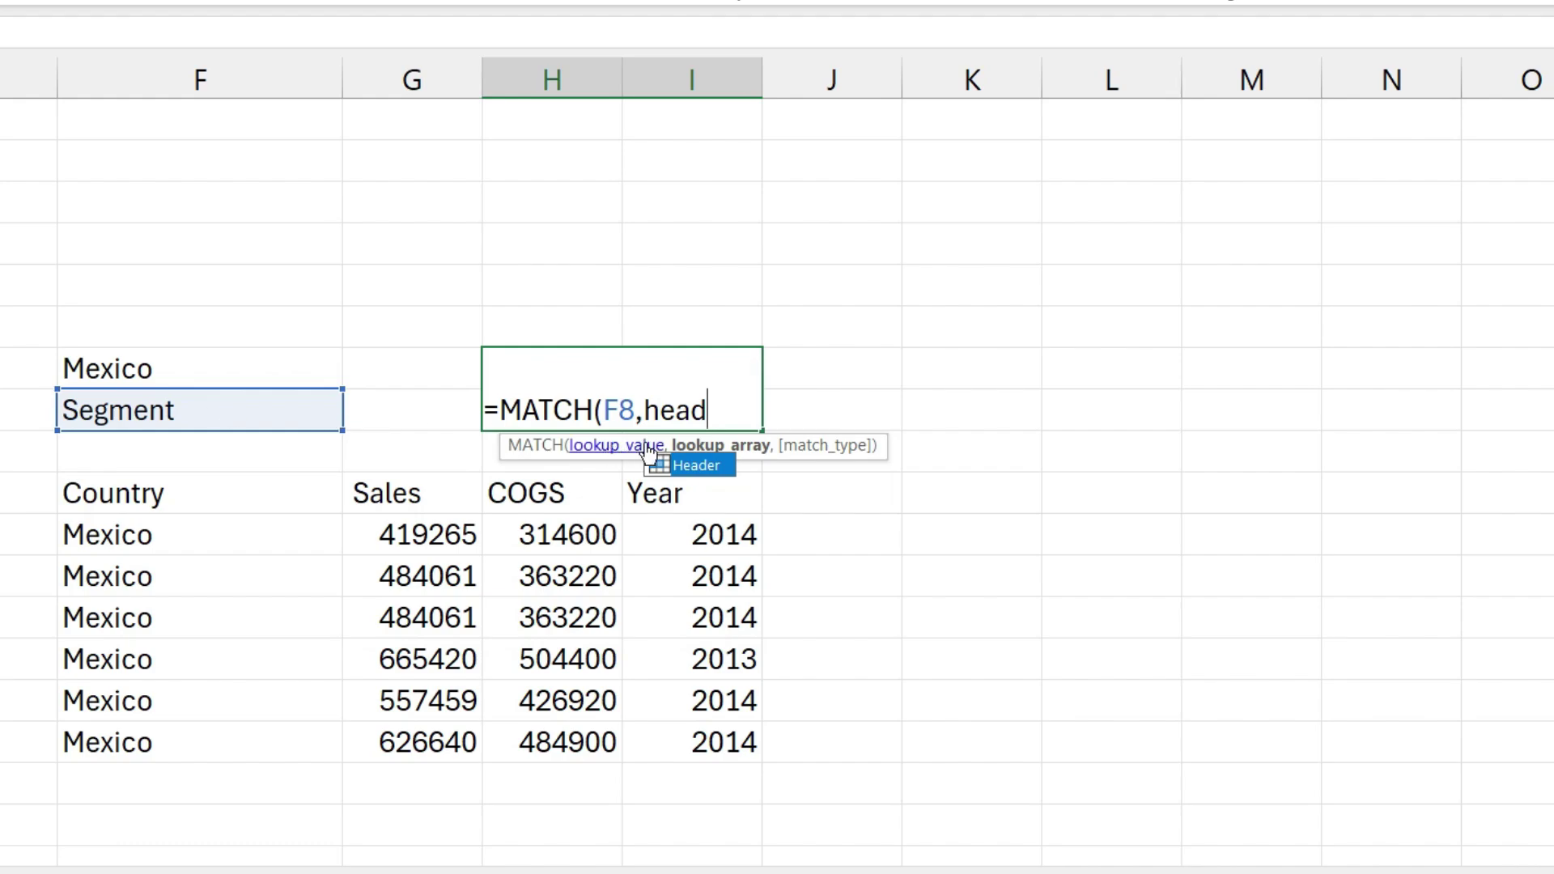
double_click(685, 472)
text(,)
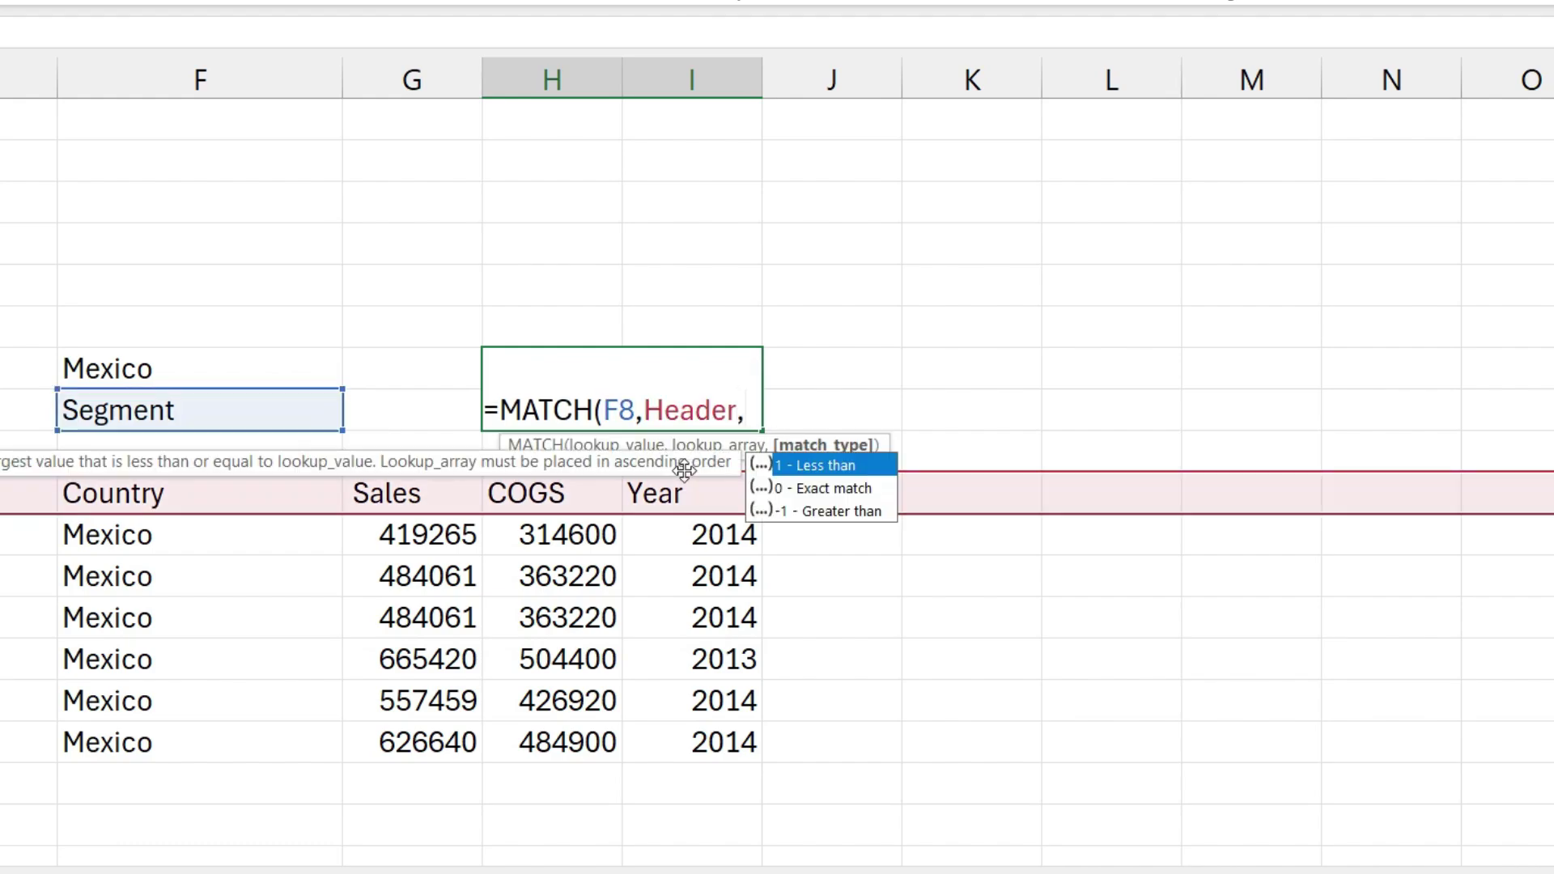
click(762, 488)
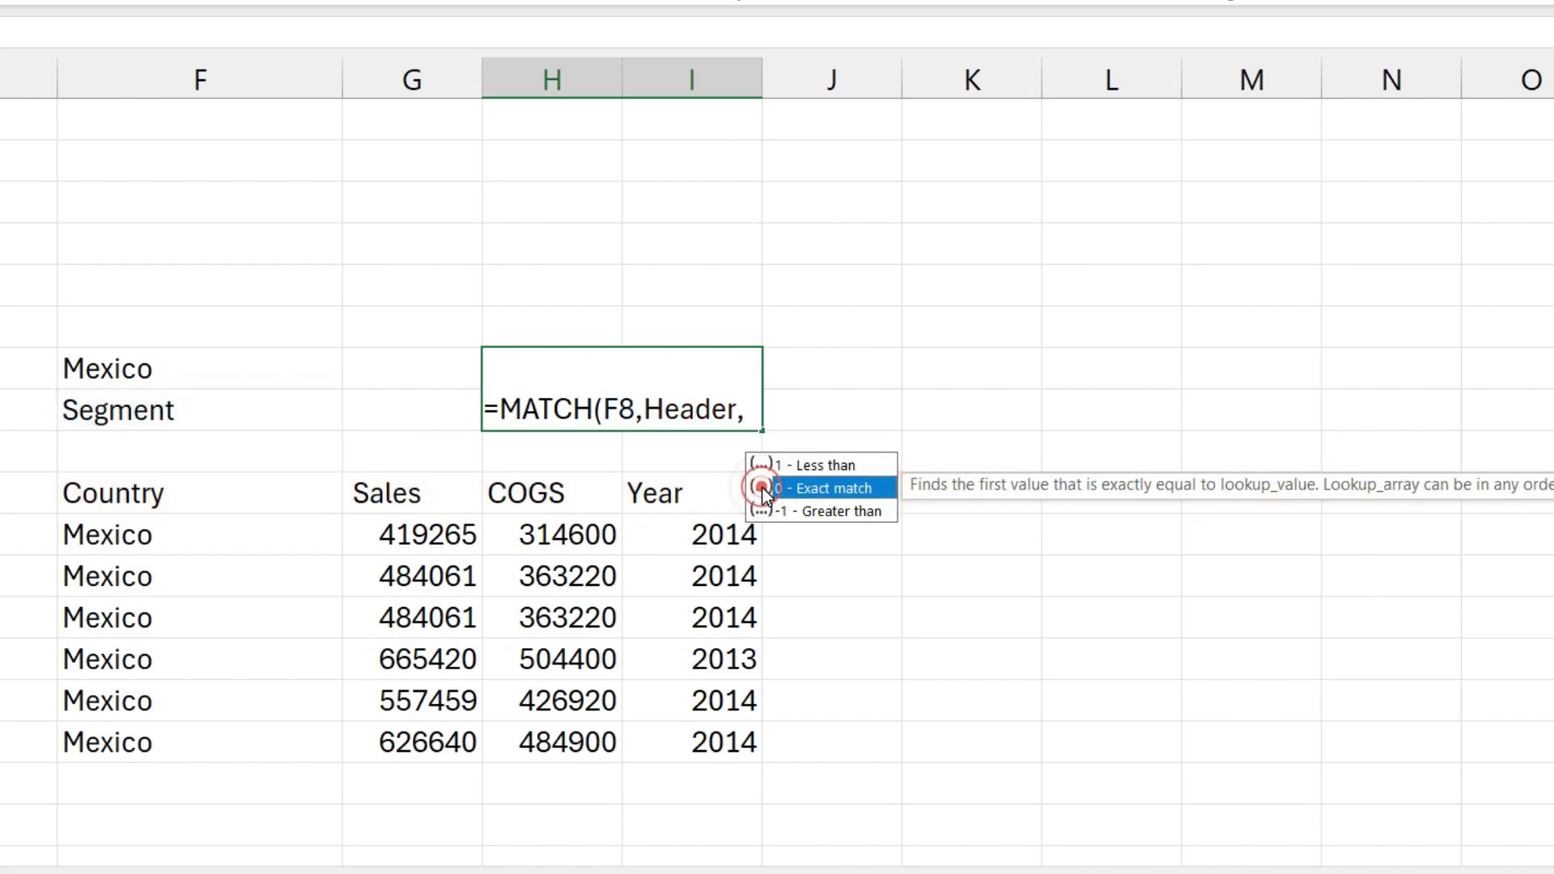
double_click(762, 488)
text())
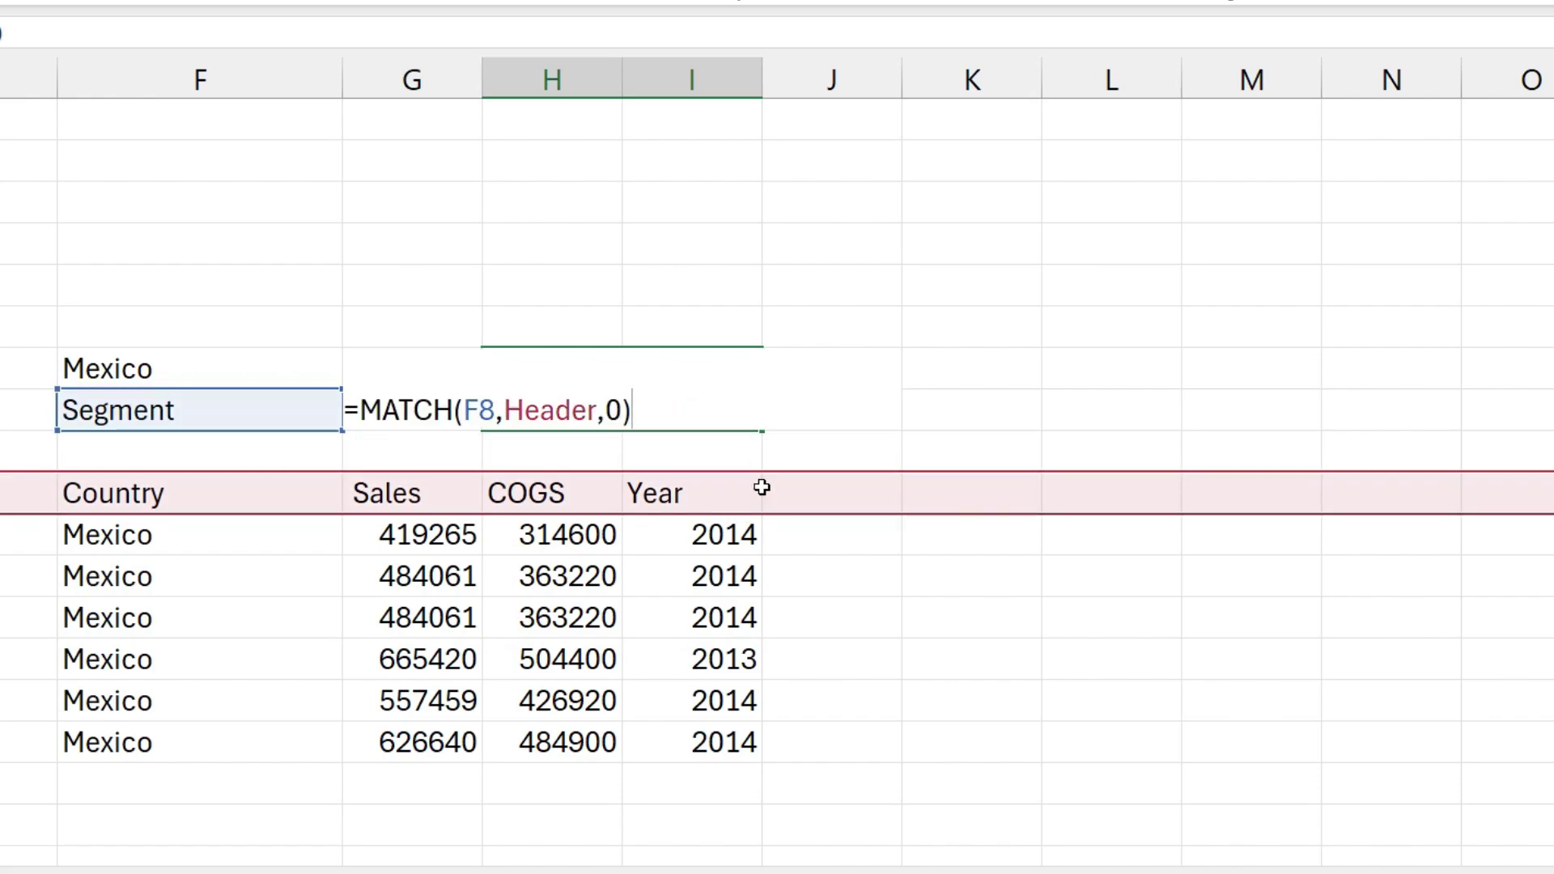
key(Return)
click(573, 404)
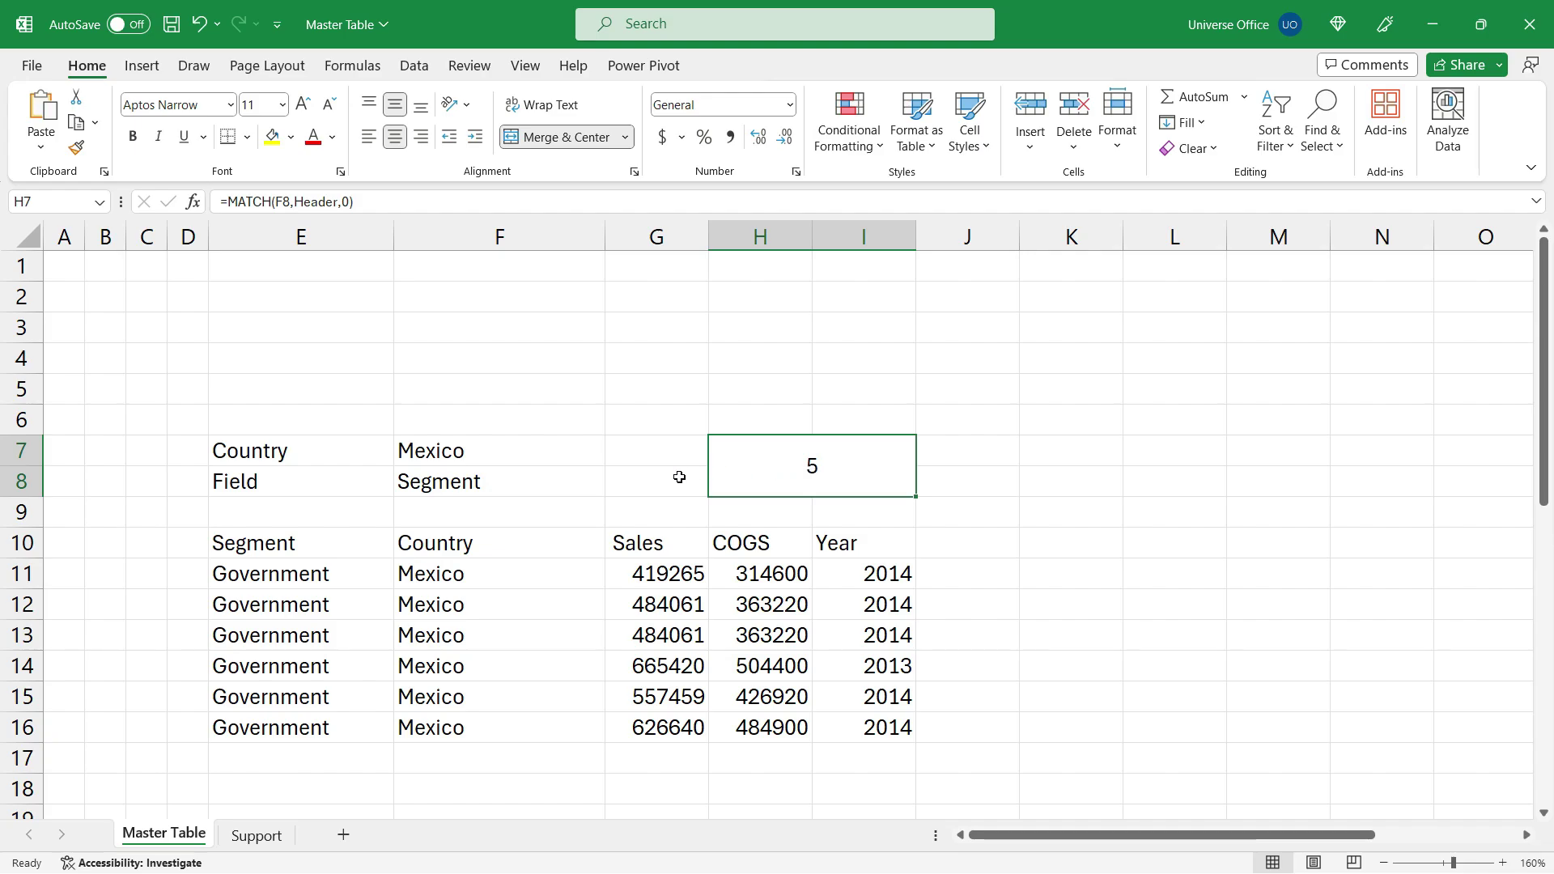
- Pick Sales in the Field dropdown so the match result updates to 7
click(584, 482)
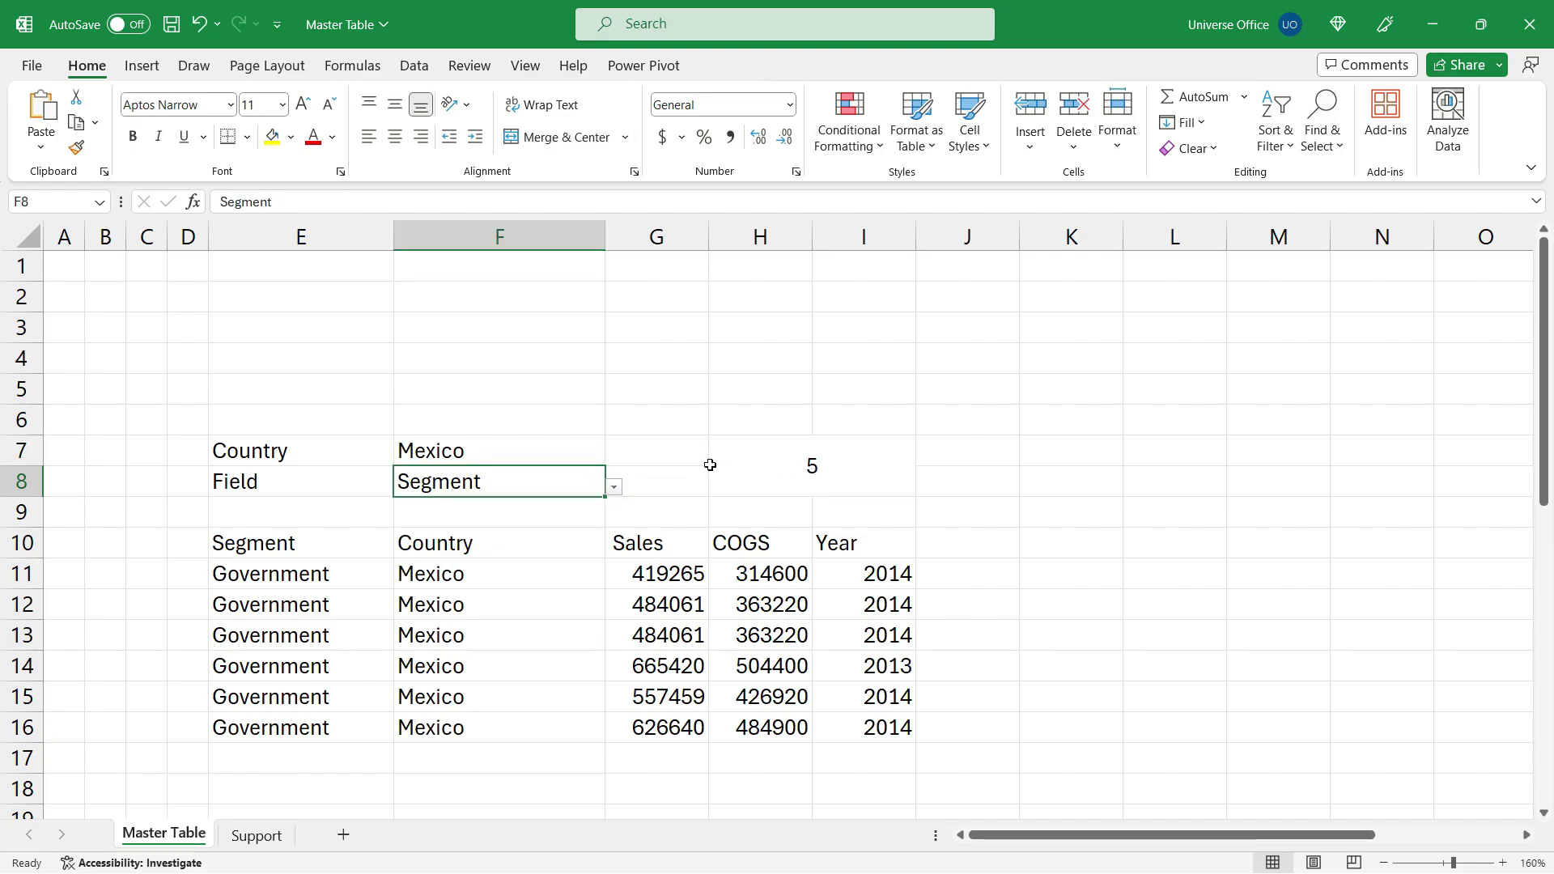
key(Down)
key(Down)
key(Left)
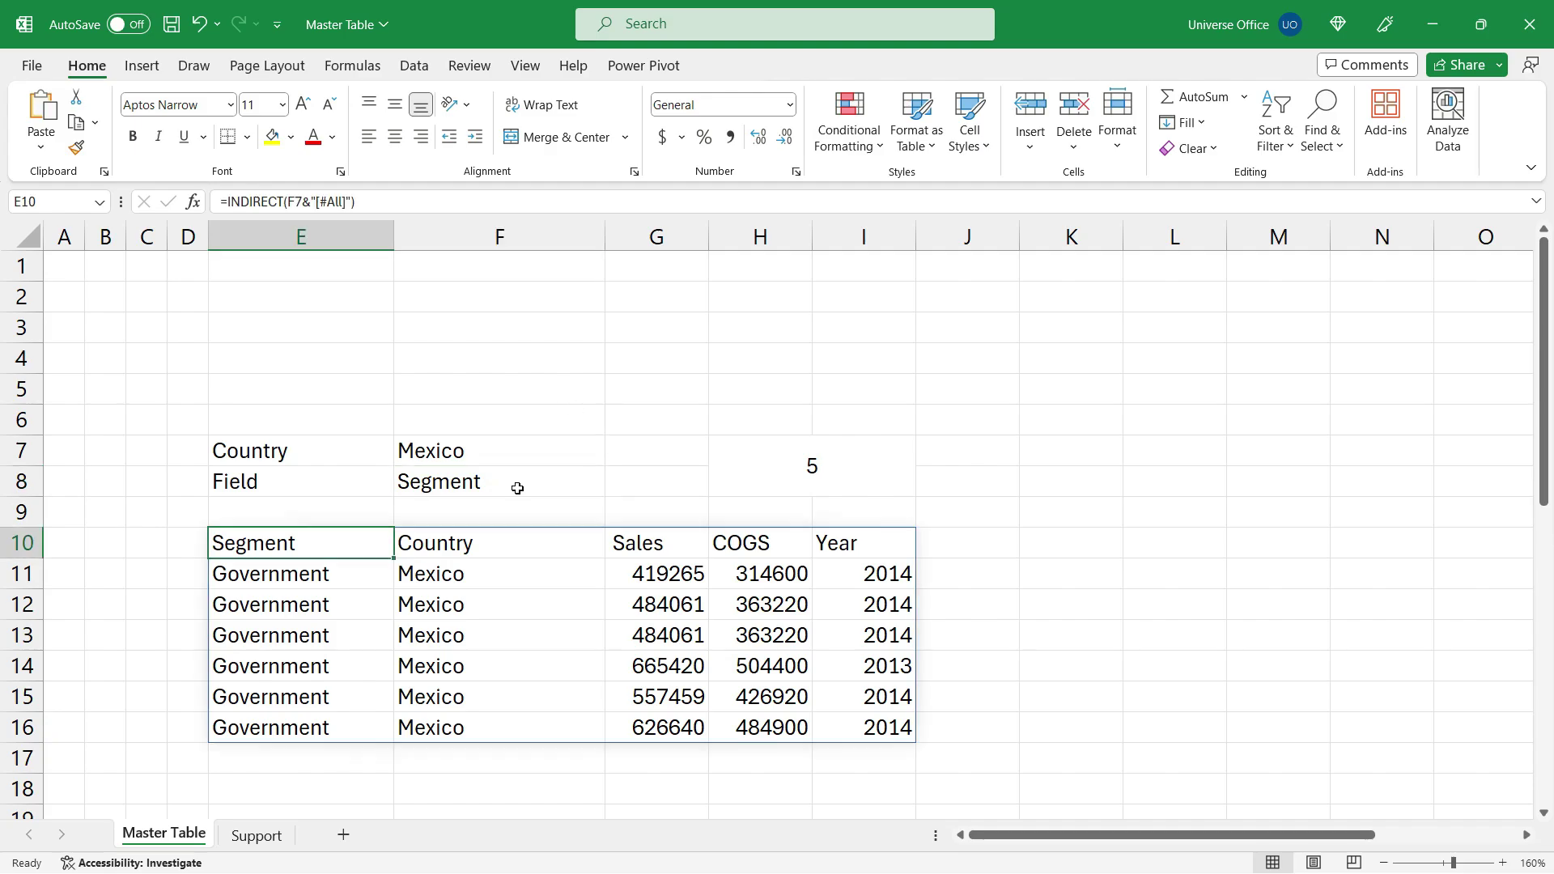
click(333, 237)
click(558, 489)
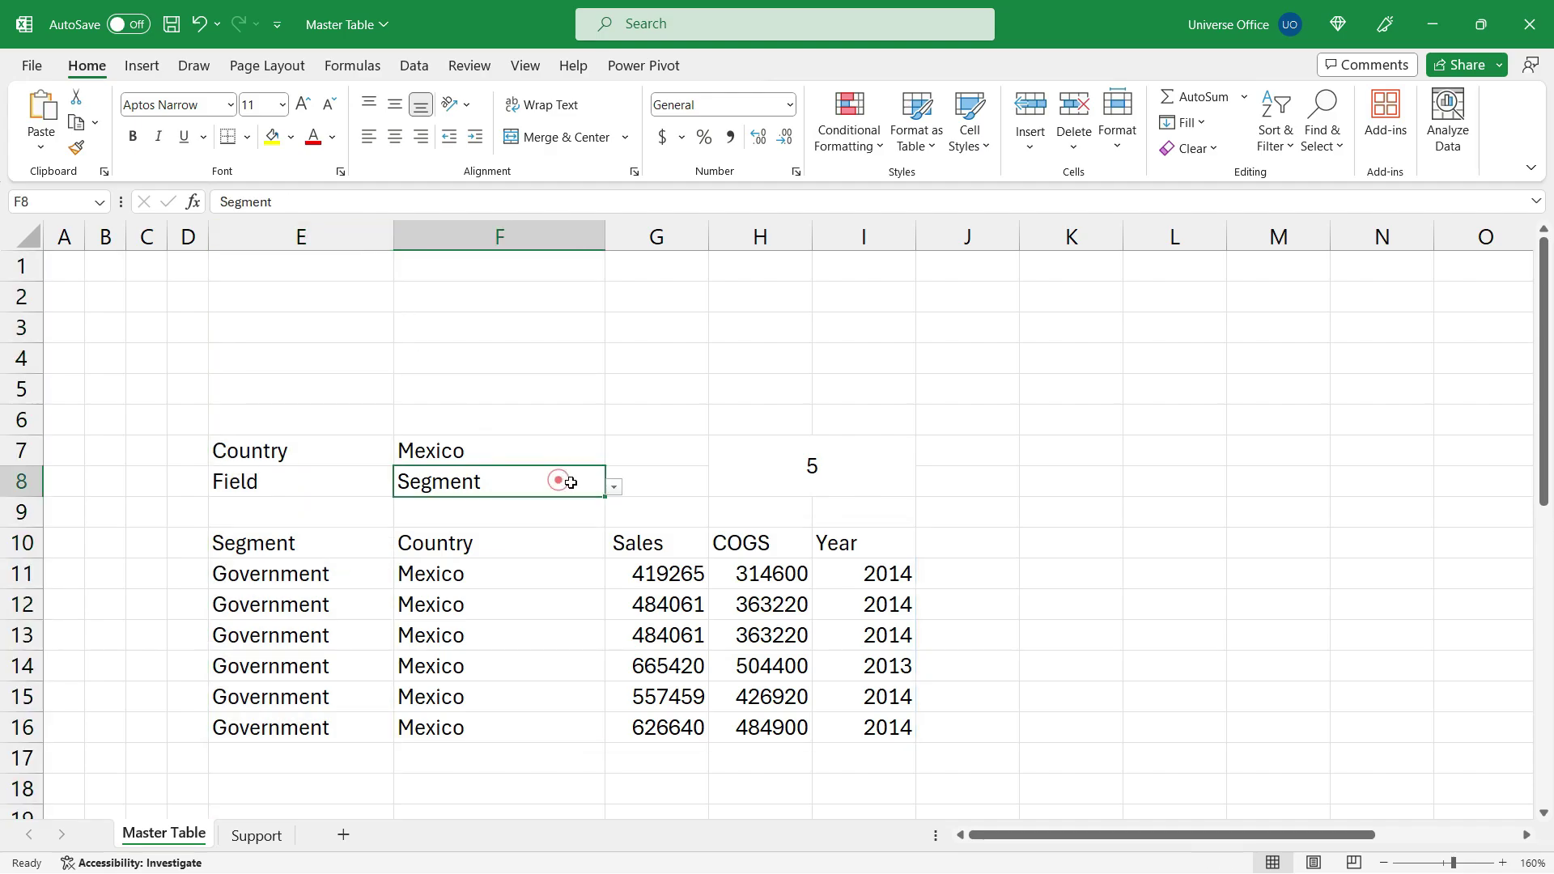
click(615, 486)
click(413, 557)
drag(657, 237, 68, 261)
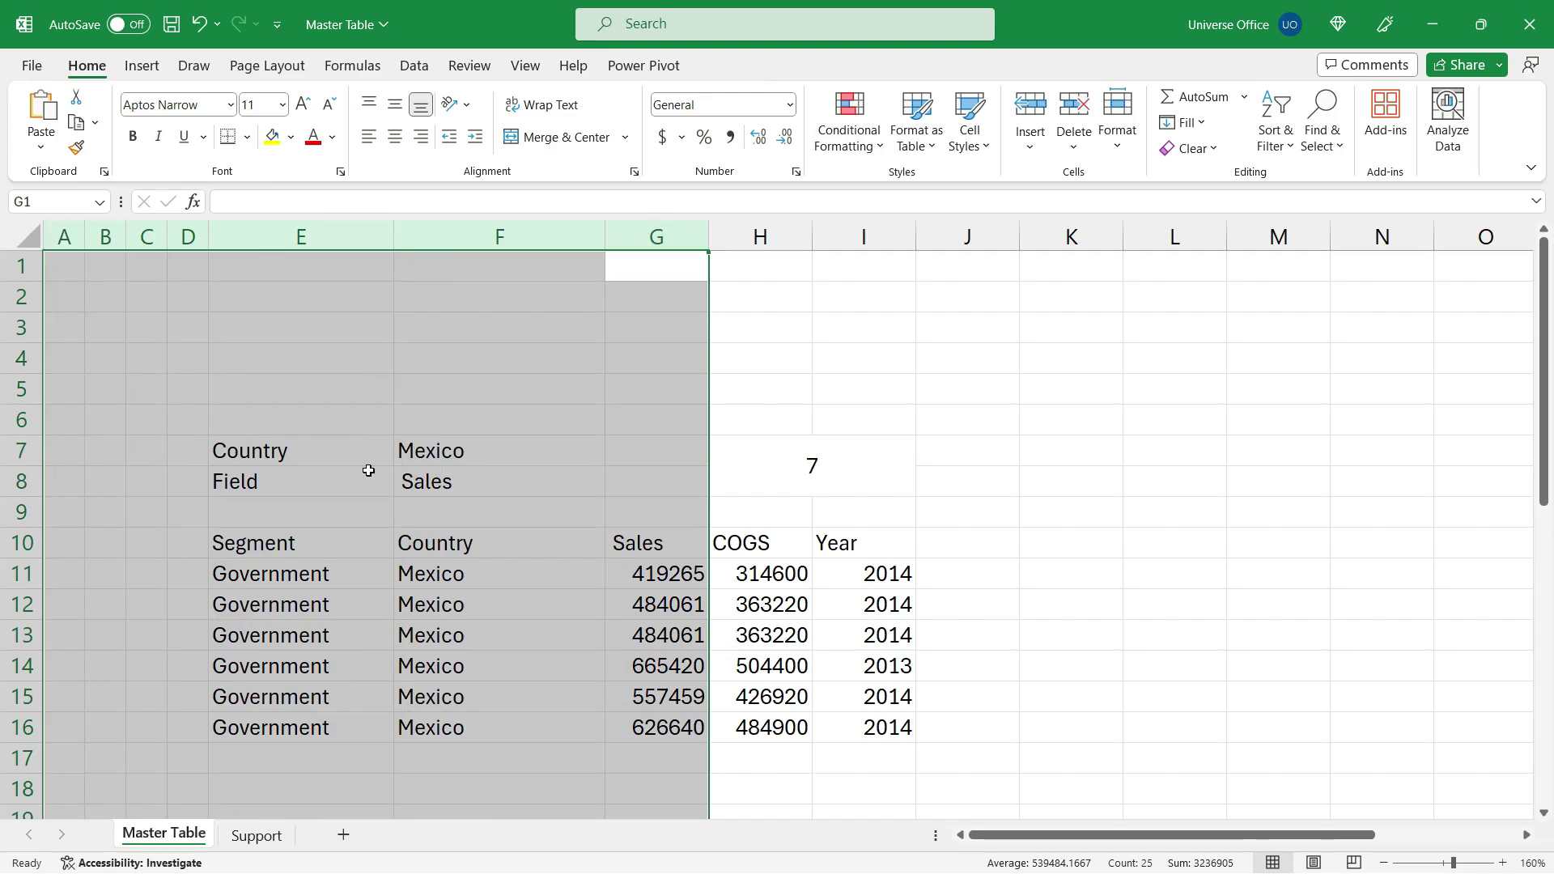
click(770, 479)
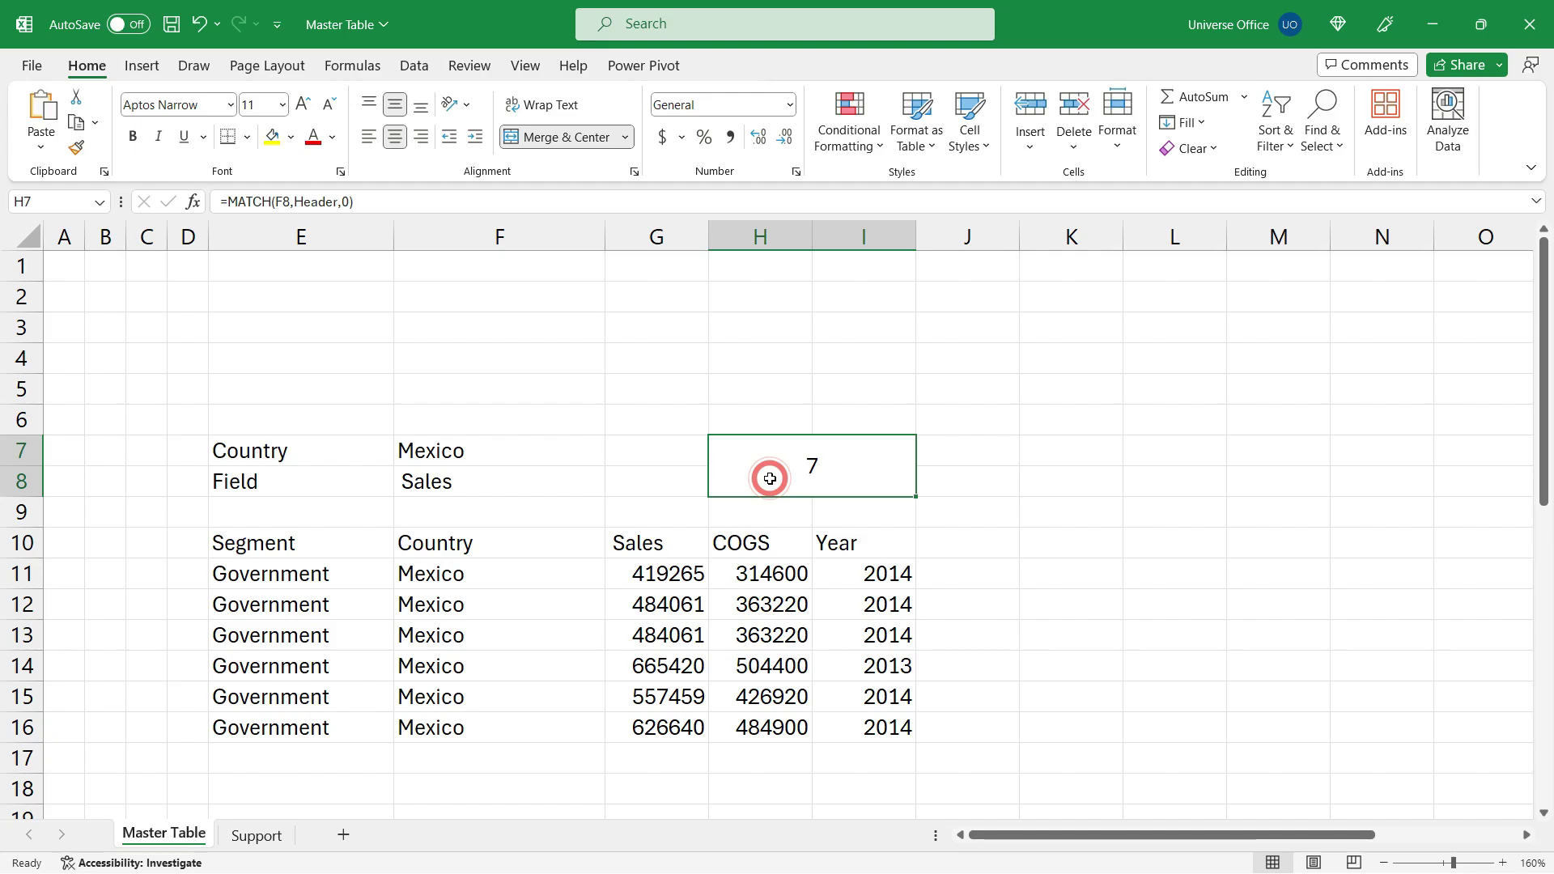
- Wrap the match as =ADDRESS(1,MATCH(F8,Header,0),4) so H7 returns G1
double_click(769, 479)
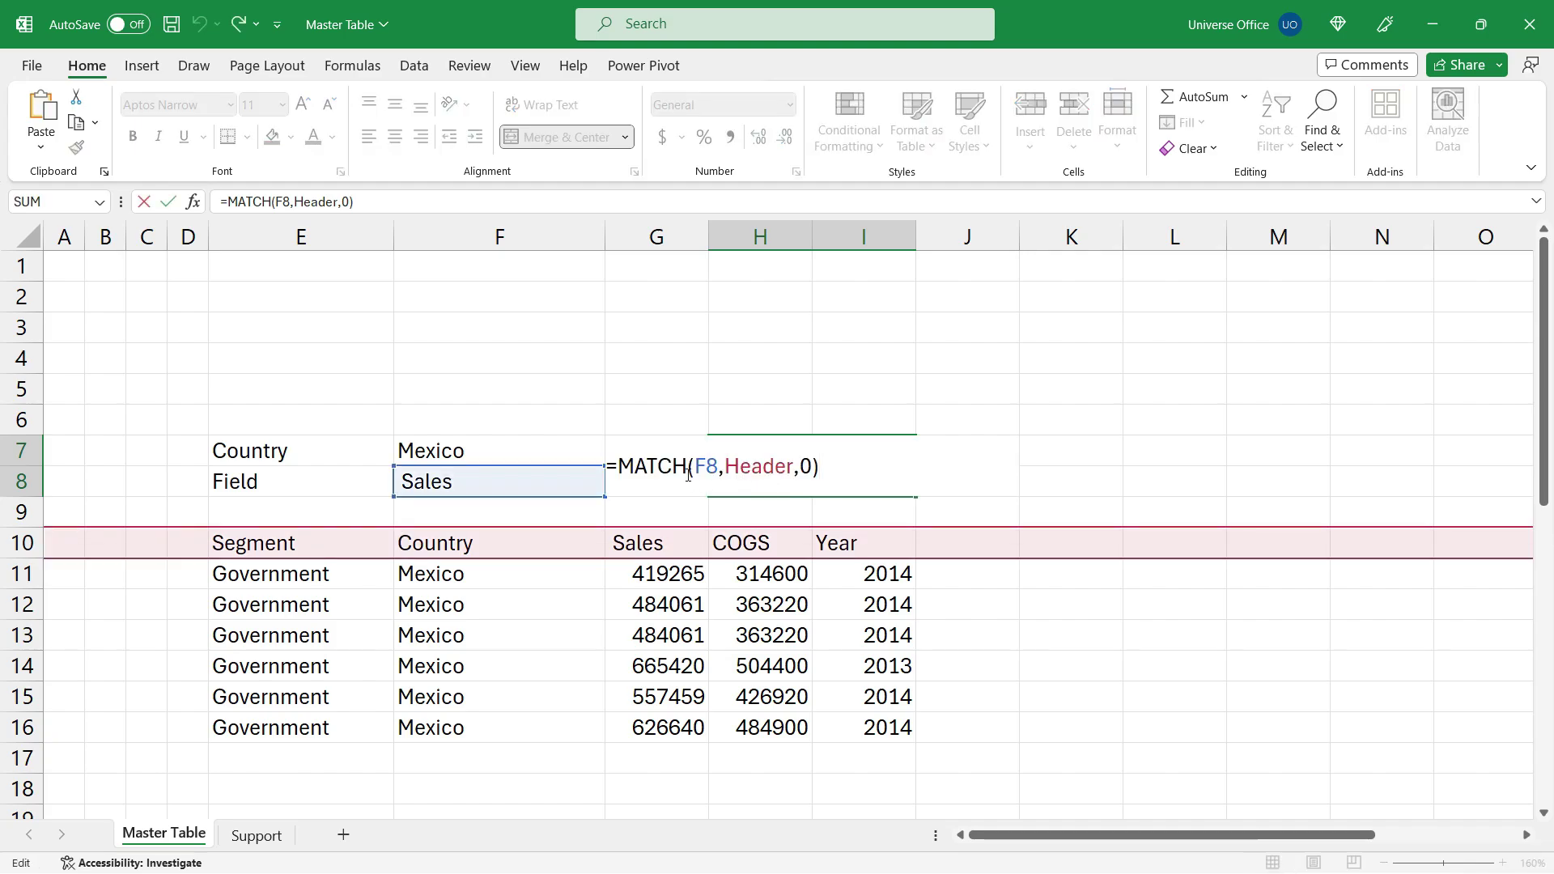
click(619, 467)
text(ADD)
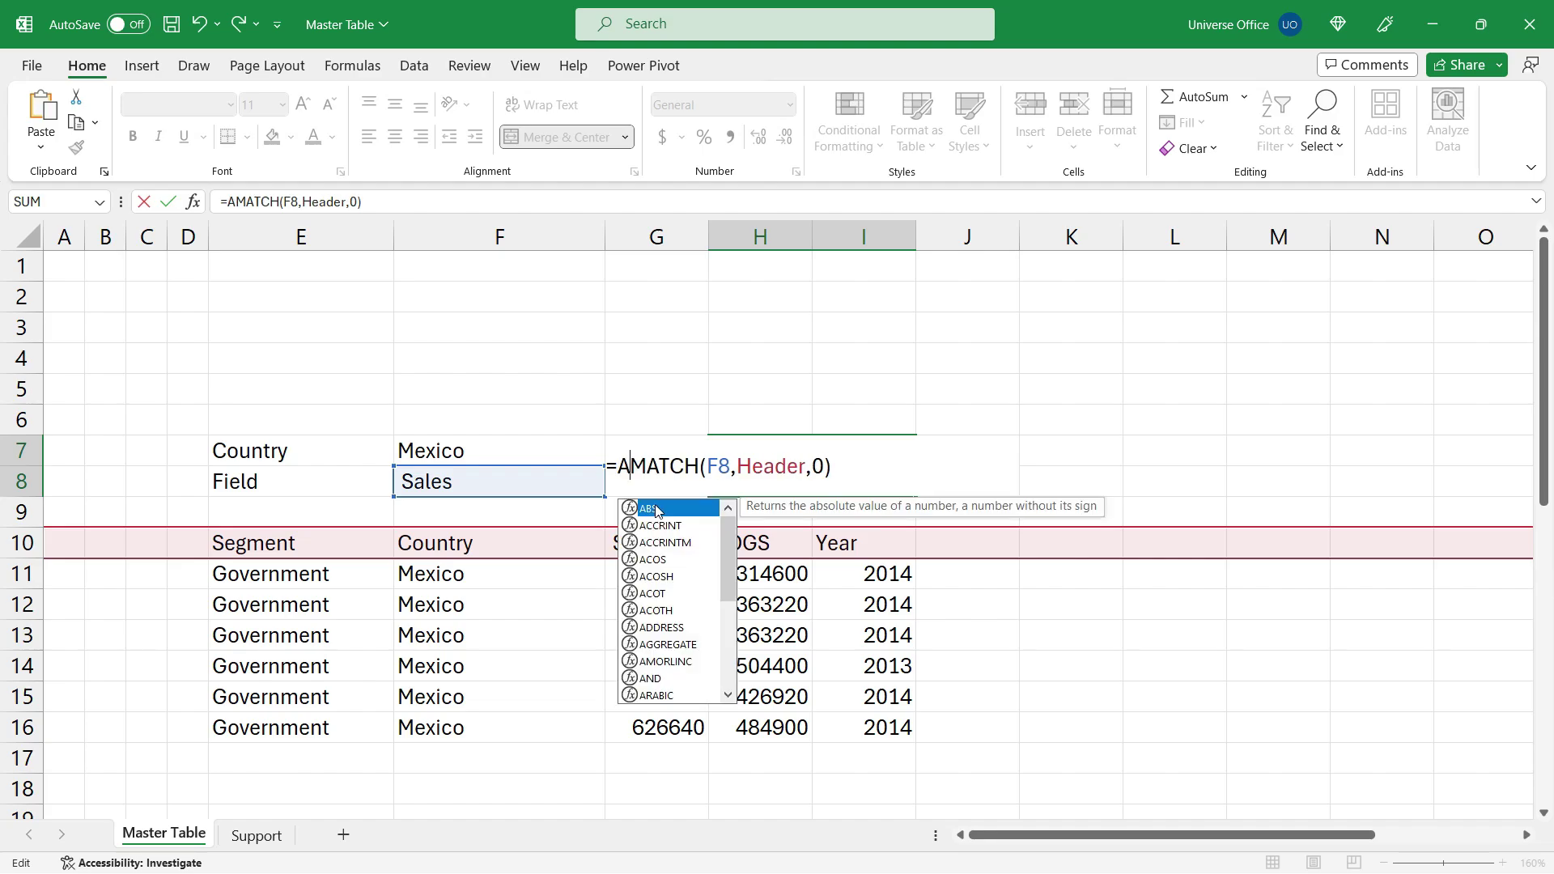
double_click(657, 508)
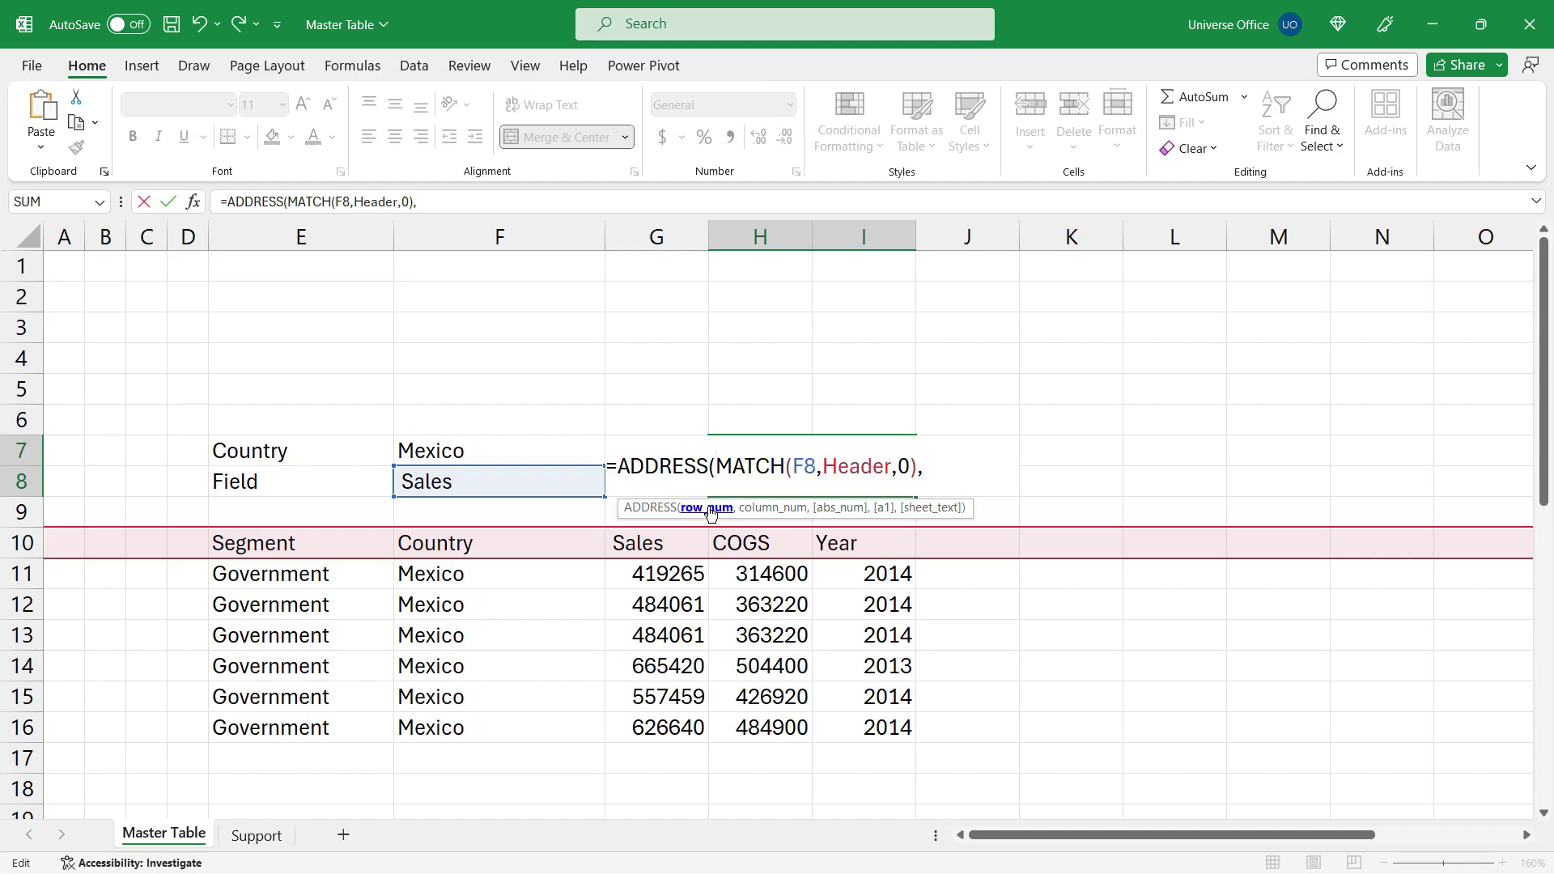
text(1,)
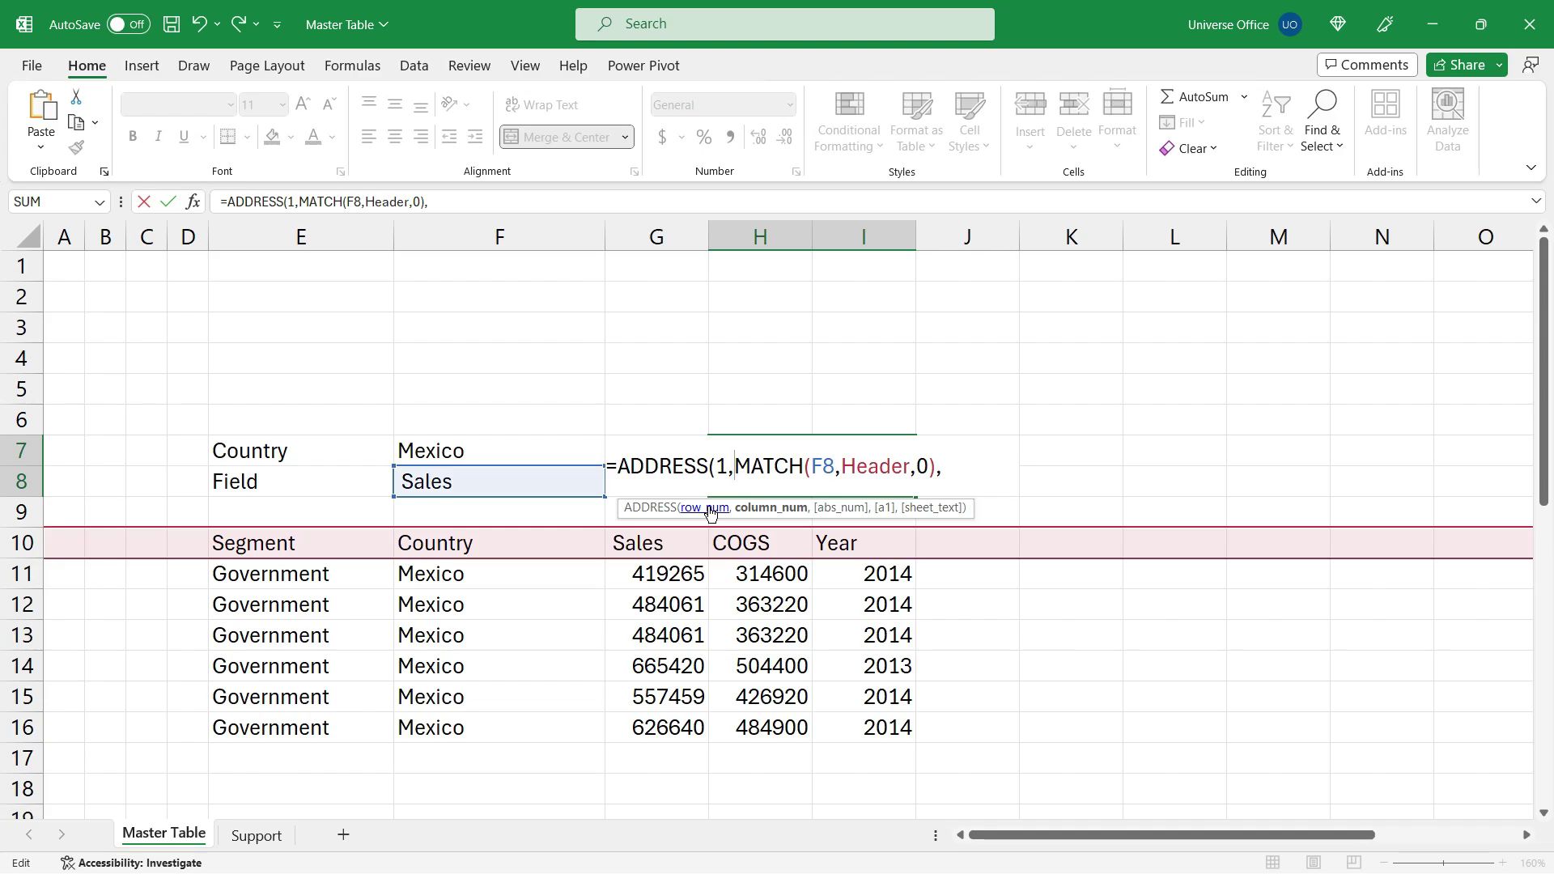
click(785, 466)
drag(734, 466, 936, 463)
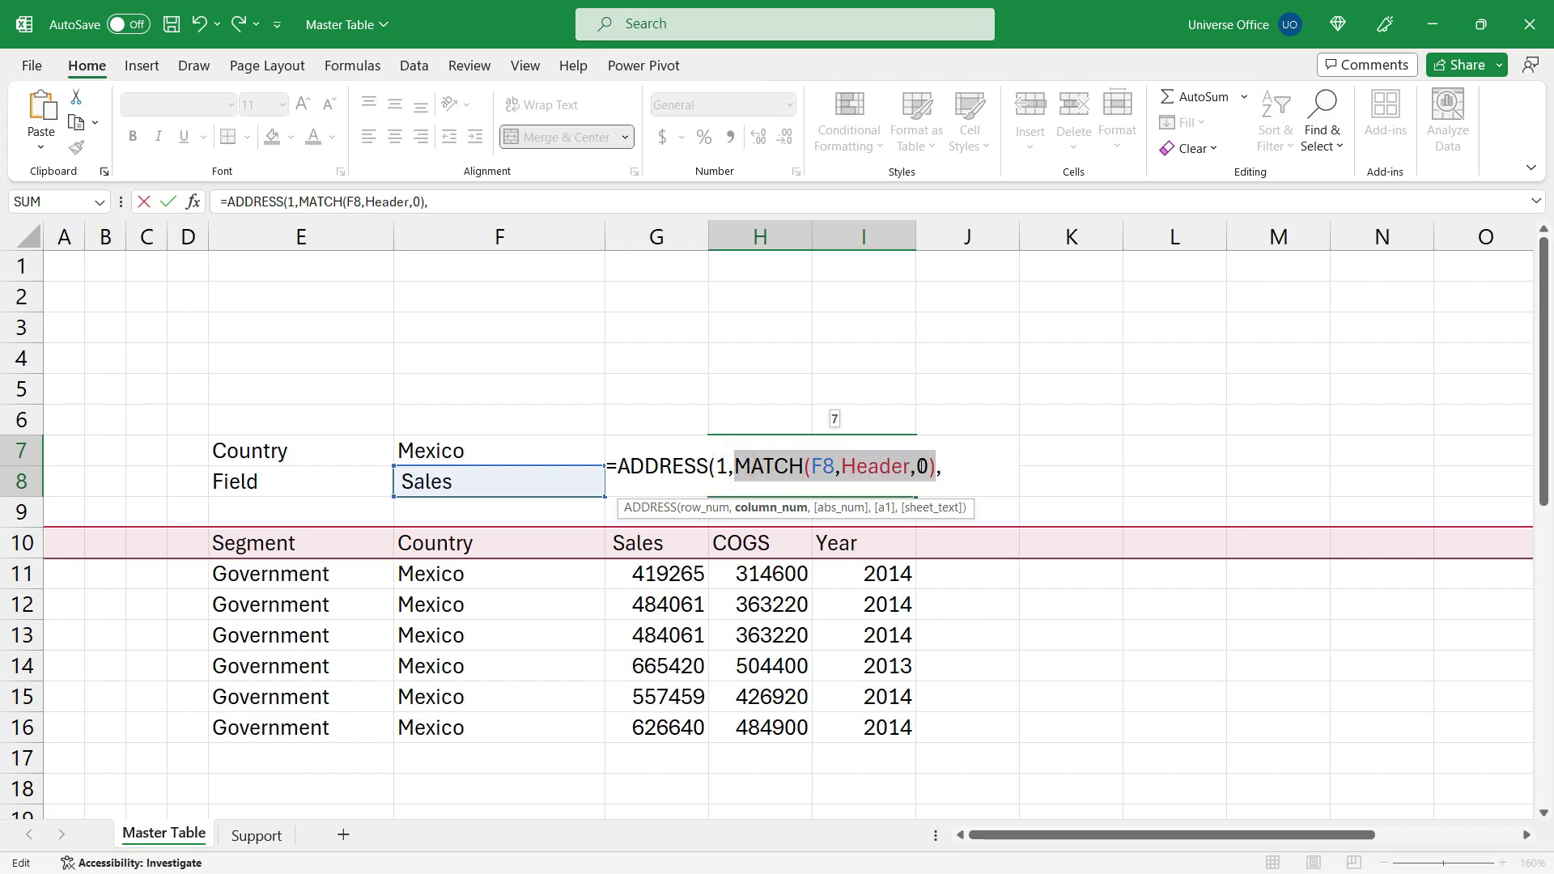
click(946, 466)
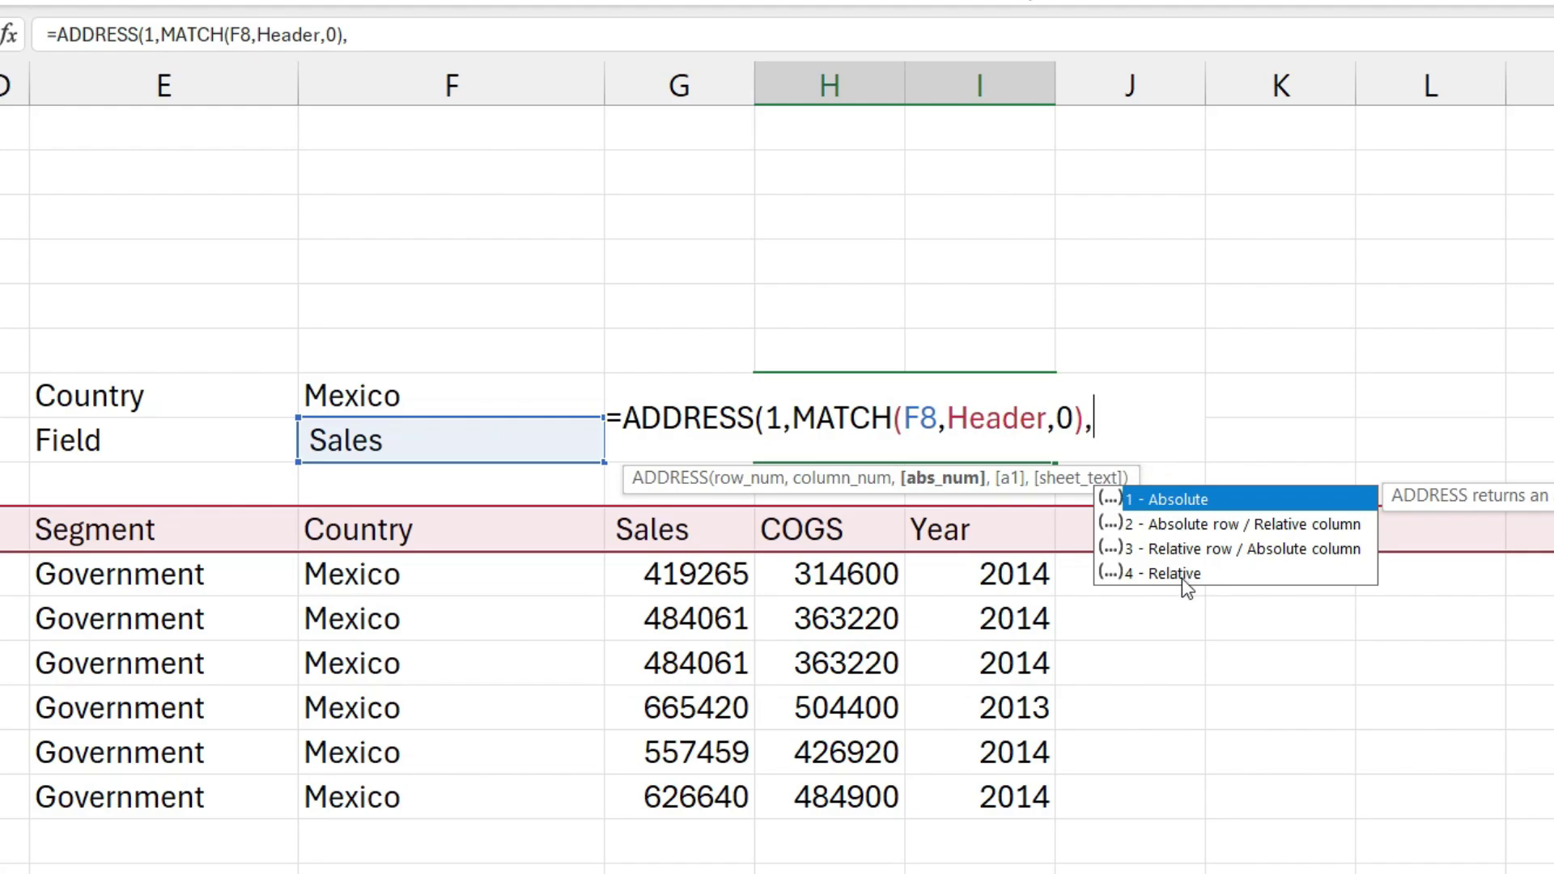
double_click(1173, 573)
text())
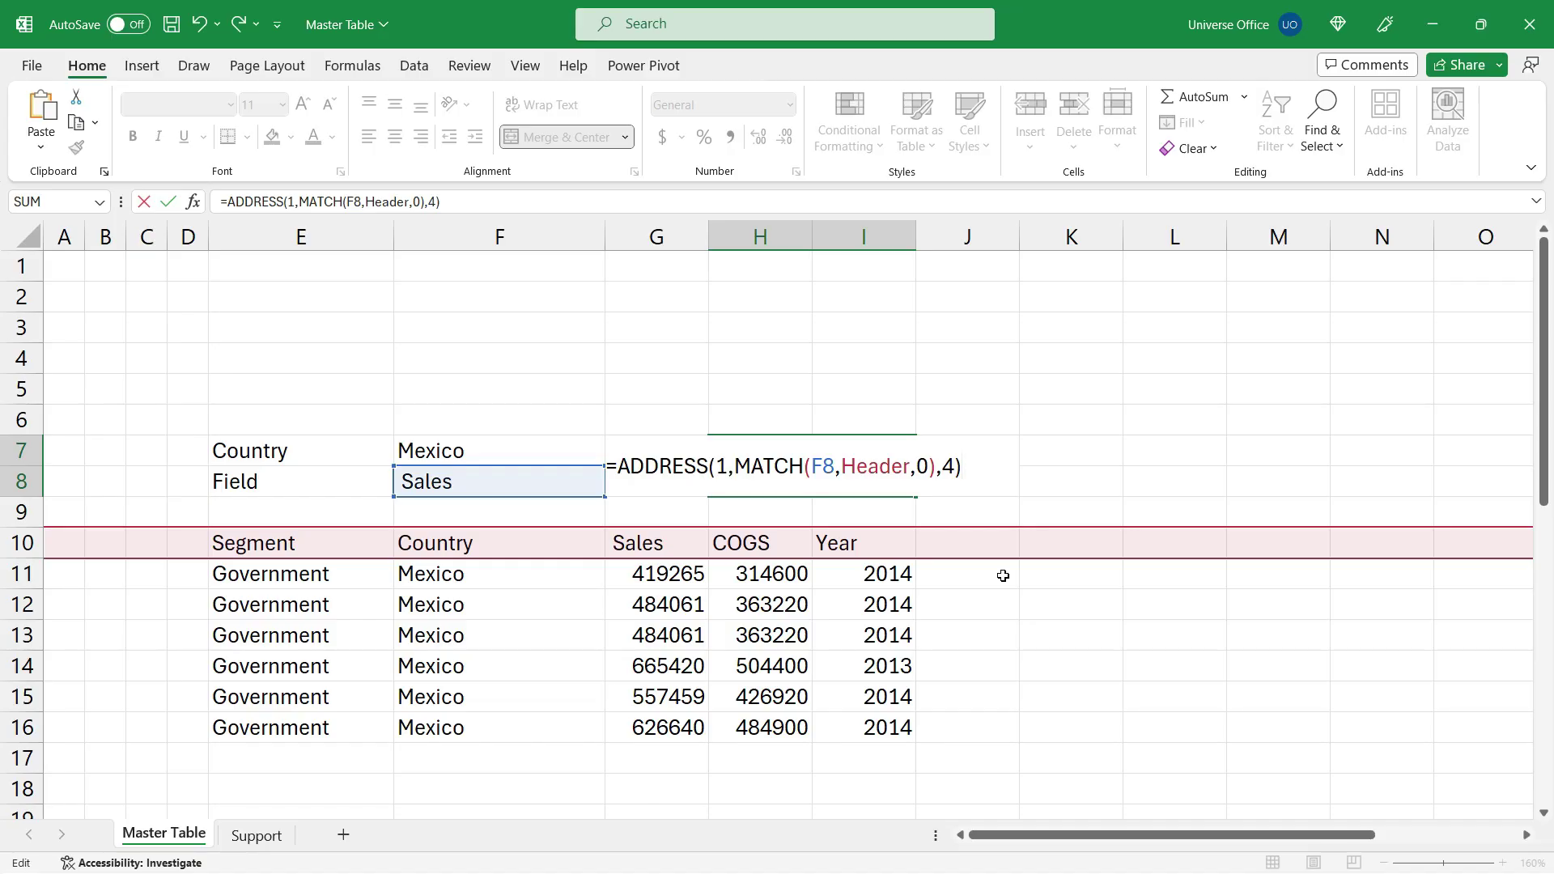
key(Return)
click(579, 485)
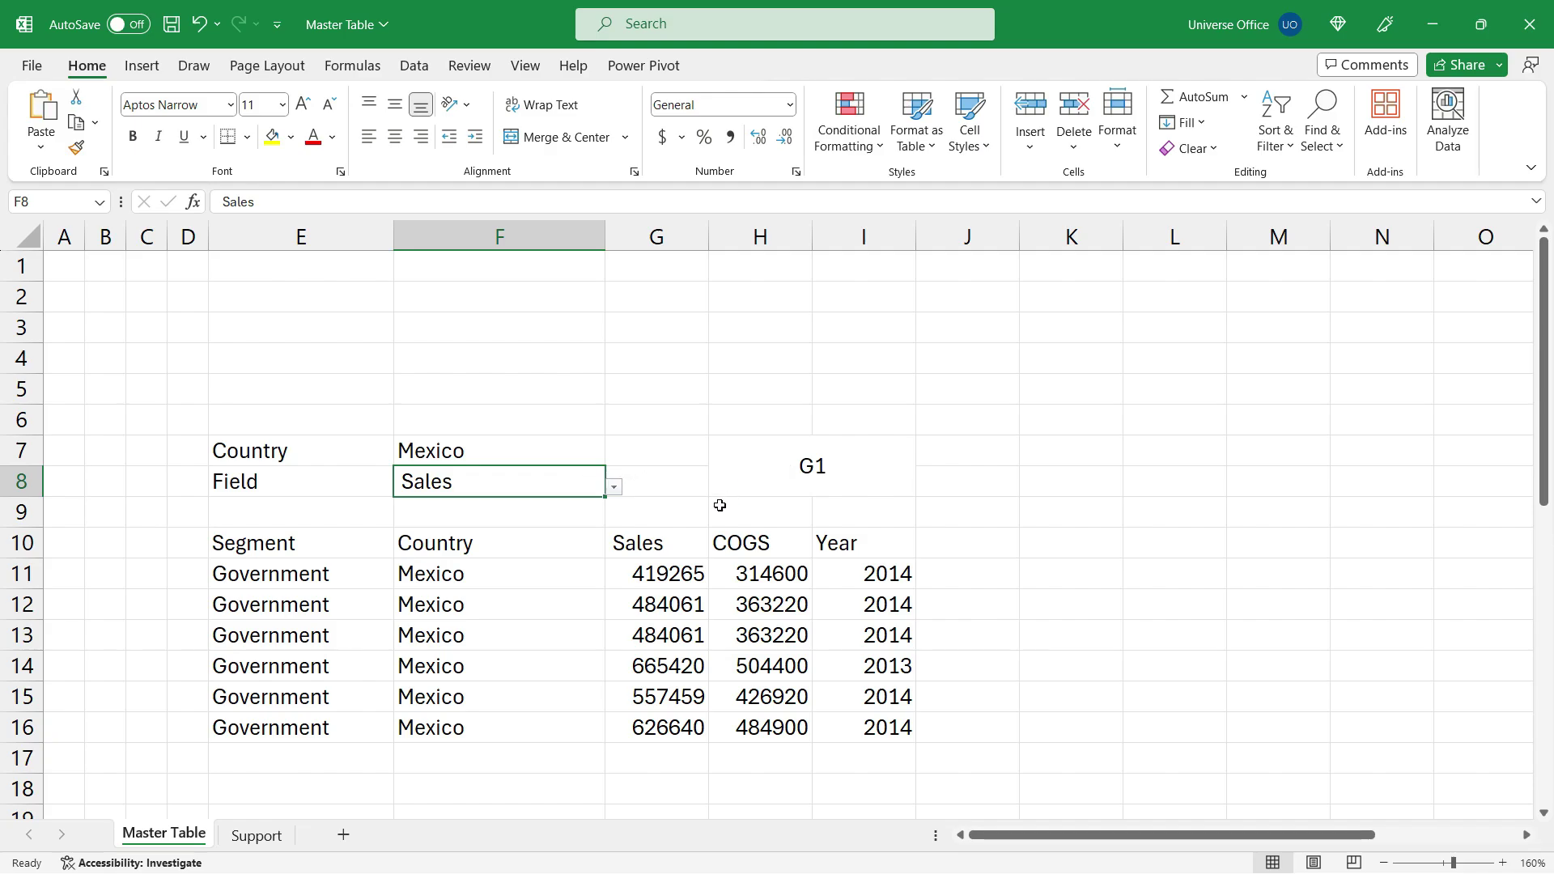
- Change the ADDRESS row number from 1 to 10 so H7 returns G10
click(685, 538)
click(804, 479)
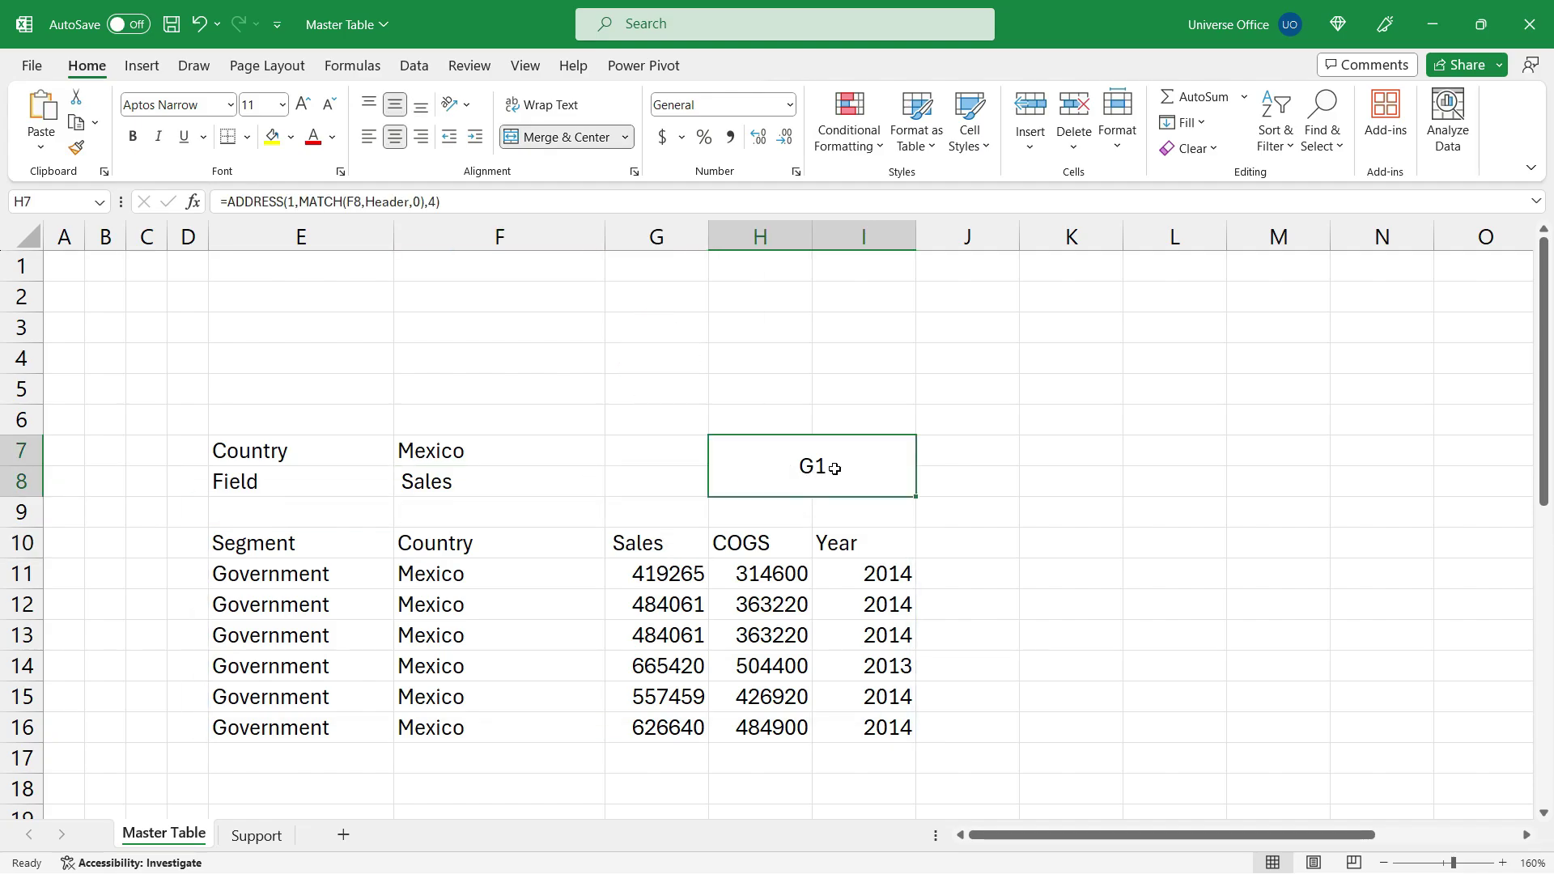
key(F2)
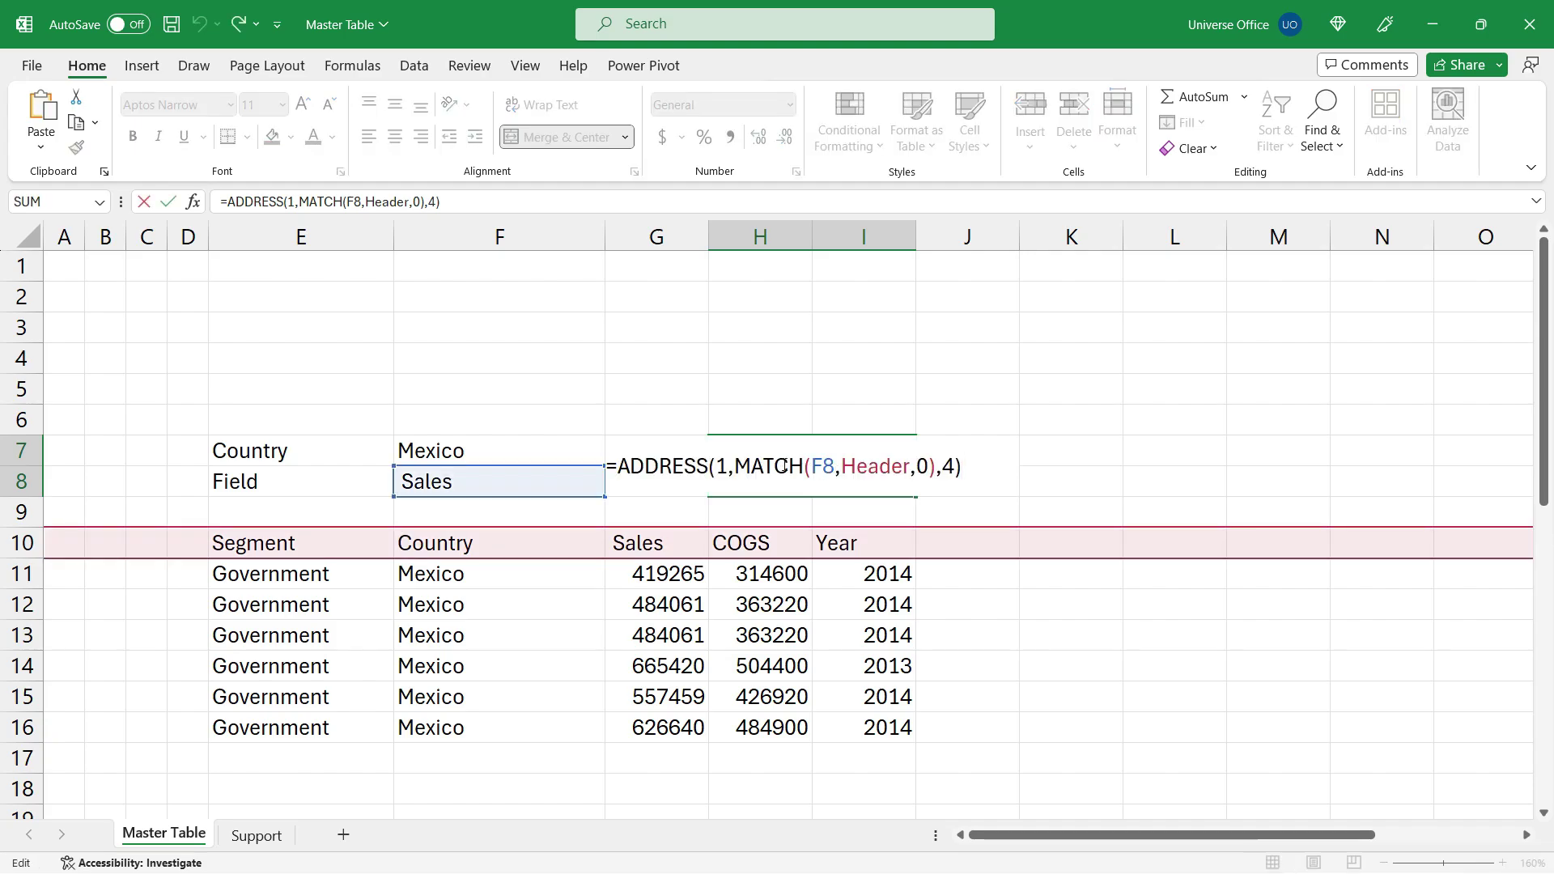
click(725, 466)
text(0)
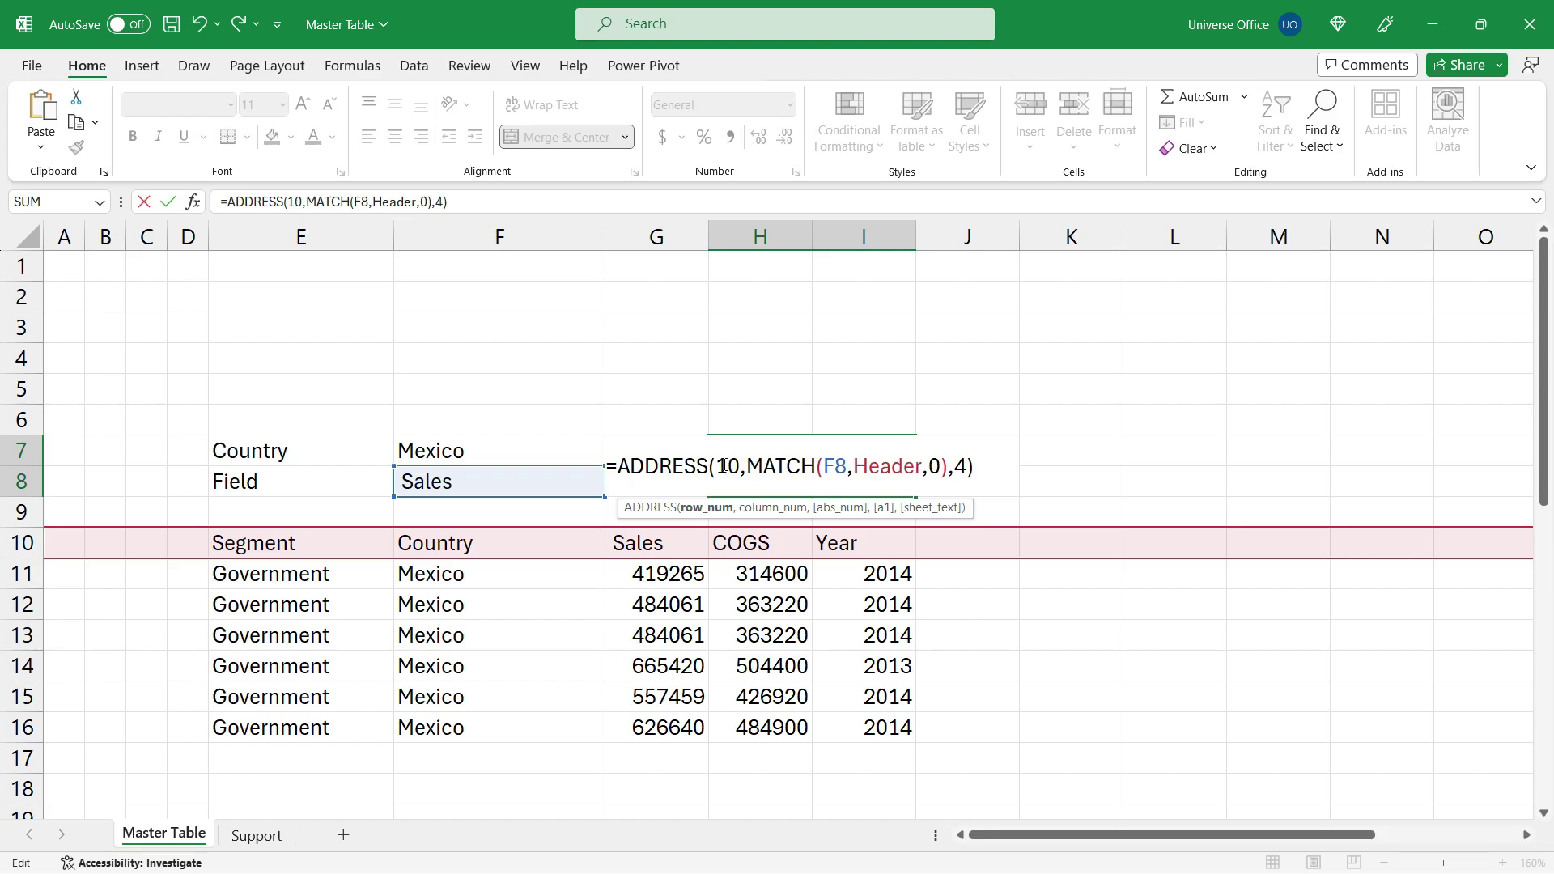
key(Return)
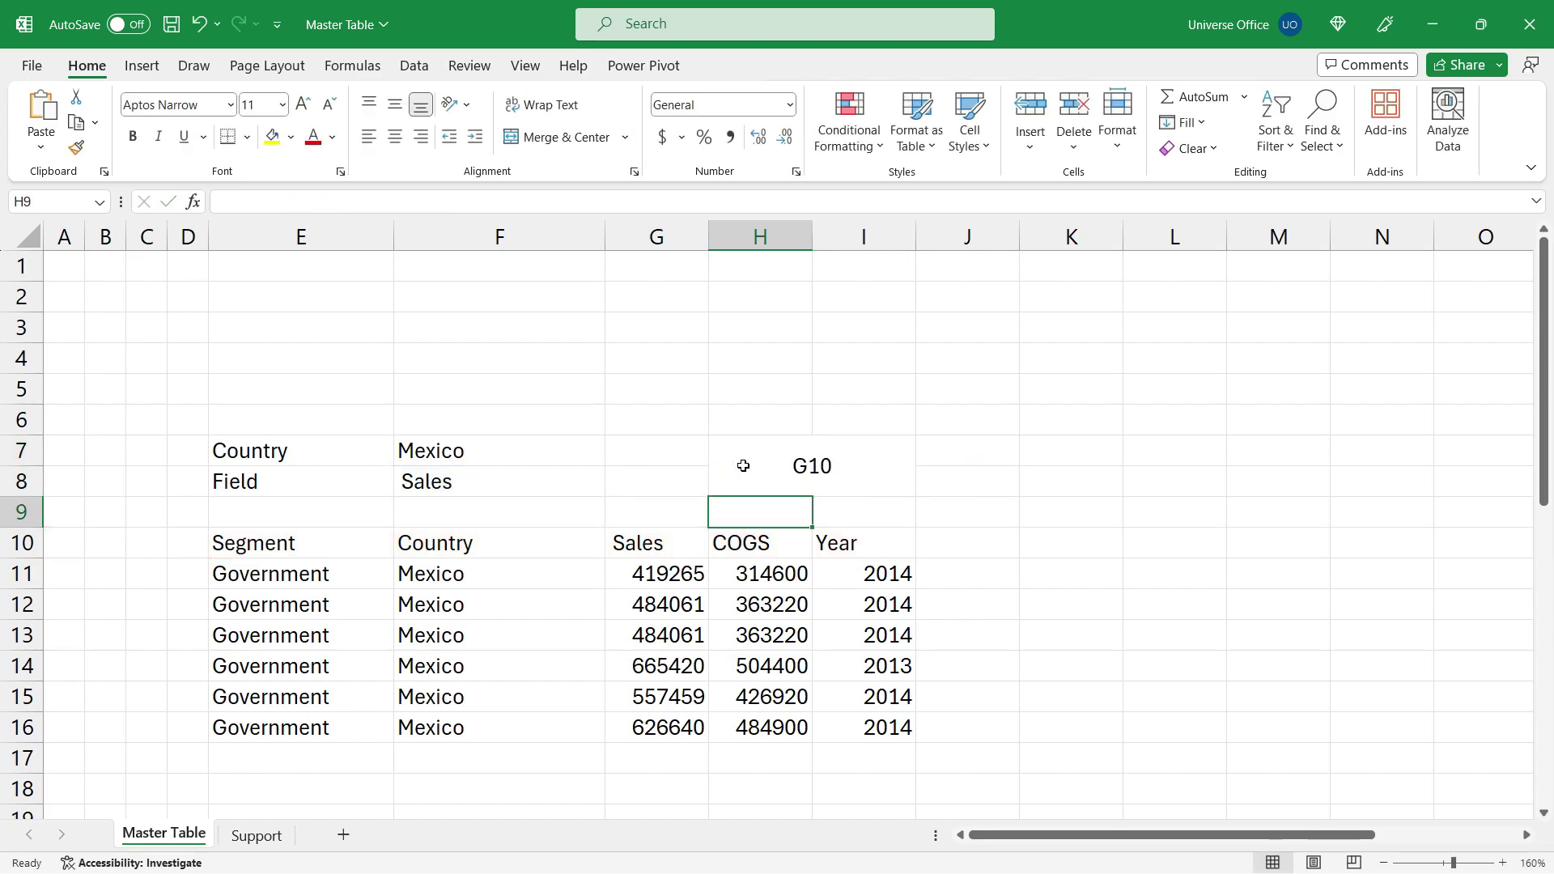
- Try Year as the Field, then set the Country to UnitedStates
click(586, 482)
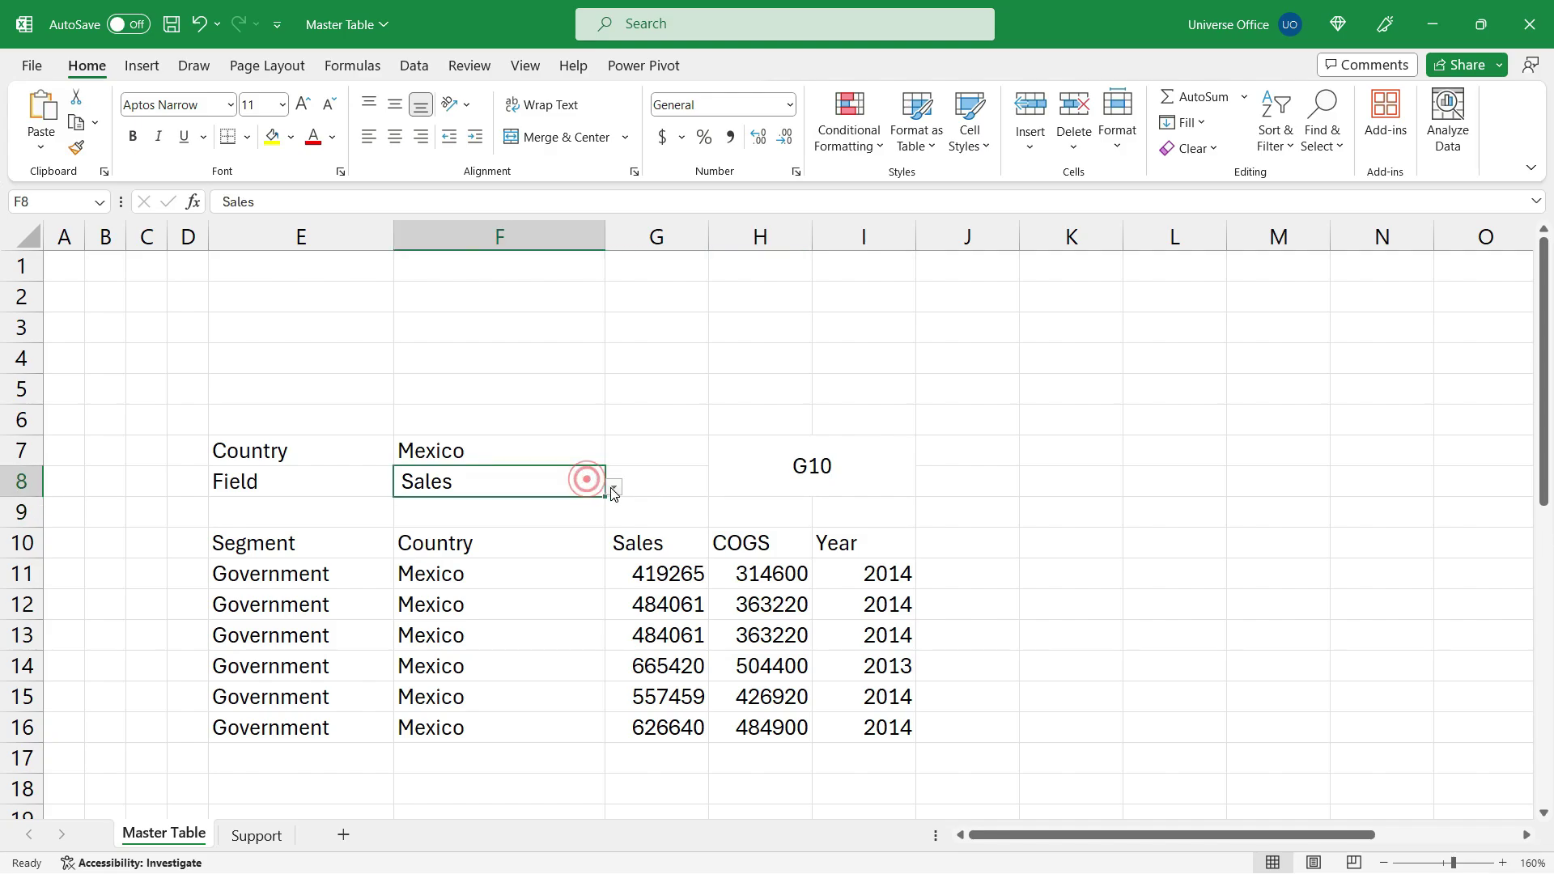
click(614, 488)
click(527, 589)
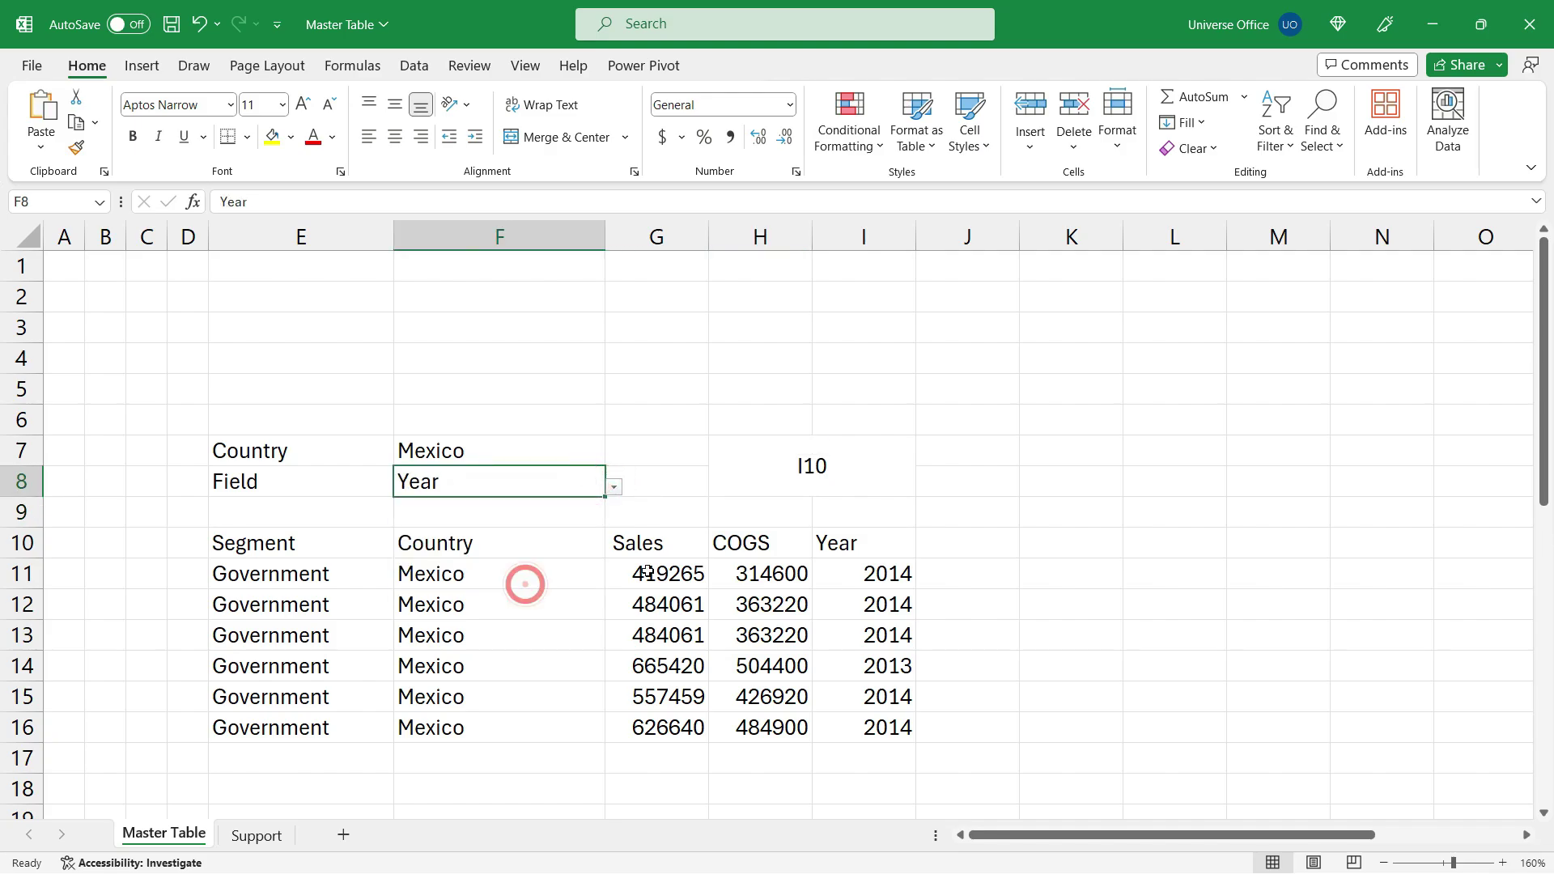
click(549, 446)
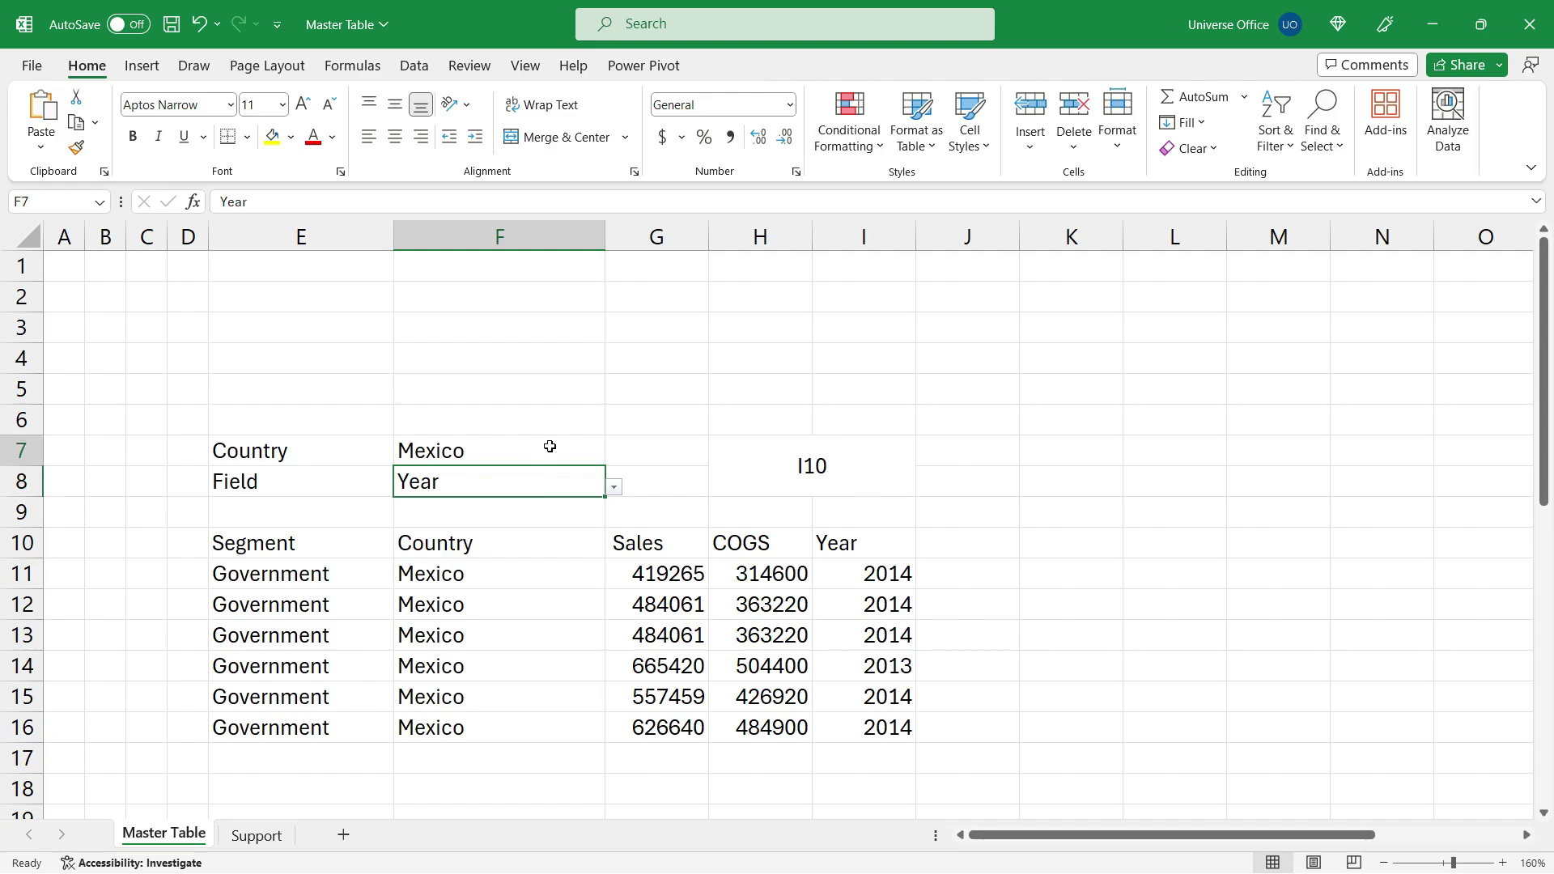
click(615, 455)
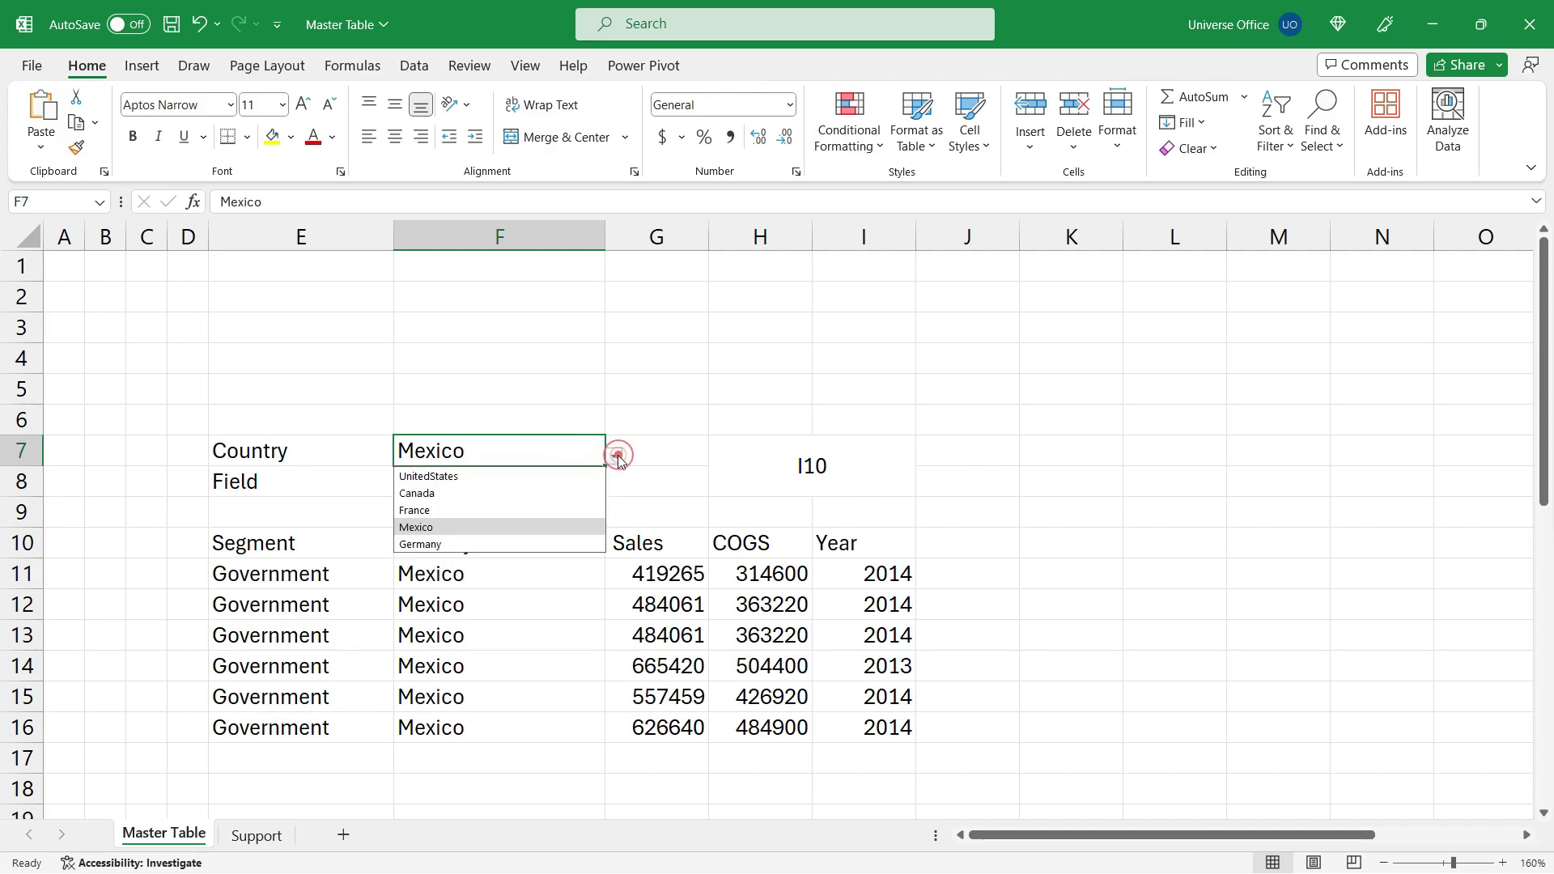
click(542, 473)
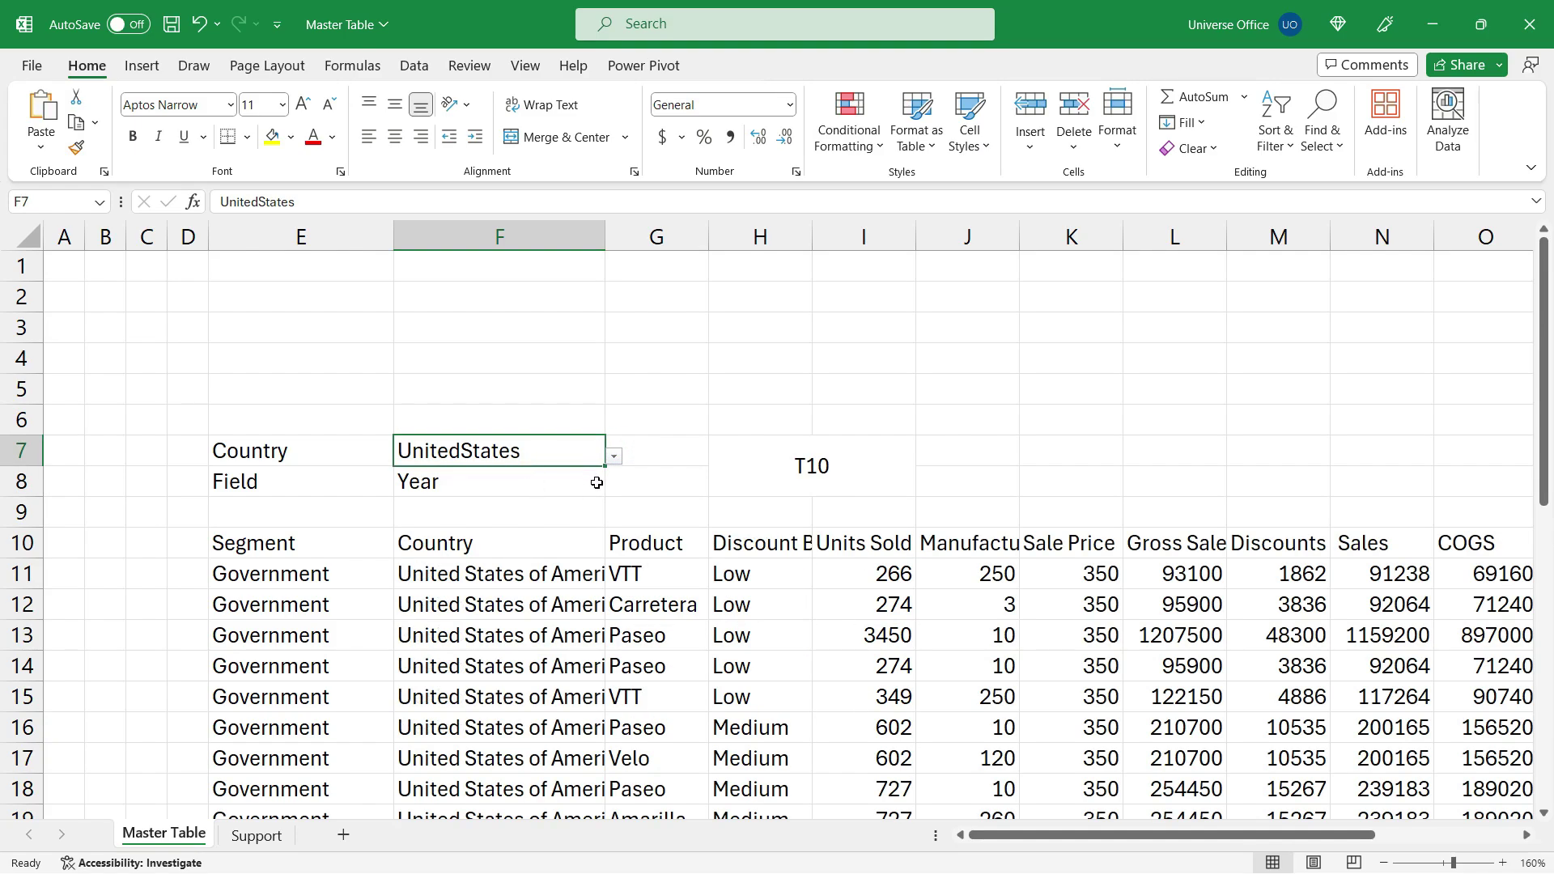
- Choose Gross Sales as the Field so the address in H7 shows L10
click(561, 484)
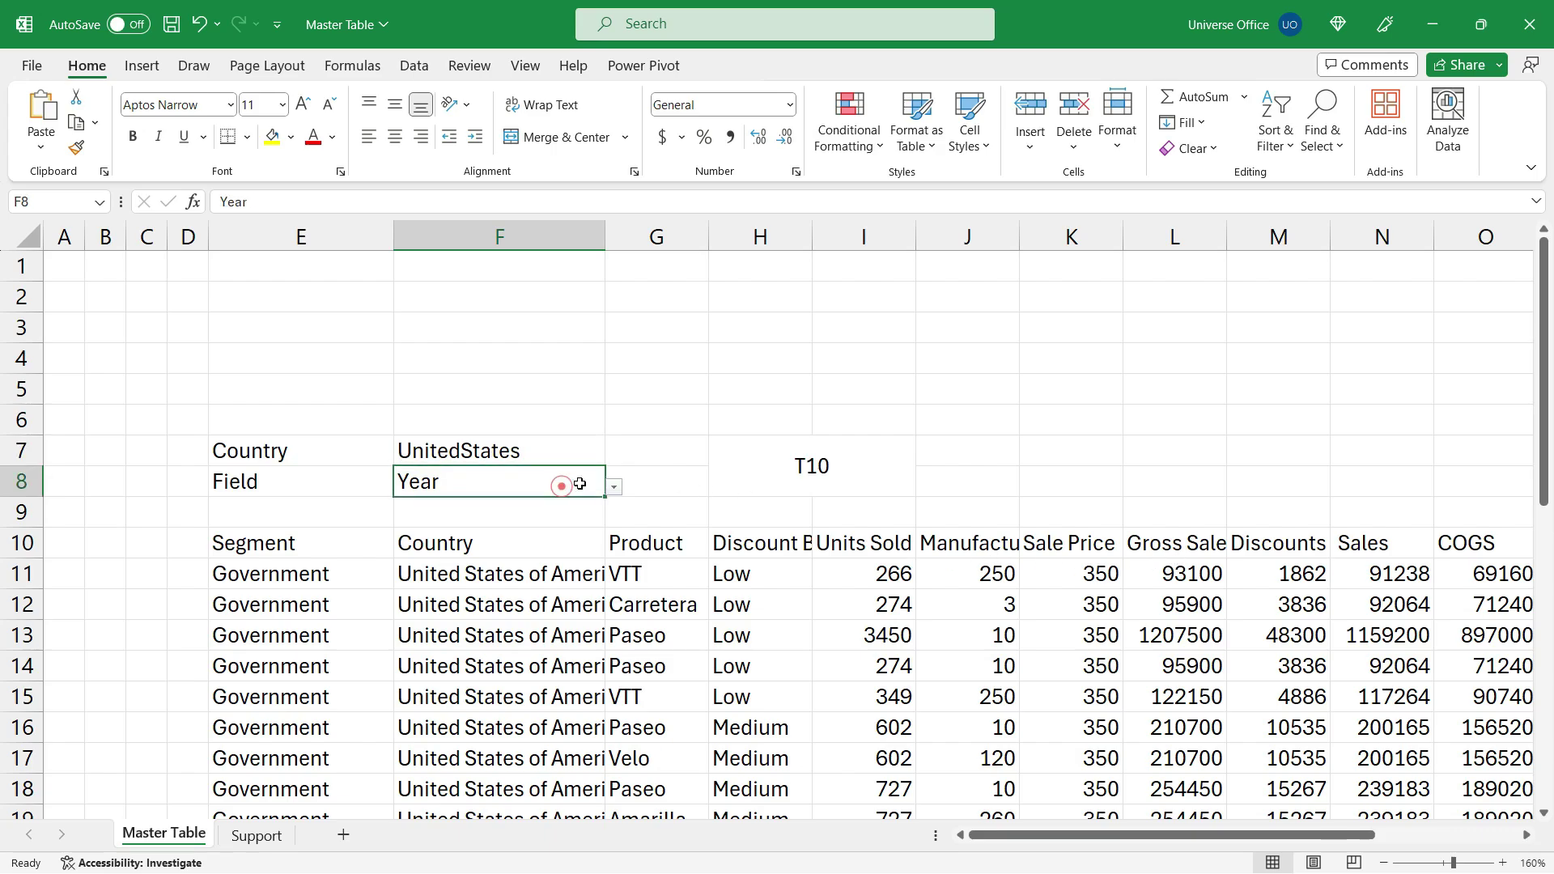
click(614, 486)
click(479, 557)
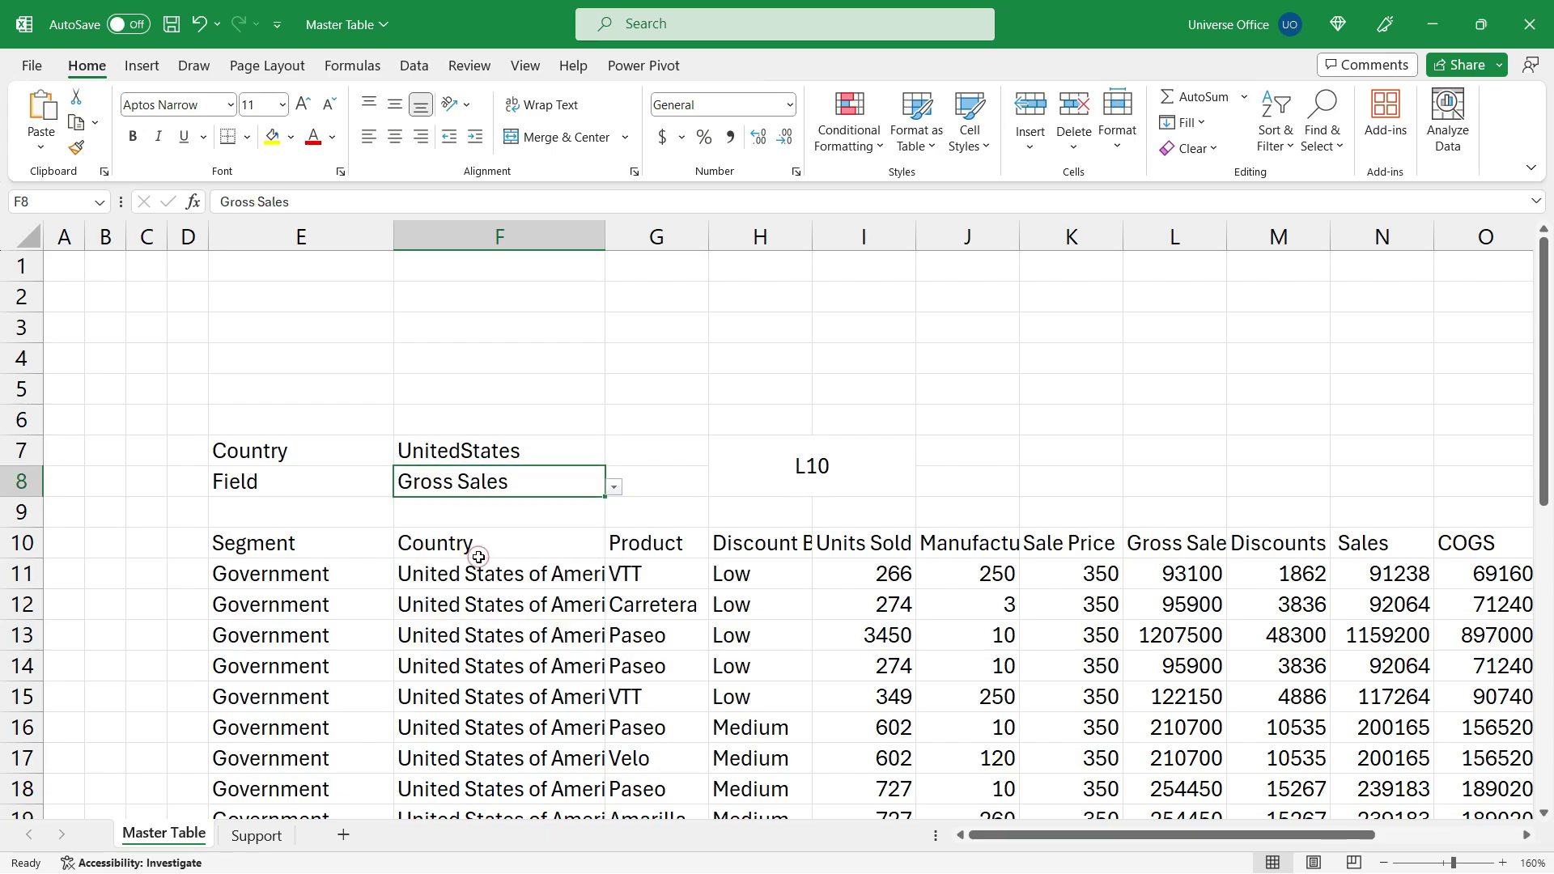
click(878, 476)
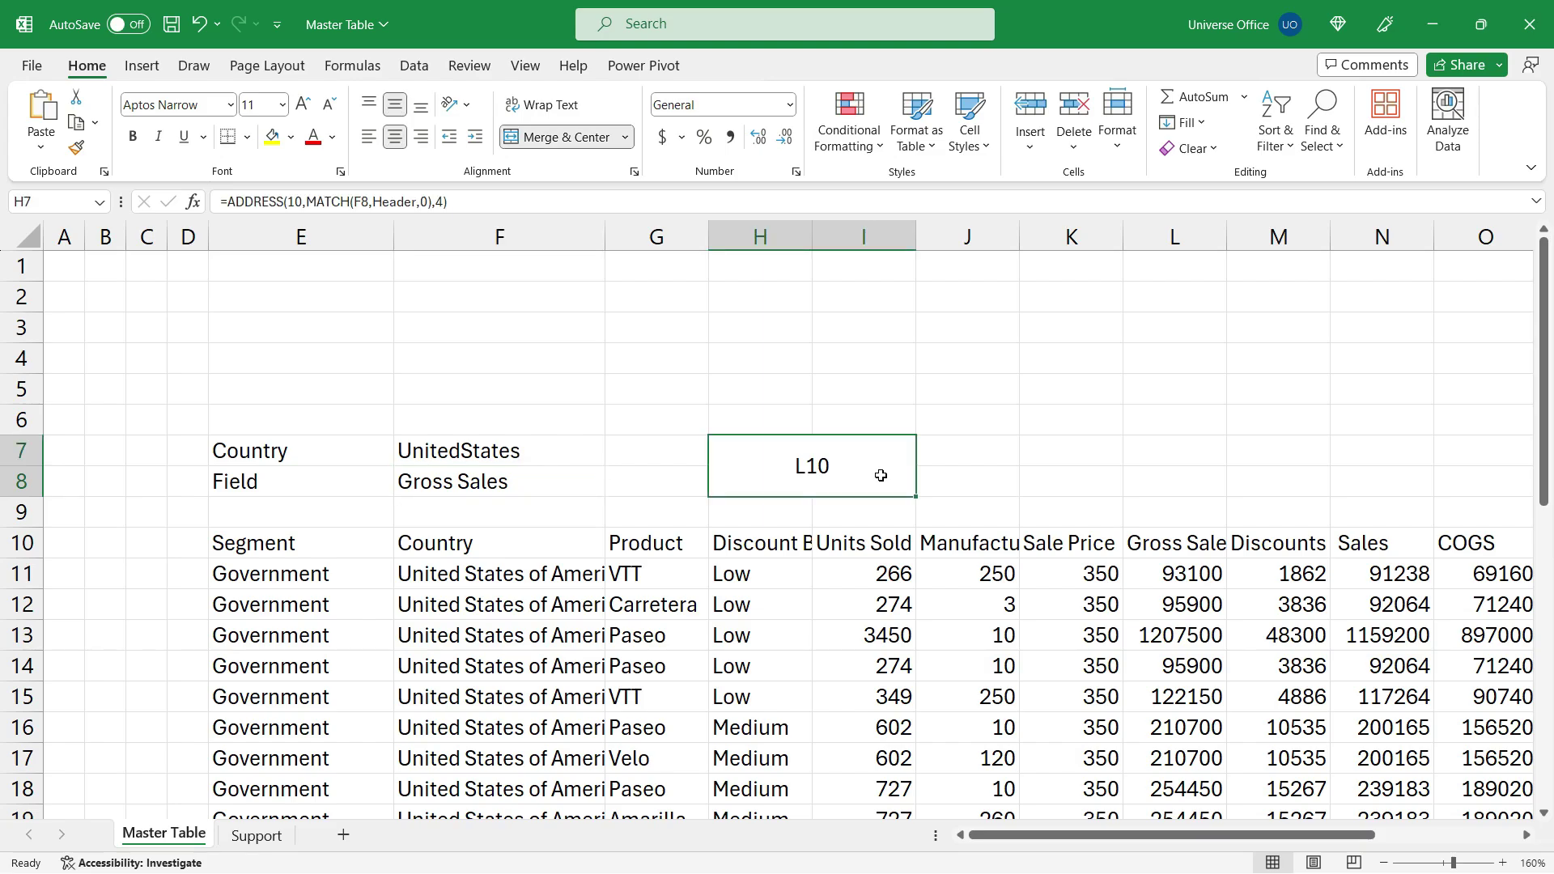
- Wrap the address in SUM(INDIRECT(...)) and append &":"& with a copy of the ADDRESS expression
double_click(880, 476)
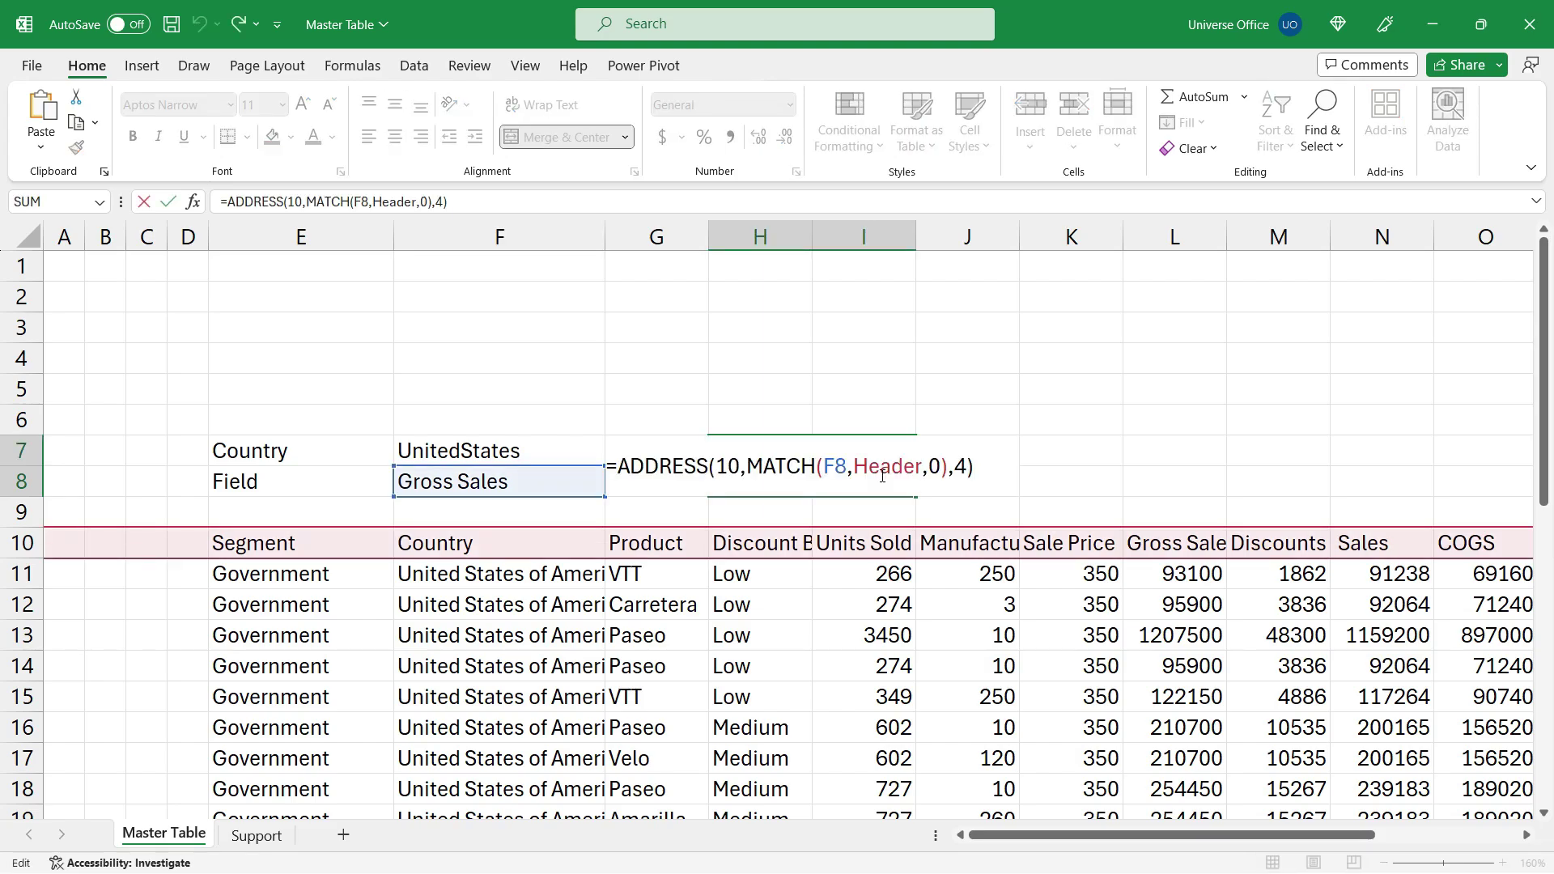
click(617, 467)
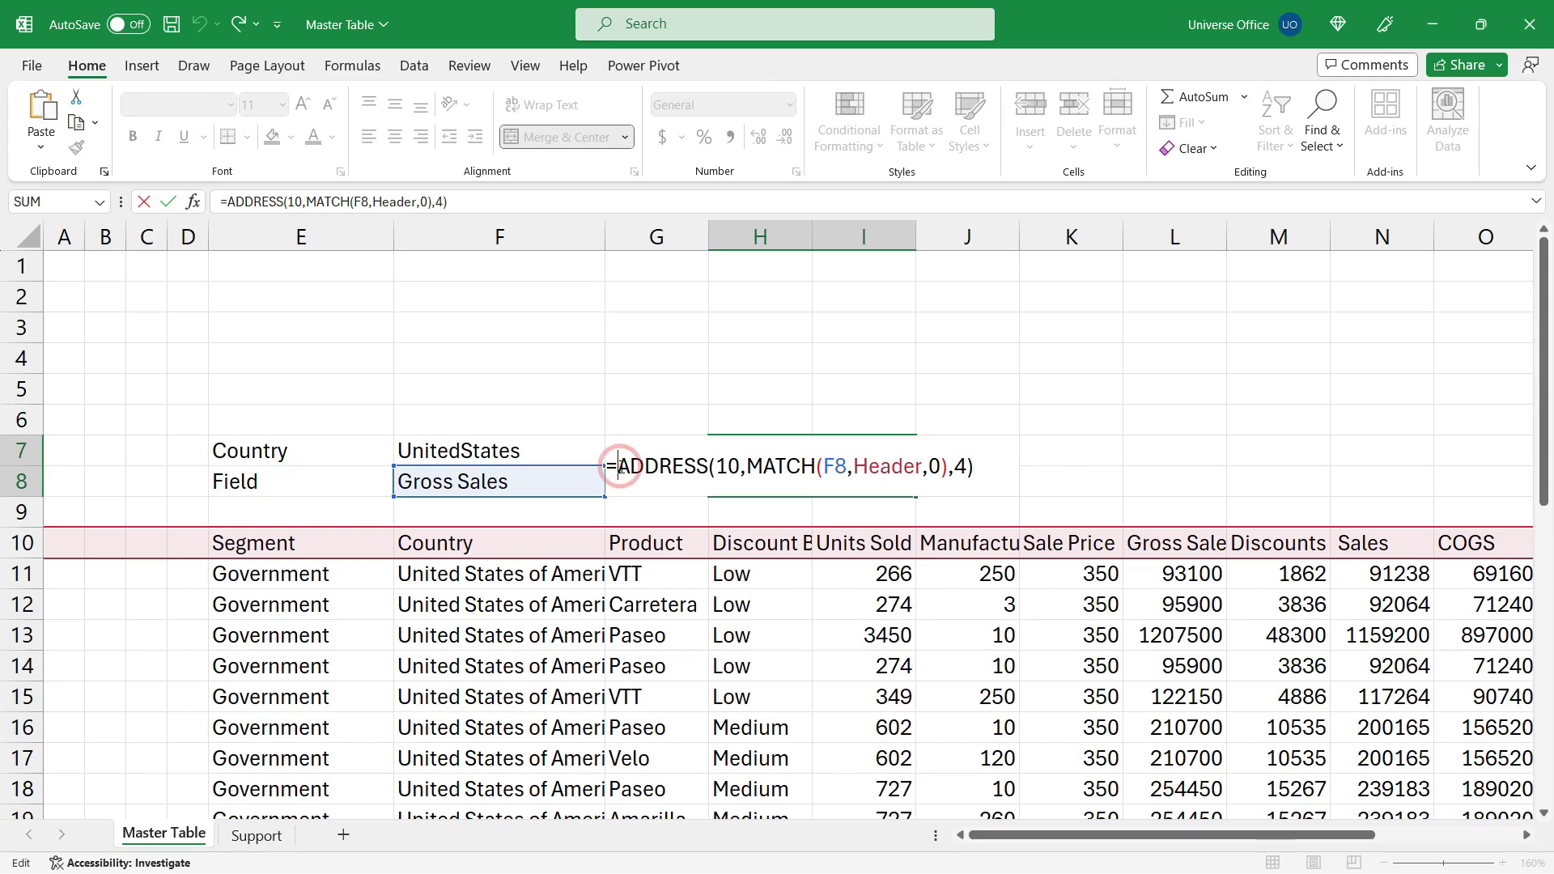
text(SUM()
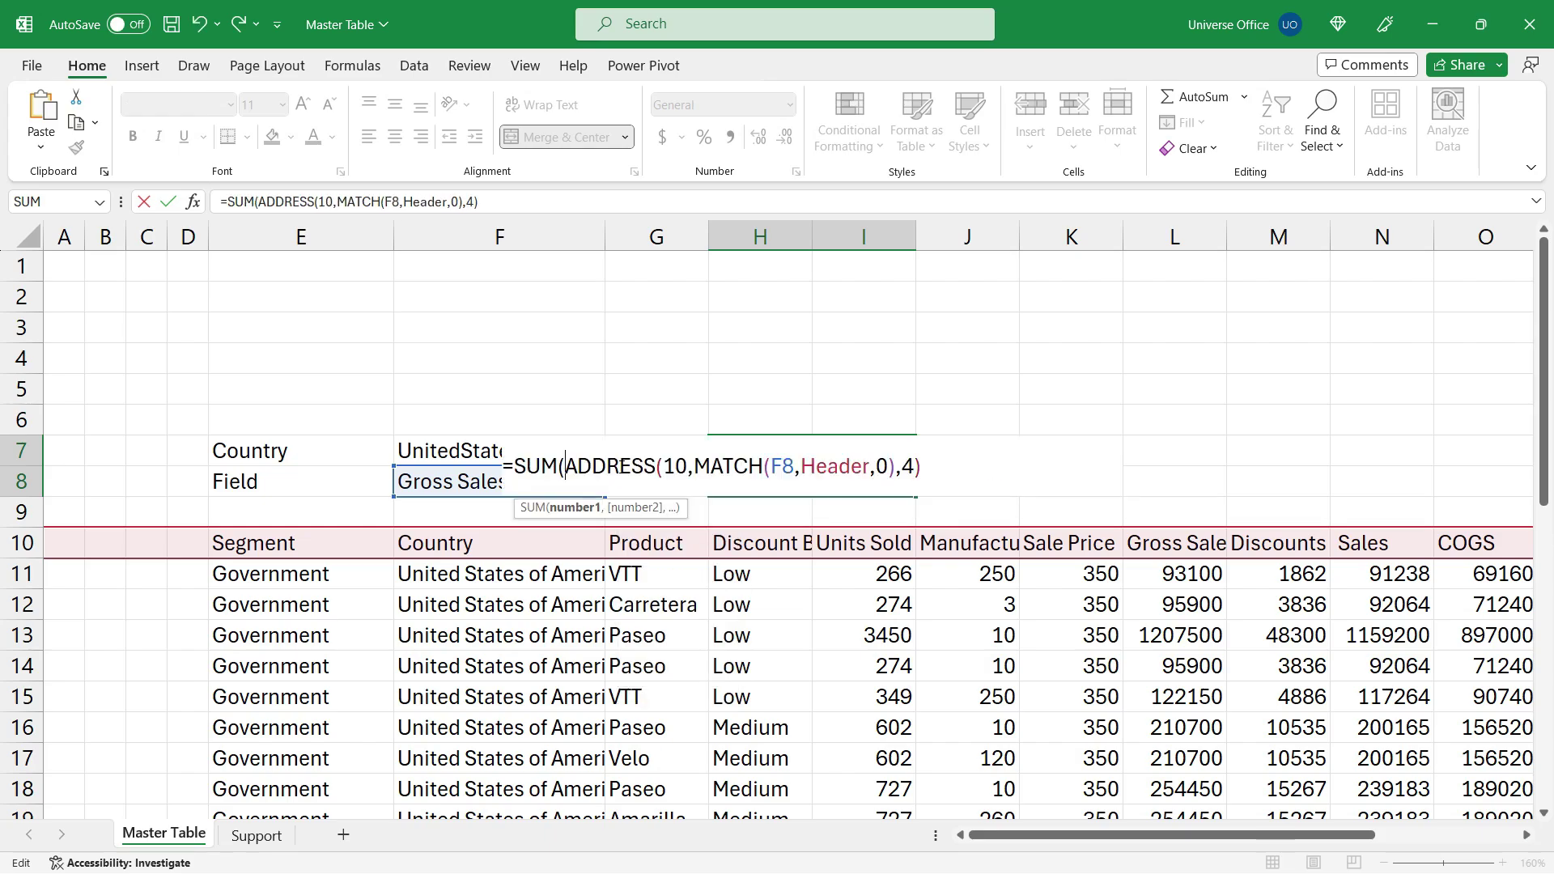
text(IND)
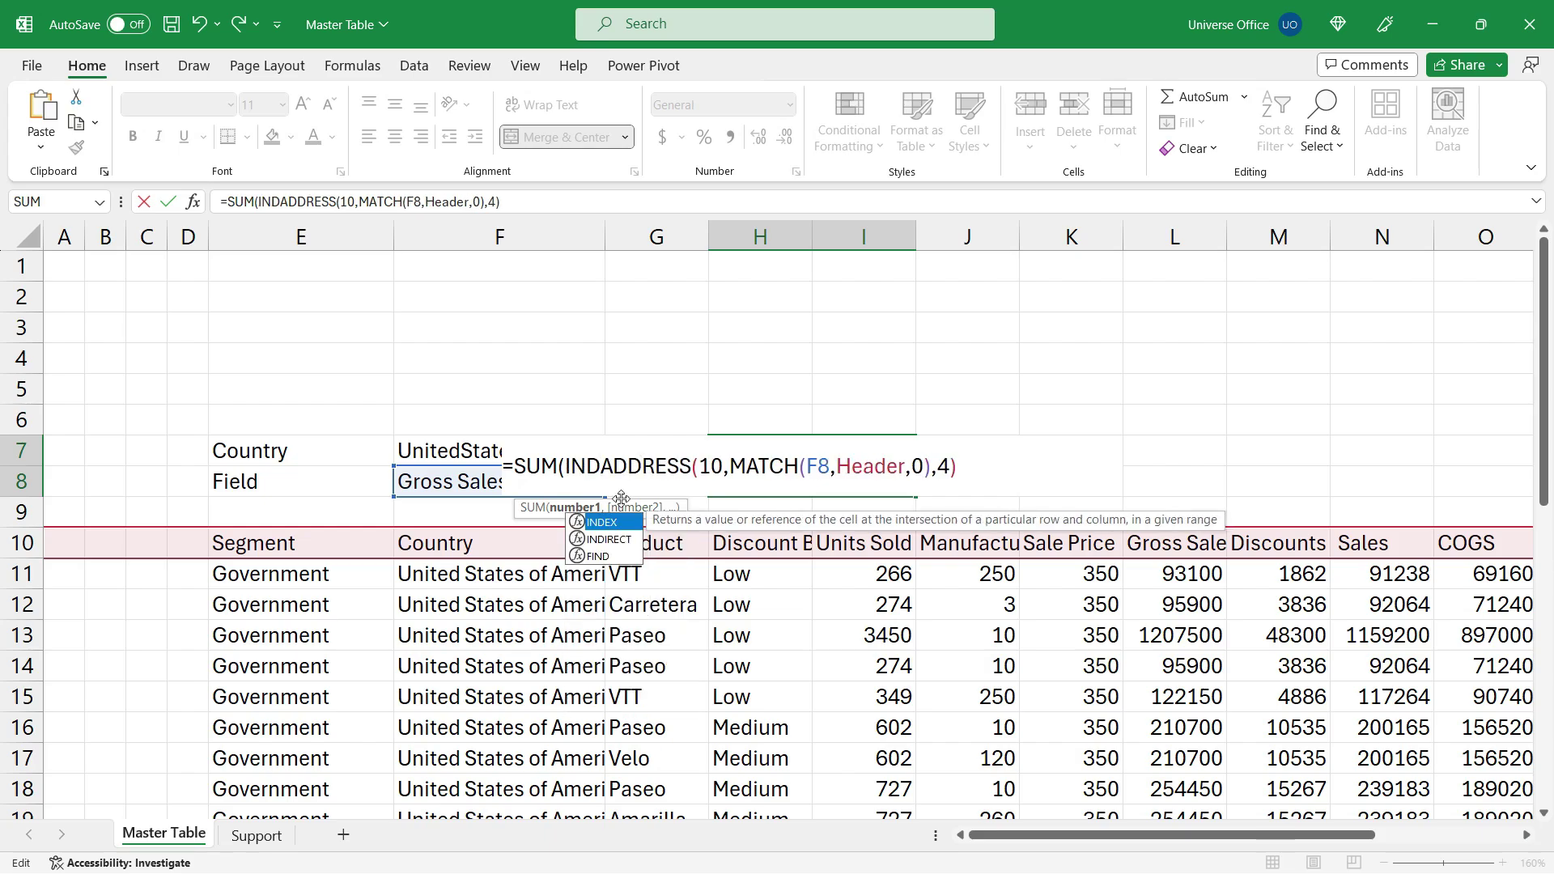
double_click(618, 541)
drag(1035, 469, 670, 470)
key(ctrl+c)
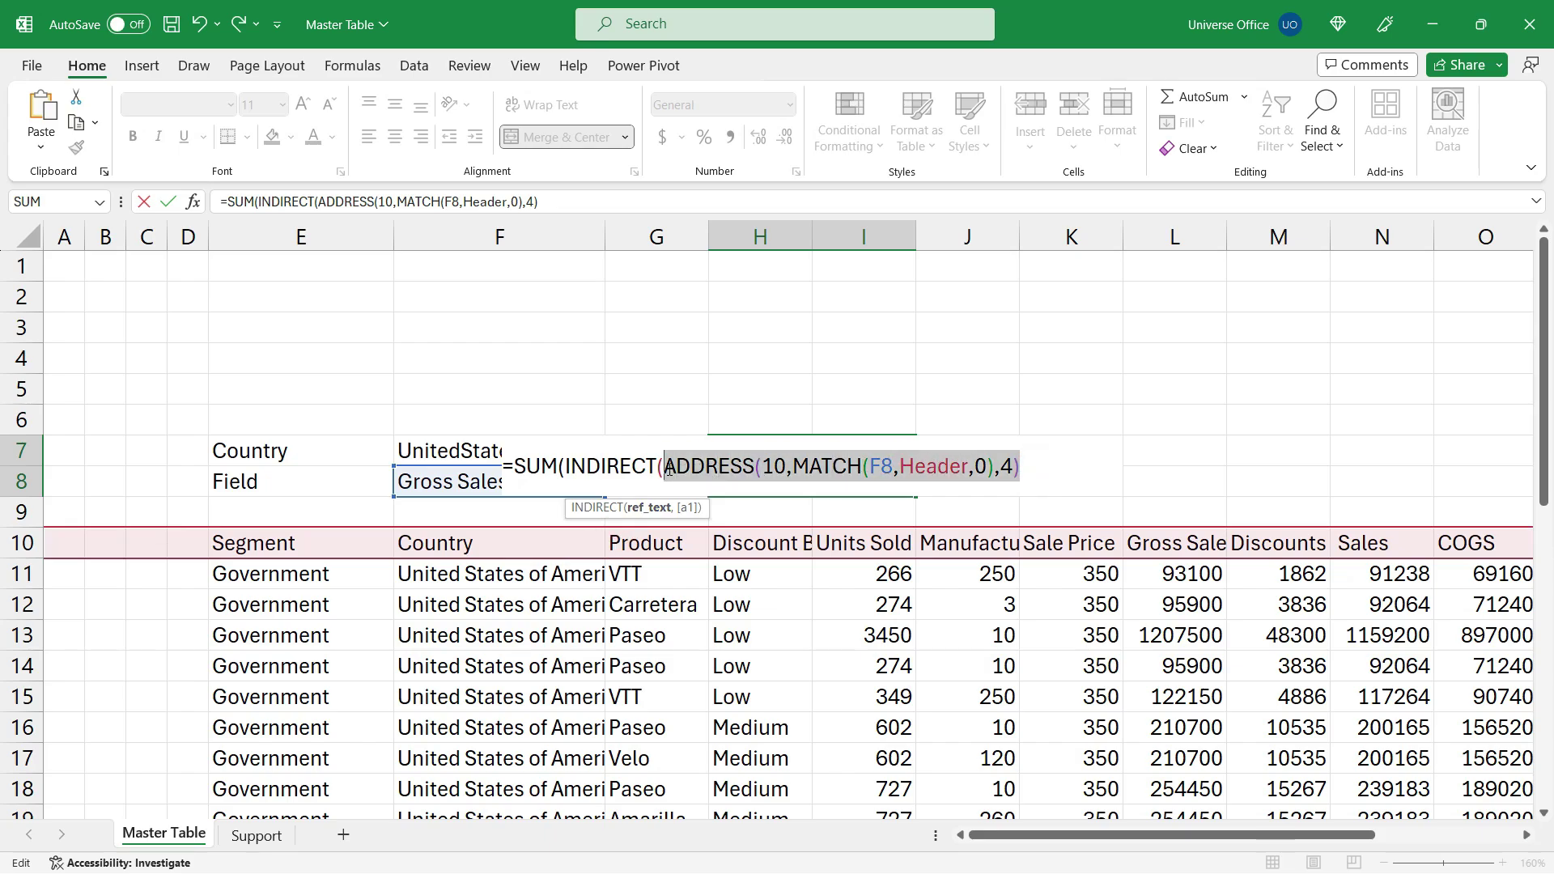
click(1036, 468)
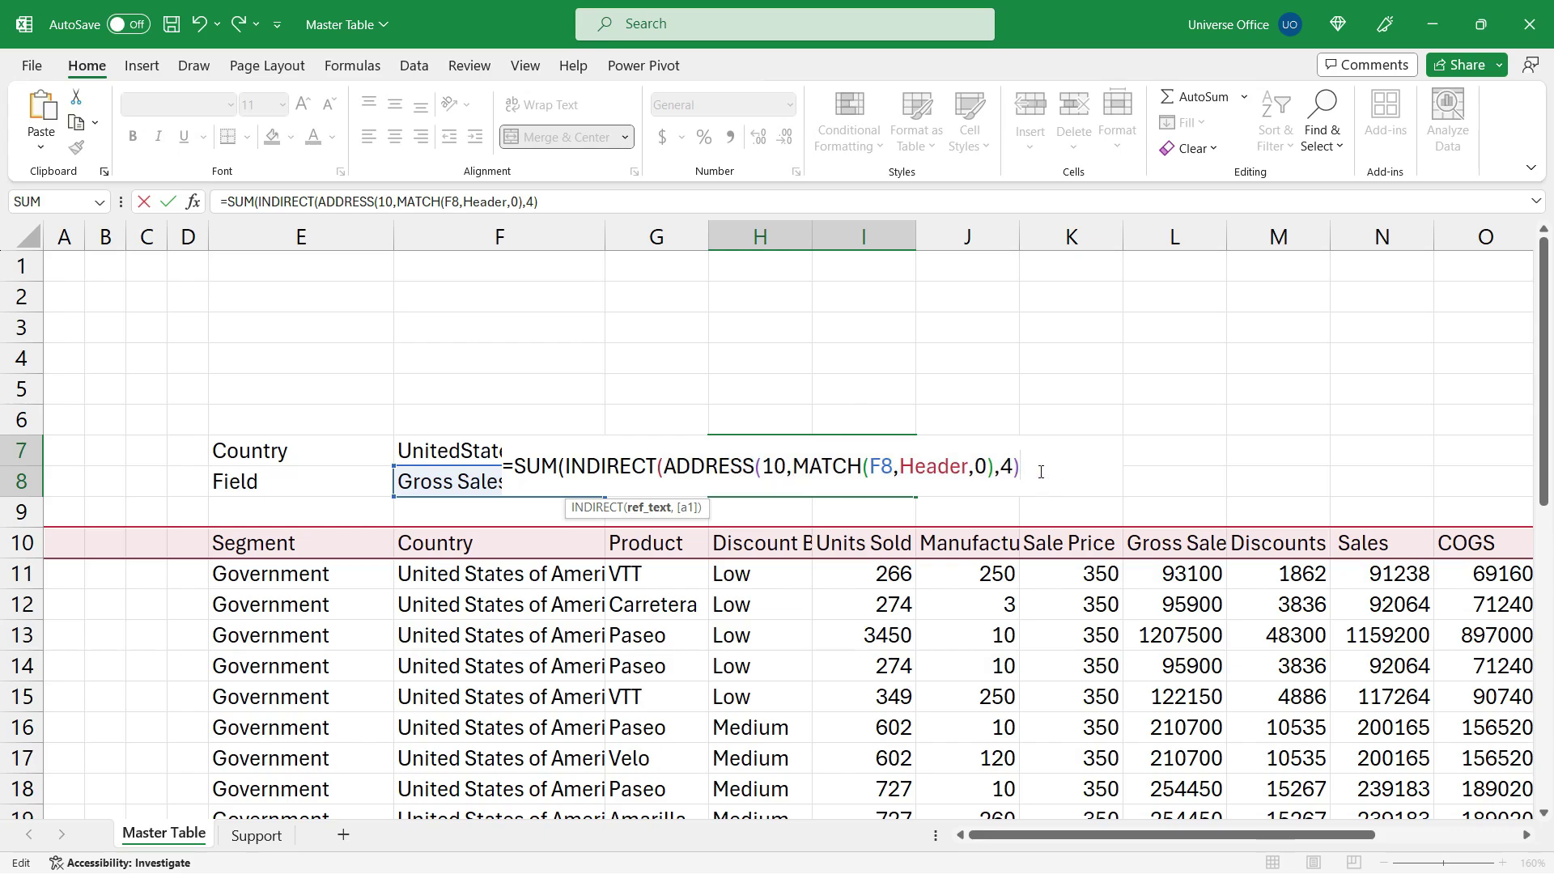
text(&":"&)
drag(666, 468, 754, 468)
click(1079, 469)
key(ctrl+v)
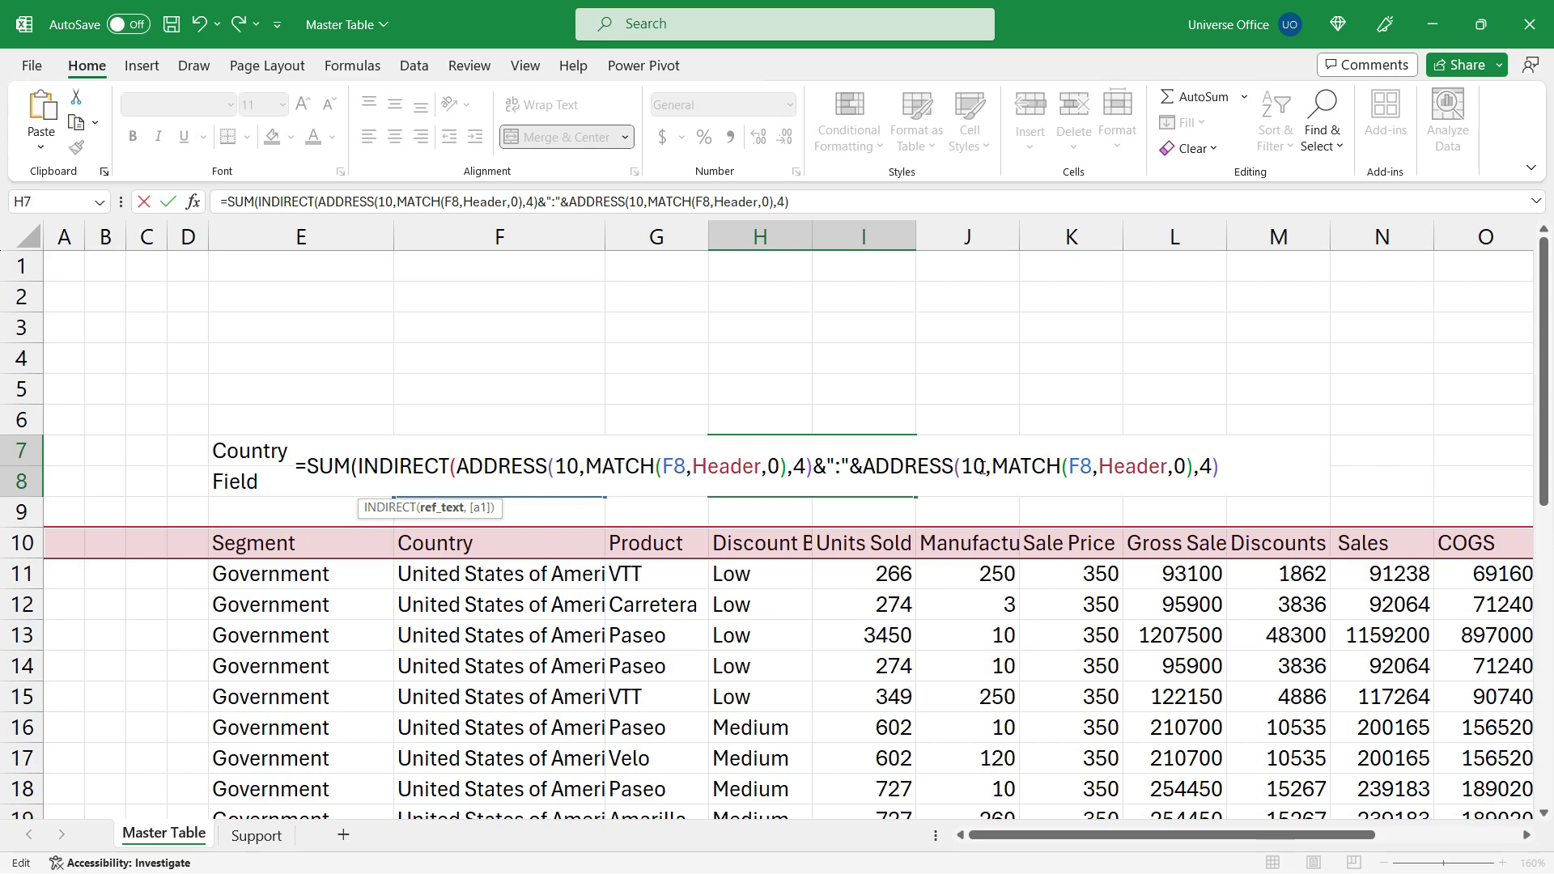
- Change the second ADDRESS row to 1000 and close and commit the SUM formula
click(982, 467)
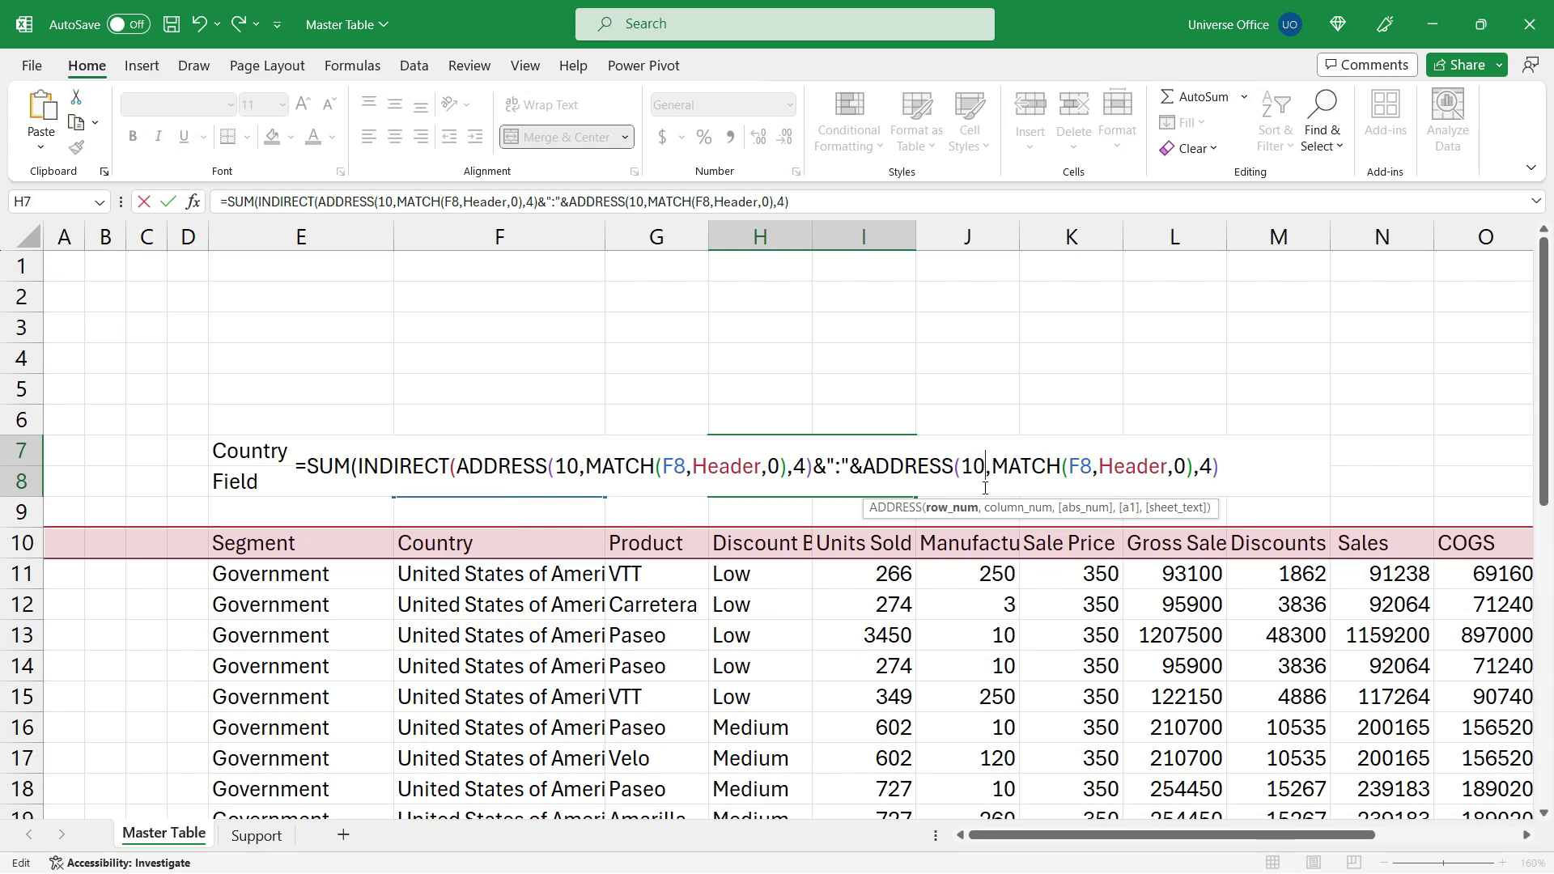
text(00)
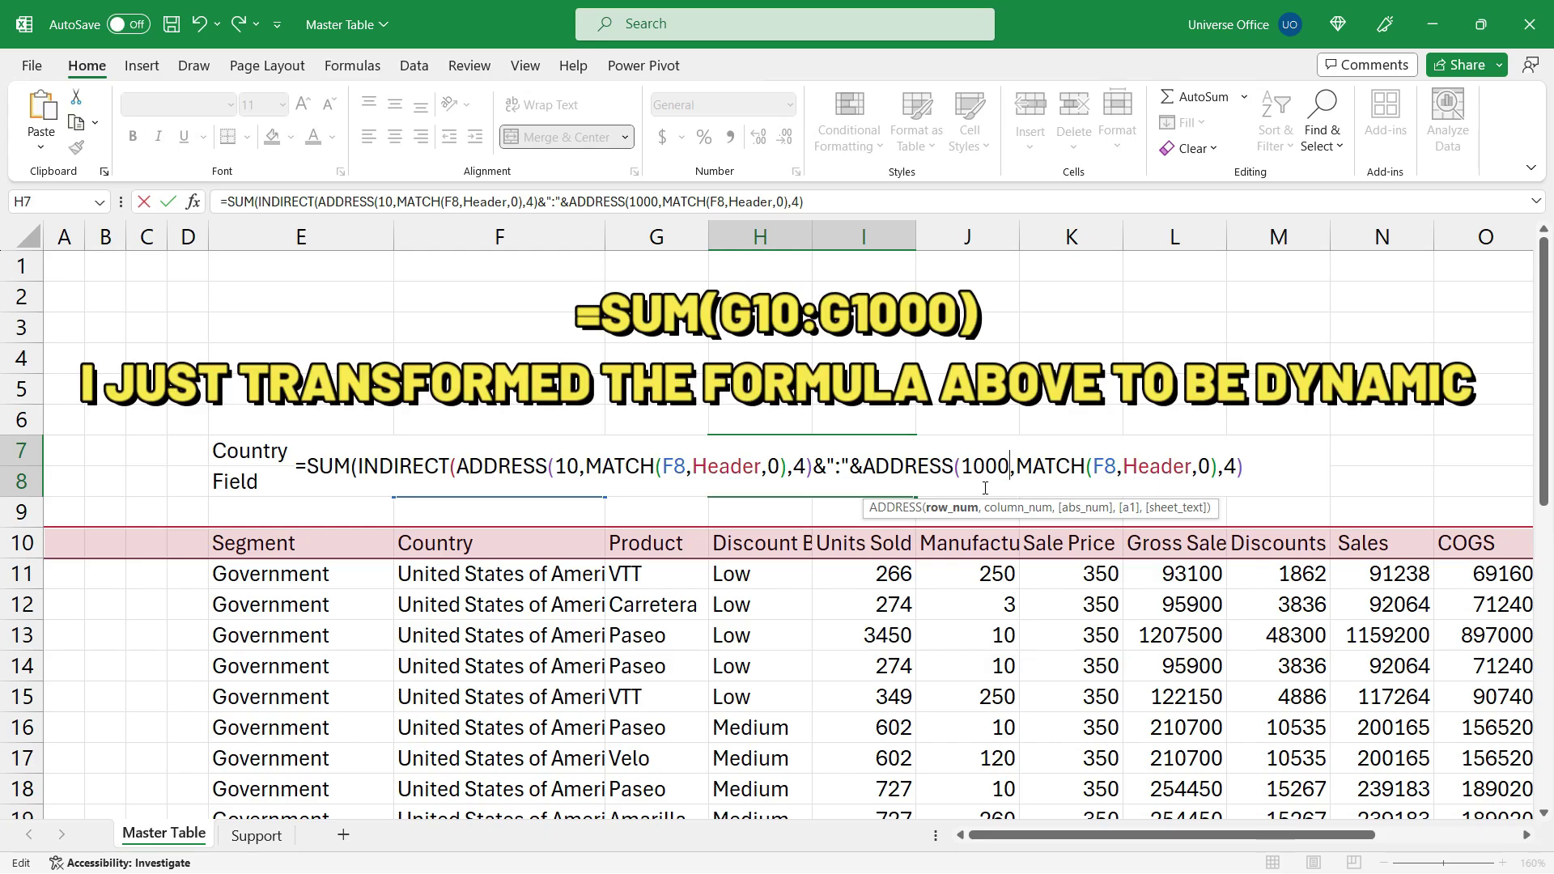
click(1262, 470)
text())
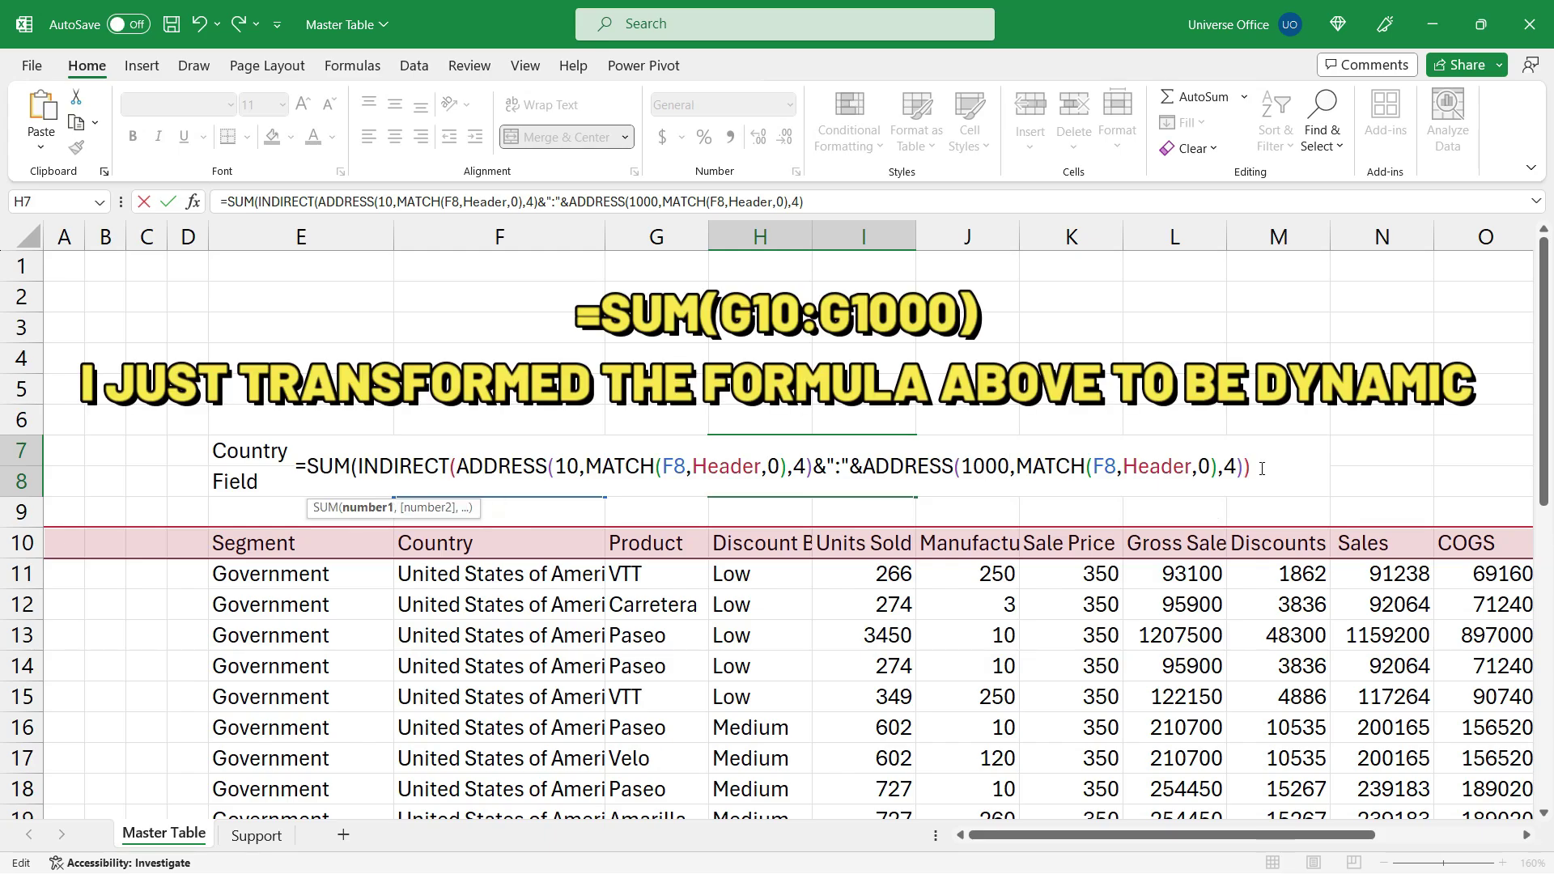
text())
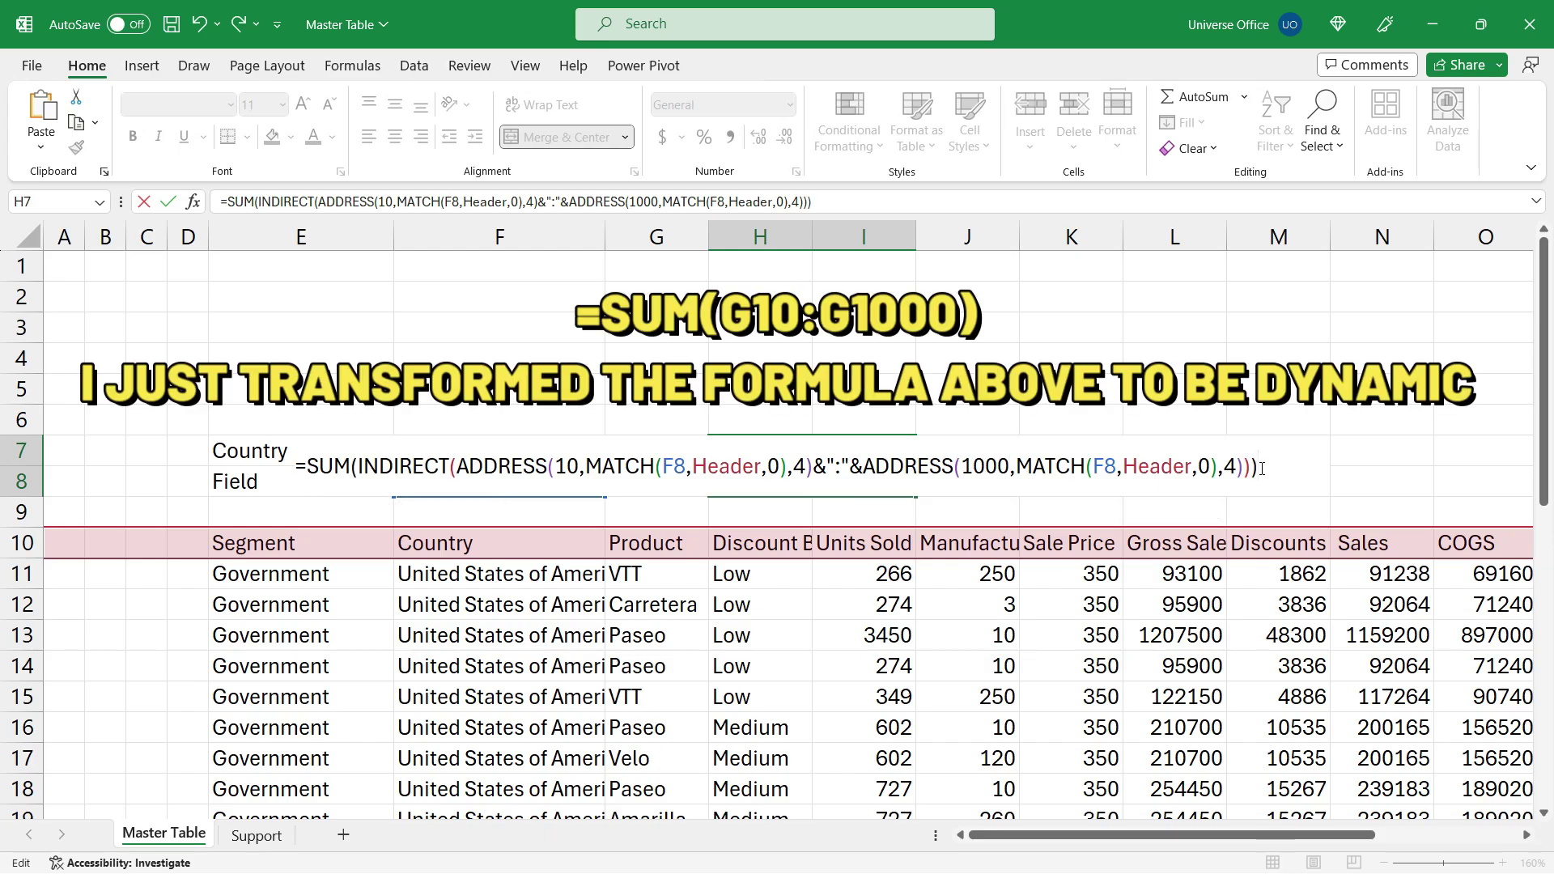
key(Return)
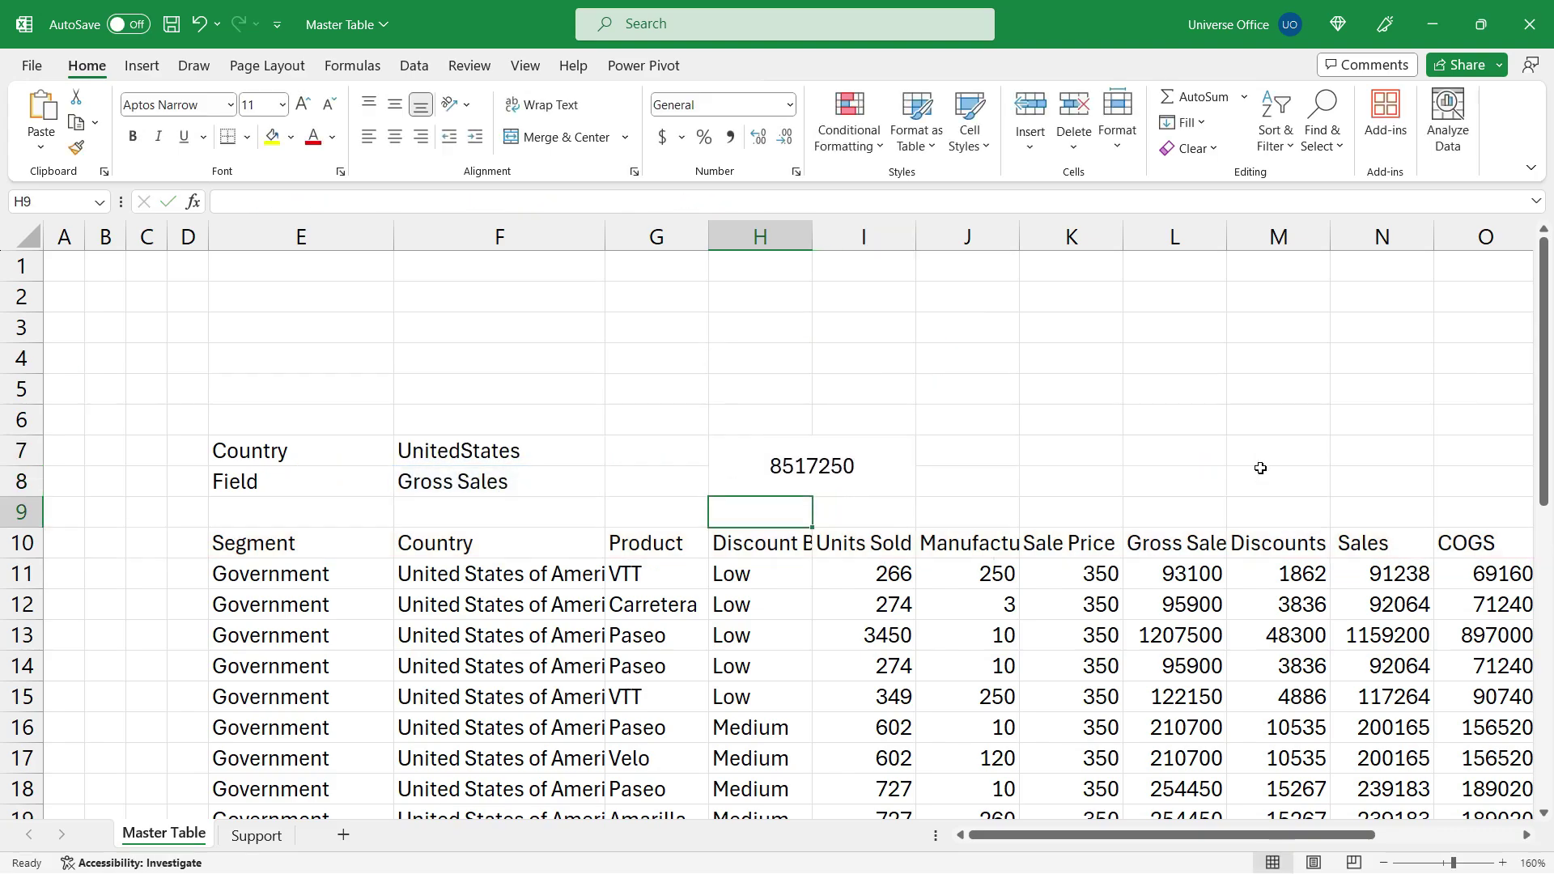
- Format the total as Accounting, showing $ 8,517,250.00
click(869, 461)
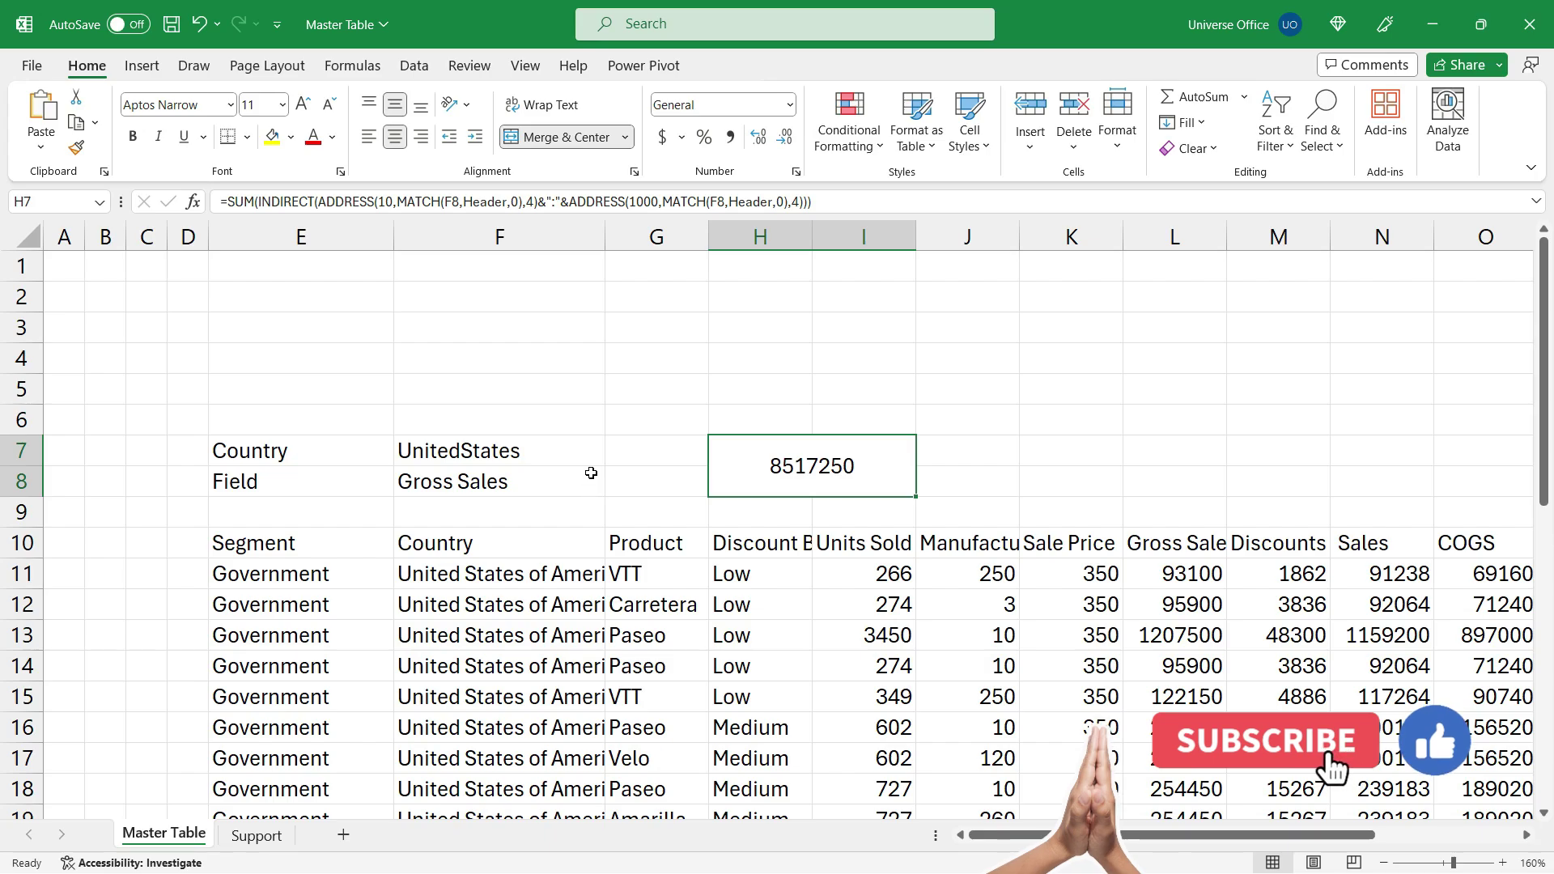
click(663, 137)
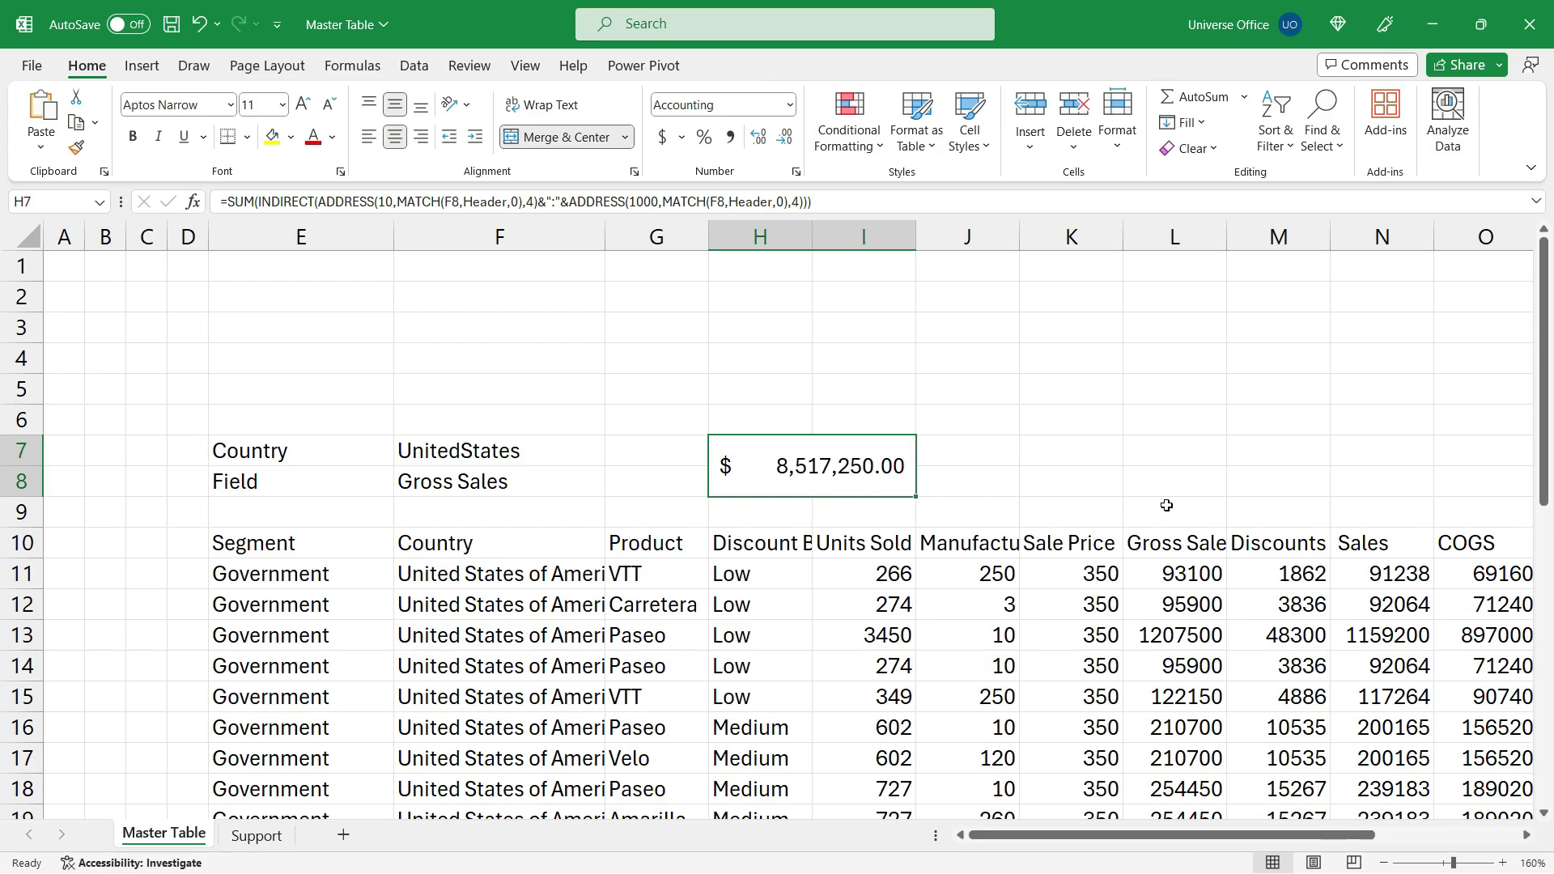
click(1044, 366)
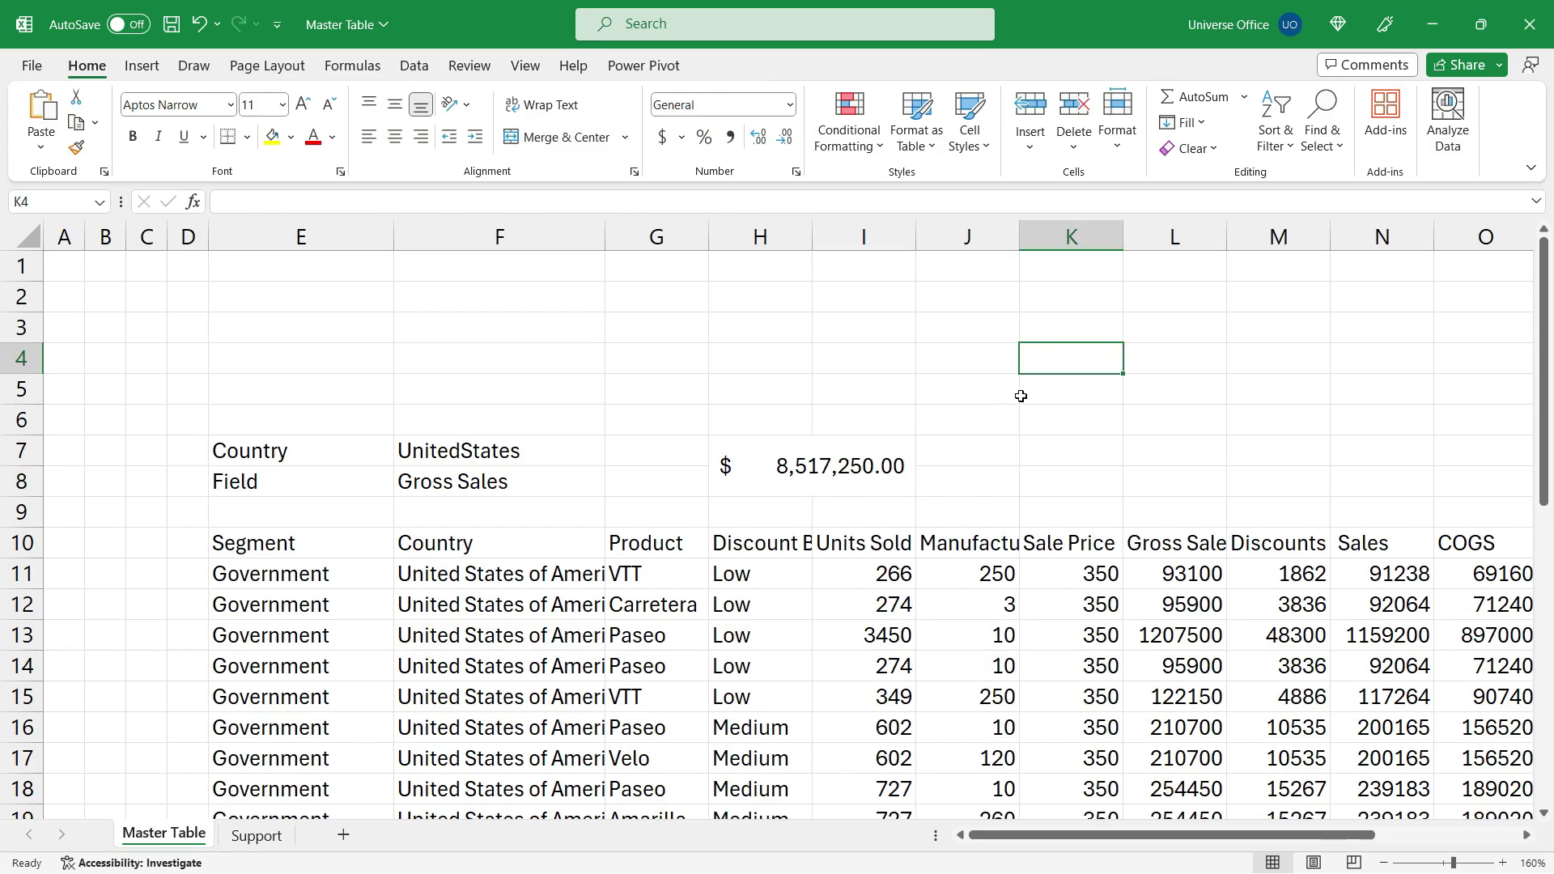
- Enter a check =SUM of column L in K4, then delete it
text(=)
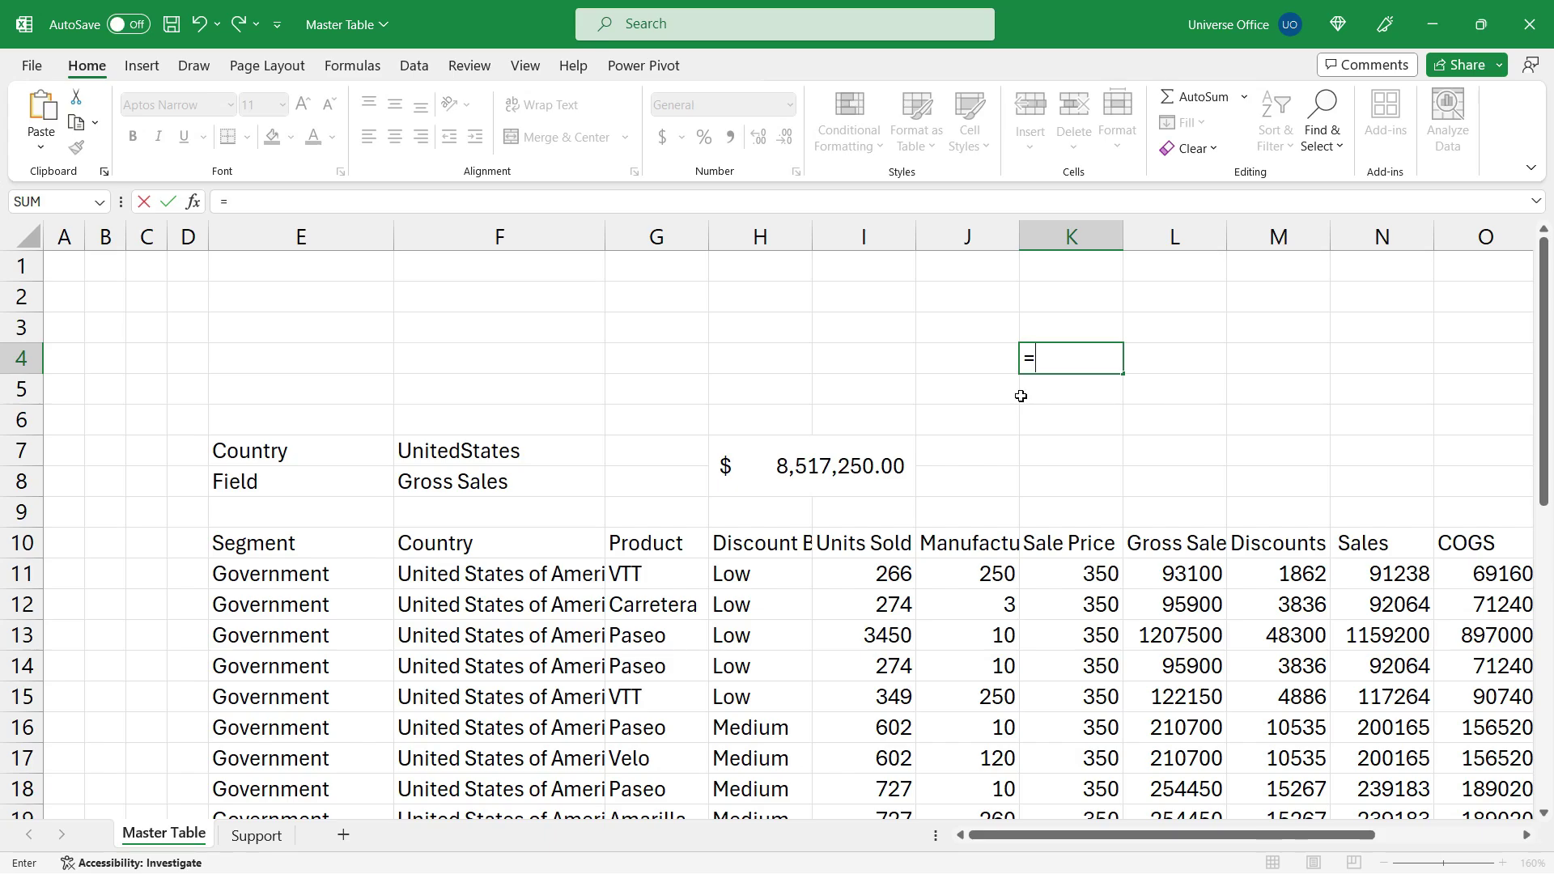
text(sum)
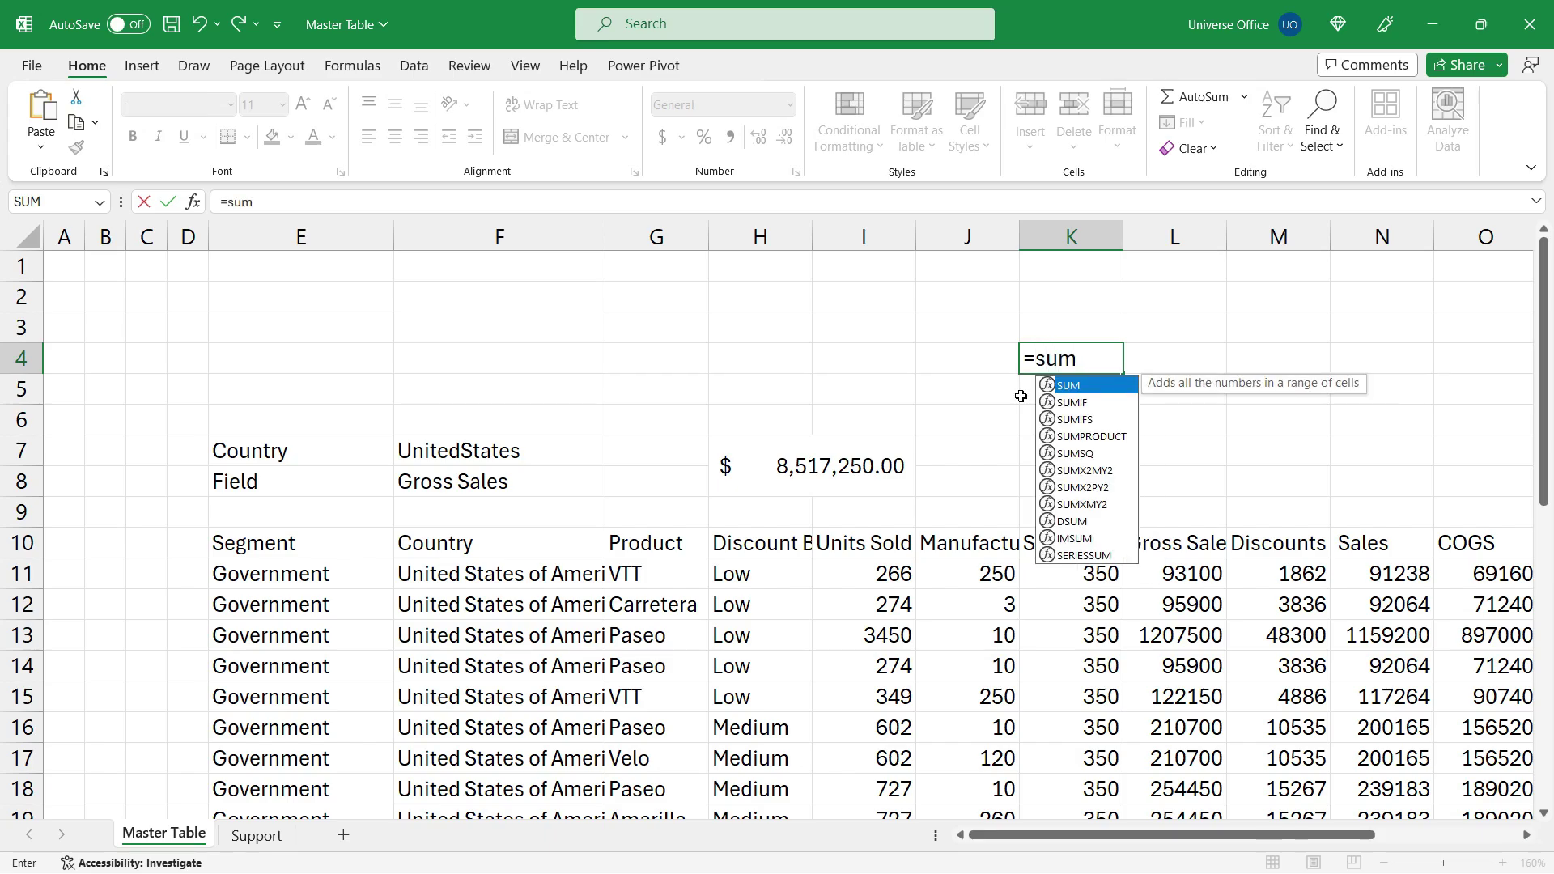
text(()
click(1186, 238)
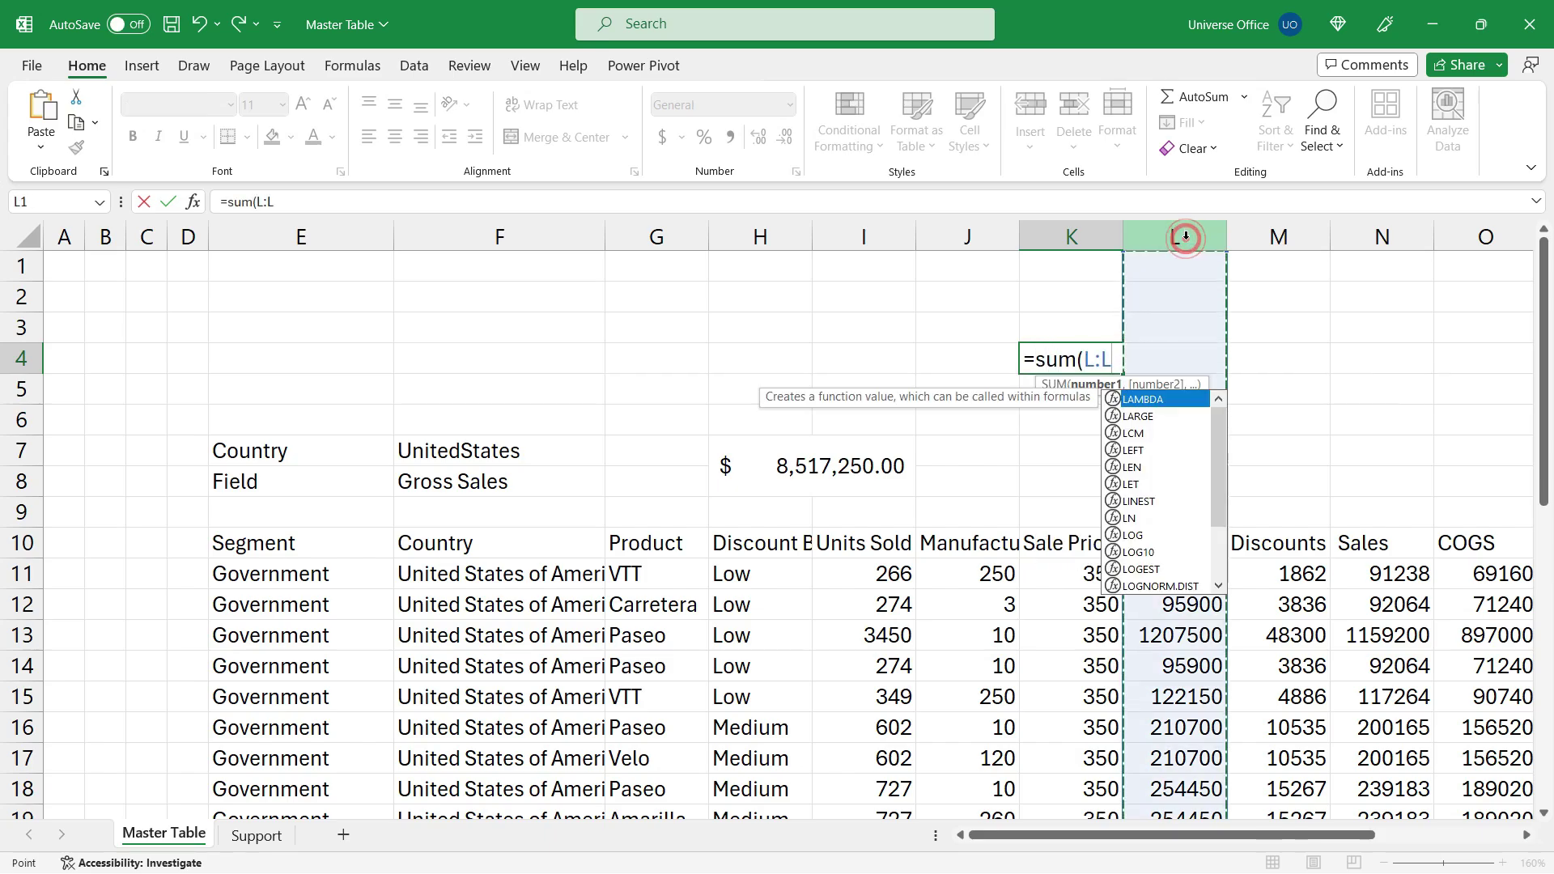
key(ctrl+Return)
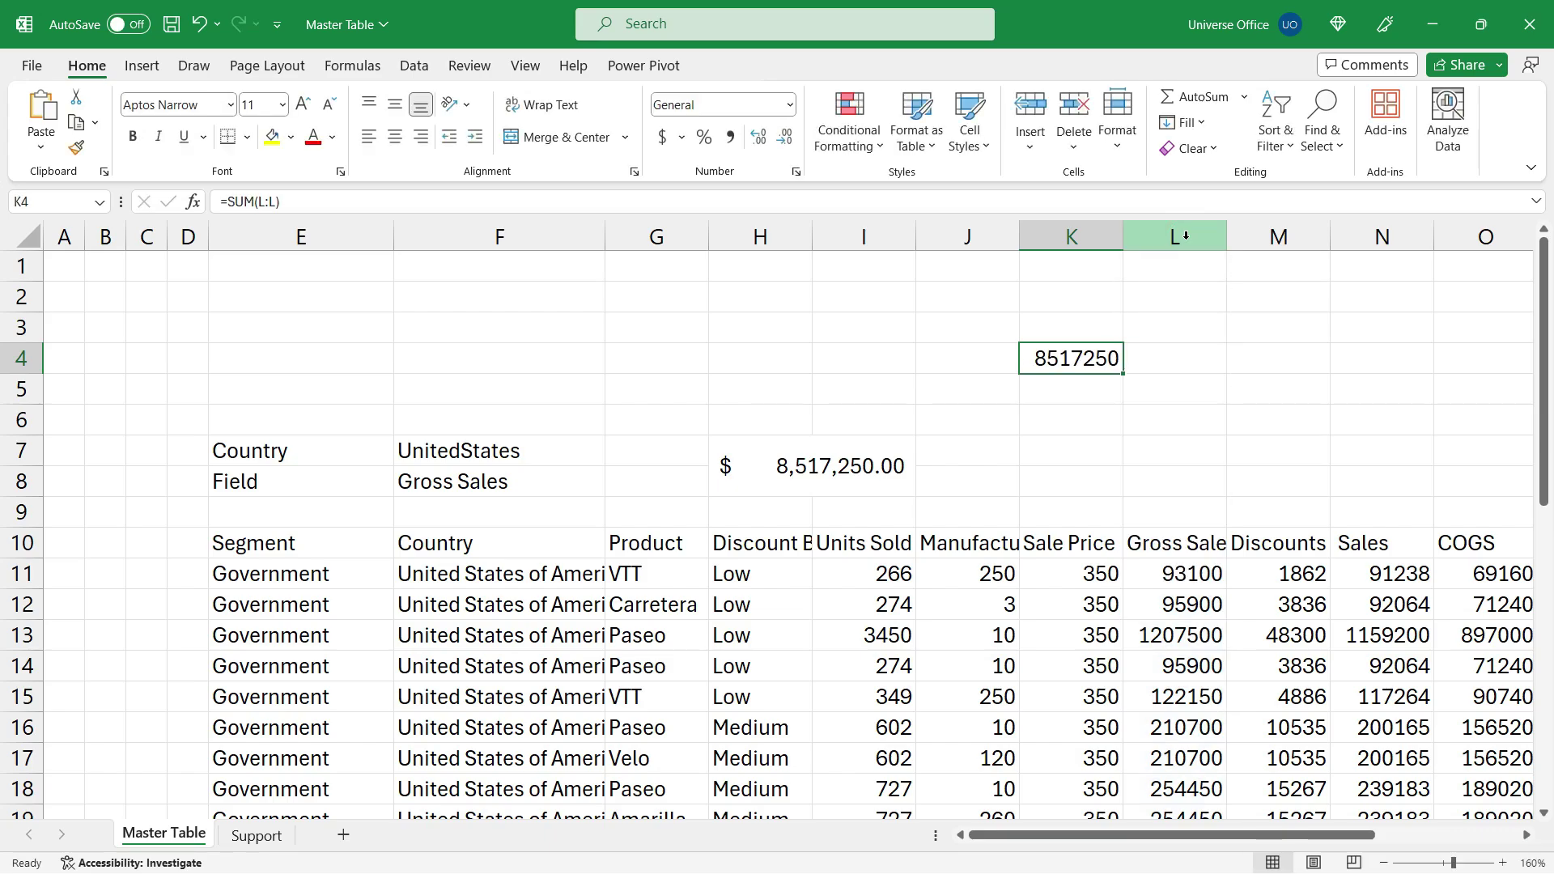
key(Delete)
- Set Country to Germany and Field to Discounts, then select the Discount Band values
ctrl+scroll(617, 403, down, 2)
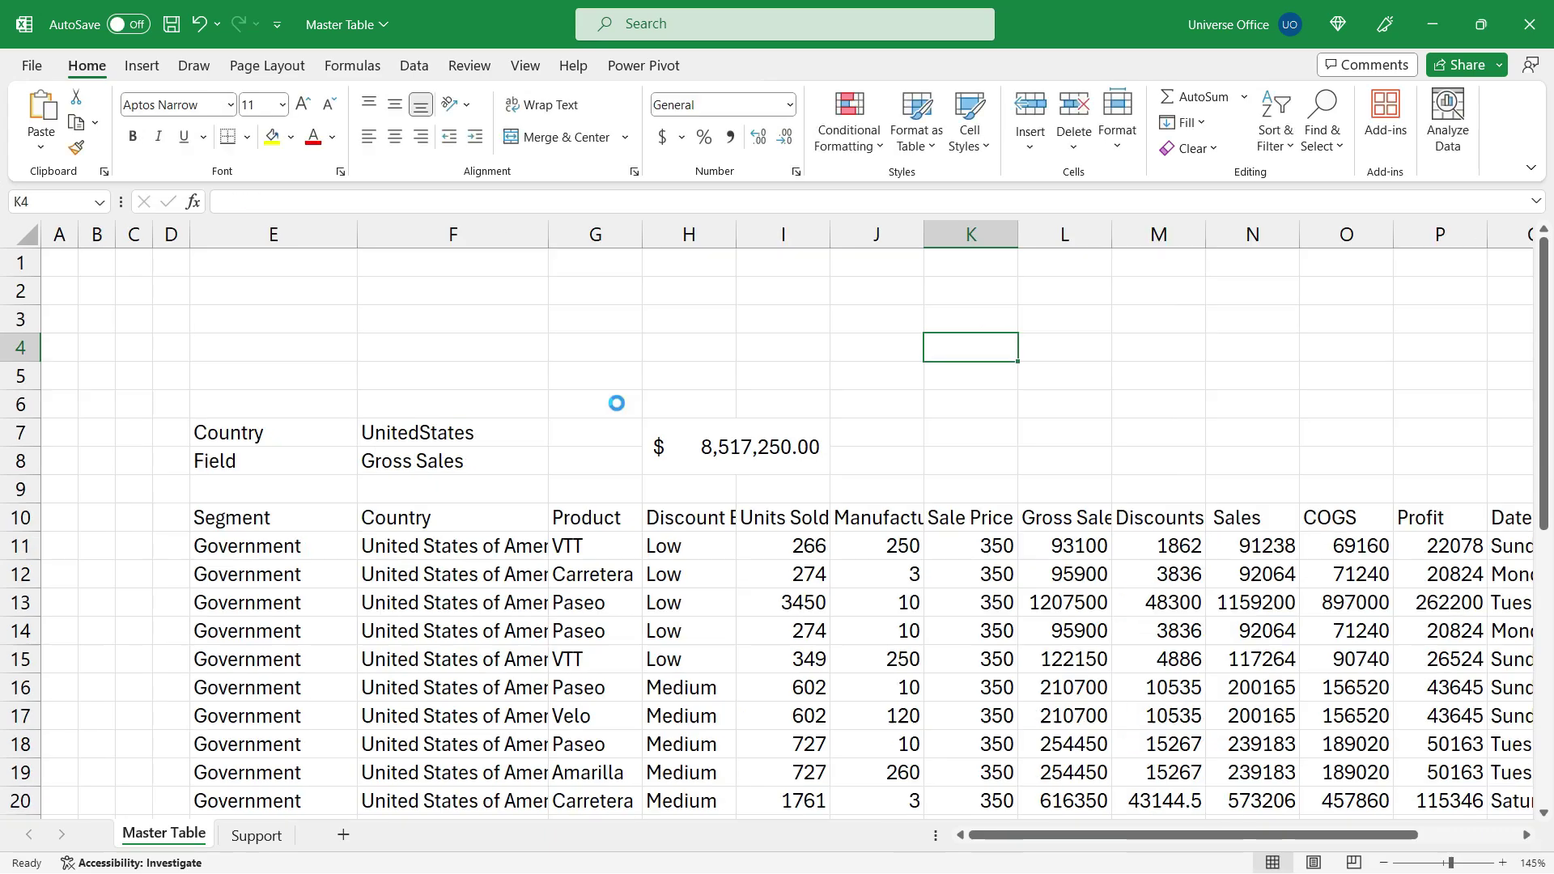
ctrl+scroll(616, 403, down, 1)
click(384, 391)
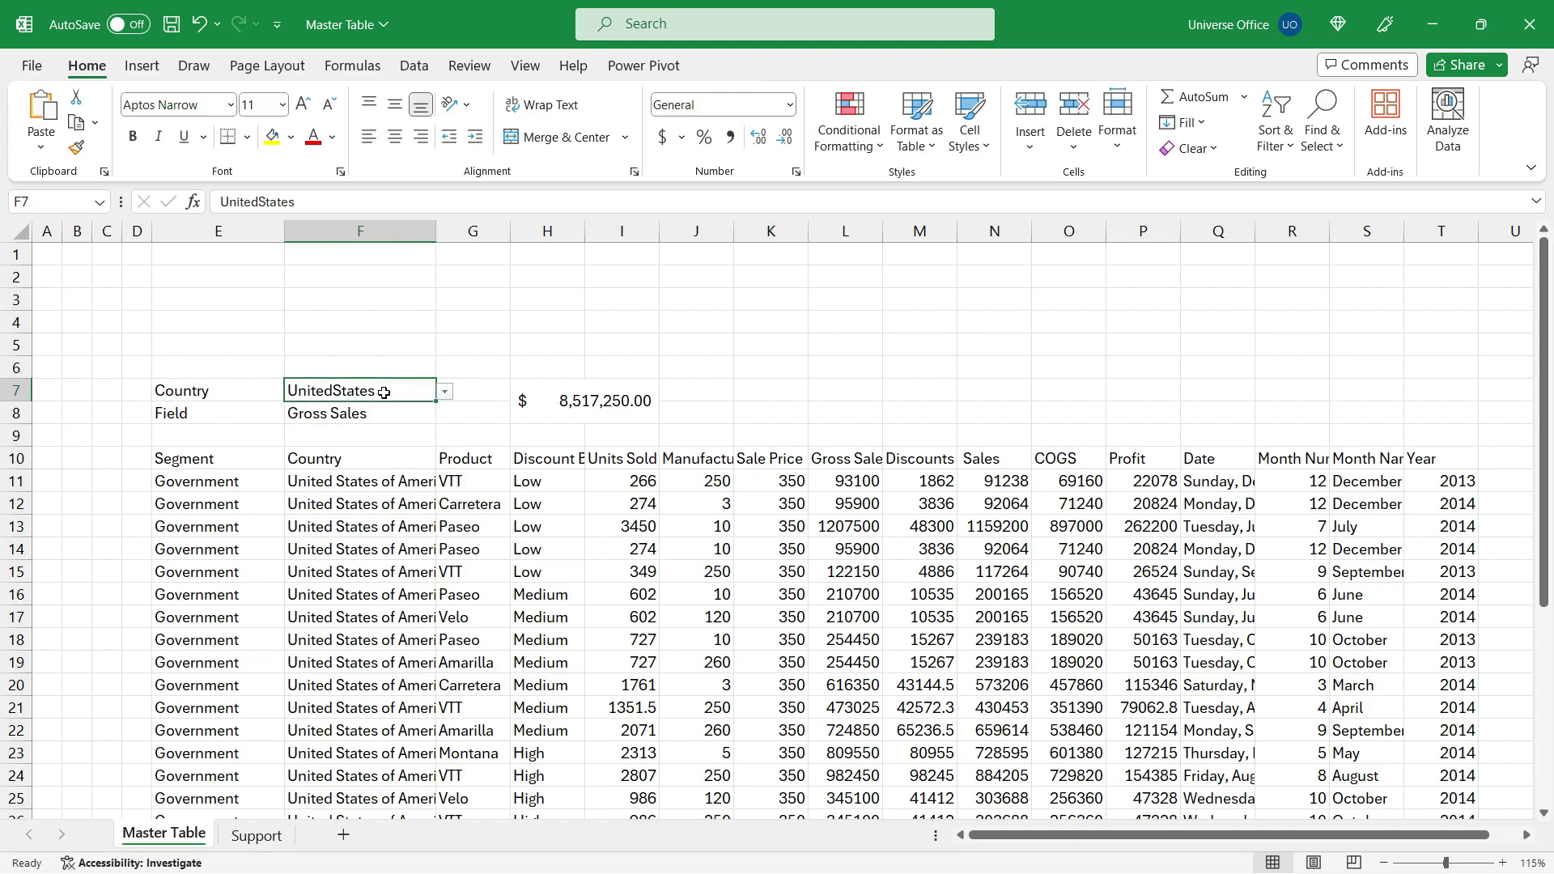
click(444, 391)
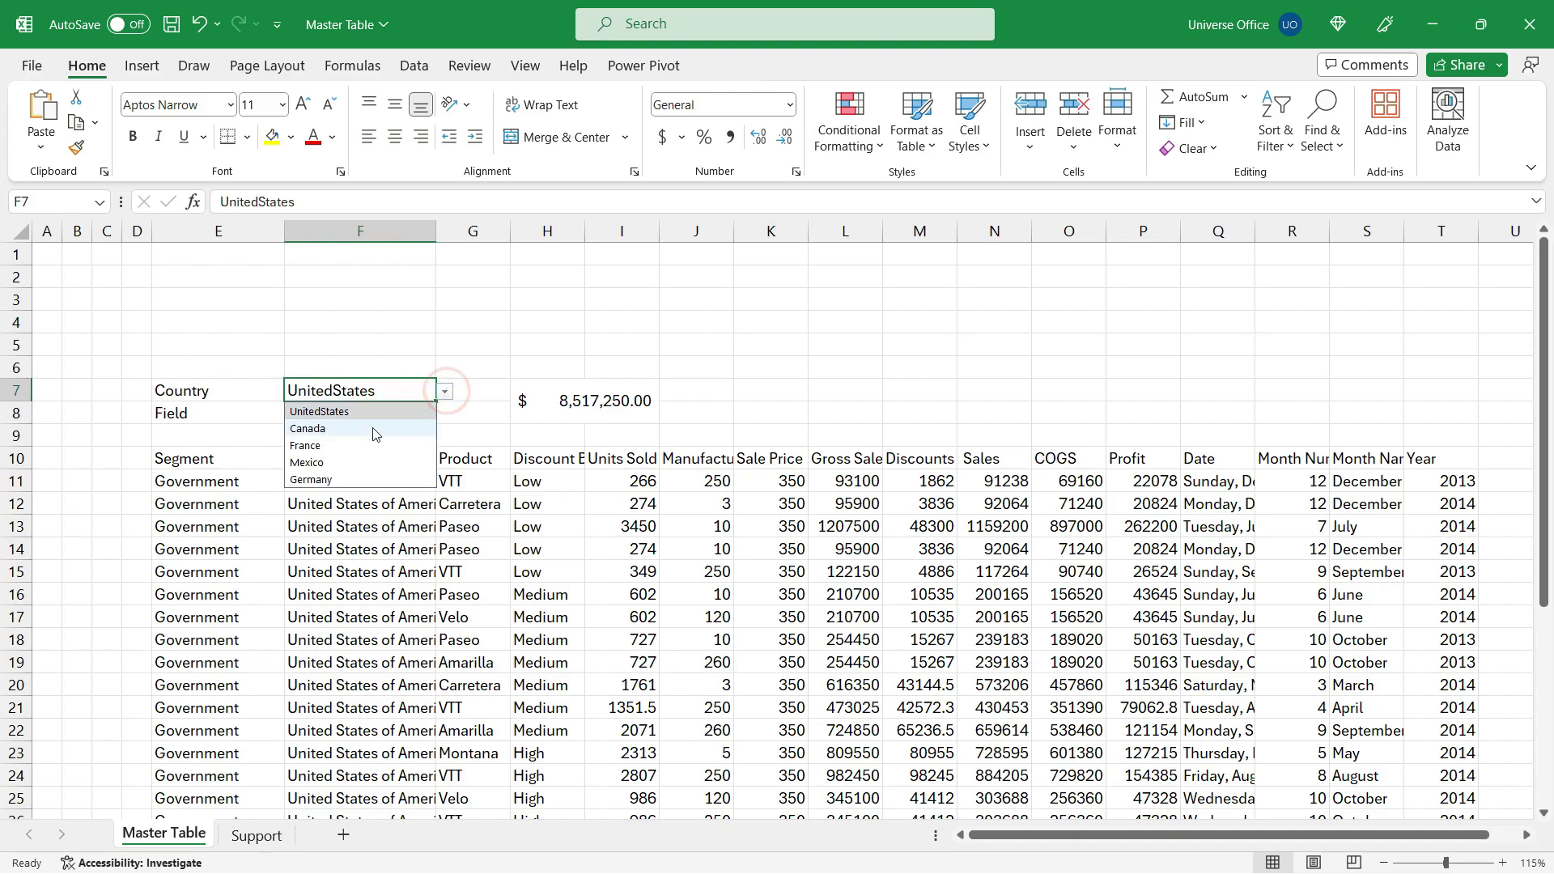
click(352, 478)
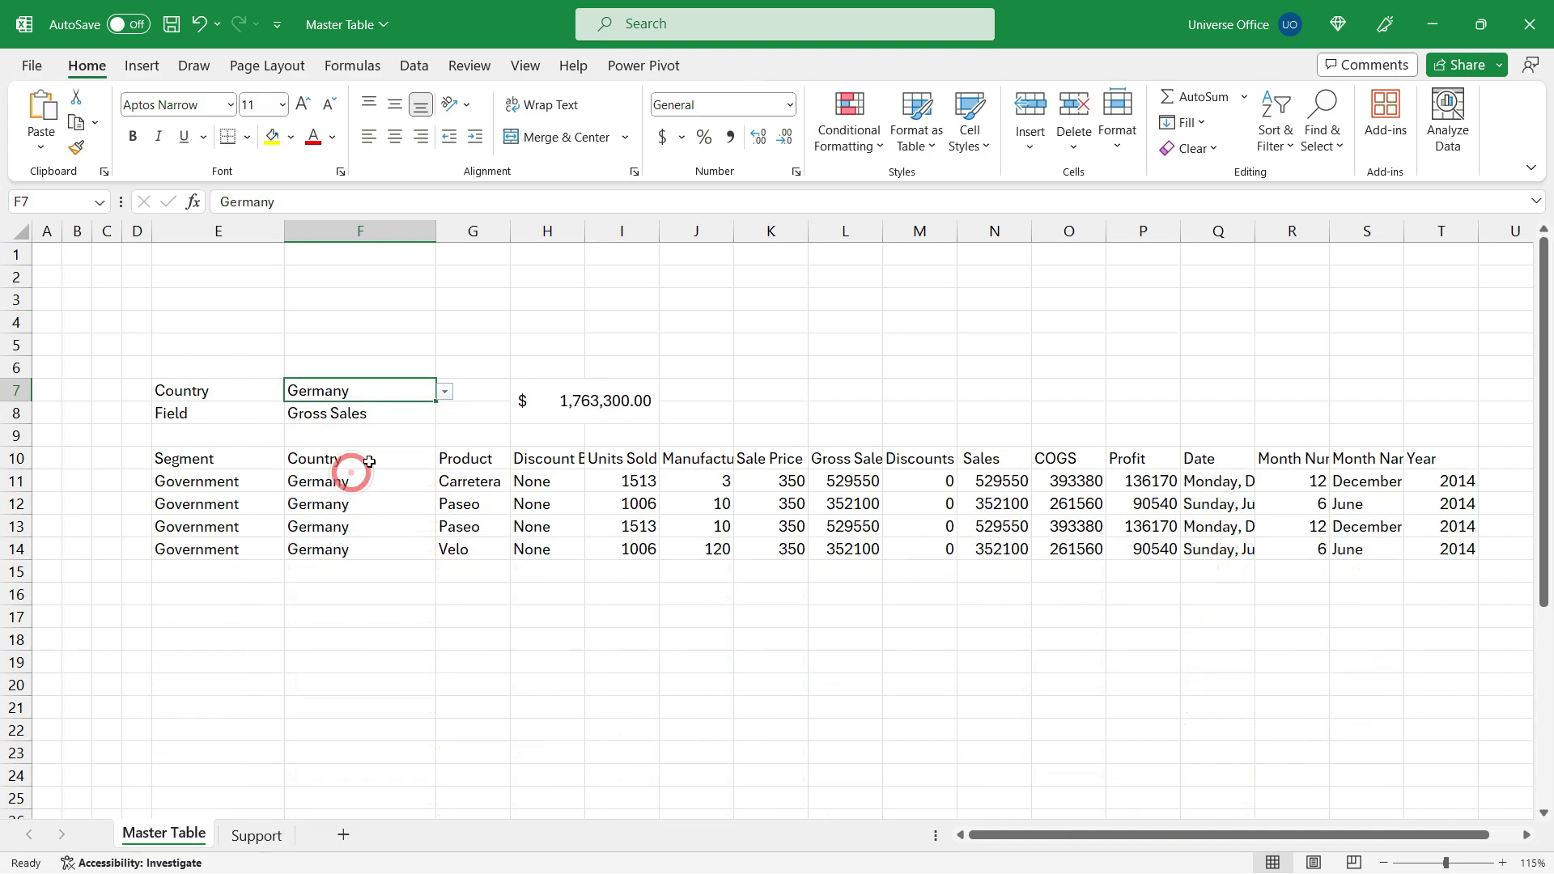
click(420, 414)
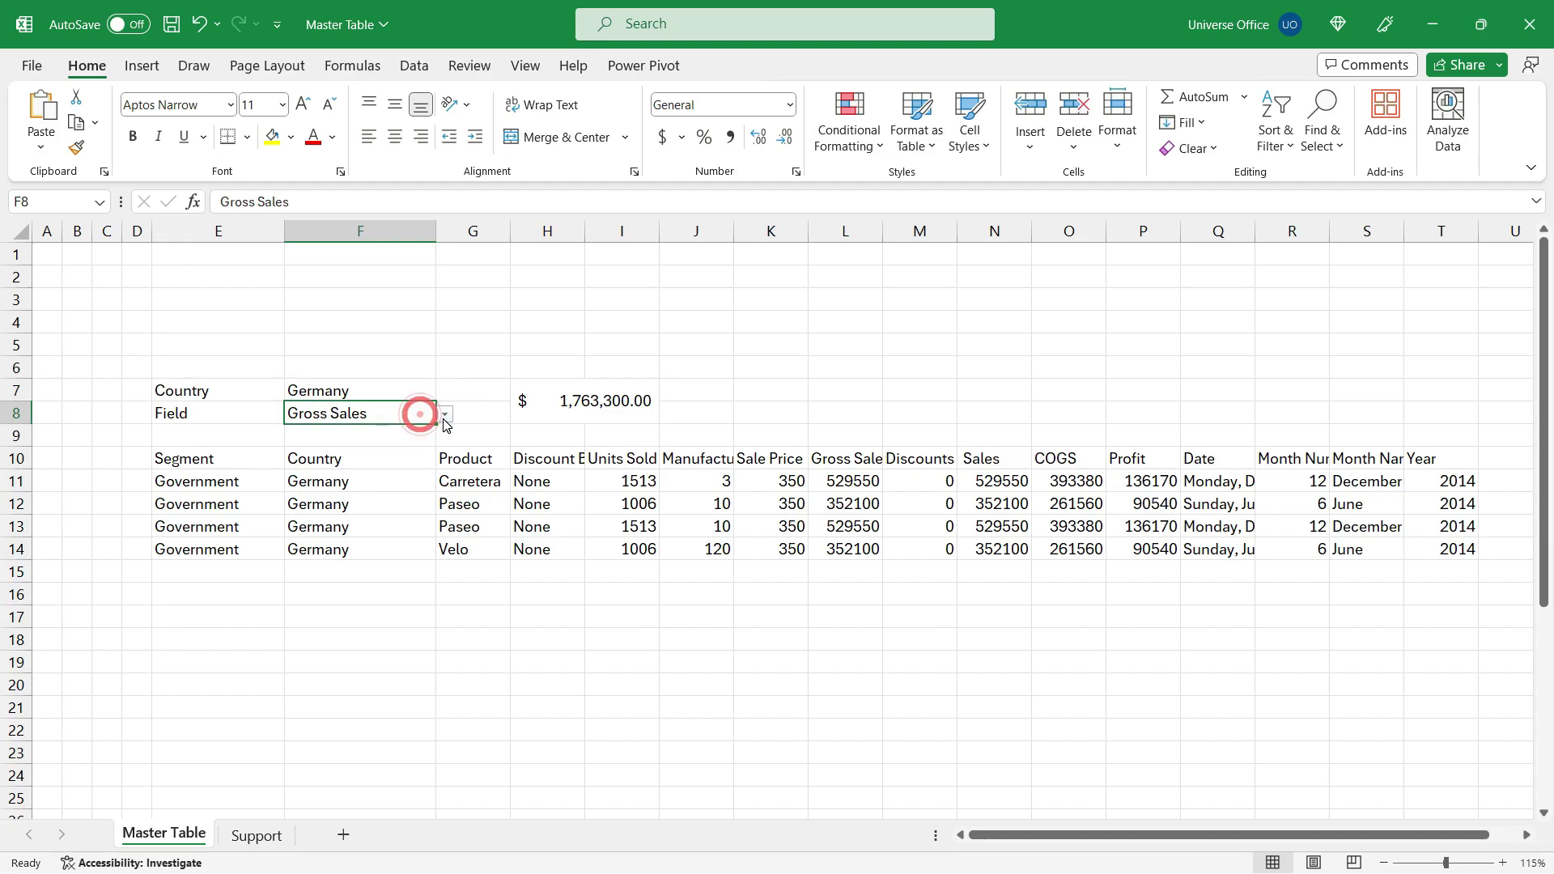
click(445, 416)
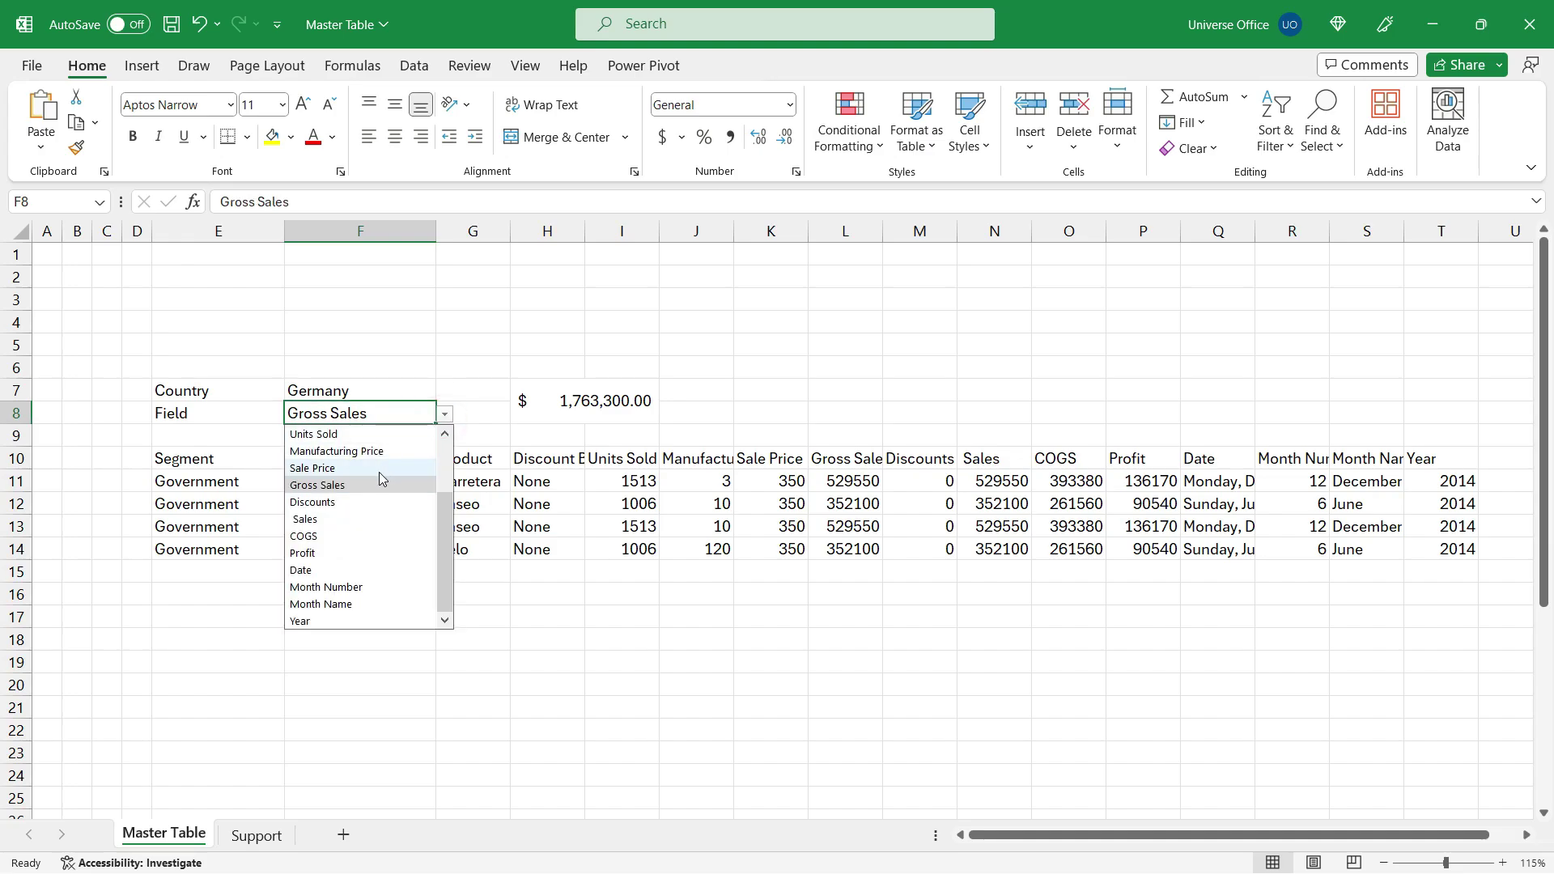
click(366, 503)
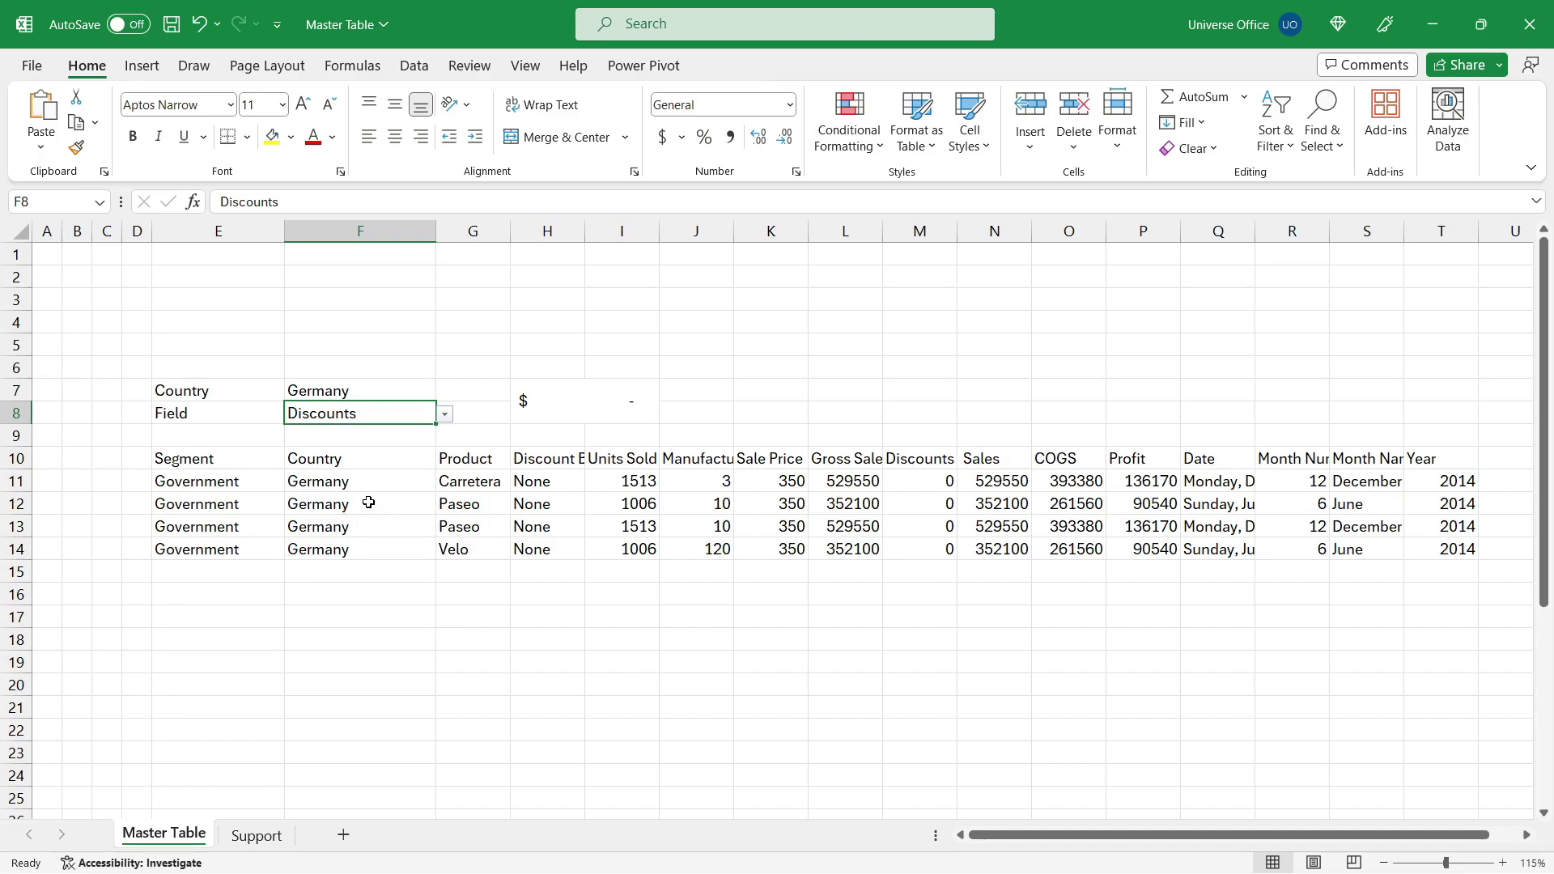
drag(555, 460, 547, 549)
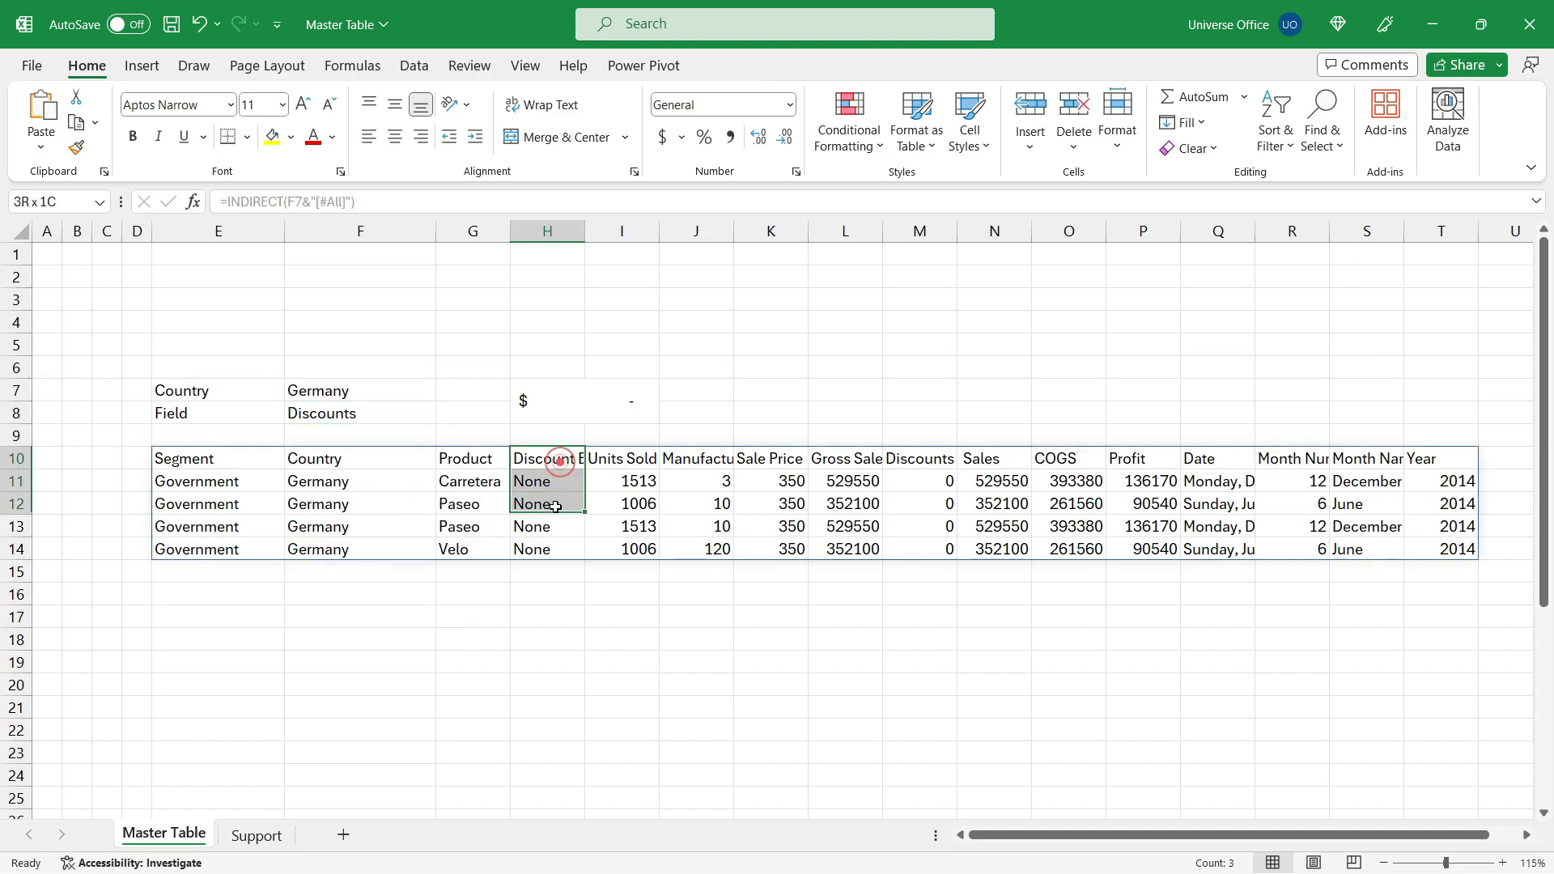
- Try COGS as the field, then set Country to Mexico and Field to Sales
click(417, 413)
click(444, 418)
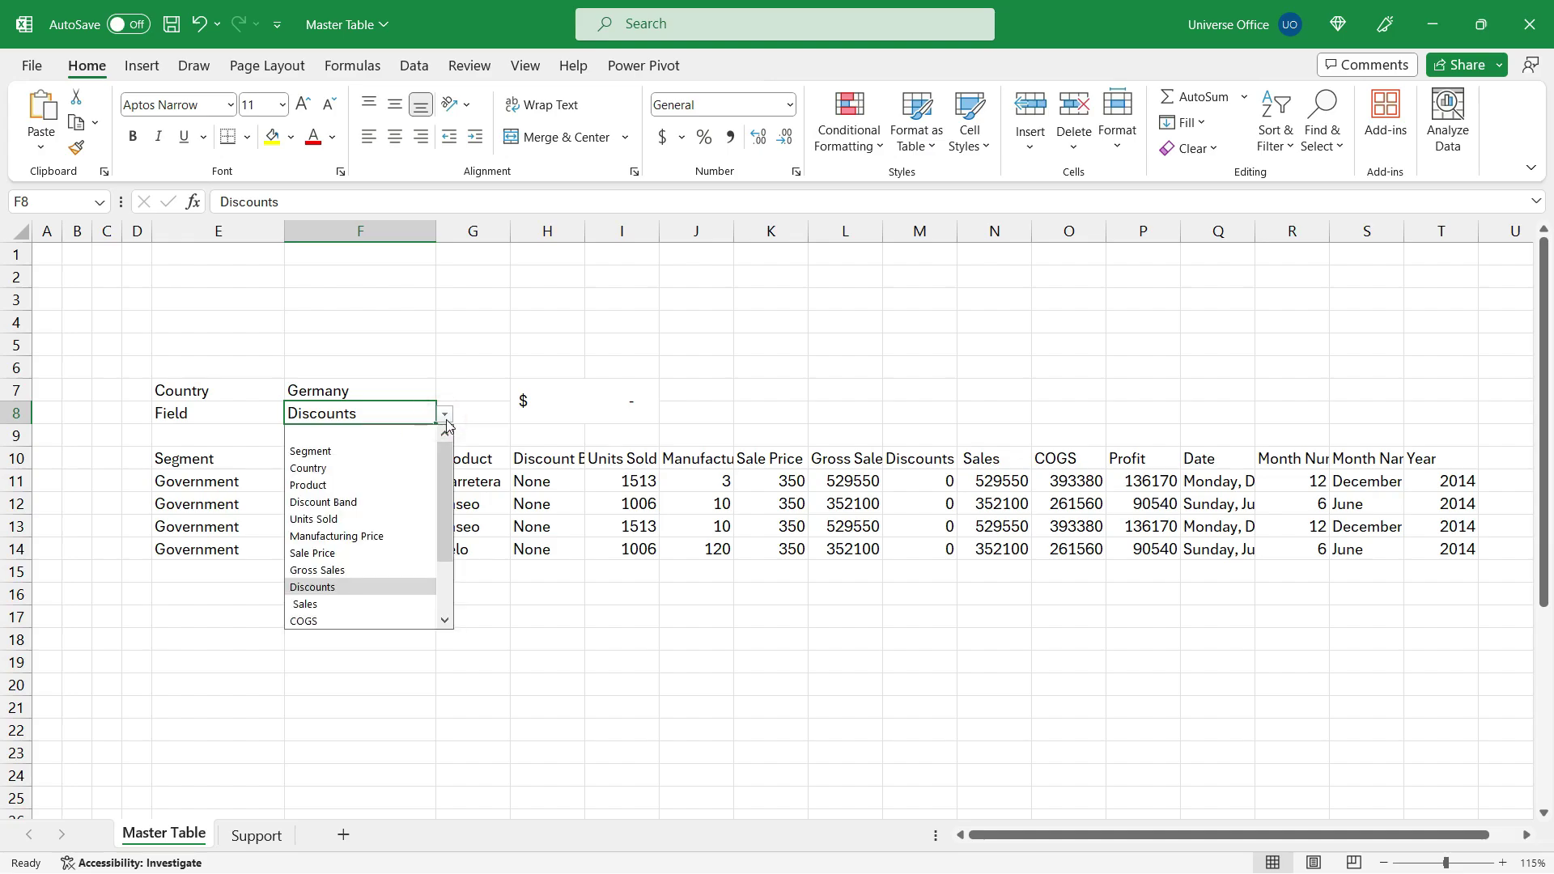
click(351, 621)
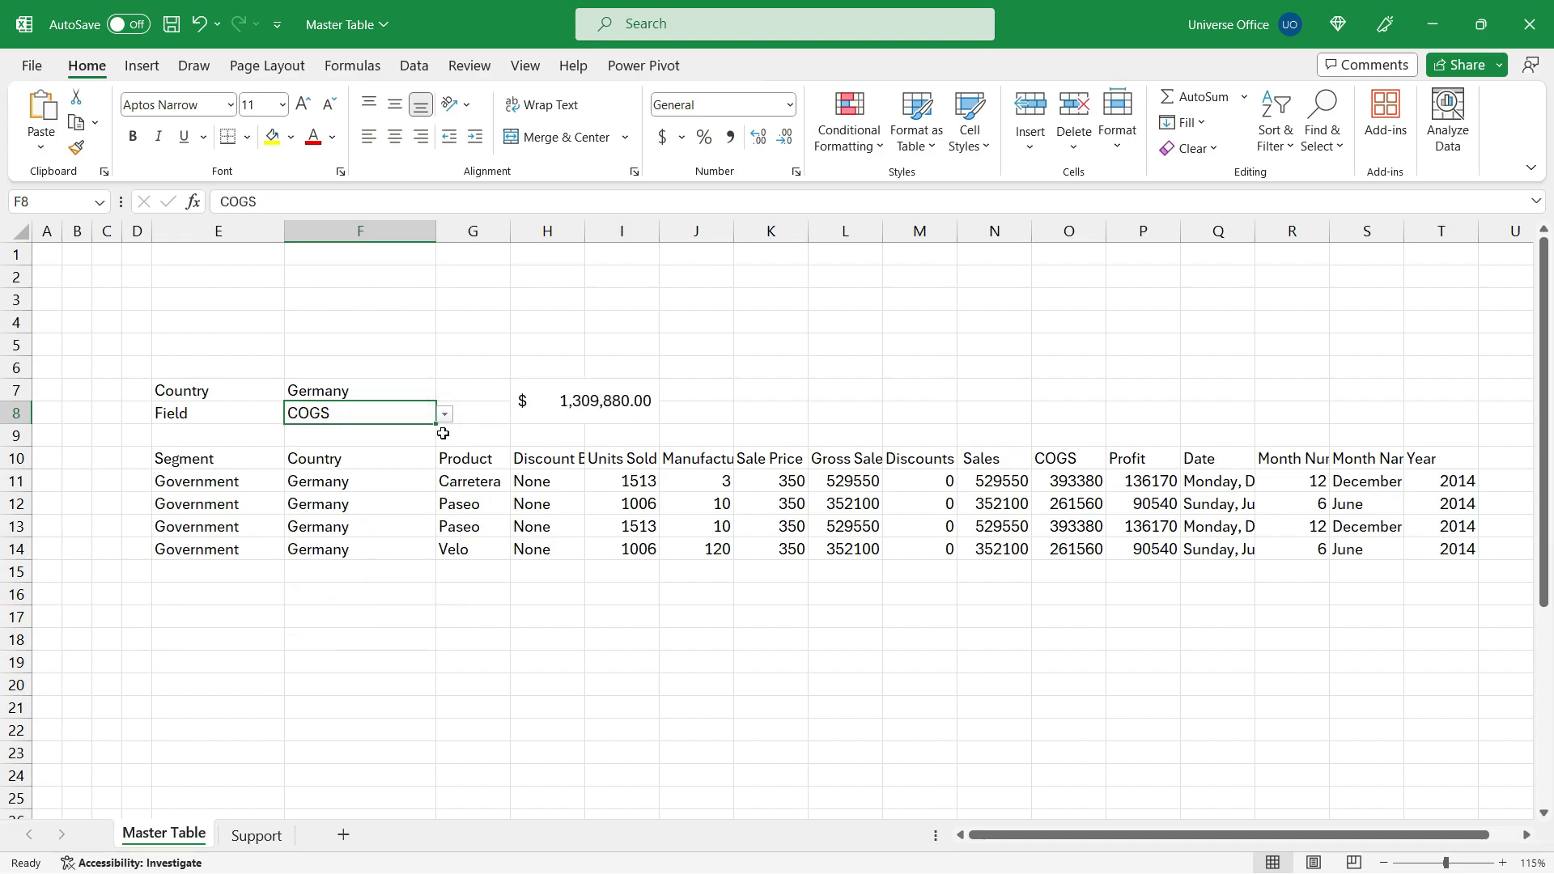
click(420, 389)
click(446, 391)
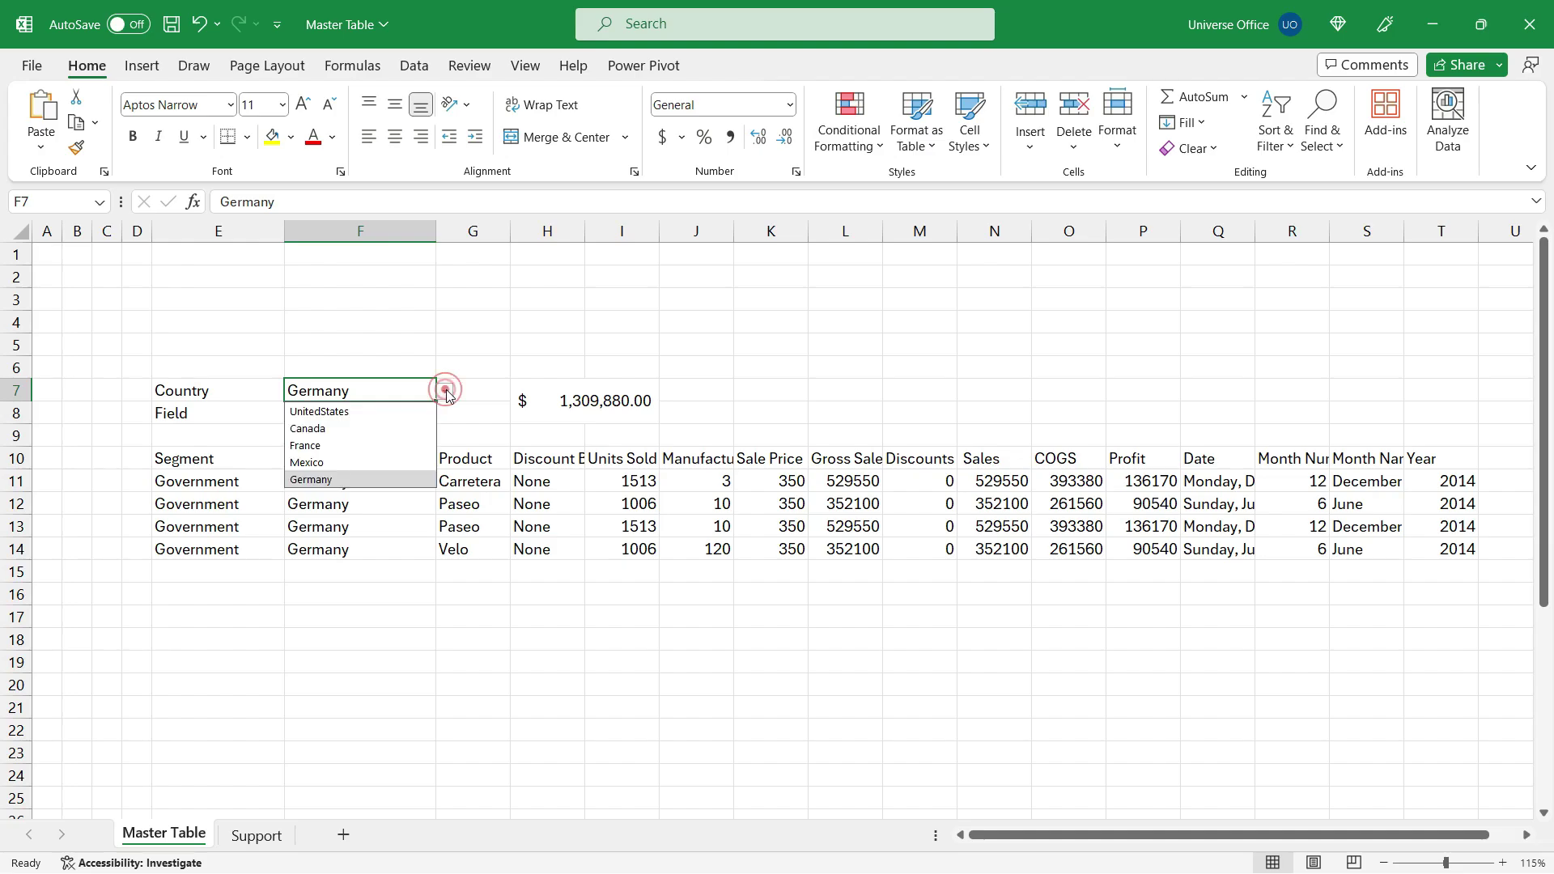
click(389, 463)
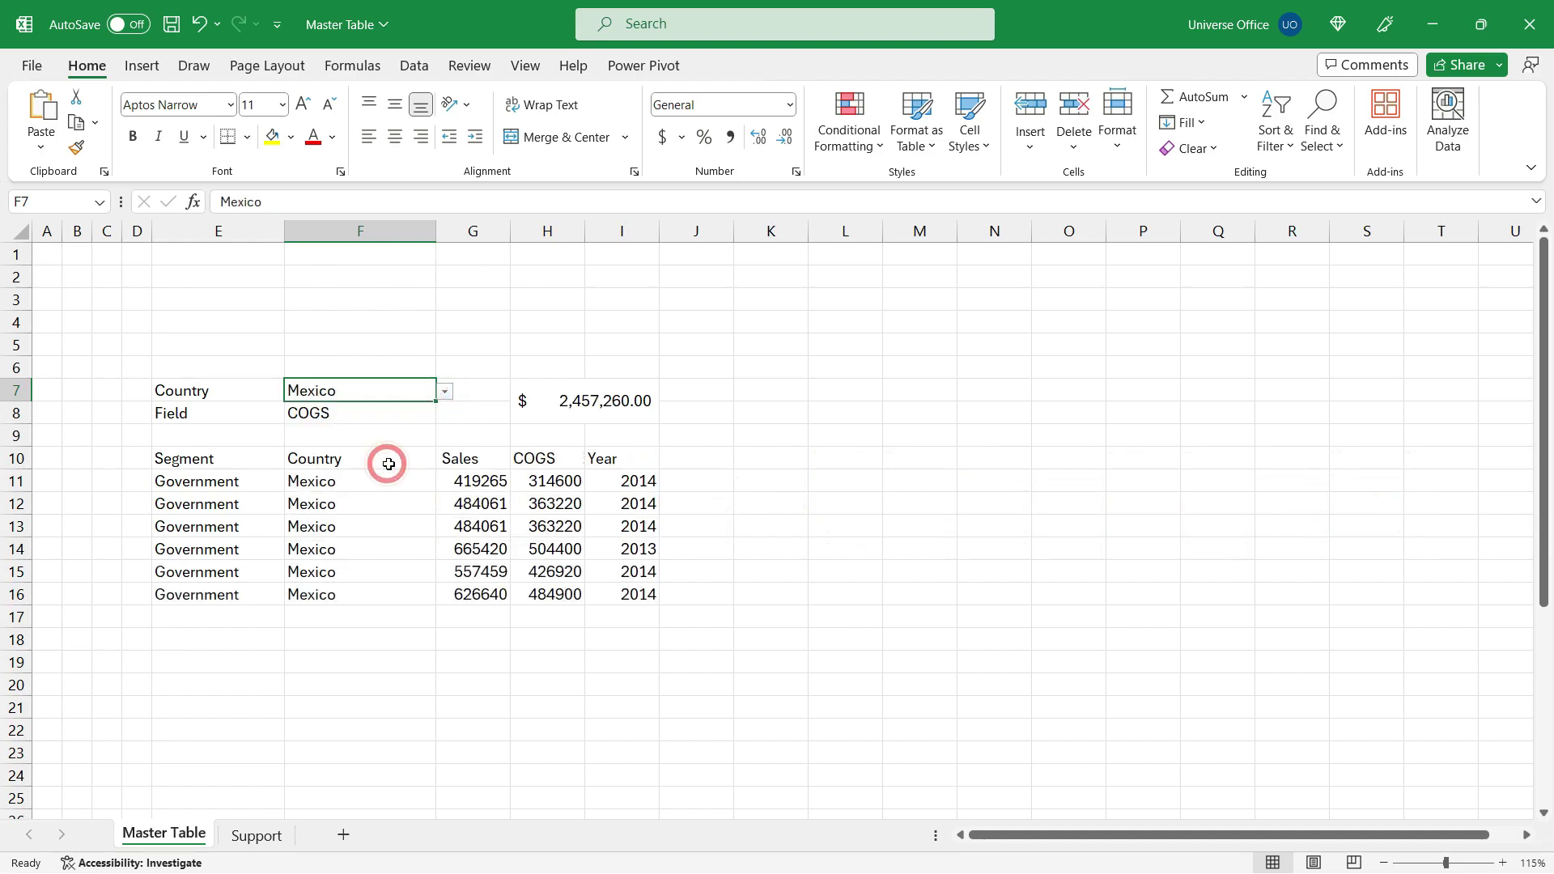
click(429, 415)
click(446, 414)
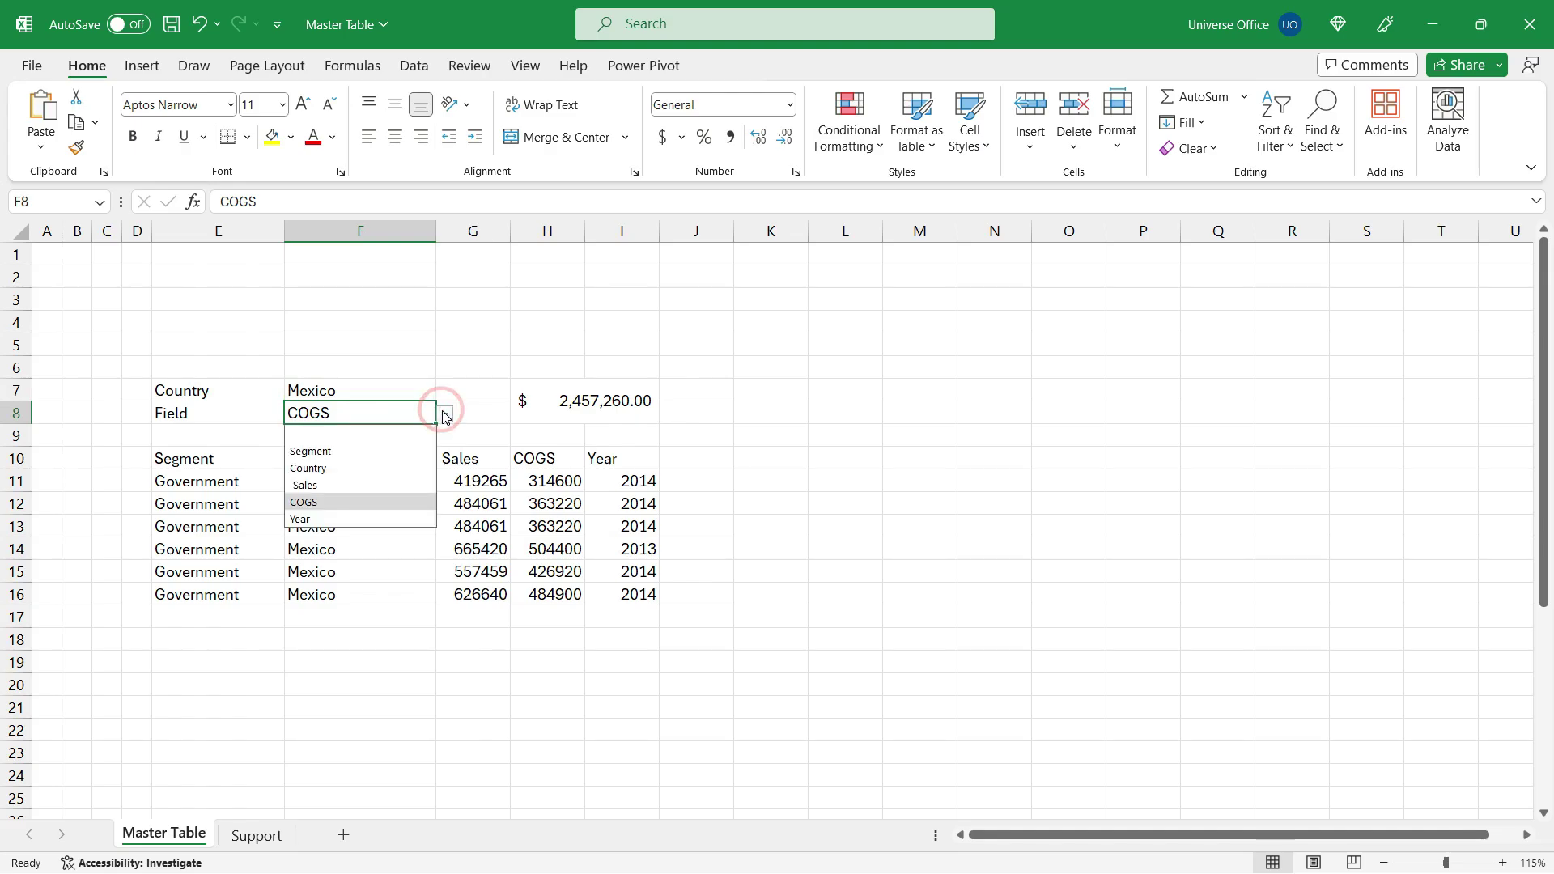
click(374, 485)
key(Return)
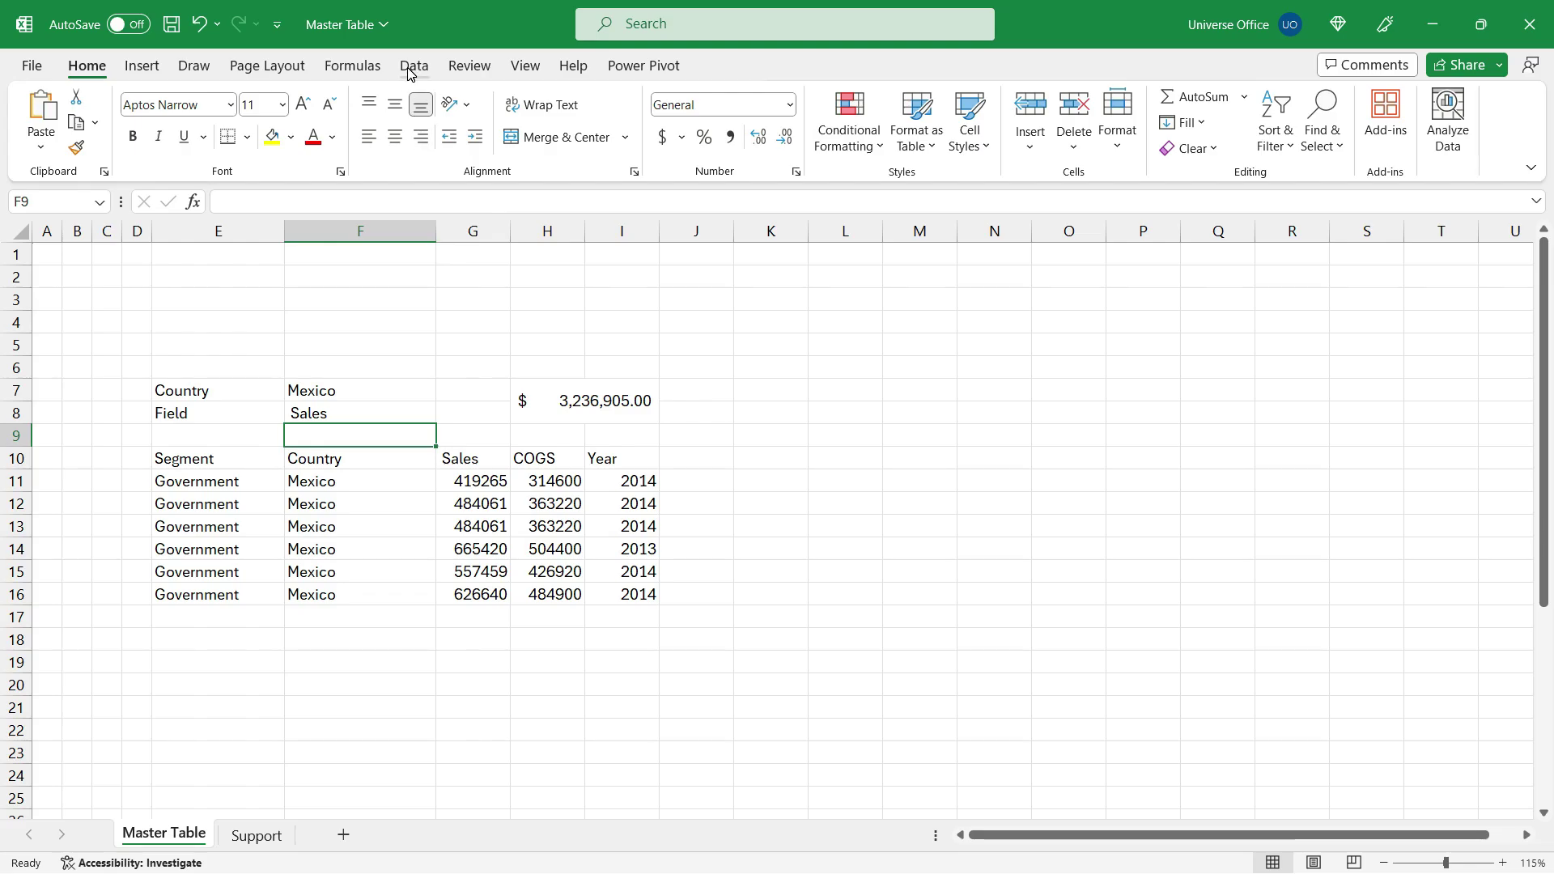
- Hide the sheet gridlines and fill the F7:F8 inputs light blue
click(523, 68)
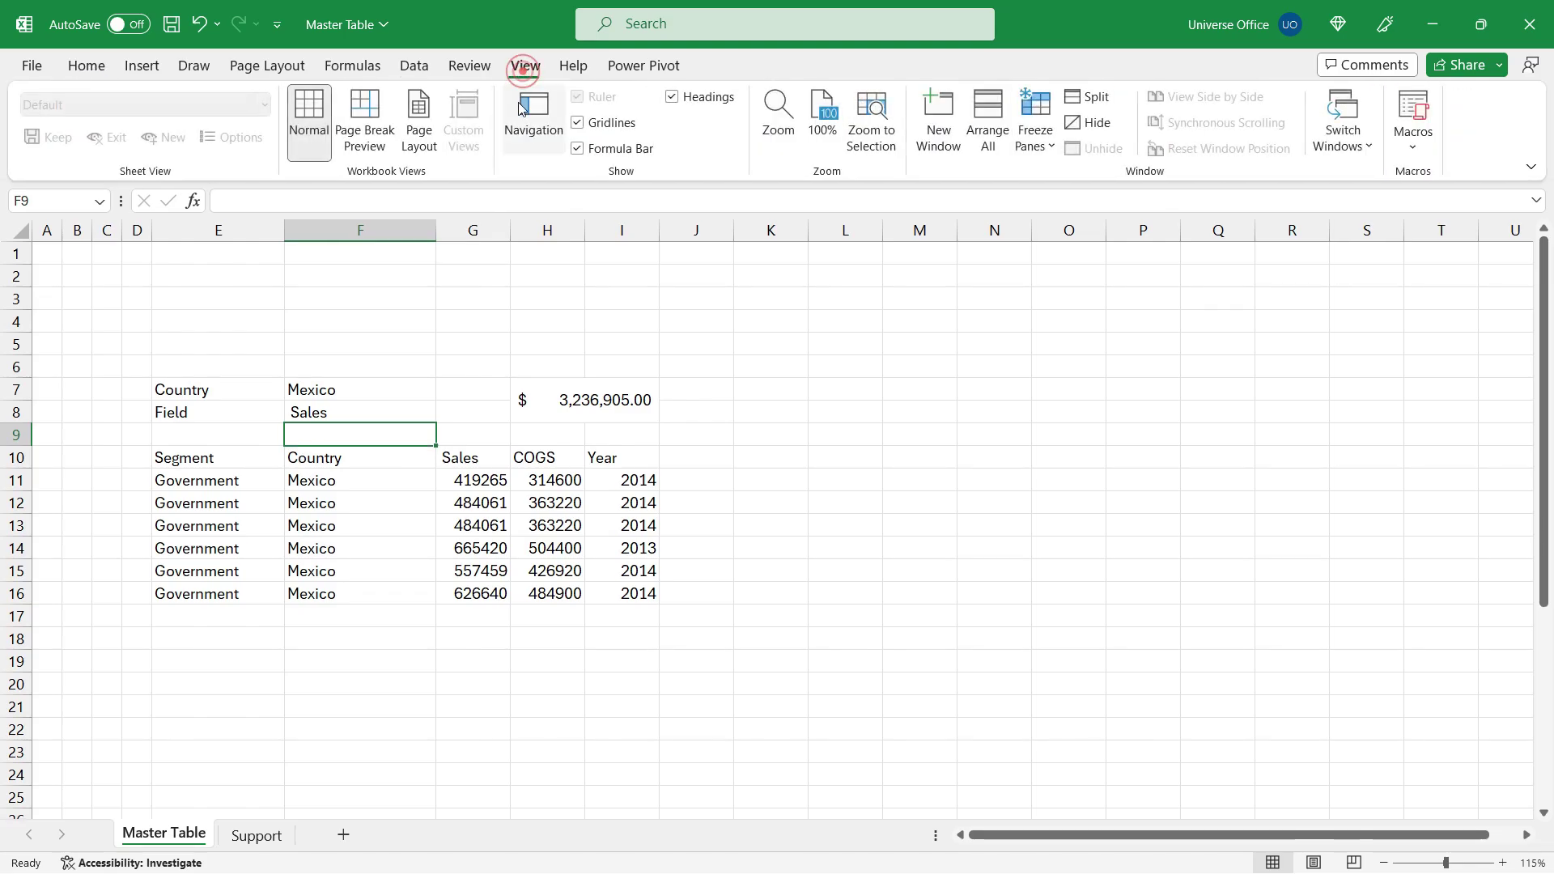
click(581, 130)
drag(361, 390, 360, 412)
click(94, 68)
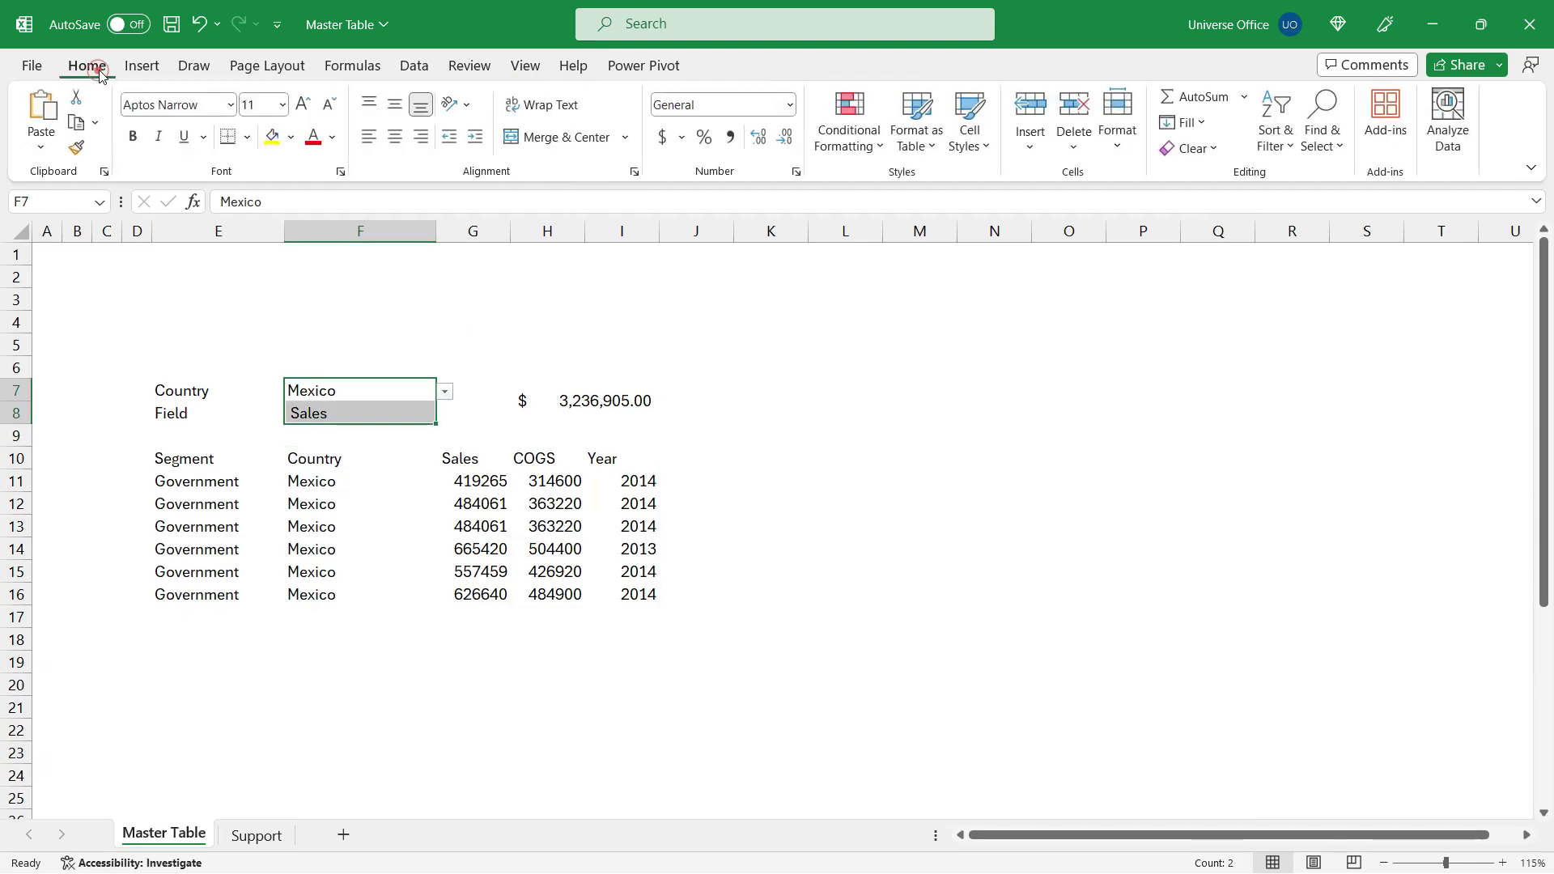
click(291, 136)
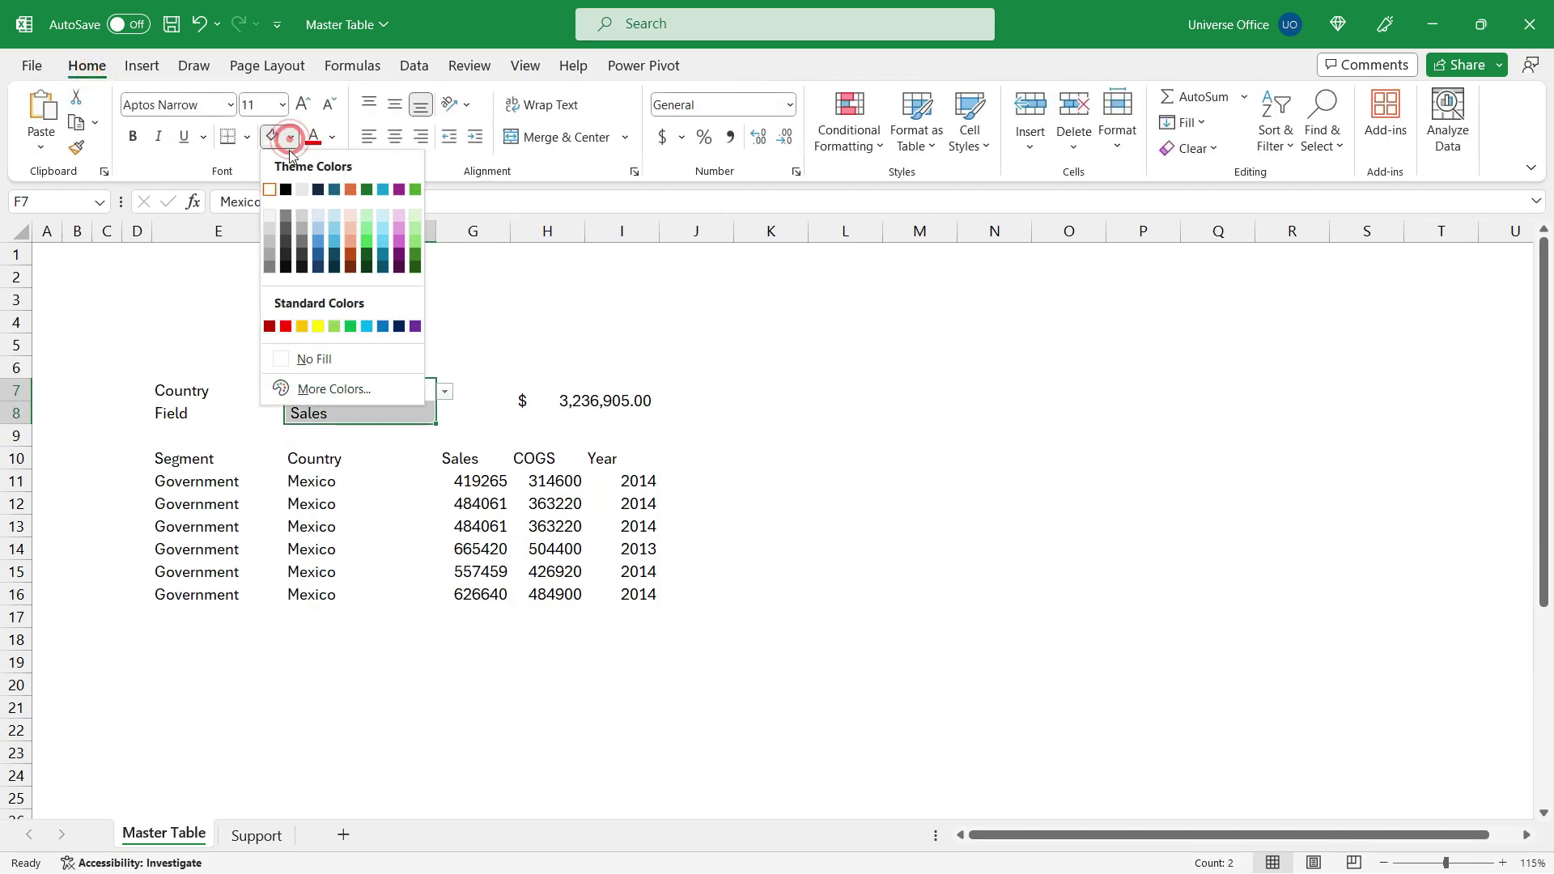
click(333, 215)
key(Right)
key(Right)
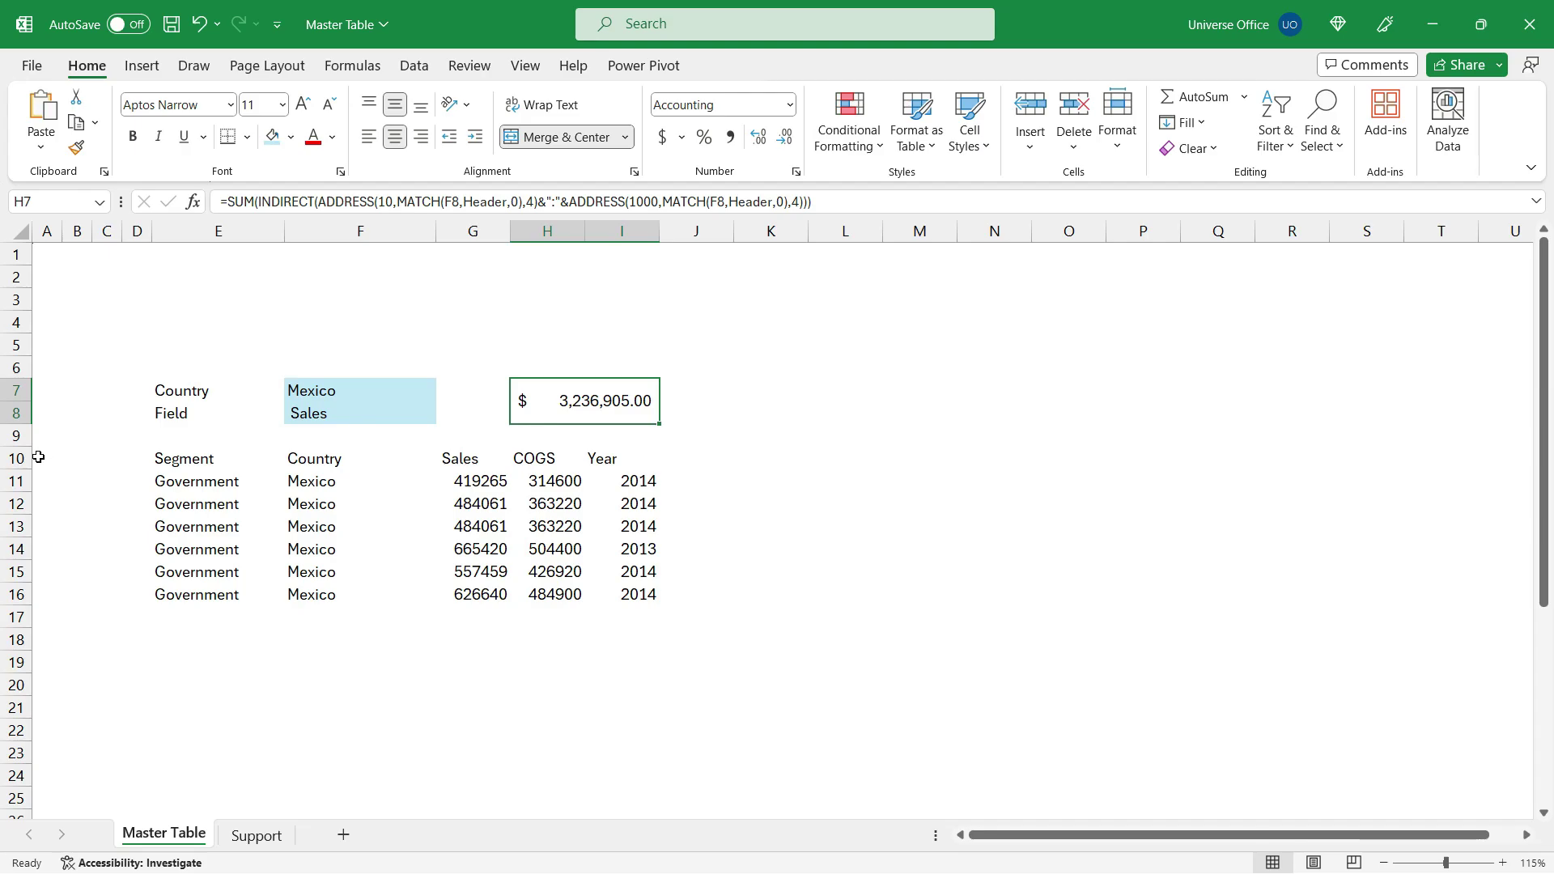
- Start a Greater Than 0 conditional rule on header row 10 with a custom format
click(14, 458)
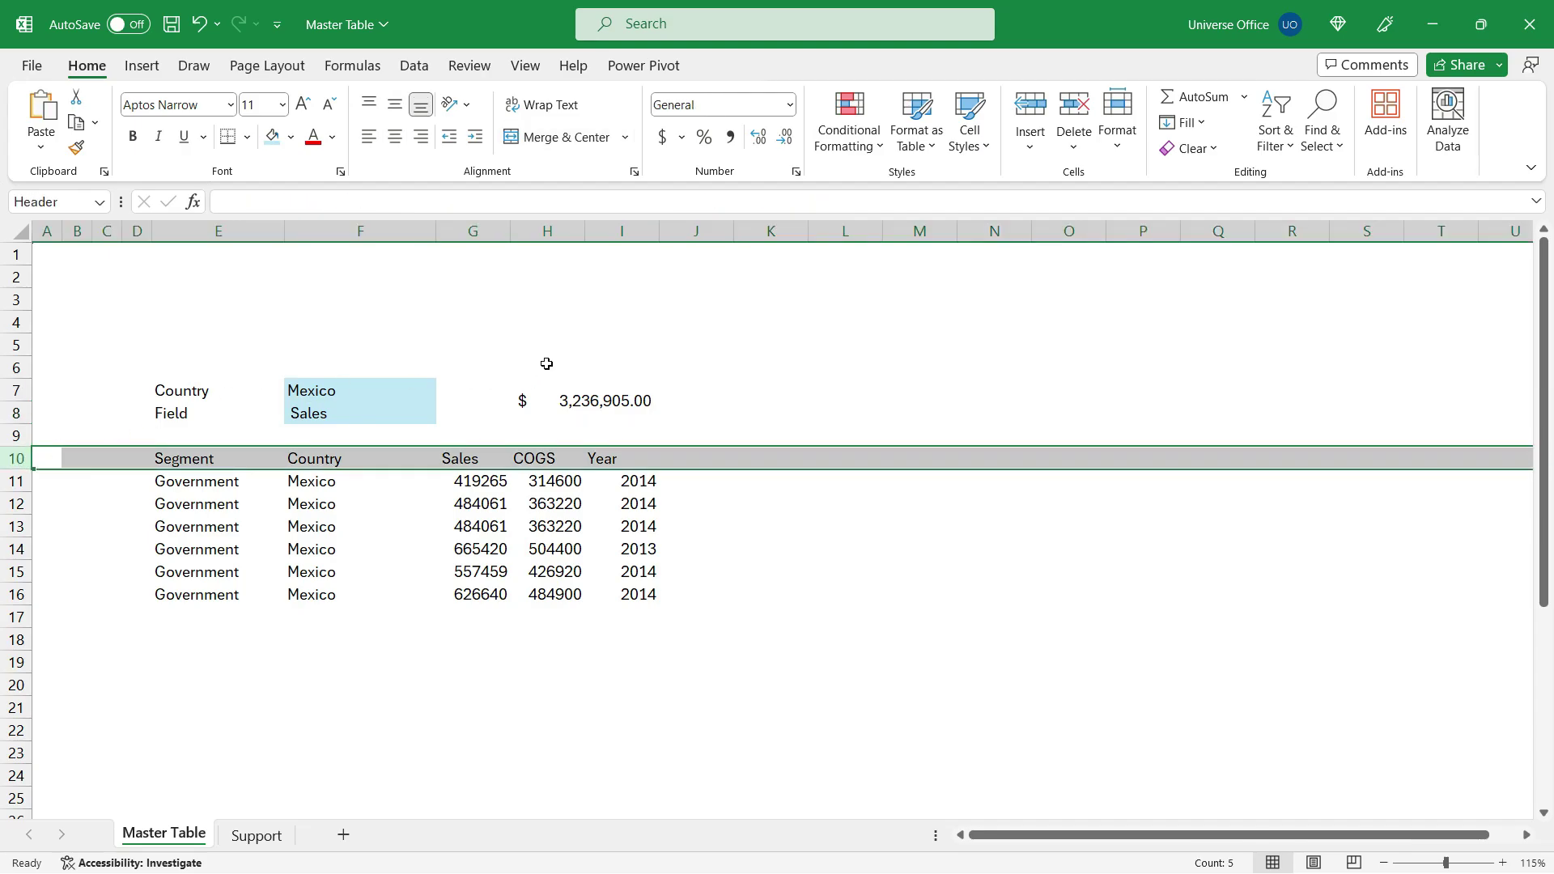
click(868, 151)
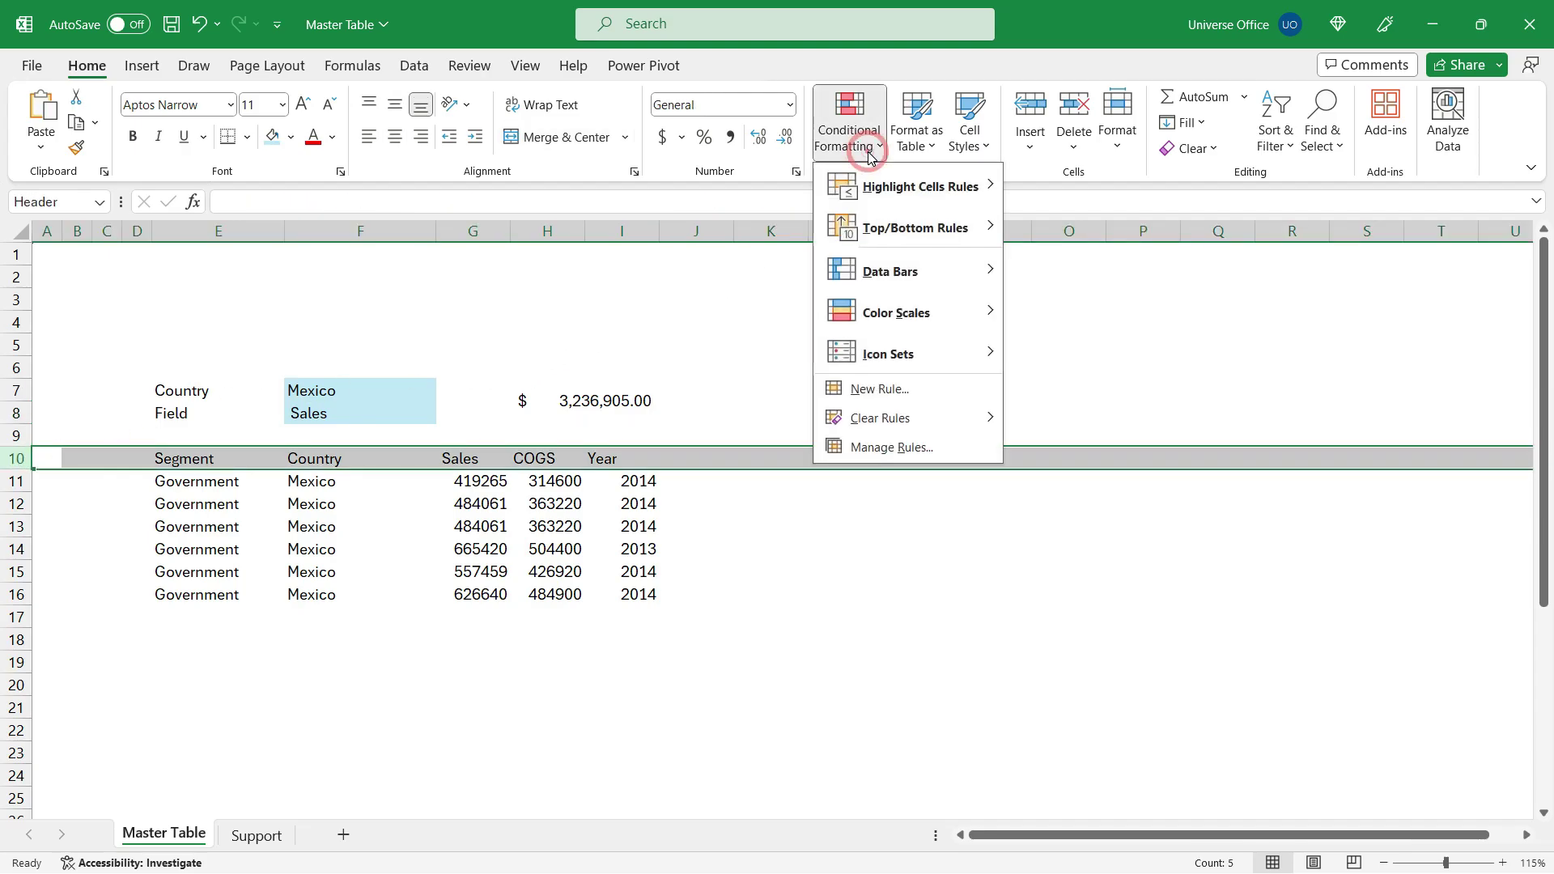
mouse_move(890, 198)
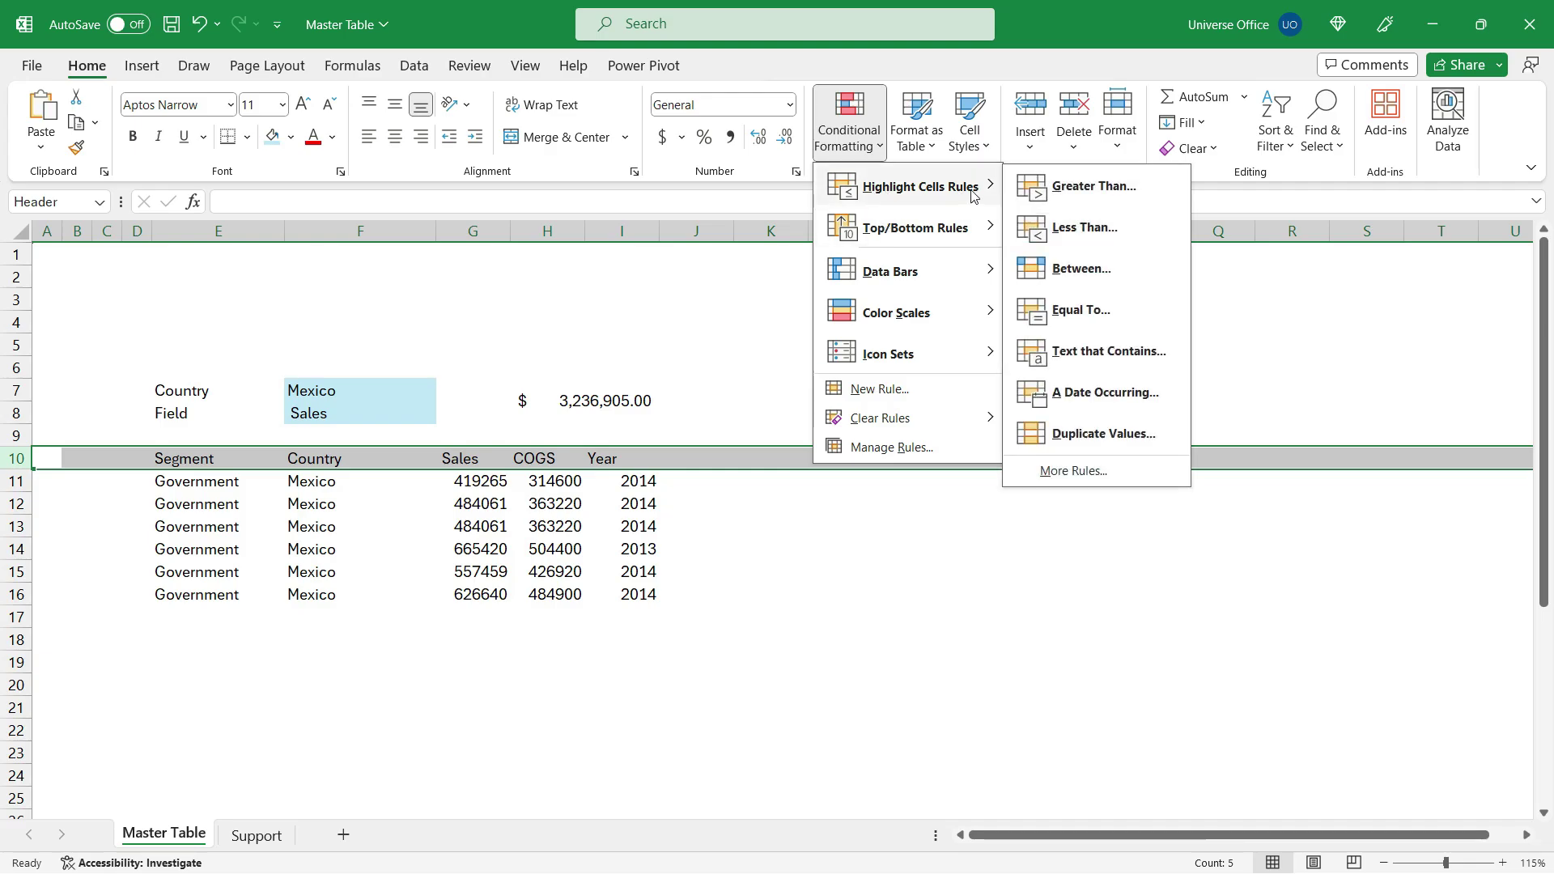
click(1047, 188)
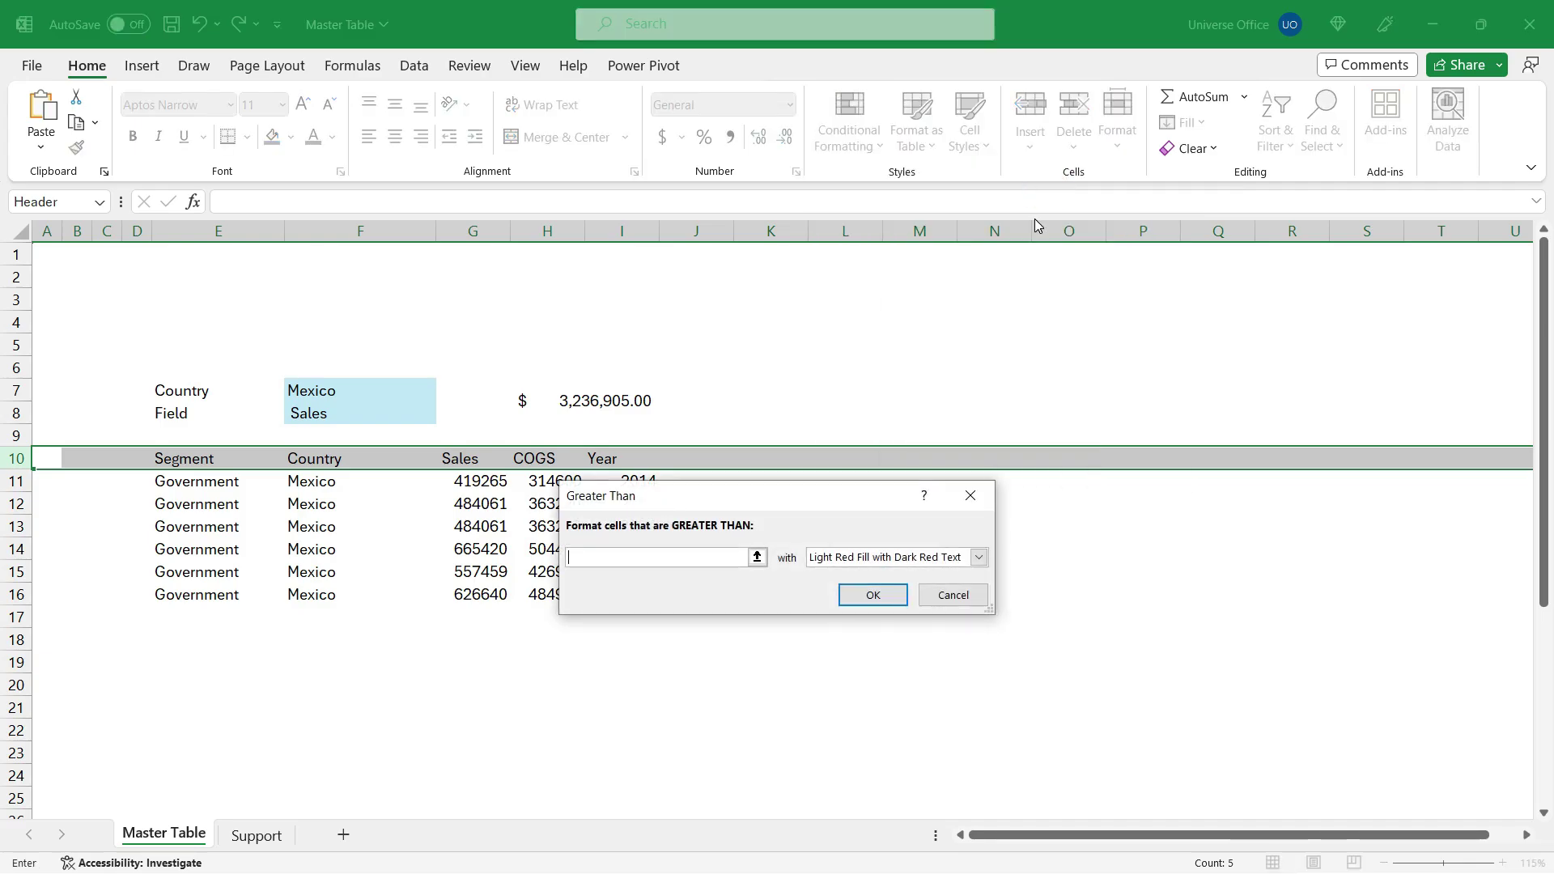
text(0)
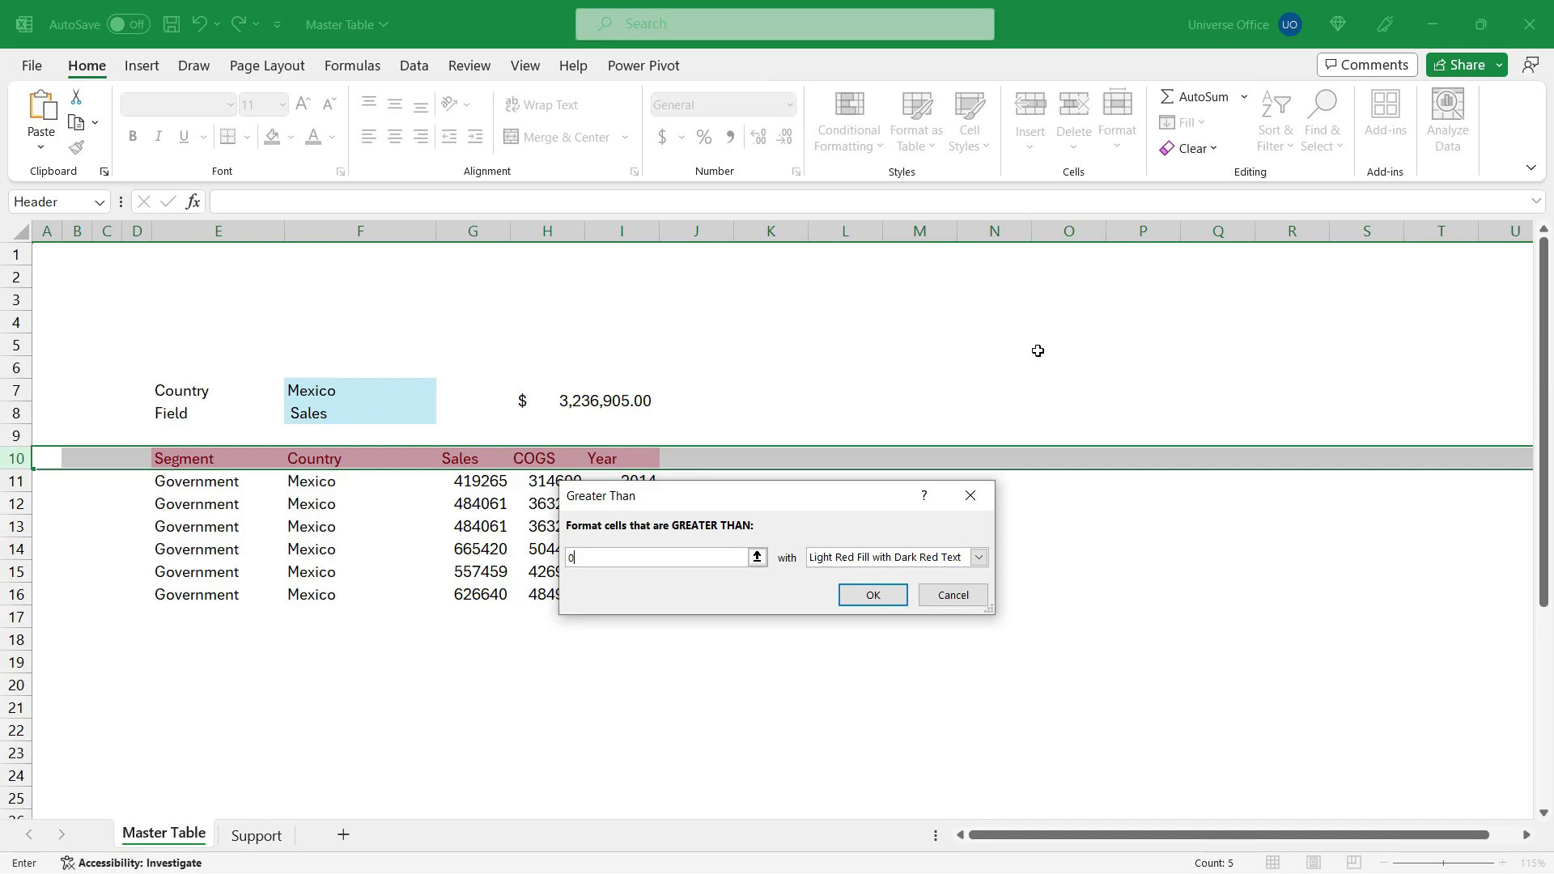
click(980, 558)
click(893, 657)
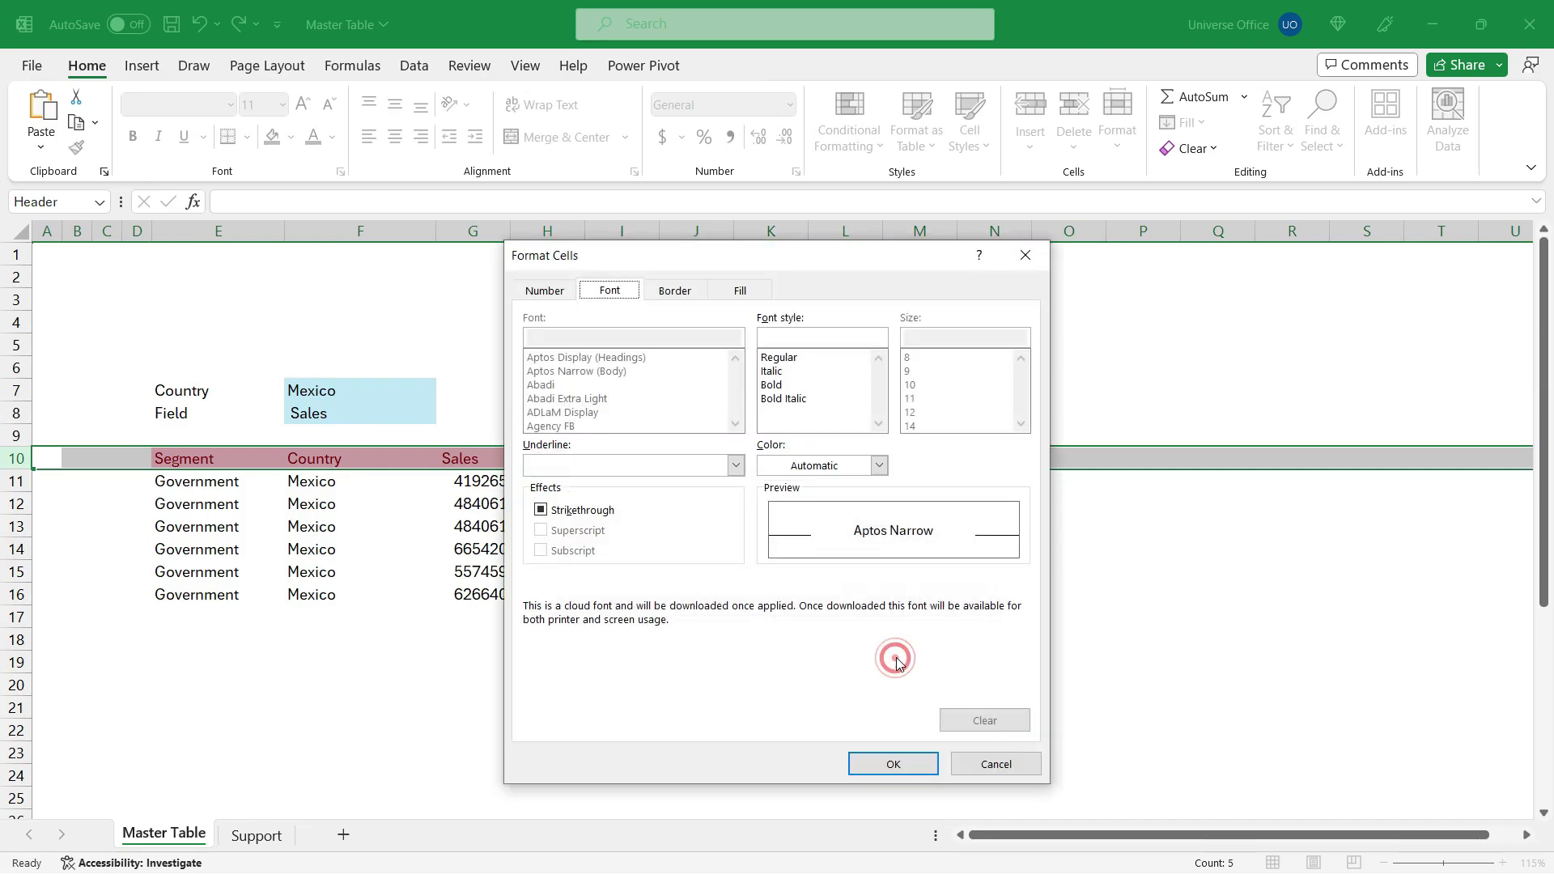
- Give the custom format a bottom border and light-blue fill, and apply the rule
click(686, 293)
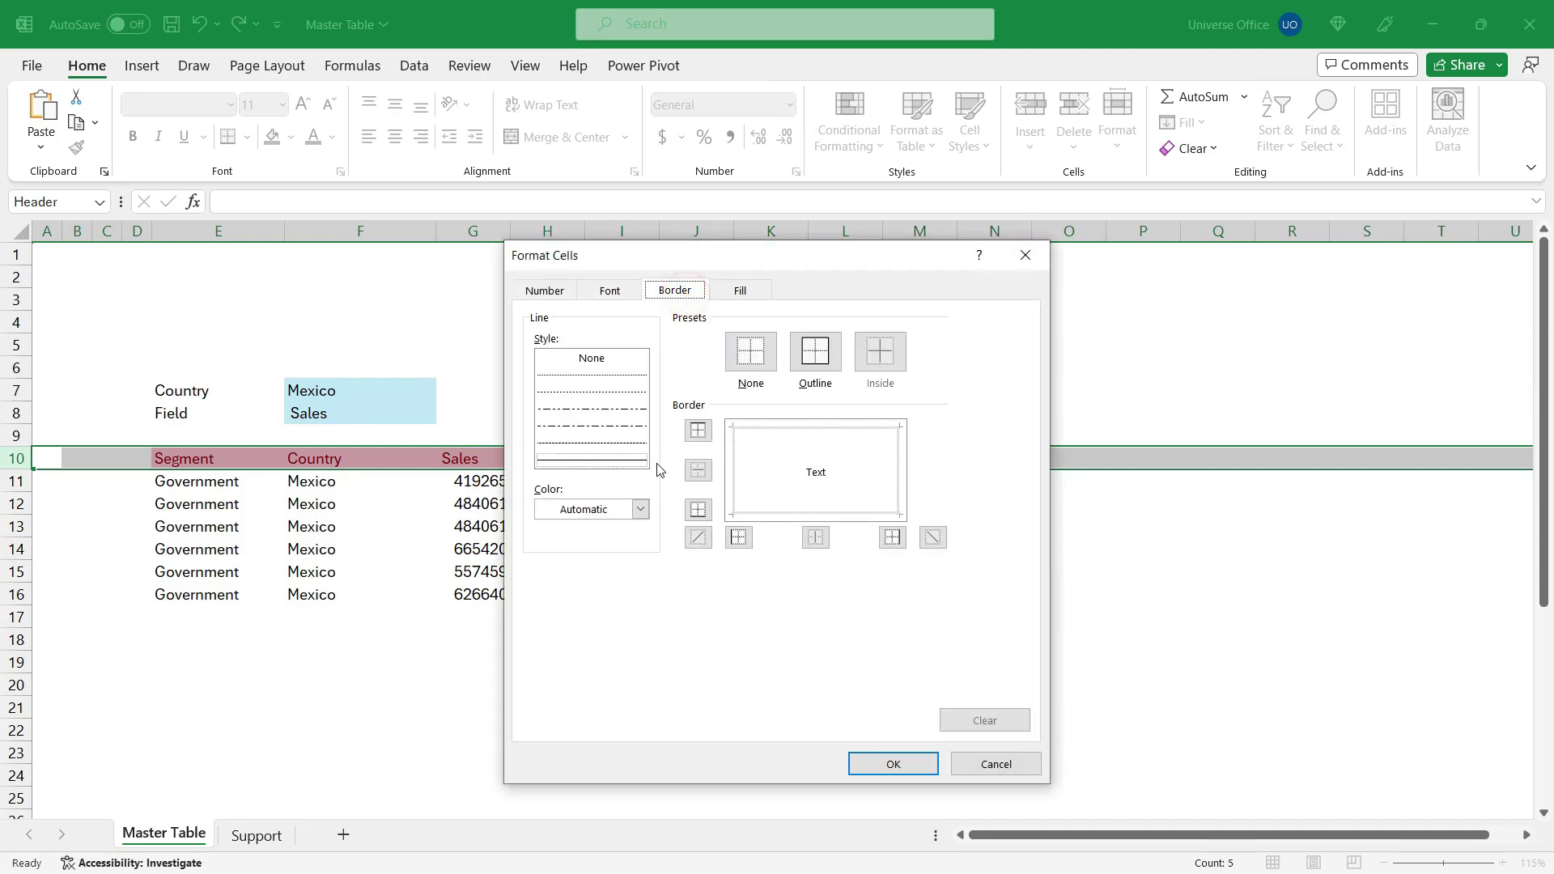
click(799, 515)
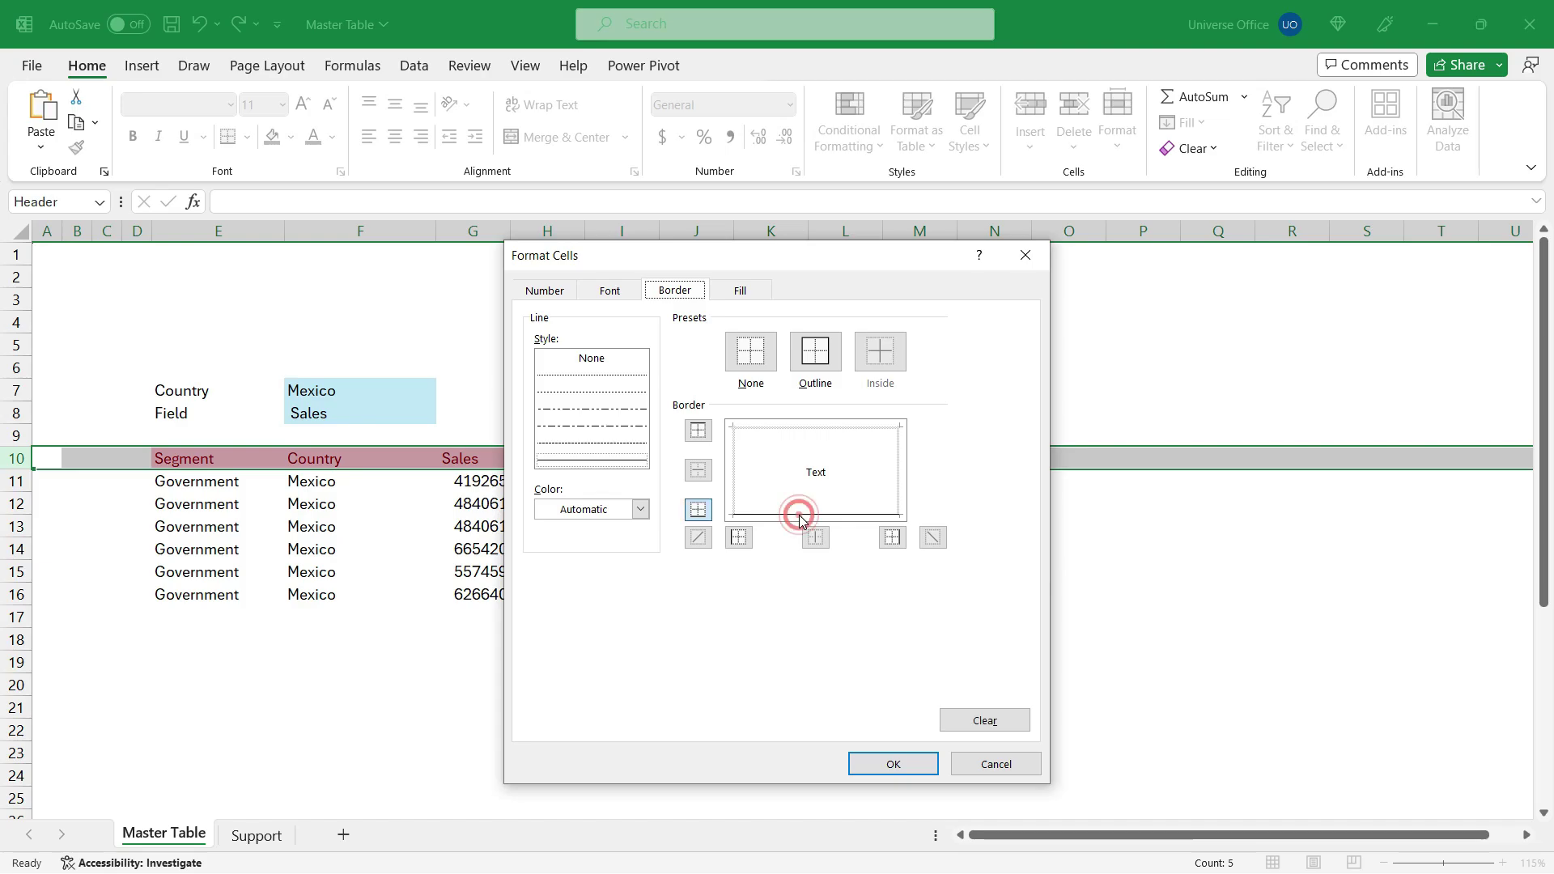
click(763, 293)
click(614, 388)
click(893, 764)
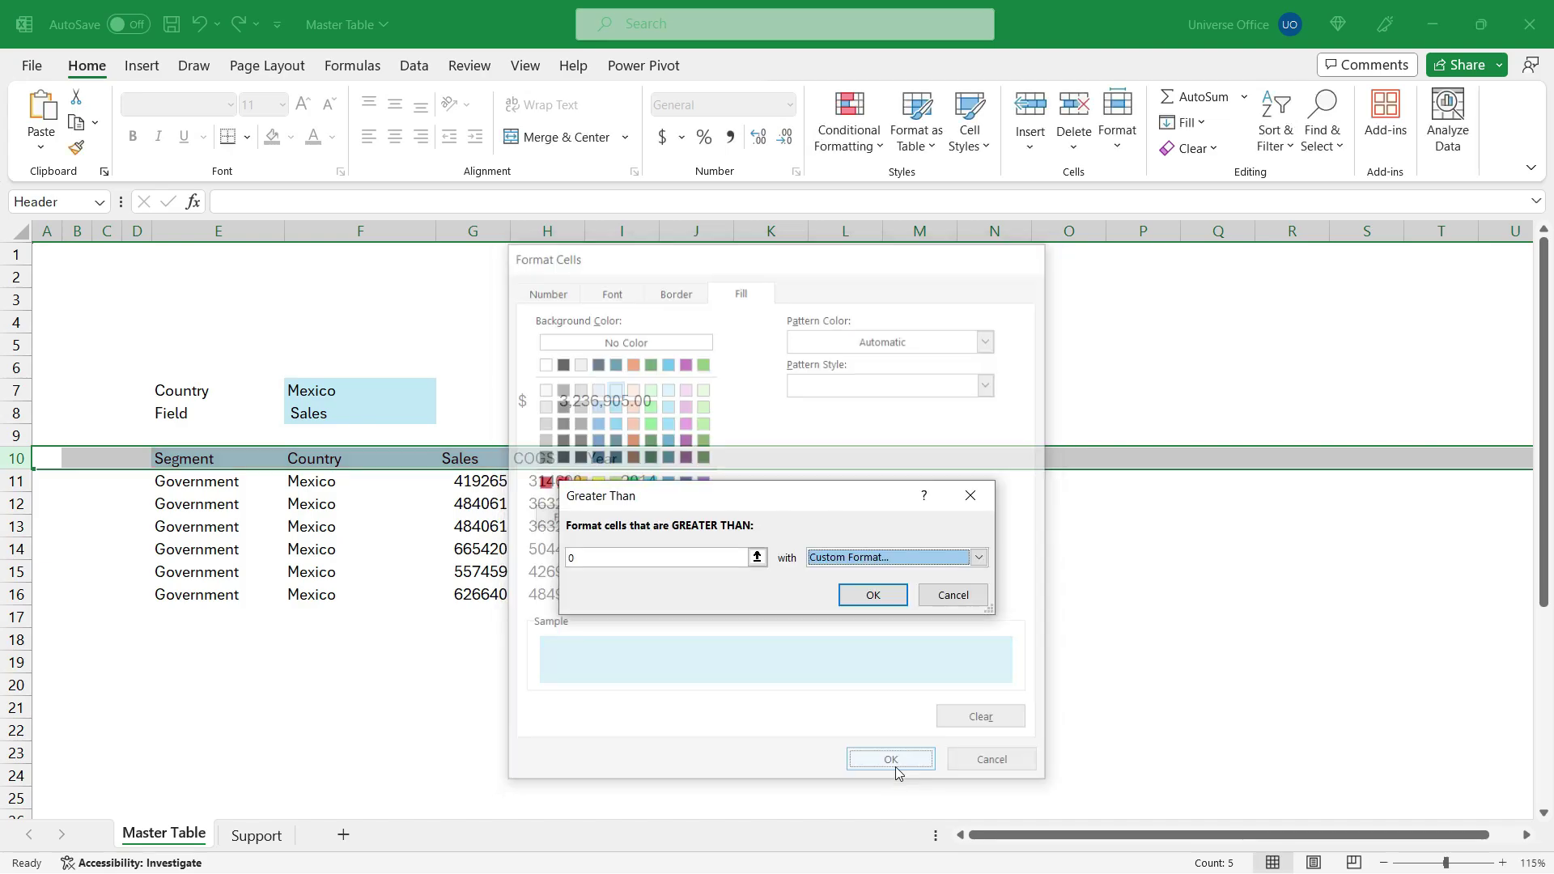
click(881, 595)
- Set Country in F7 to UnitedStates, then review the F8 field list
click(420, 390)
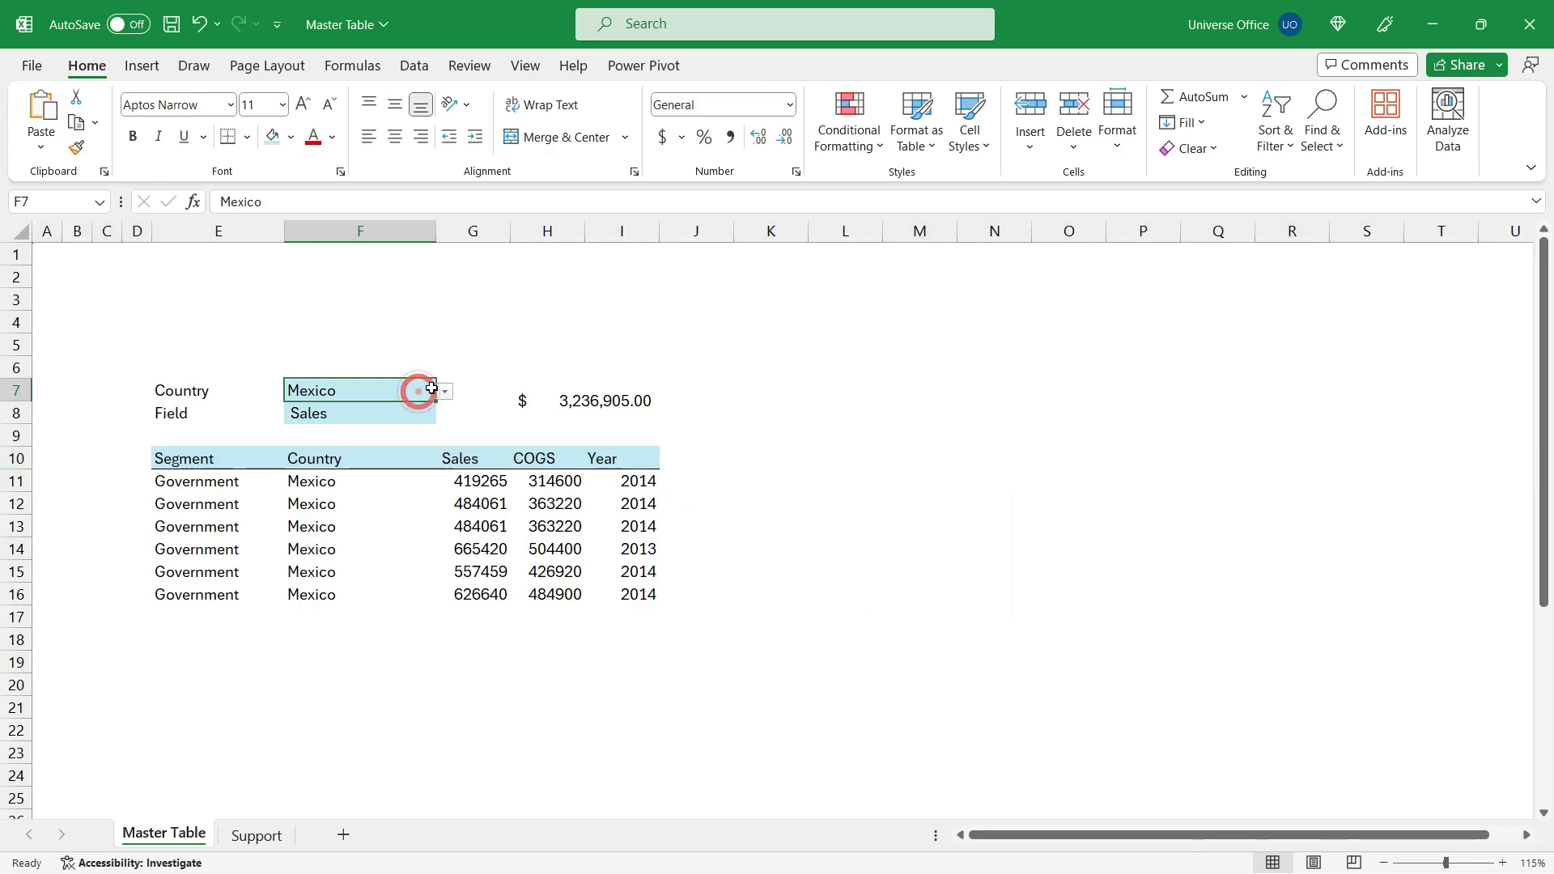
click(445, 390)
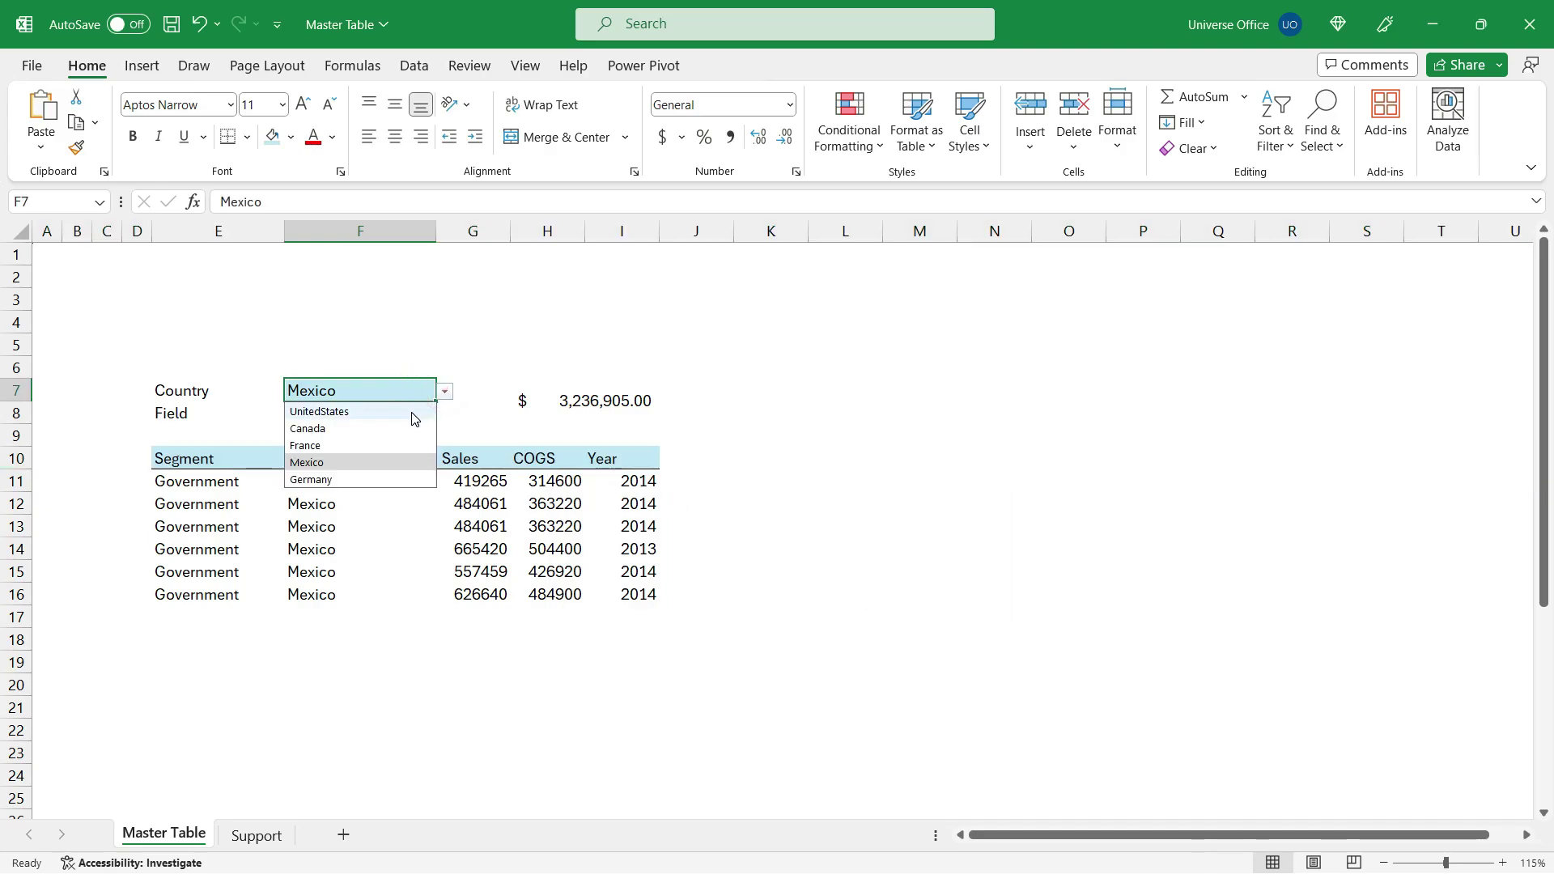
click(412, 412)
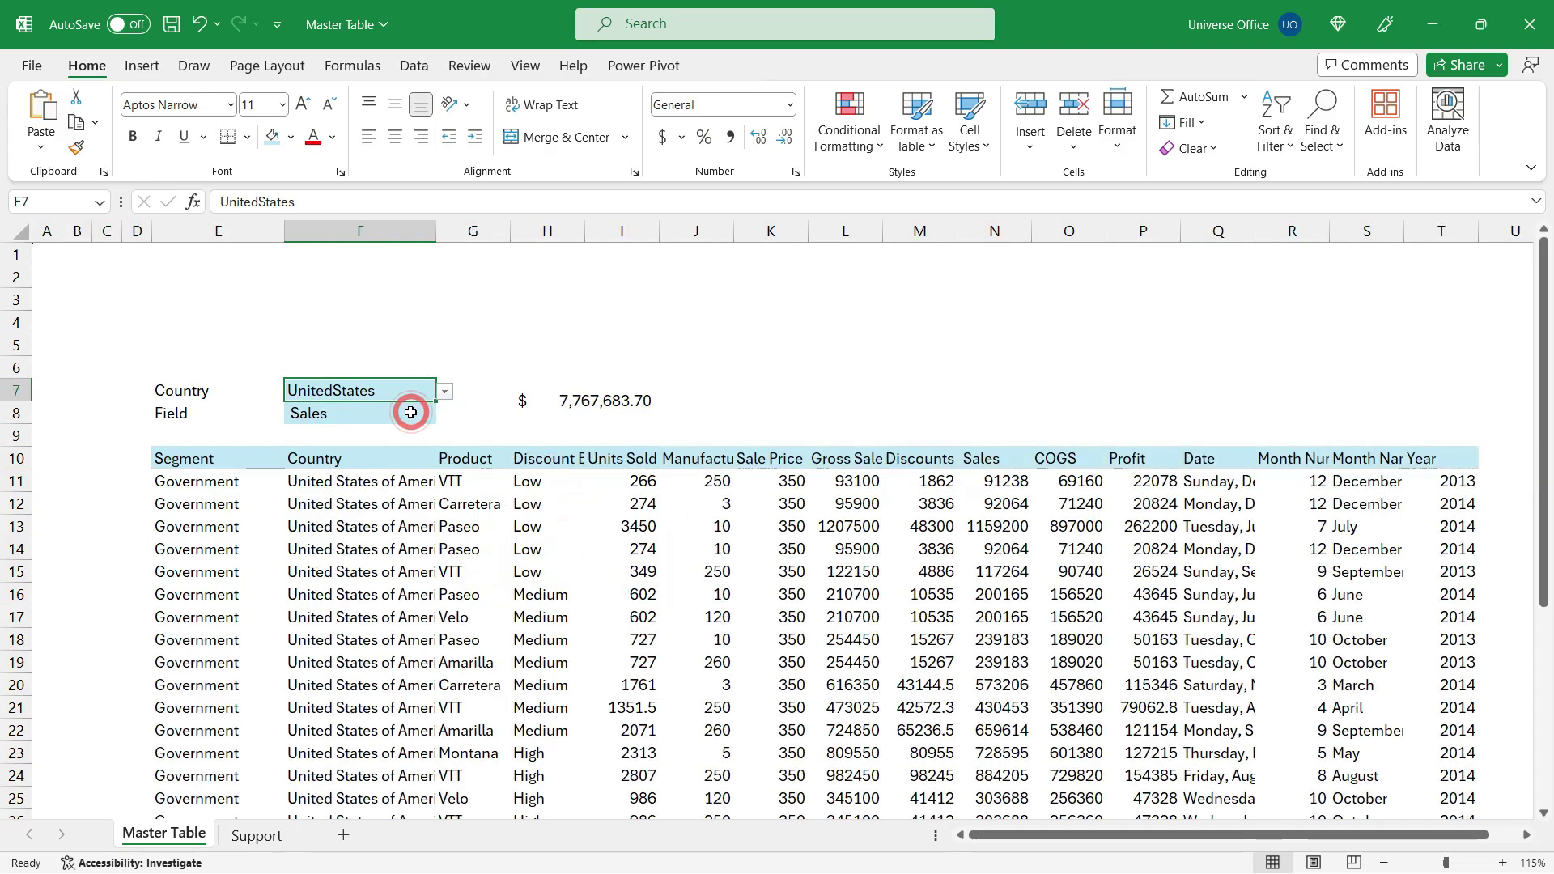
click(409, 413)
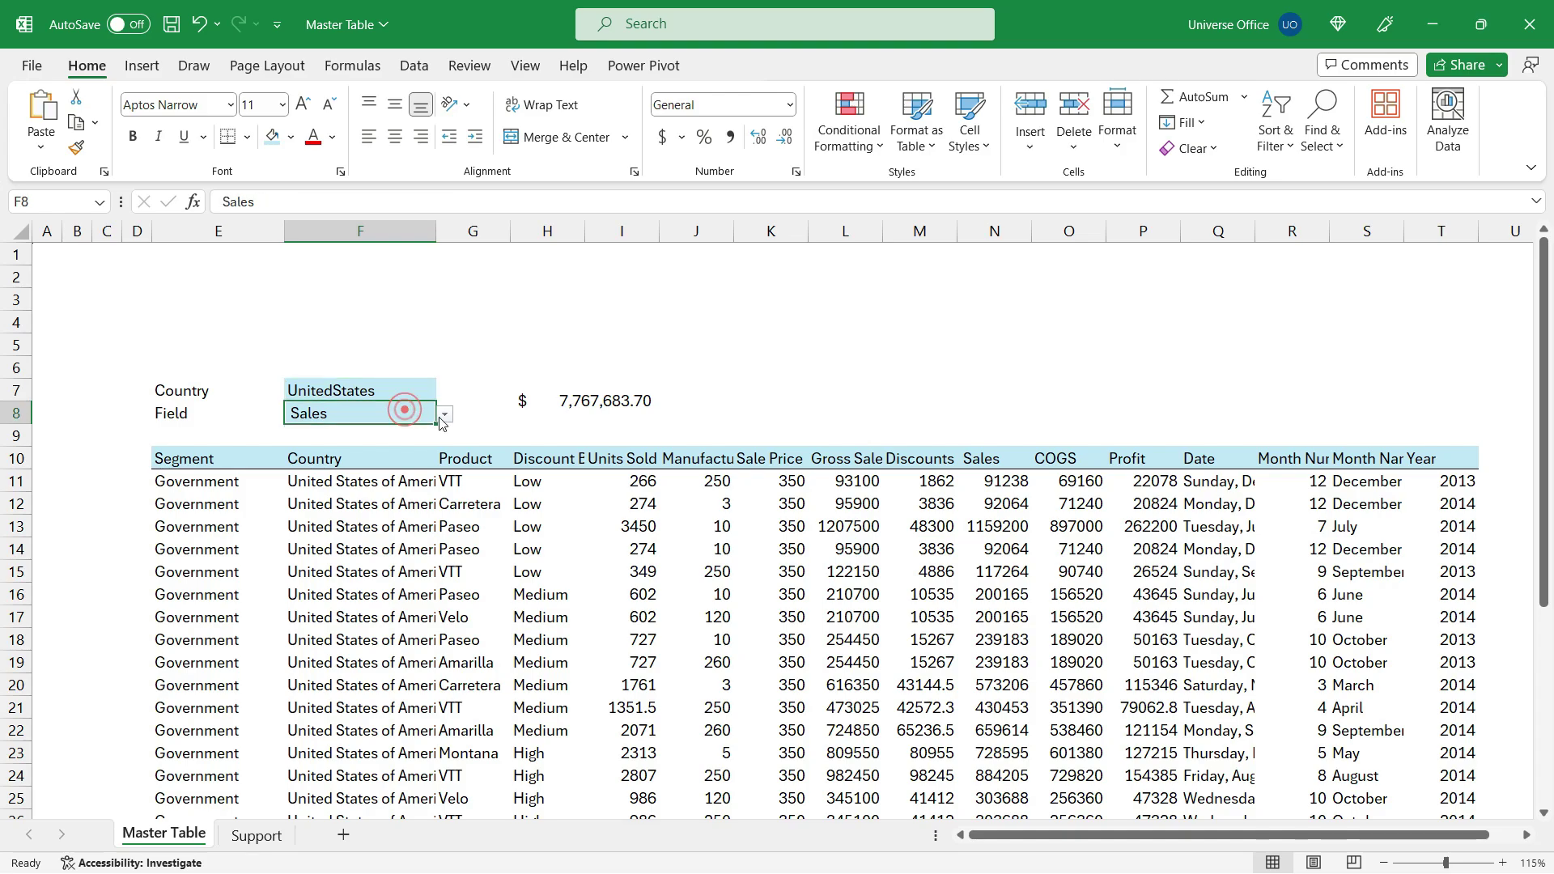
click(445, 413)
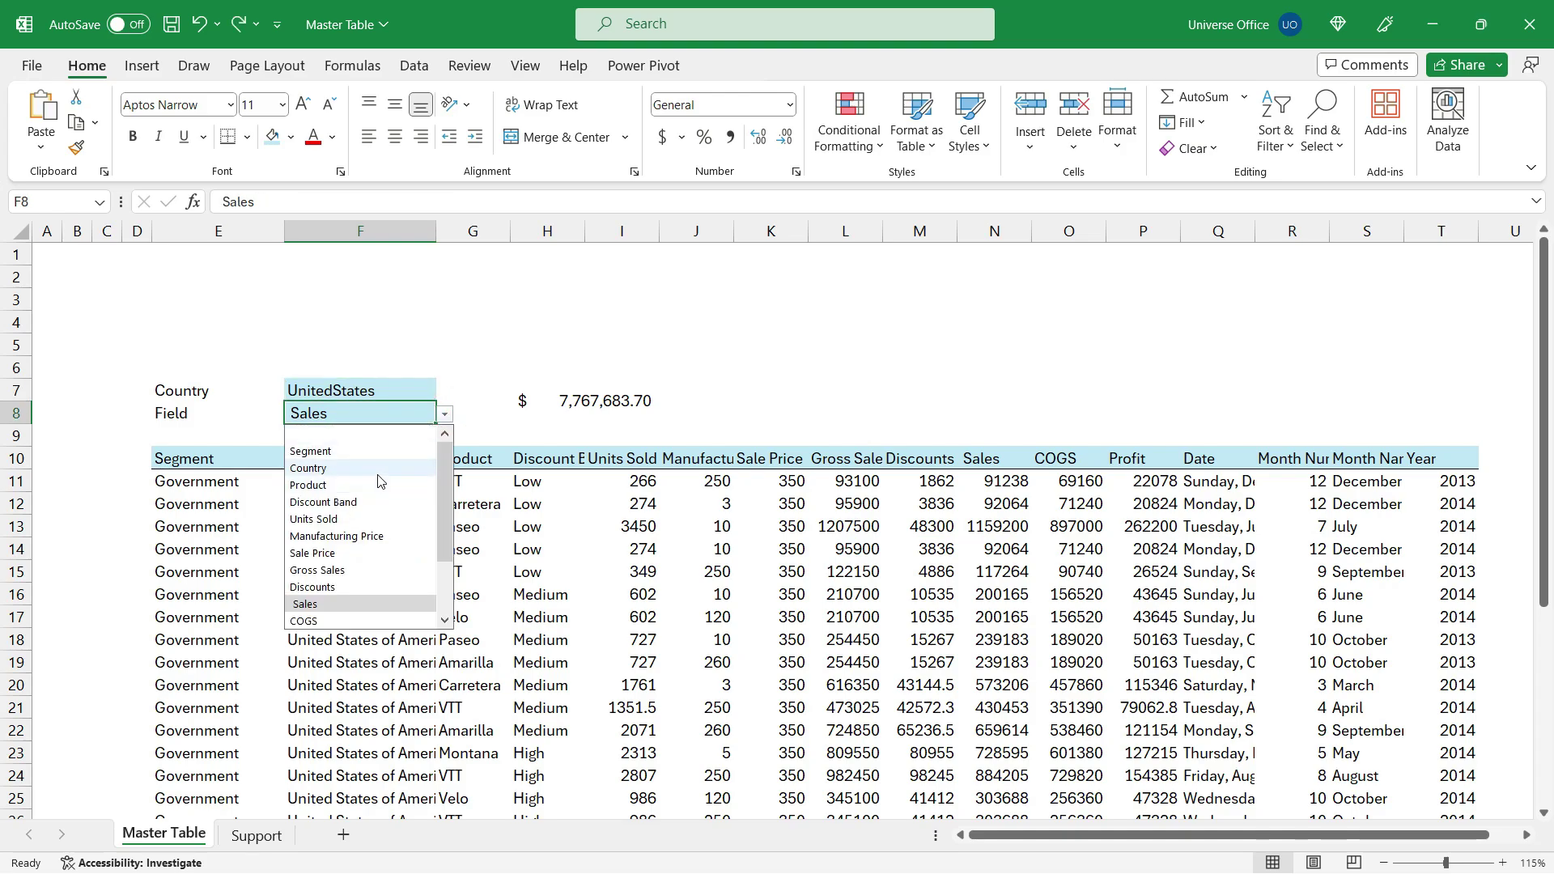